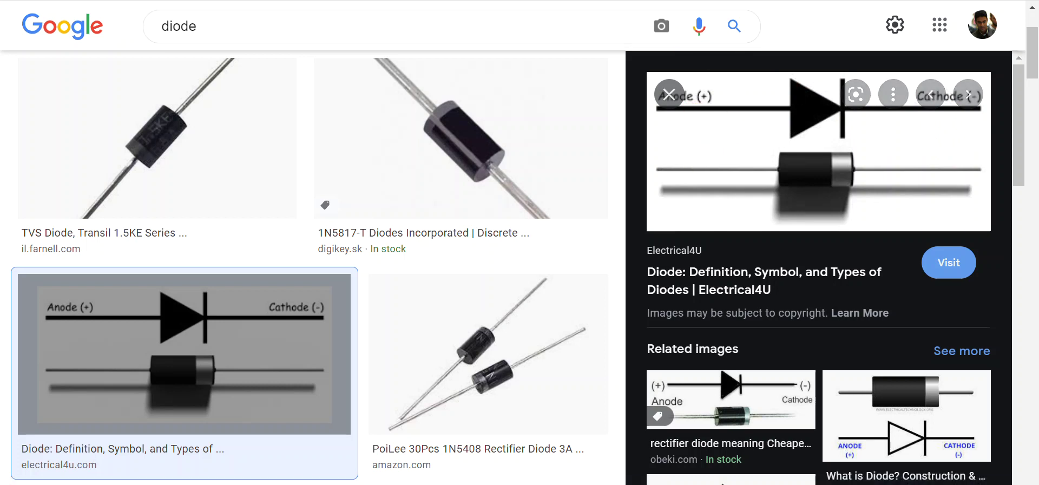
Step: Switch to EAGLE and create a new schematic
key(alt+Tab)
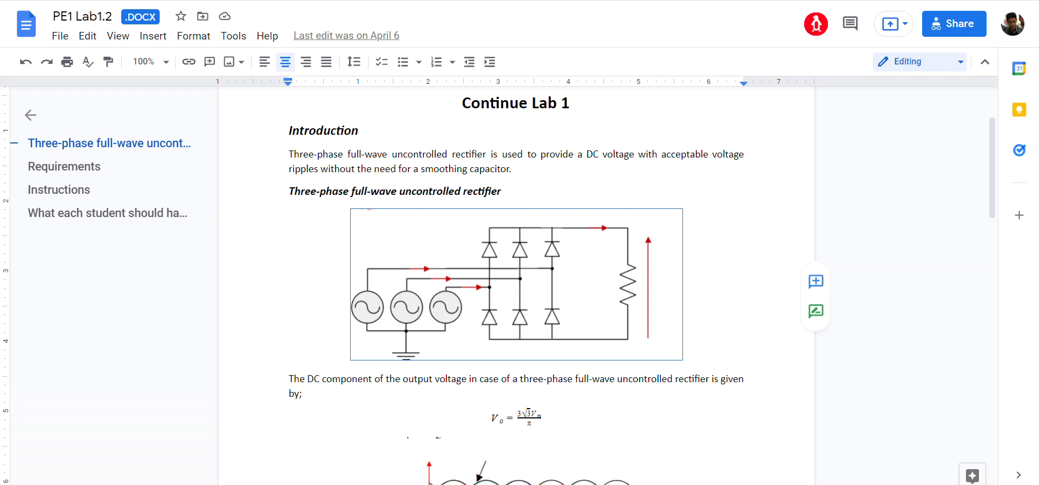
click(742, 433)
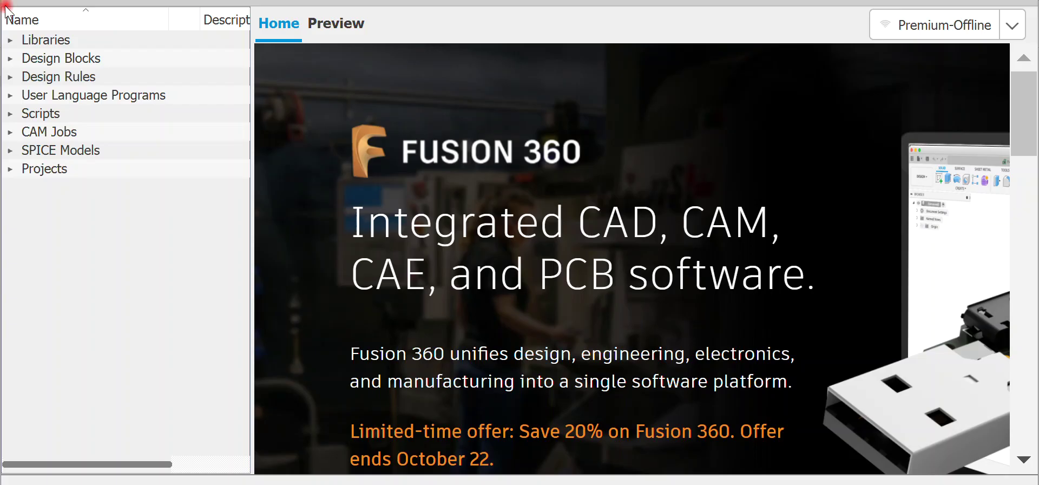
key(alt+f)
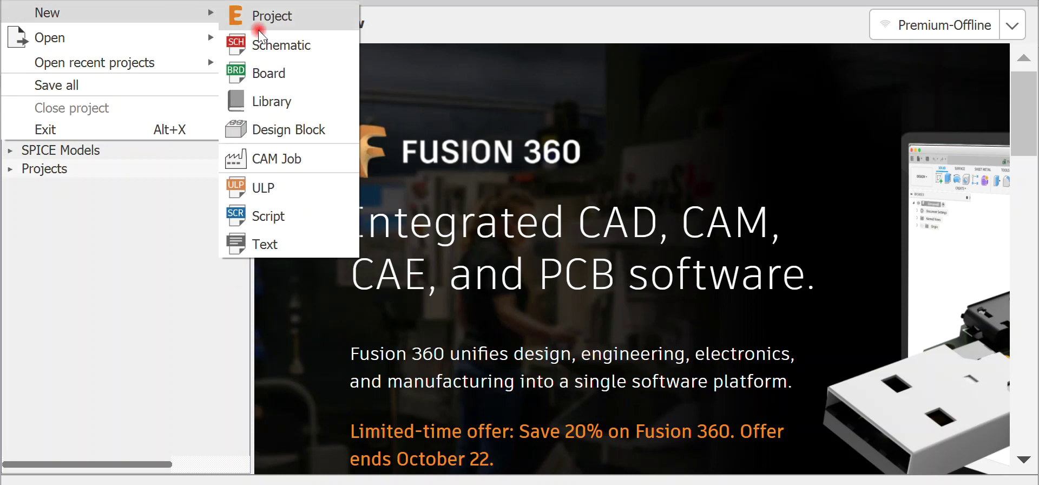
click(277, 45)
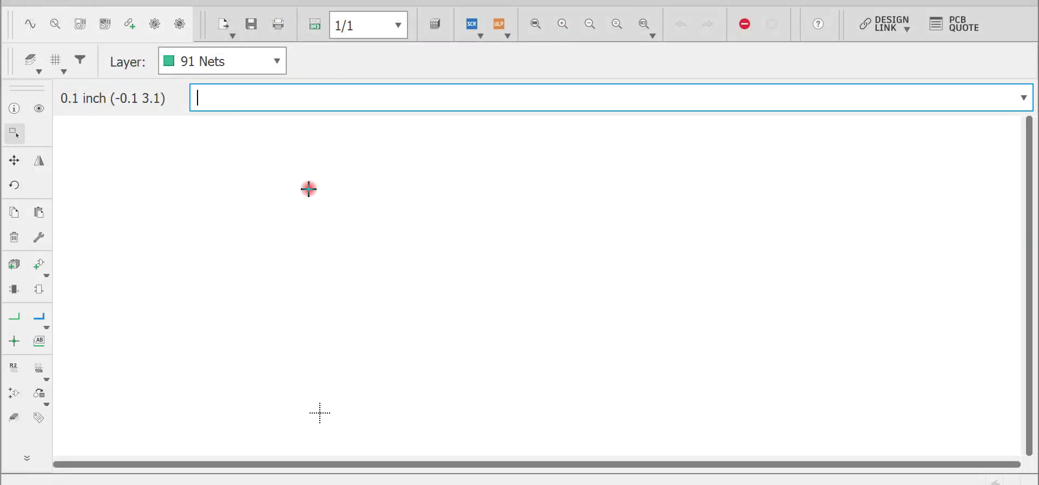
Step: Start adding a part to the schematic and search the component libraries for diode
click(35, 265)
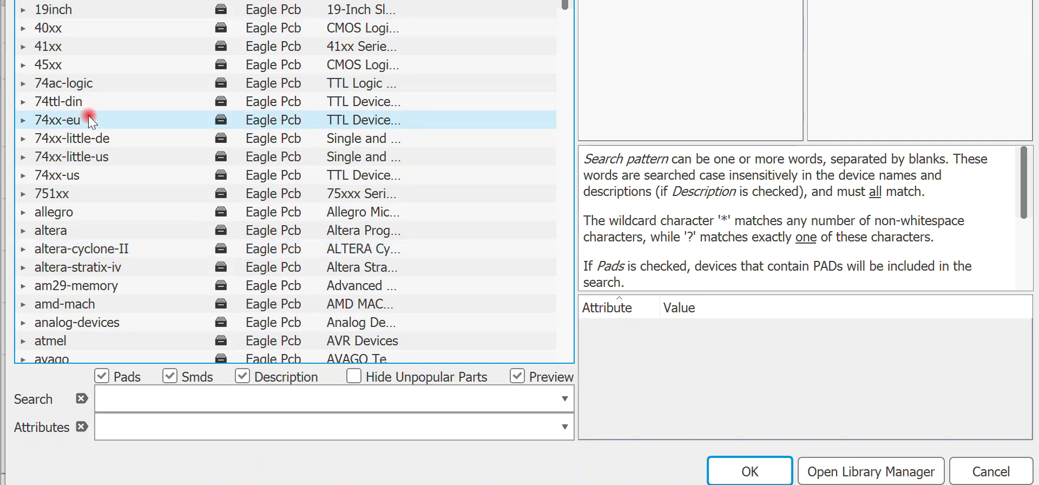
click(93, 213)
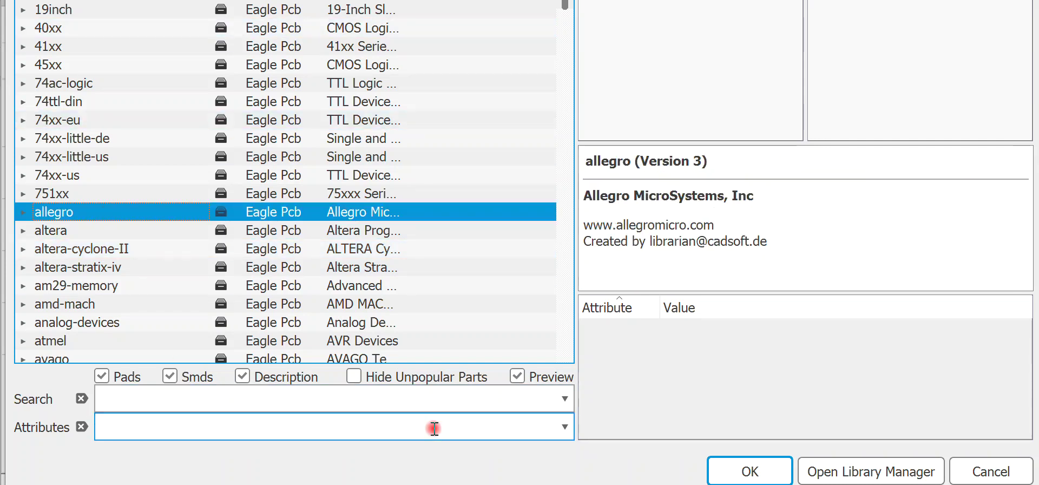
text(diode)
click(267, 399)
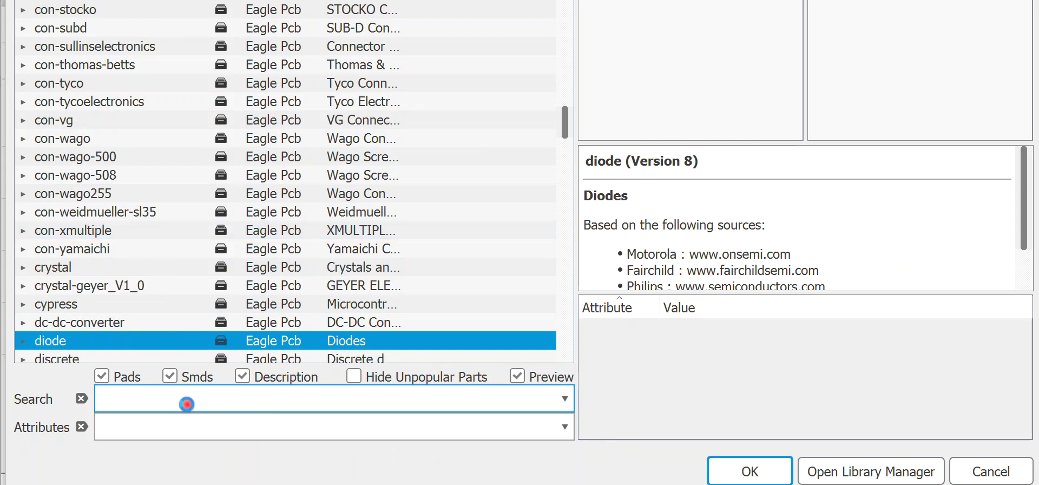
click(186, 404)
click(112, 426)
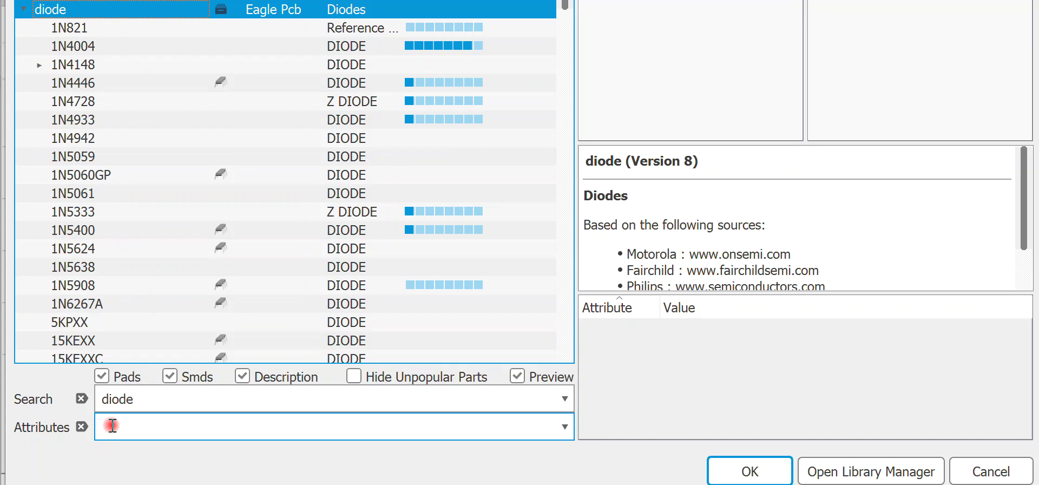
Step: Preview the diodes from 1N821 to 1N4933 and check the 1N4933's description for its footprint grid spacing
click(76, 29)
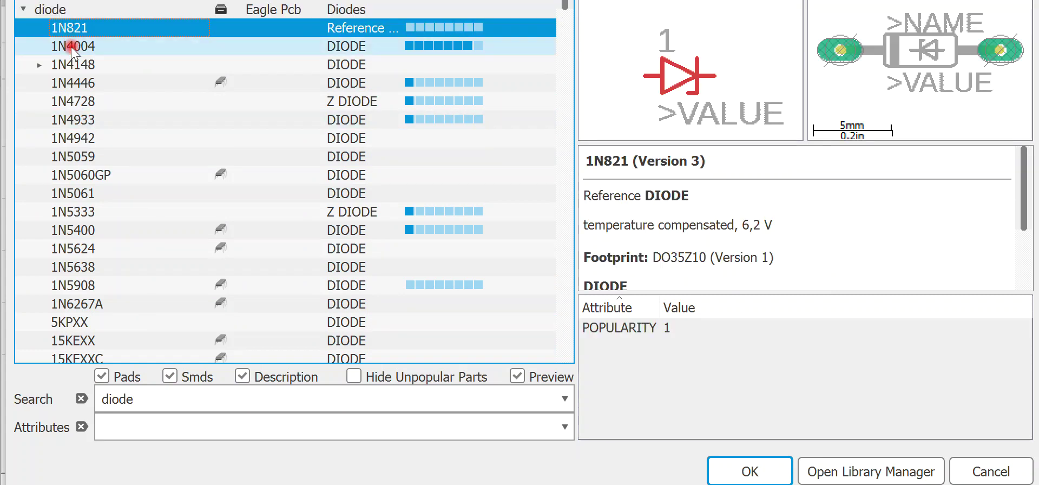
click(75, 46)
click(73, 65)
click(76, 83)
click(79, 101)
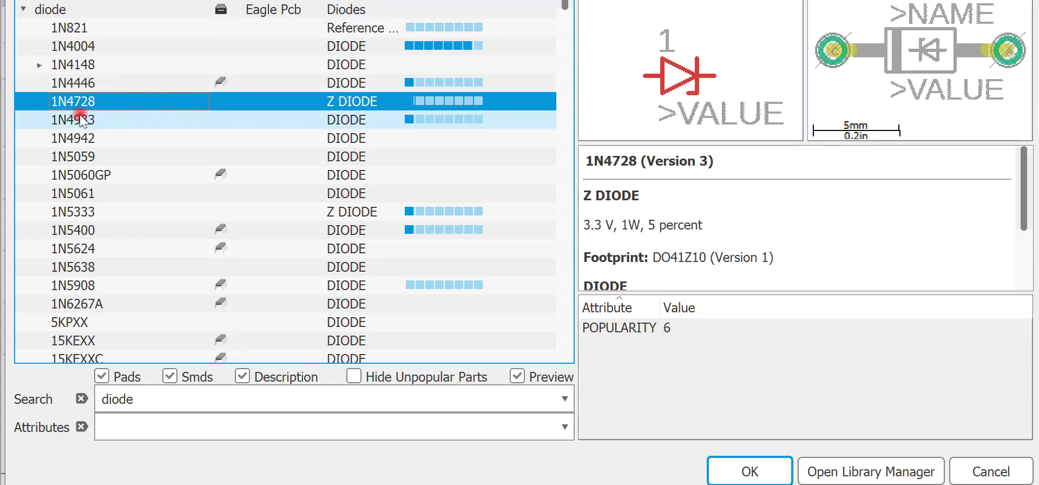
click(82, 120)
click(779, 225)
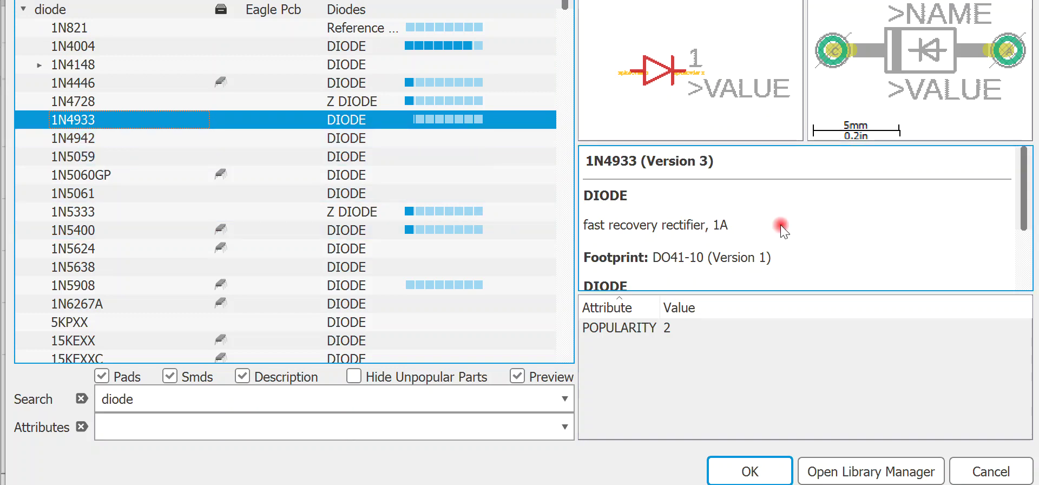
scroll(780, 255, down, 2)
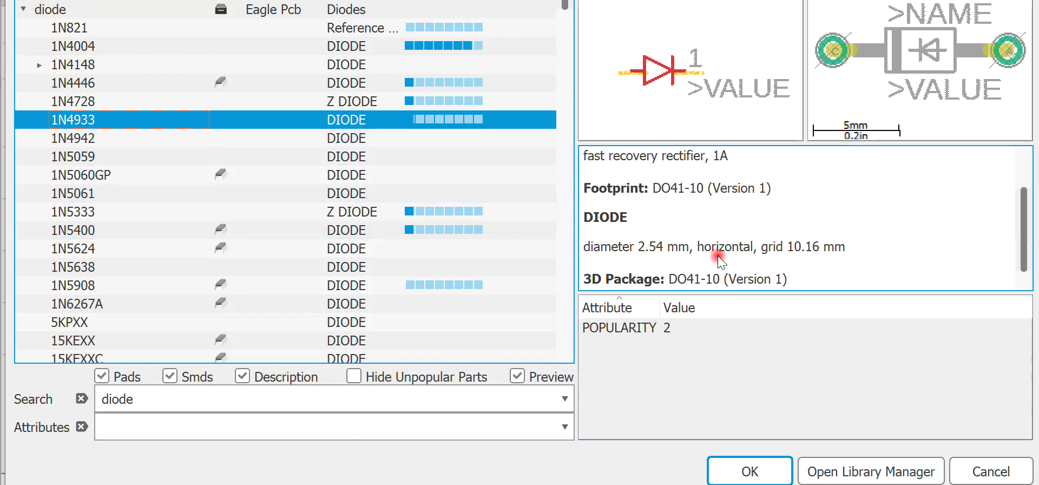
drag(762, 246, 846, 247)
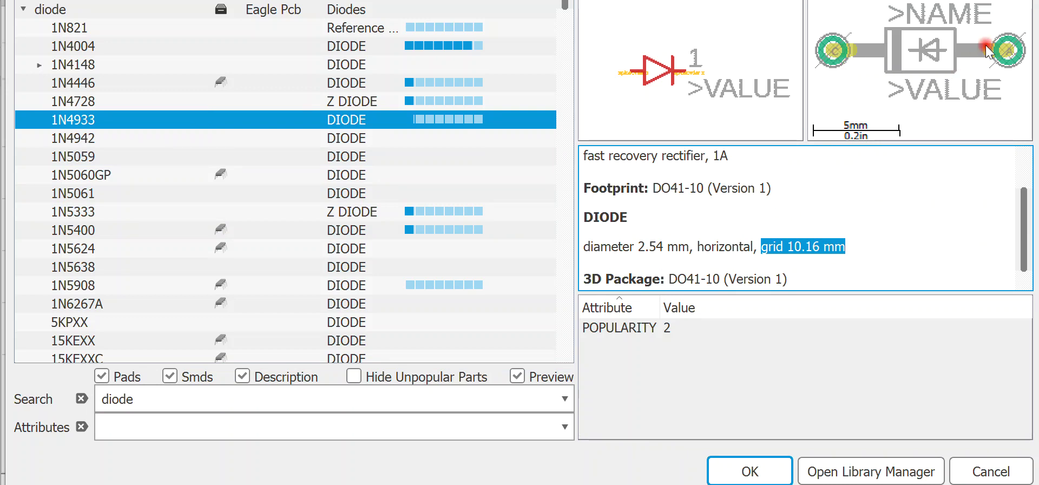
Step: Preview the 1N4942 and 1N5059 diodes and enlarge the description area to read the package details
click(72, 138)
click(106, 161)
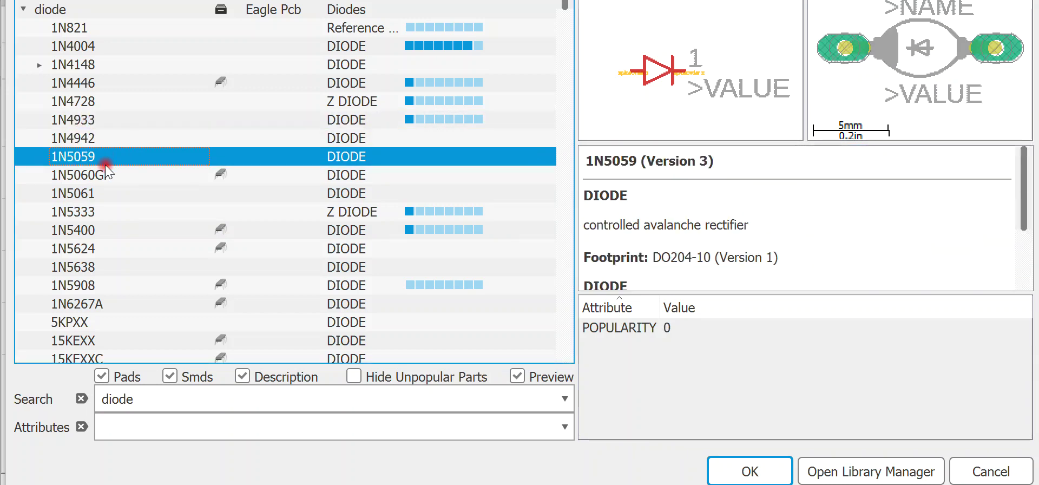
scroll(644, 279, down, 2)
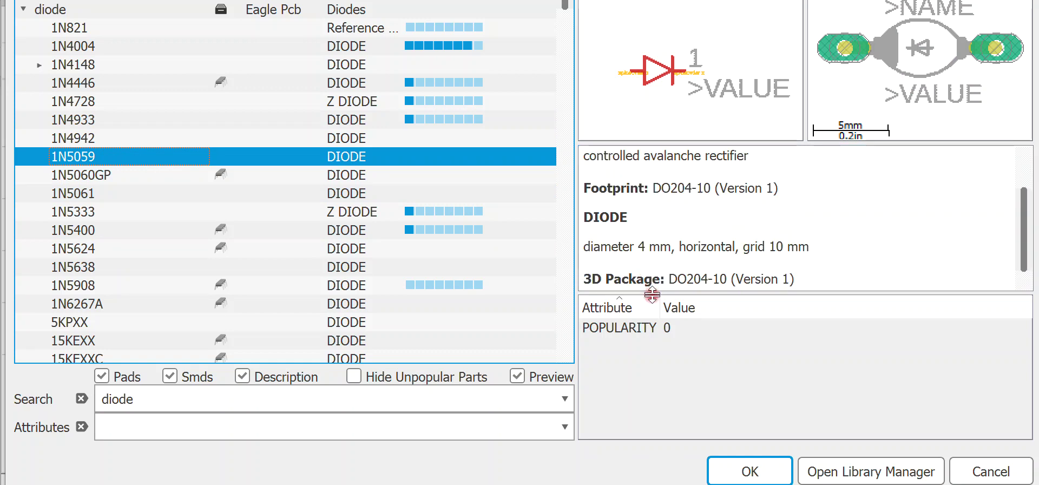
drag(652, 294, 655, 353)
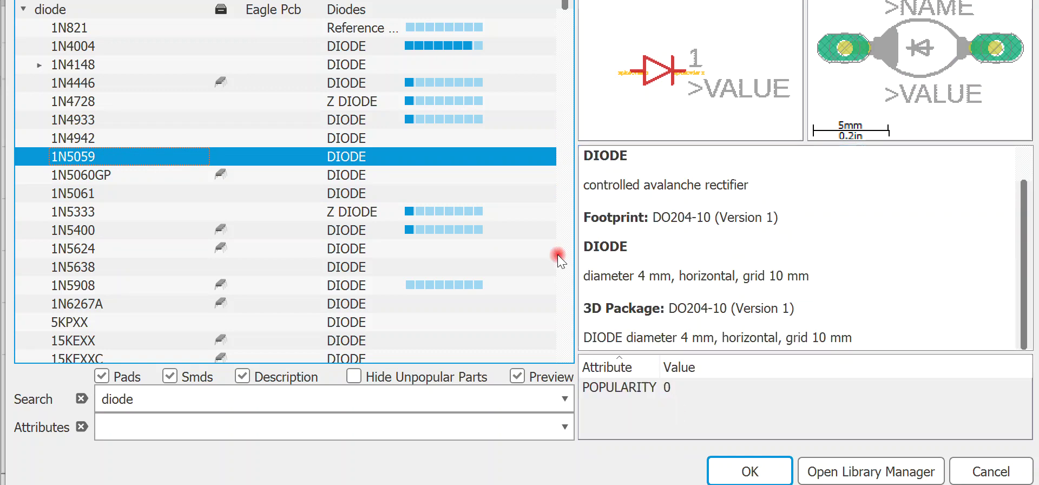
Step: Compare the ratings, footprints and grid spacings of the library diodes between 1N4004 and 1N5400
click(95, 49)
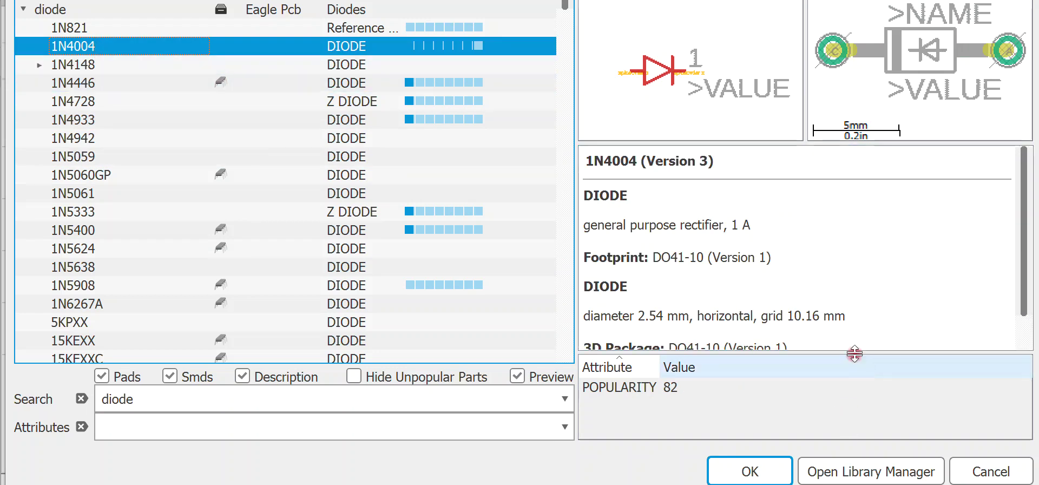
click(87, 65)
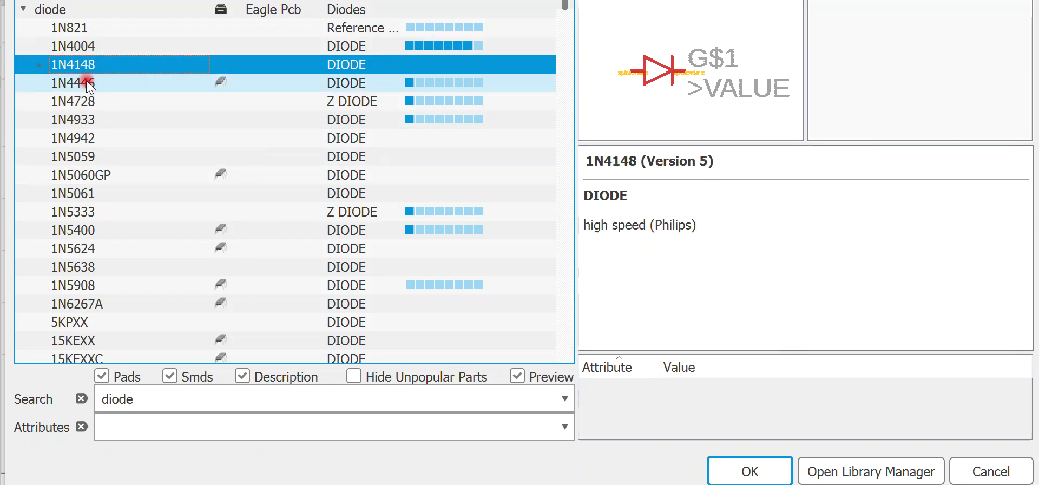
click(86, 83)
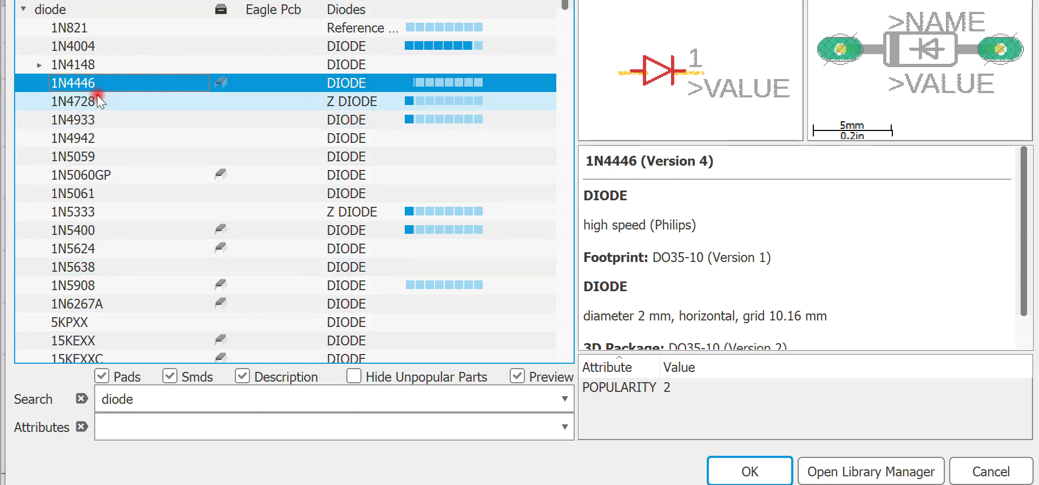
click(96, 96)
click(98, 139)
click(102, 175)
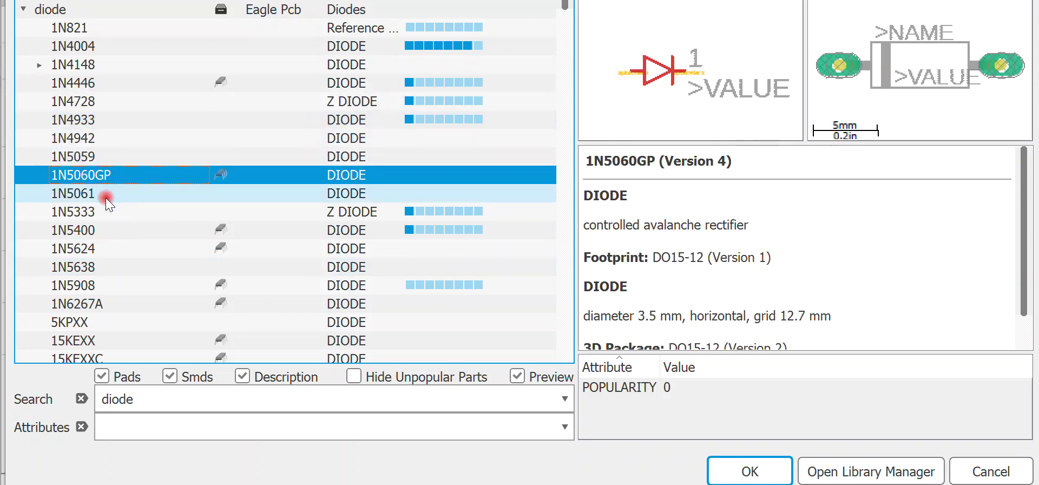
click(105, 196)
click(111, 212)
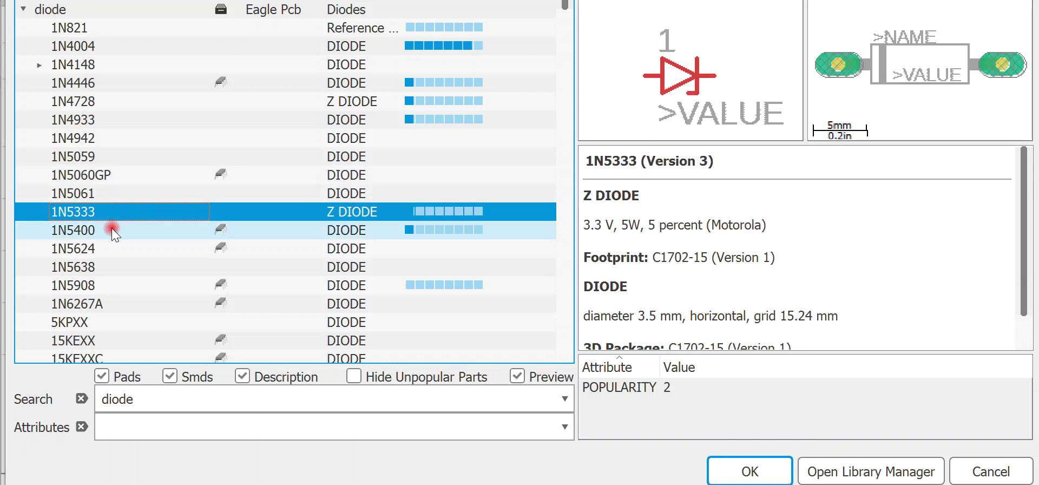
click(114, 231)
click(116, 212)
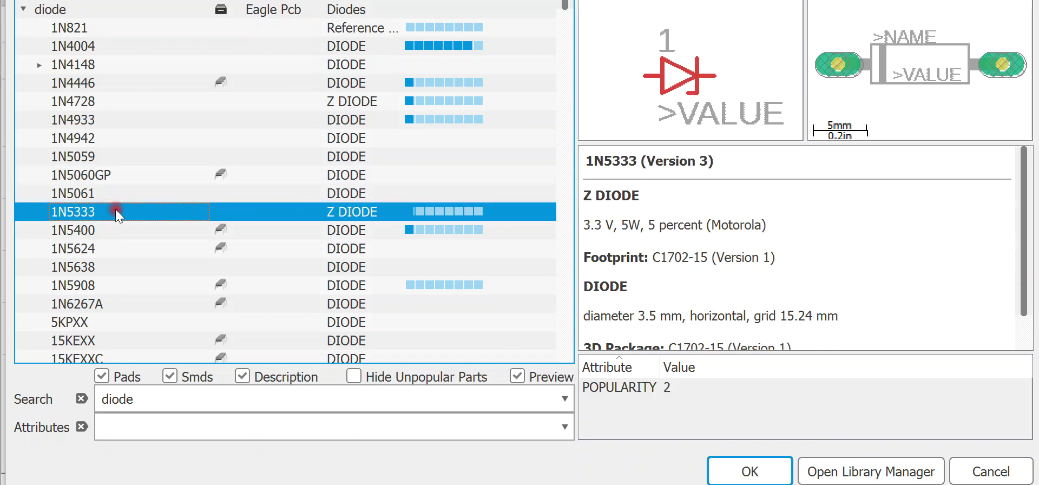
scroll(768, 309, down, 1)
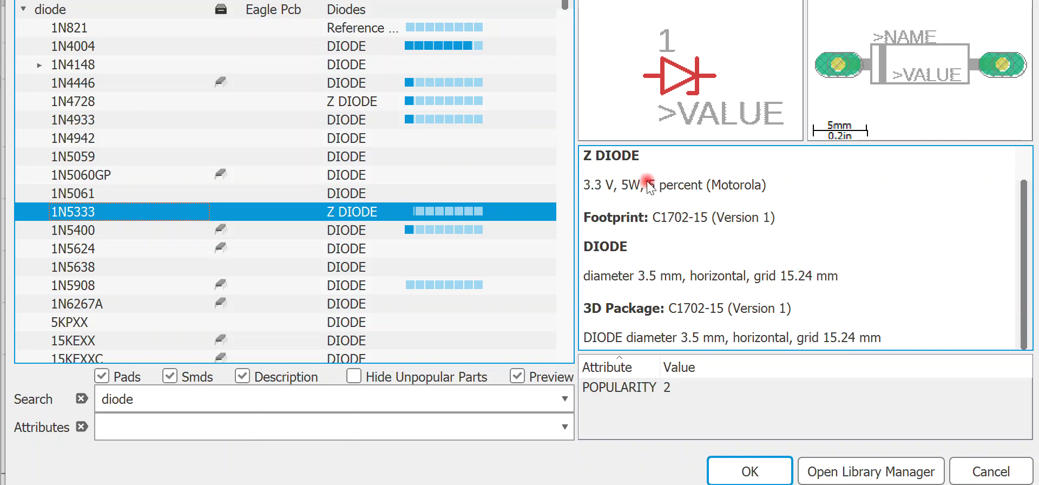
Step: Examine the 1N5400 diode's description for its rectifier type, current and voltage ratings and grid spacing
click(80, 236)
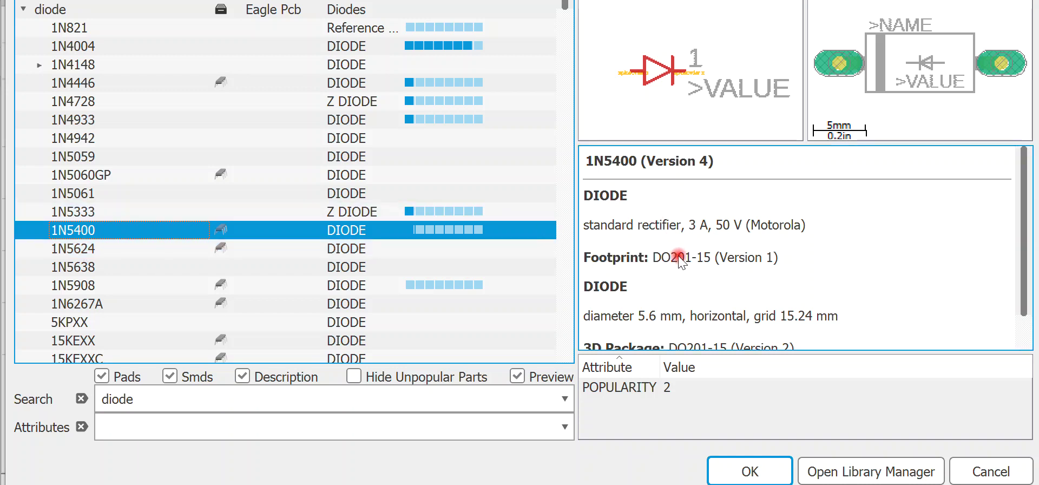
drag(793, 324, 847, 316)
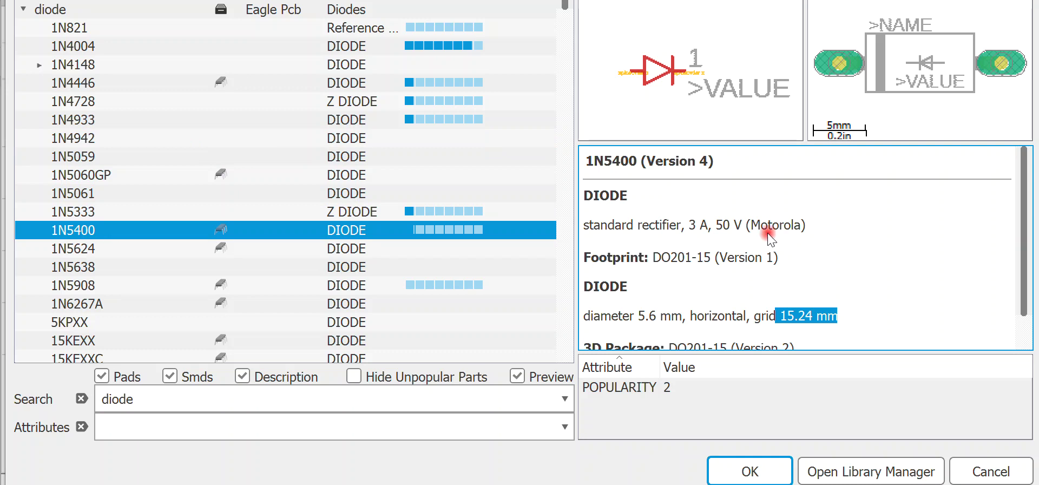
double_click(691, 224)
drag(717, 225, 742, 226)
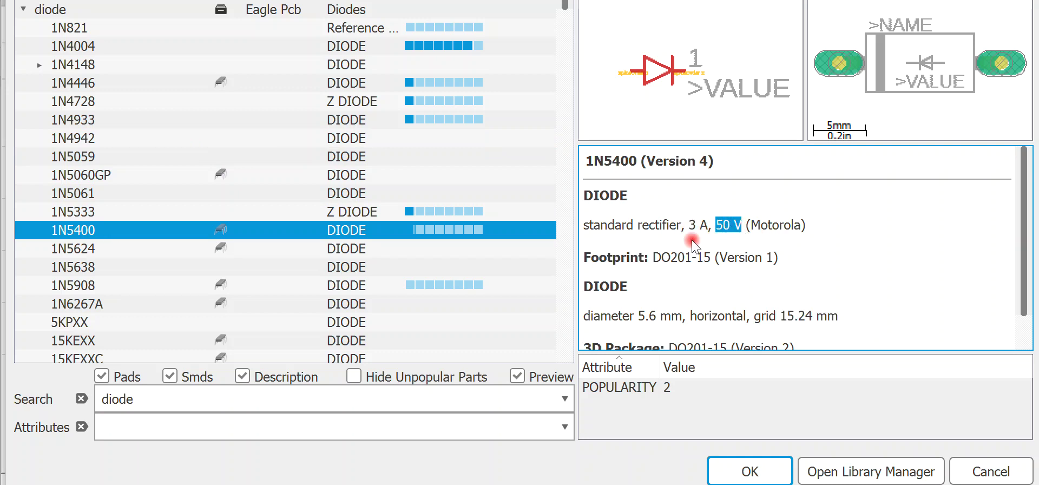
drag(583, 224, 701, 225)
click(691, 223)
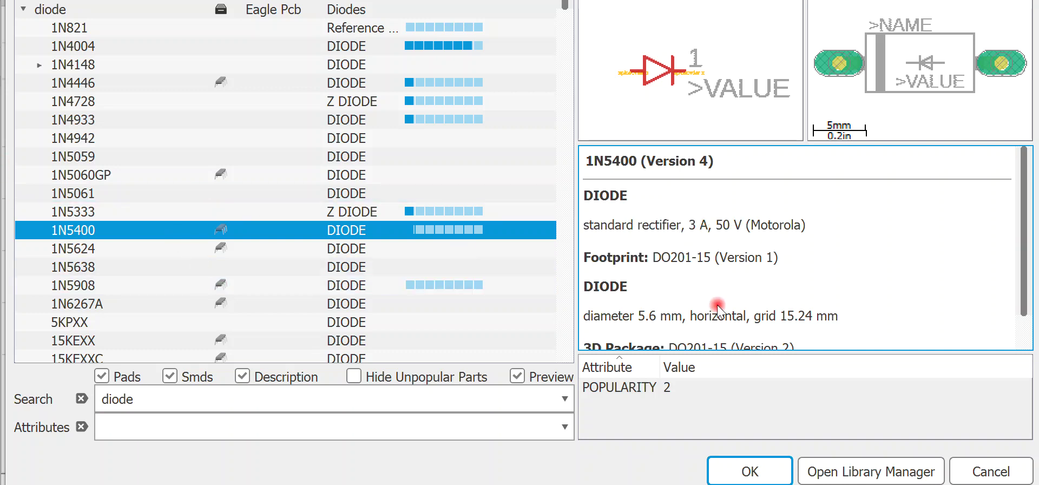
drag(827, 318, 768, 320)
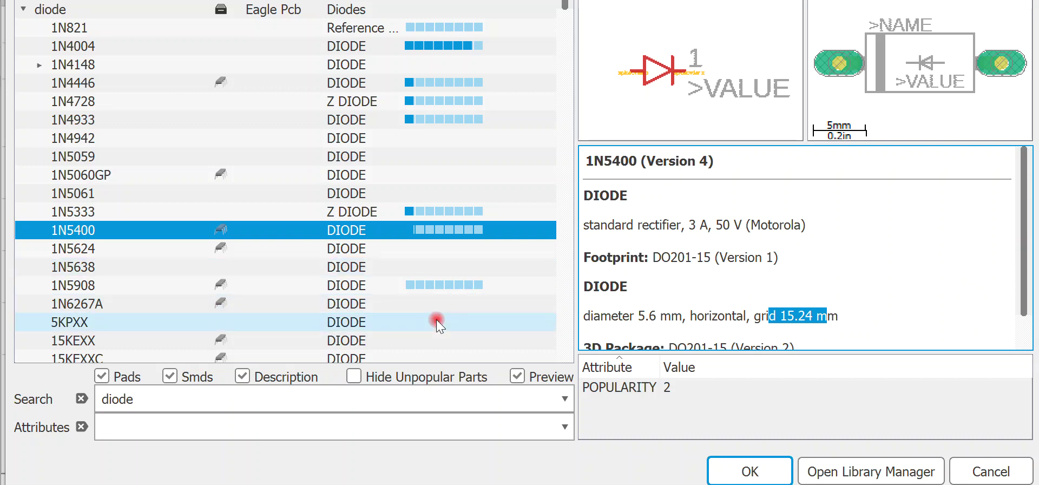
Step: Place six 1N5400 diodes on the schematic in two rows of three, rotated 90 degrees so they point upward
double_click(70, 231)
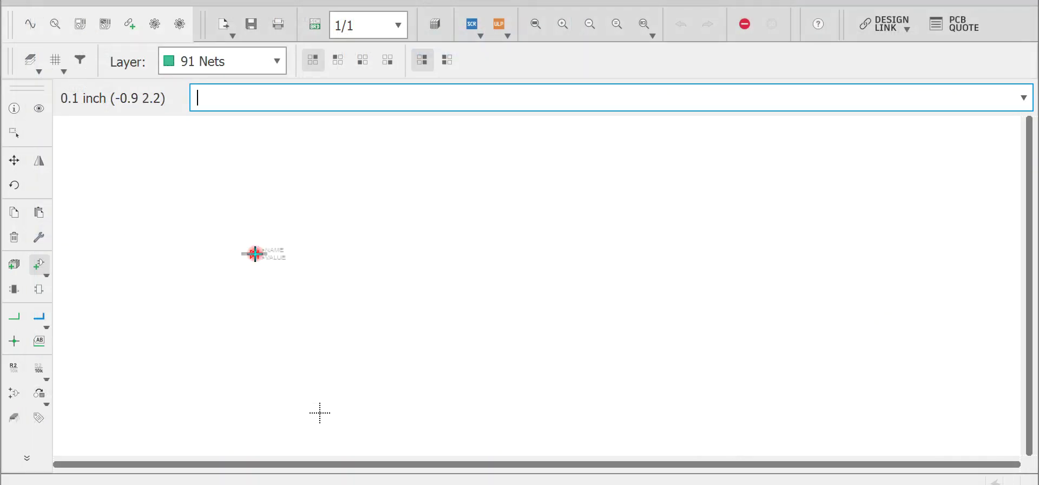
right_click(270, 256)
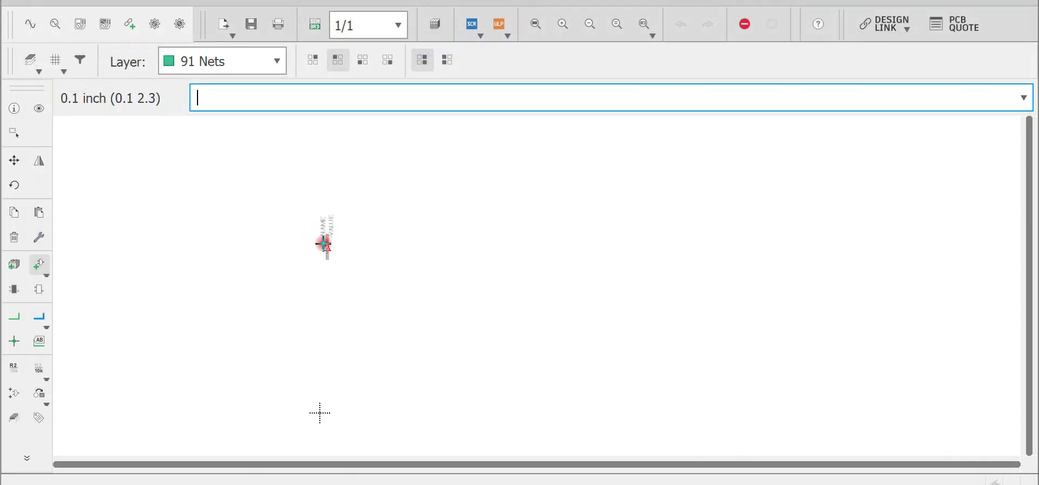
scroll(325, 244, up, 4)
scroll(325, 238, up, 2)
click(333, 209)
click(420, 209)
click(527, 210)
click(332, 368)
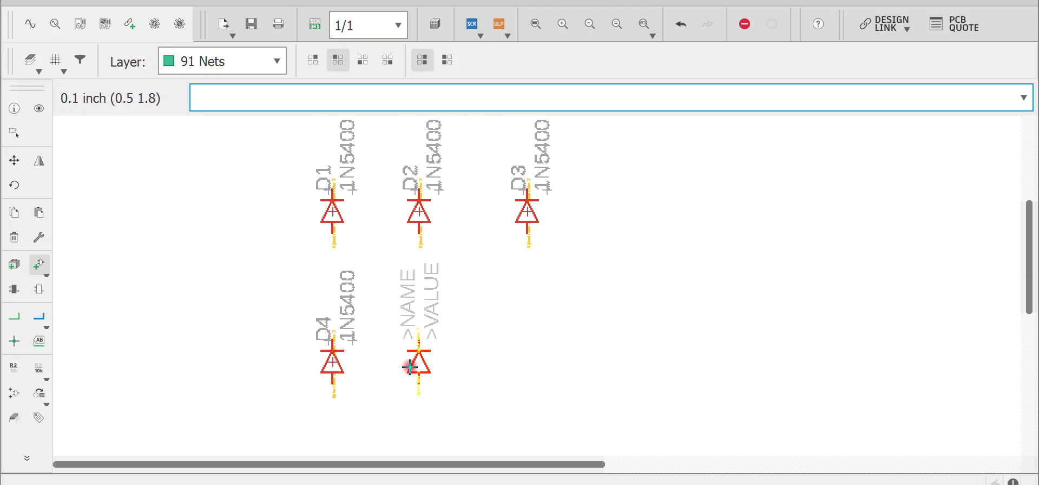
click(419, 368)
click(528, 368)
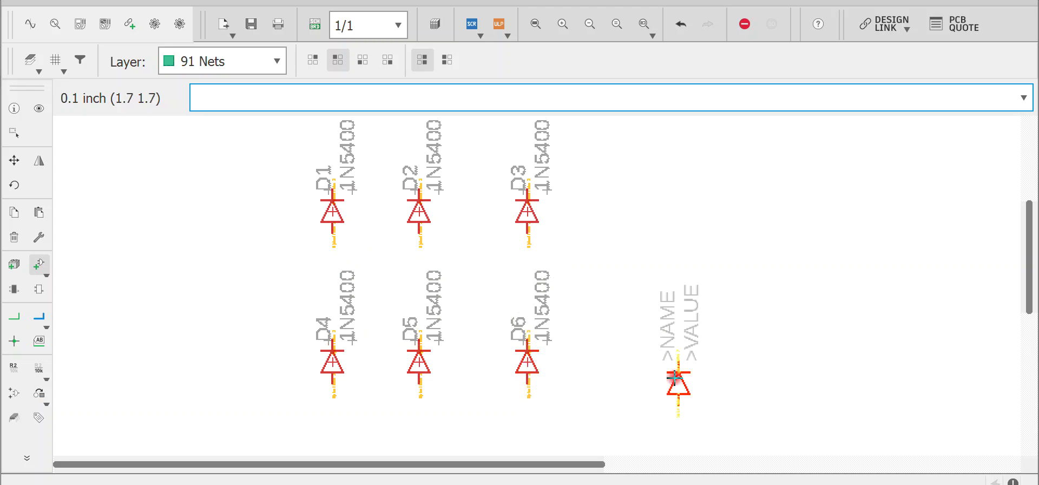
click(701, 342)
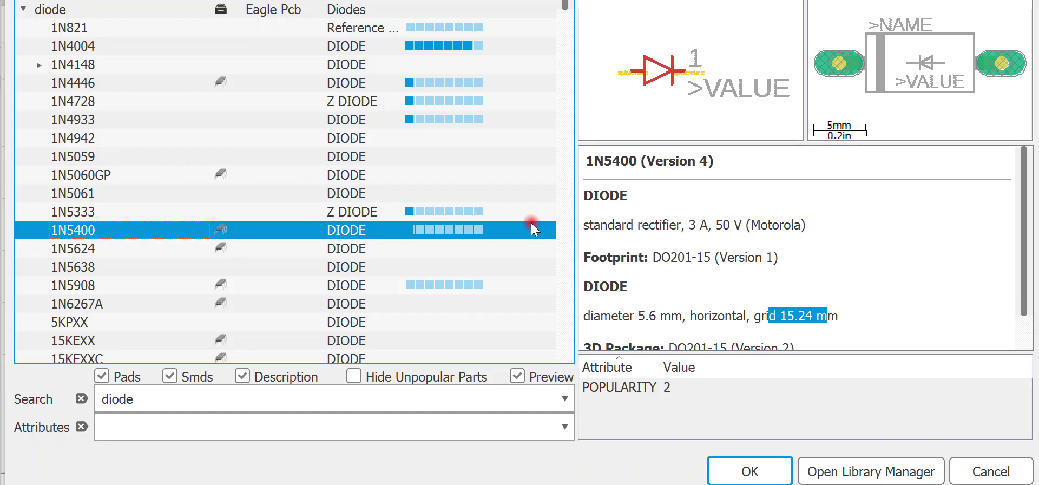
key(Escape)
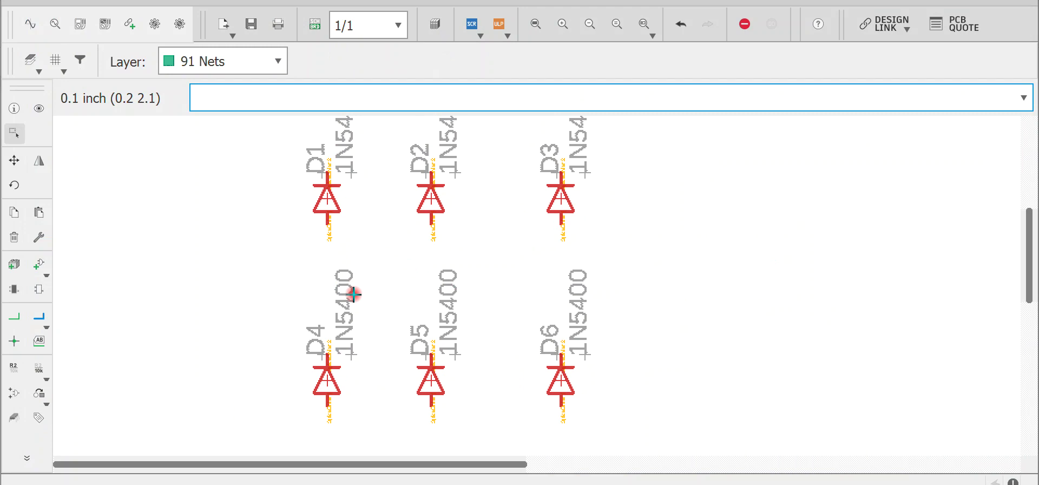
Step: Open the part library for adding components and search it for "banan"
click(41, 287)
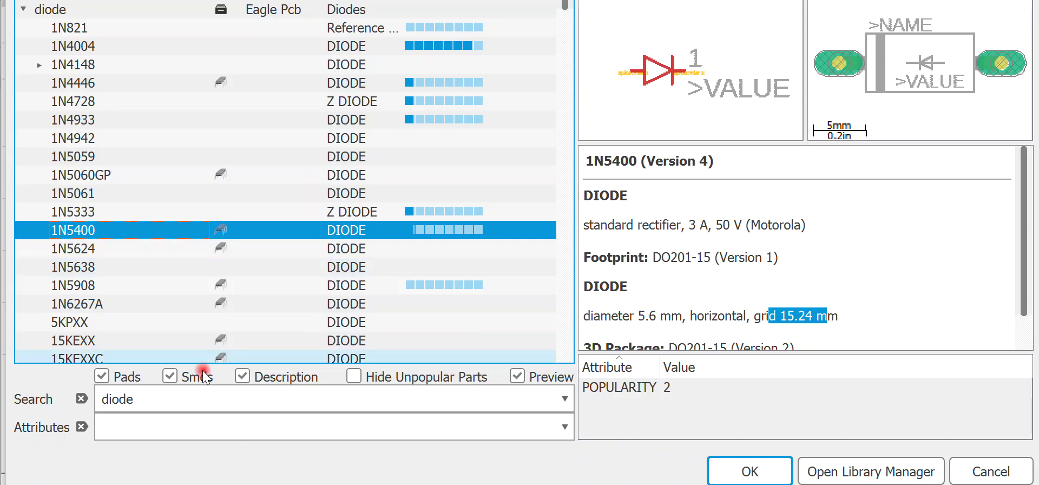
double_click(188, 399)
text(banan)
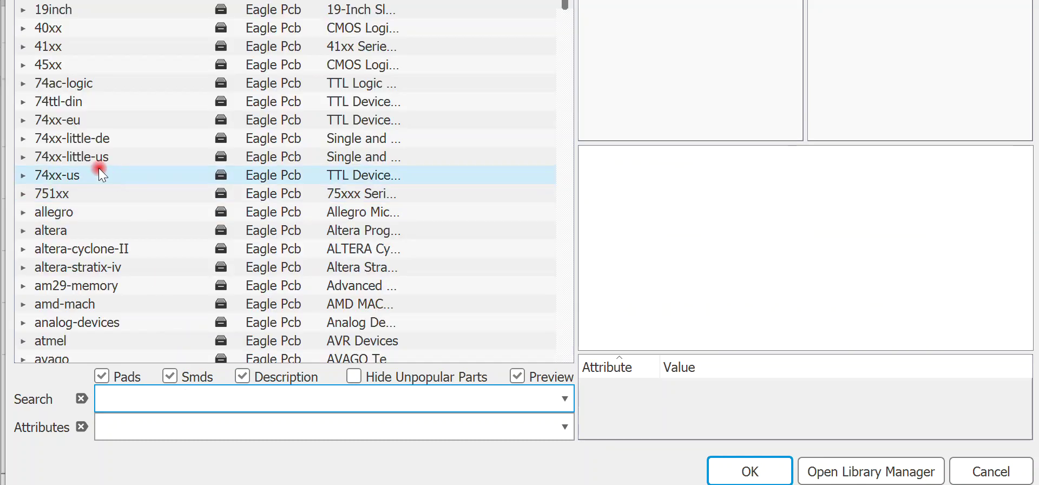
Step: Jump to the libraries starting with b in the full library list and look for a banana connector library
click(101, 174)
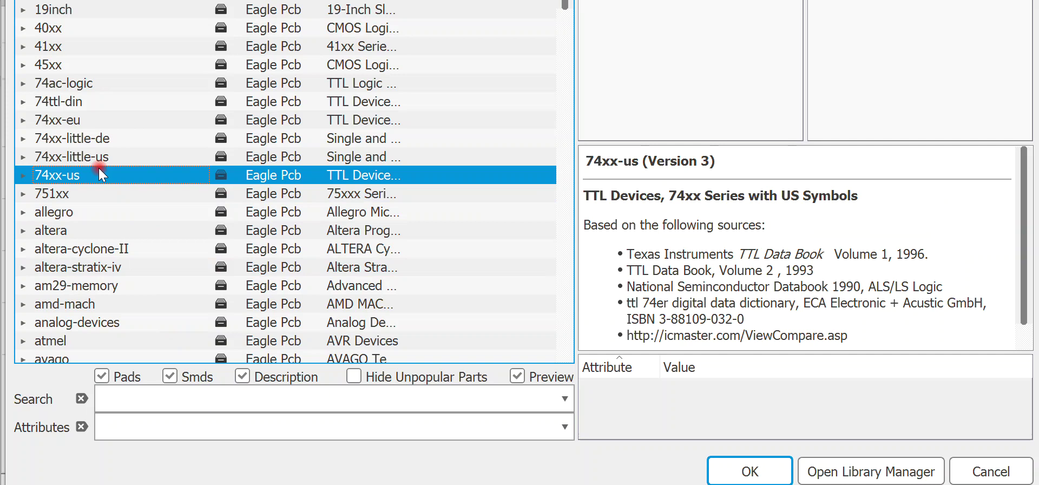
key(b)
scroll(131, 209, down, 3)
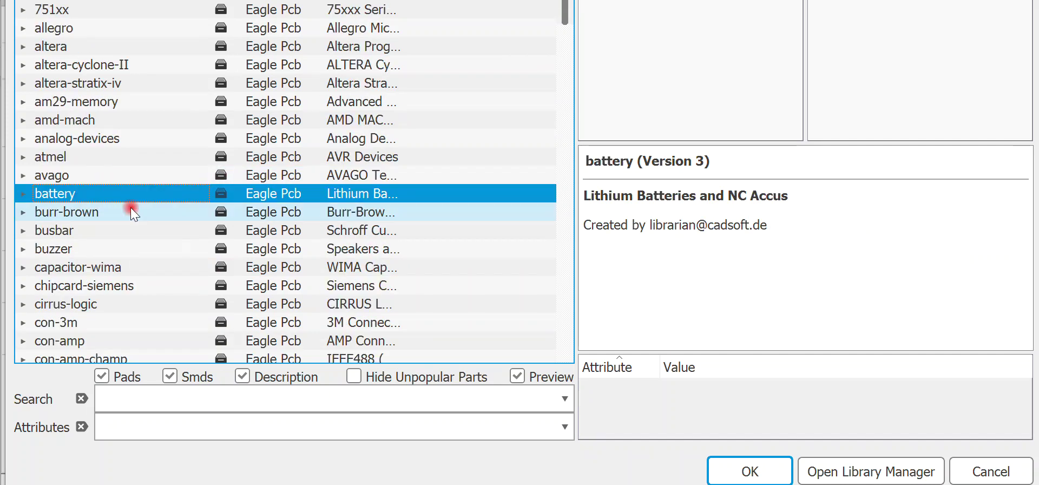
scroll(118, 280, down, 3)
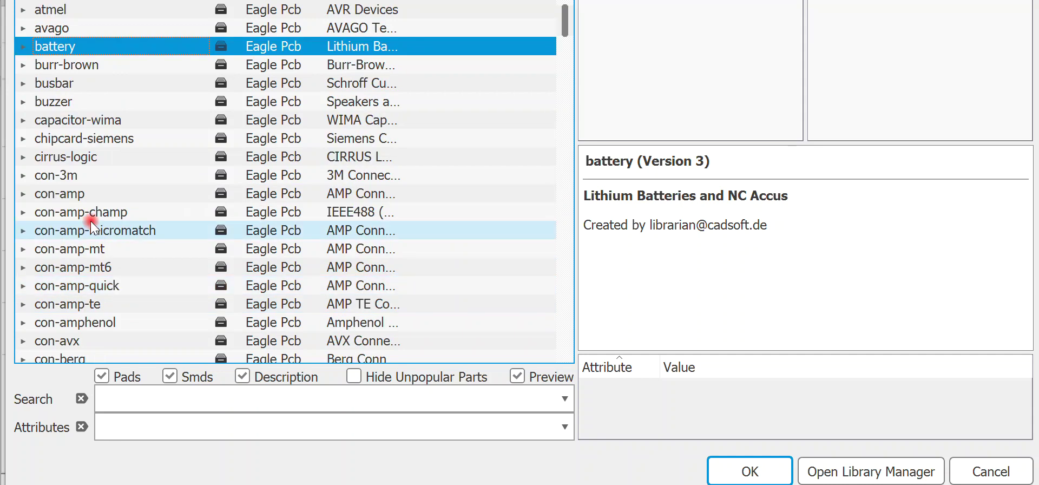
Step: Step through the con- connector libraries from con-amphenol past con-dil, checking each description for banana connectors
click(80, 320)
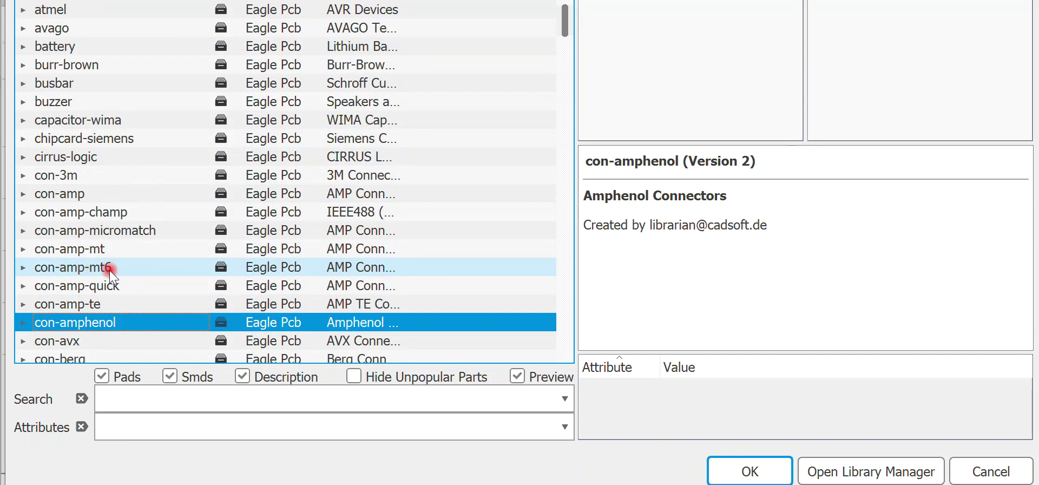
key(Down)
key(Down)
key(Down)
key(Down)
key(Down)
key(Down)
key(Down)
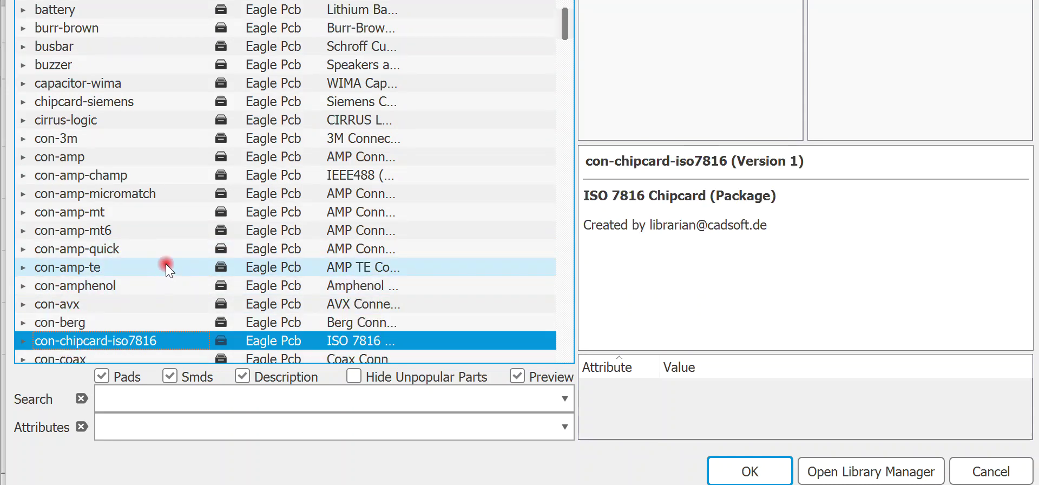
key(Down)
key(Down)
key(Down)
key(Down)
key(Down)
key(Down)
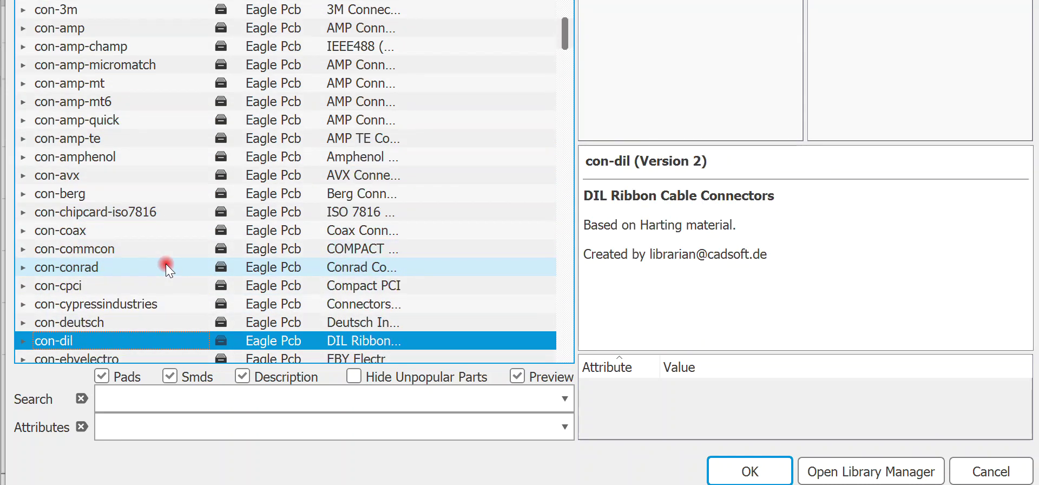
key(Down)
key(Down)
key(Down)
key(Down)
key(Down)
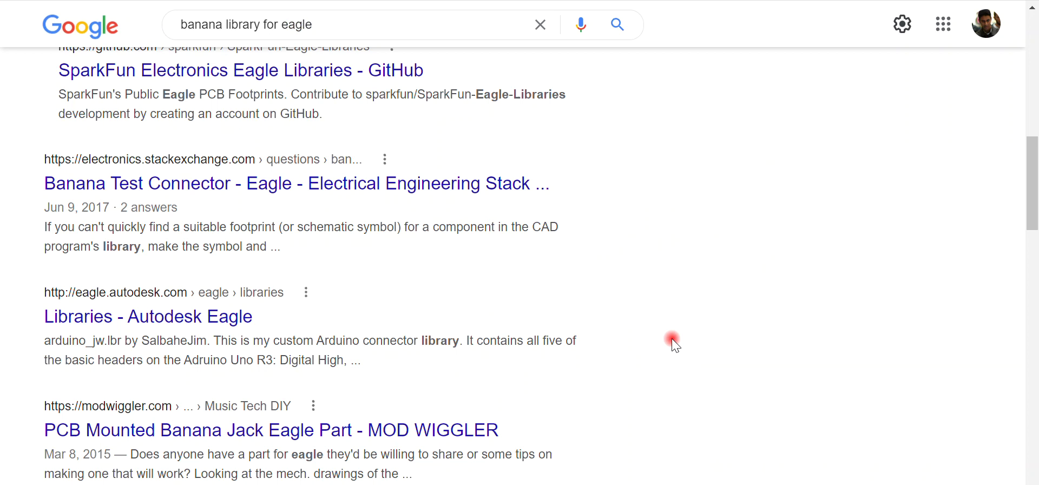
Step: Switch to the browser and compare the Google results for "banana library for eagle", including the SnapEDA and con-banana.lbr links
scroll(688, 330, up, 10)
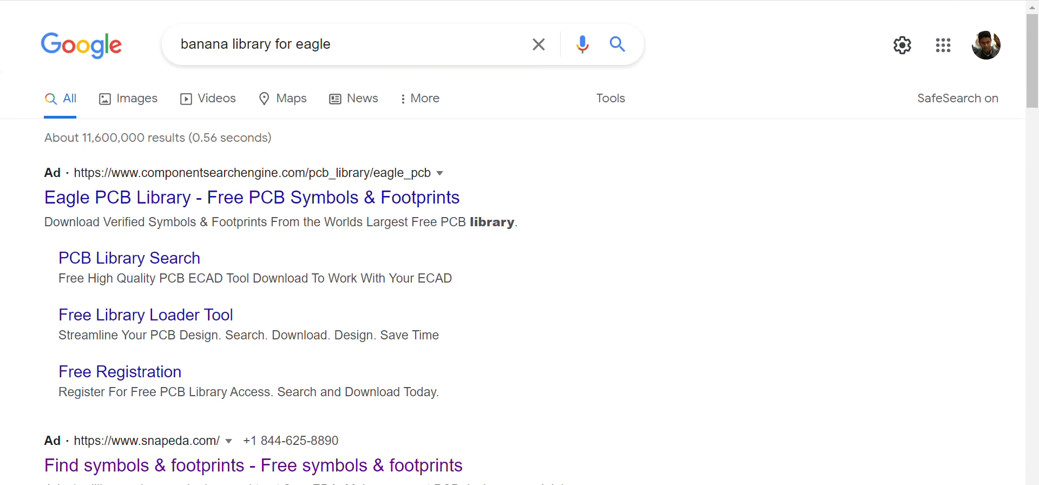
drag(355, 42, 191, 46)
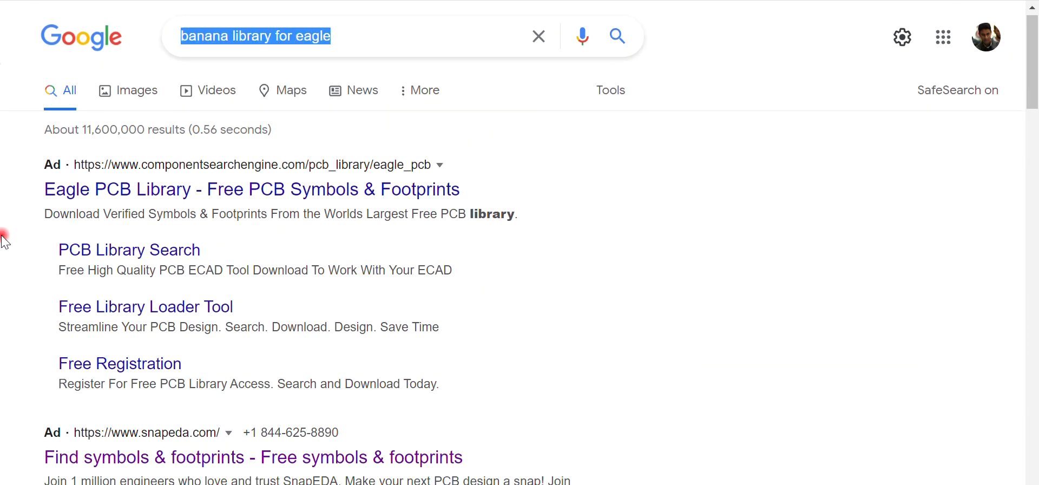
scroll(6, 241, down, 4)
scroll(7, 255, up, 4)
scroll(6, 264, down, 4)
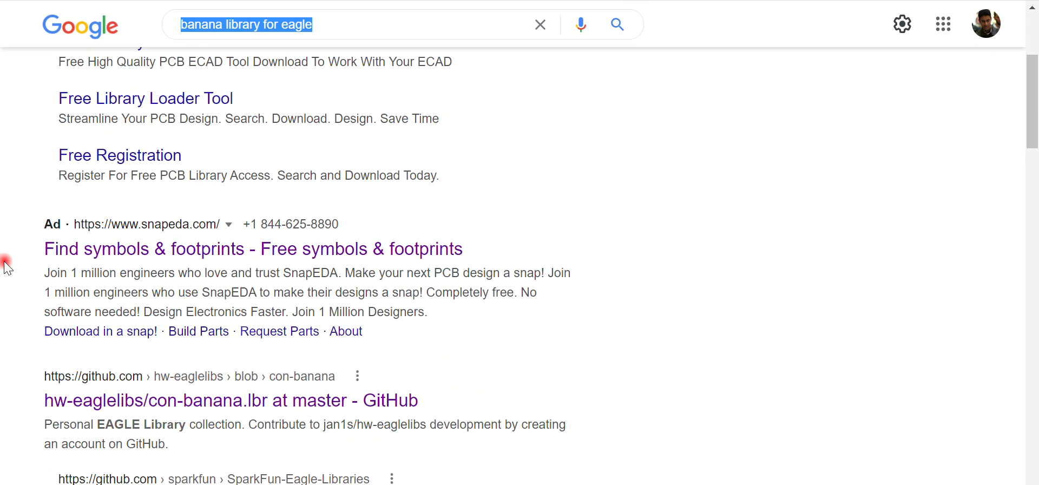
scroll(5, 260, up, 4)
scroll(13, 239, down, 4)
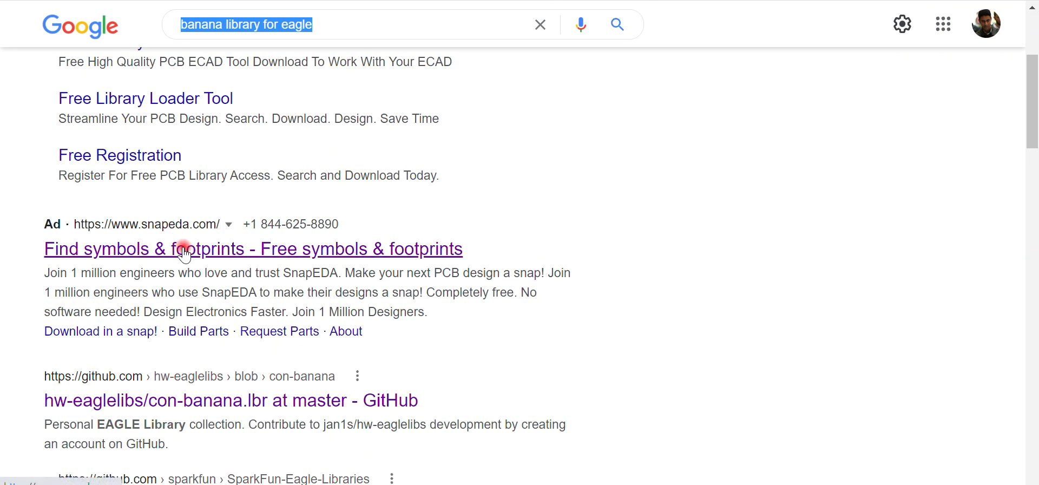
scroll(207, 263, down, 4)
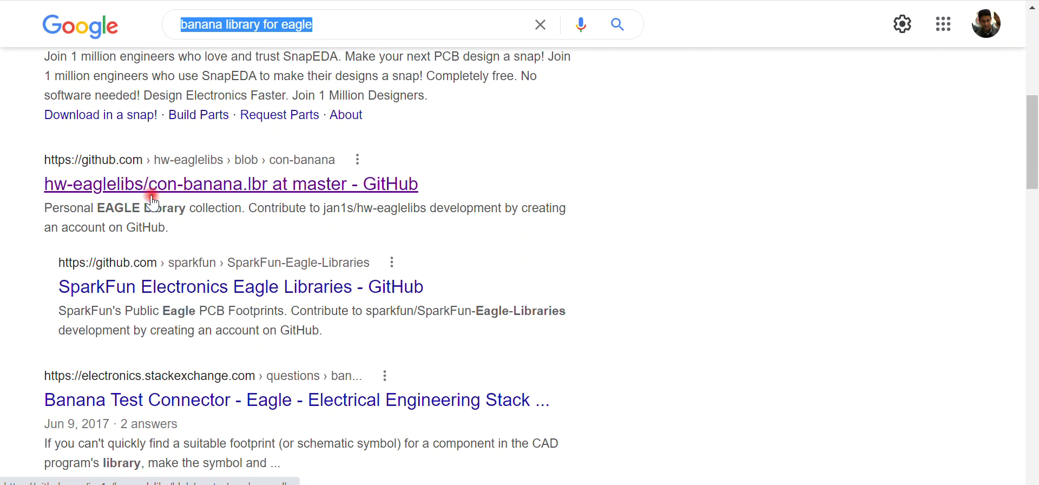
scroll(205, 241, up, 4)
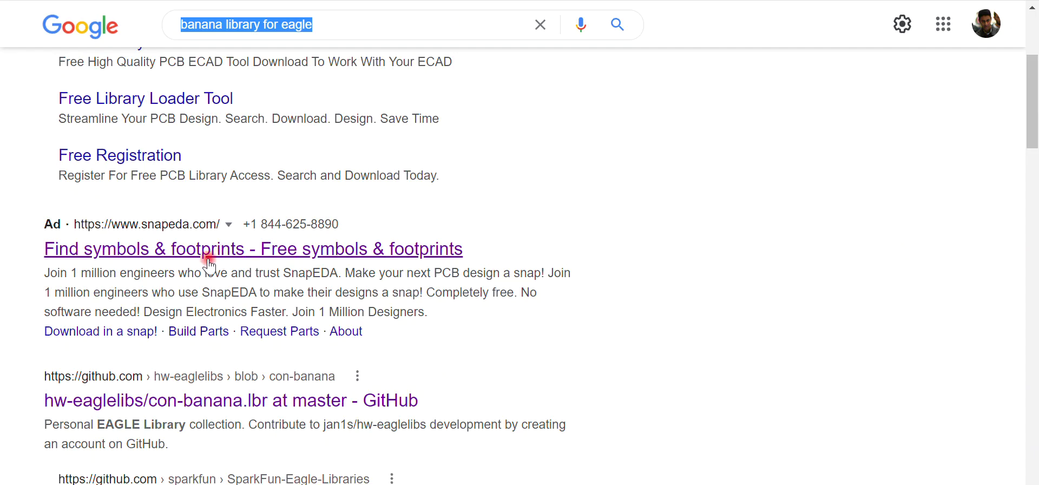
Step: Open the SnapEDA result and search its parts for "banana"
click(209, 258)
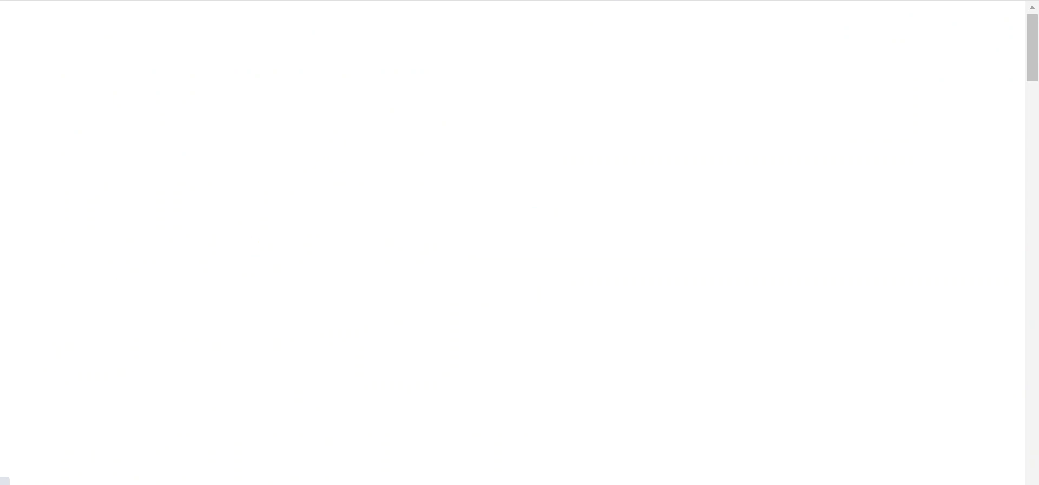
click(291, 291)
text(banana)
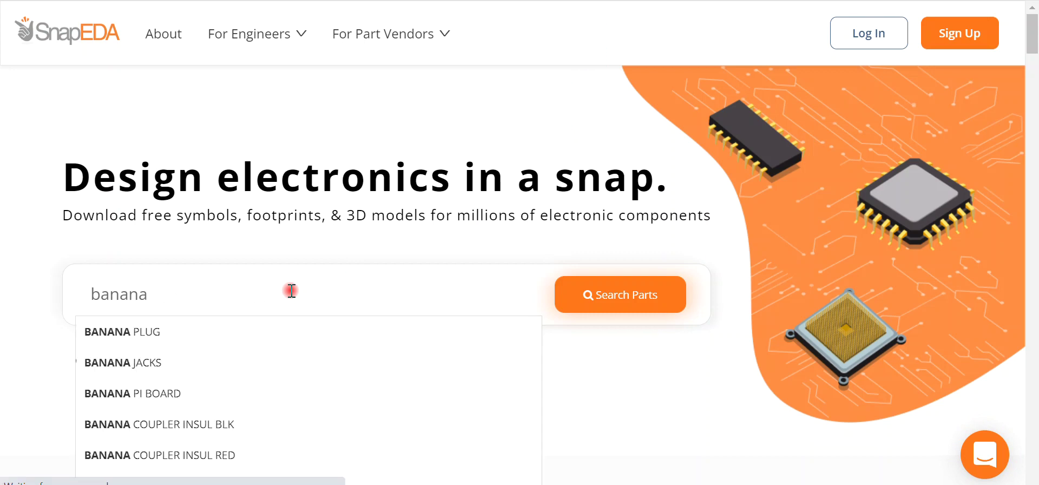
key(Return)
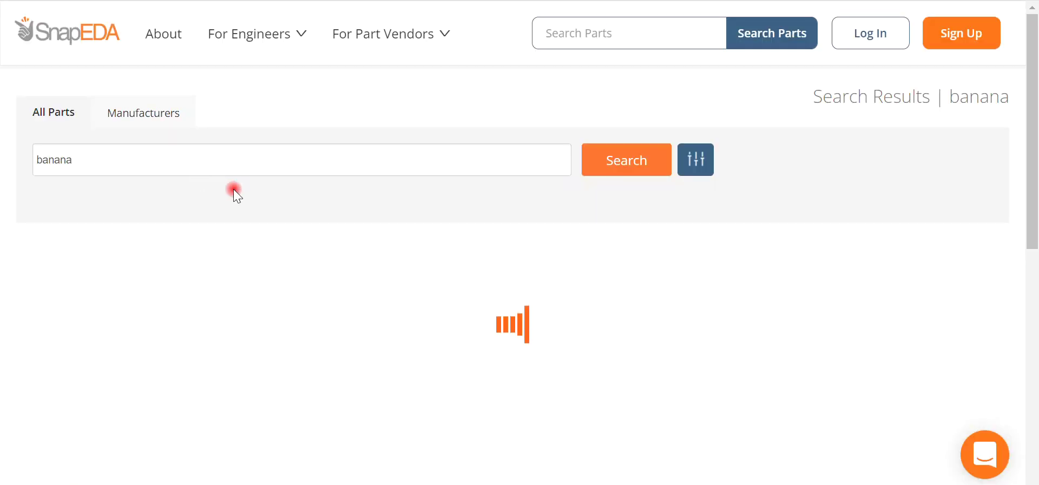
Step: Browse the first page of banana part results and open the Keystone 575-6 non-insulated banana jack
scroll(323, 257, down, 8)
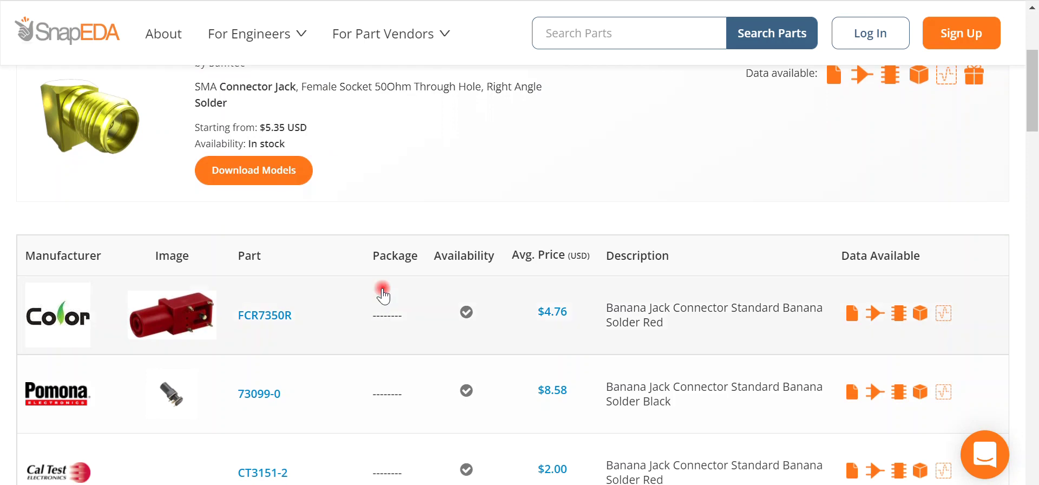
scroll(322, 257, down, 15)
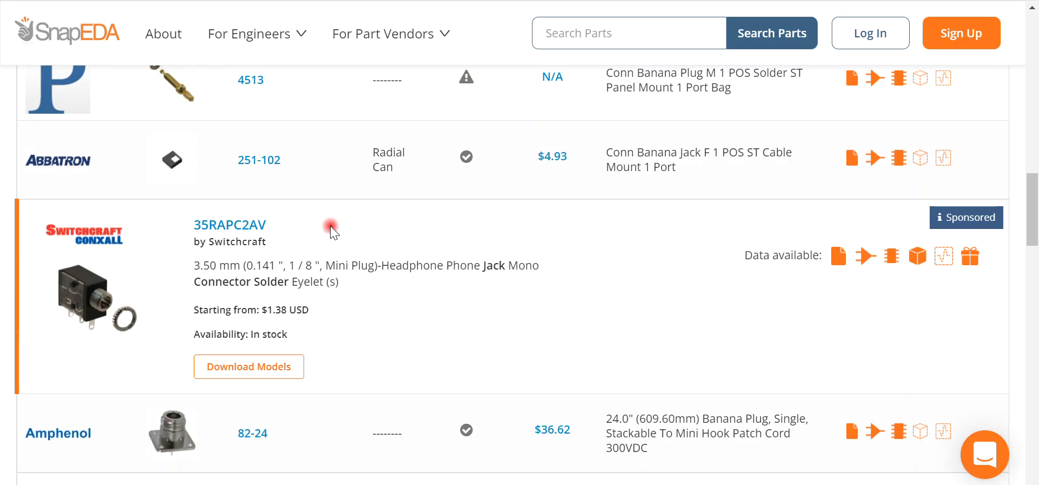
scroll(356, 237, down, 8)
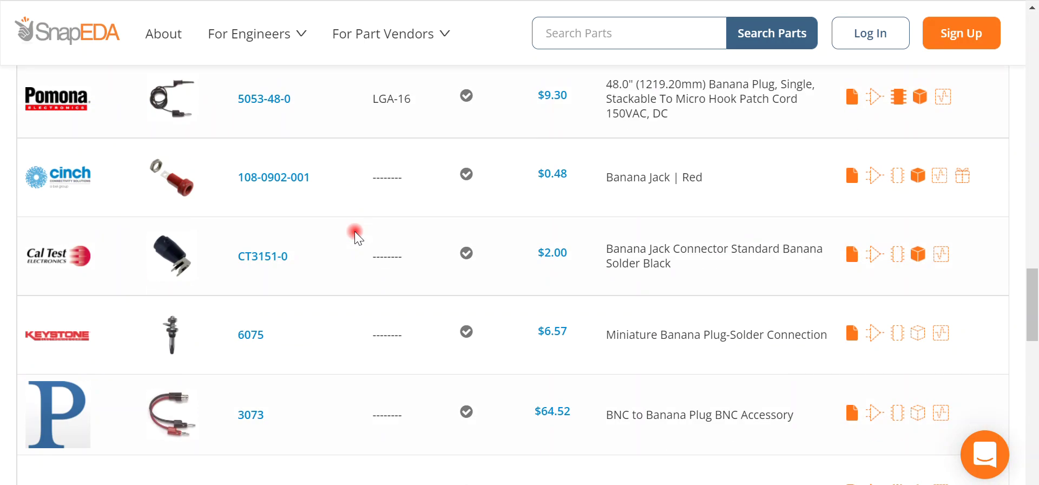
scroll(355, 237, down, 4)
mouse_move(172, 285)
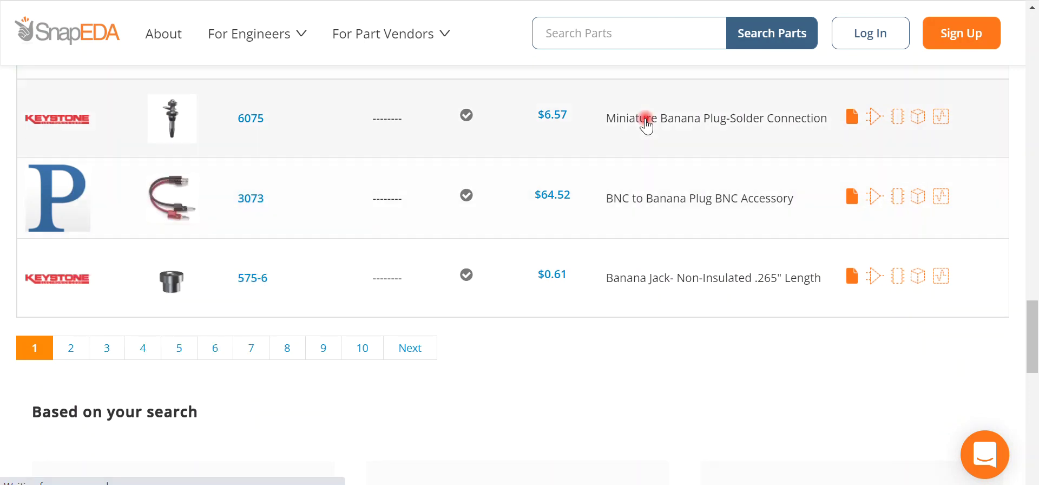
click(318, 309)
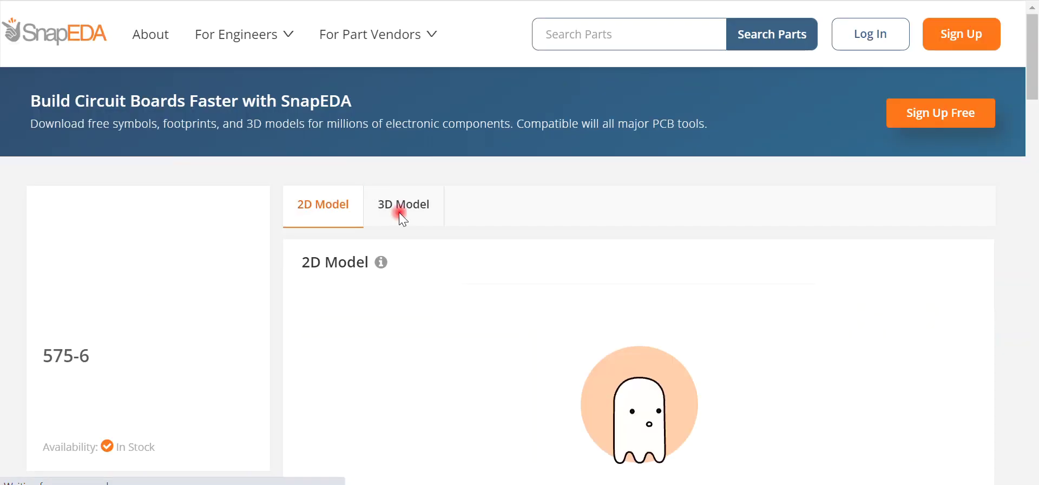
Step: Open the similar part RAPC10U suggested on the 575-6 page and inspect its symbol and footprint
scroll(661, 216, down, 11)
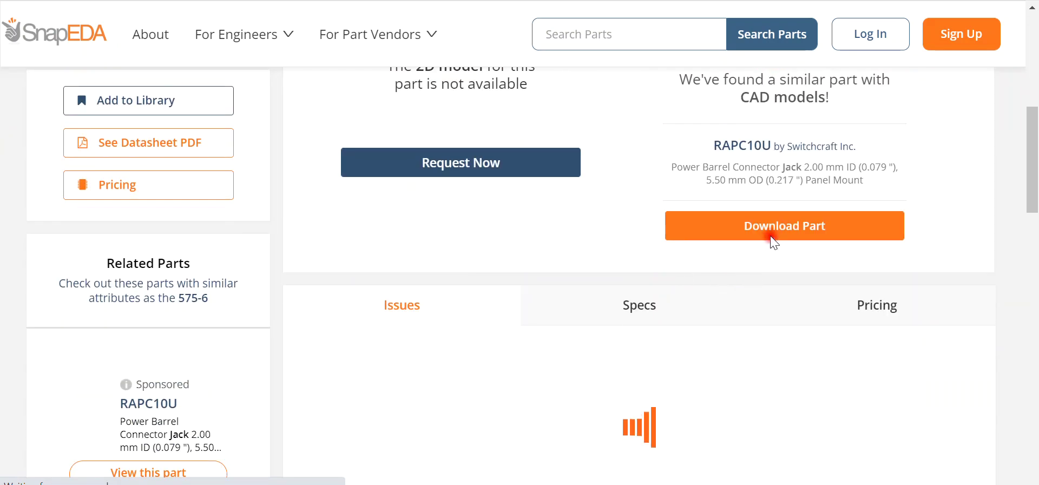
click(767, 230)
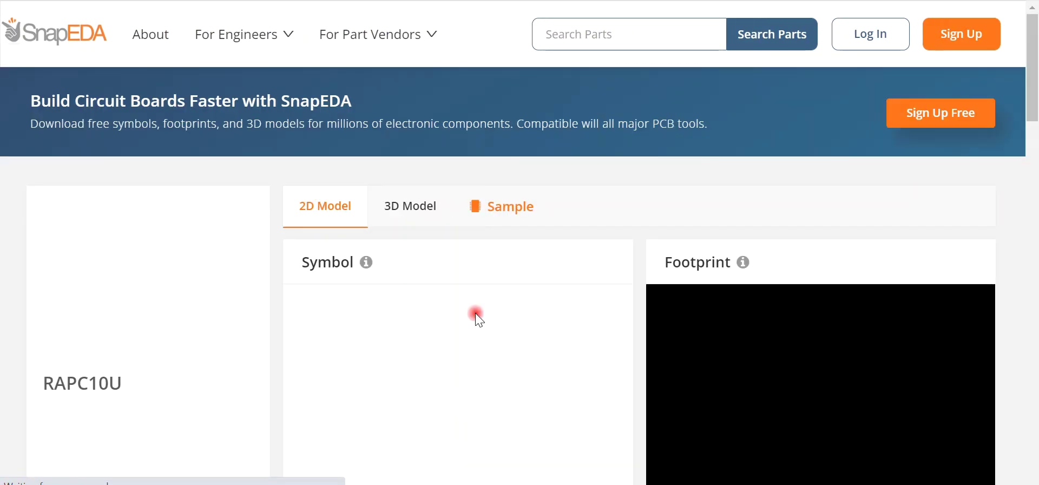
scroll(475, 297, down, 8)
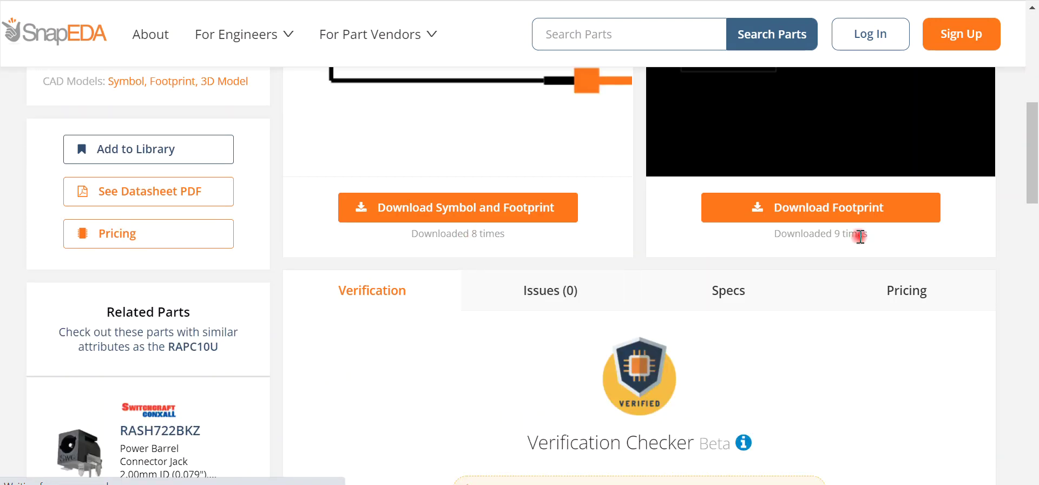
scroll(680, 260, up, 4)
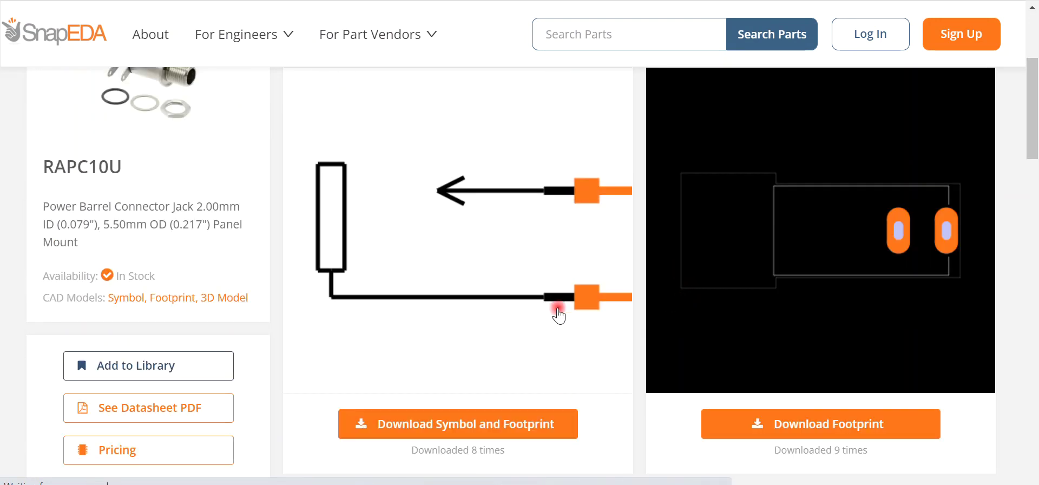
scroll(28, 122, up, 4)
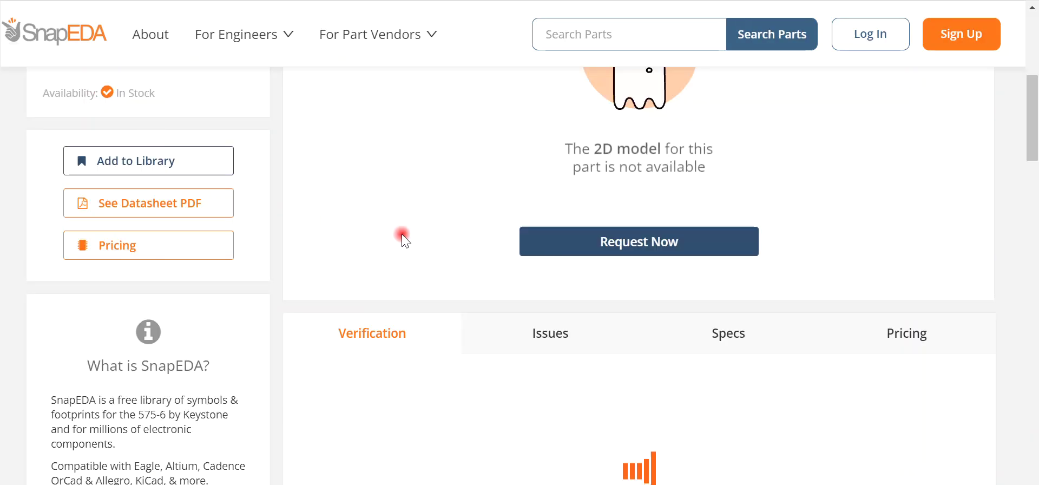
Step: From the related parts on the 575-6 page, open the Keystone 575-4 banana jack and inspect its symbol and footprint
scroll(487, 271, down, 4)
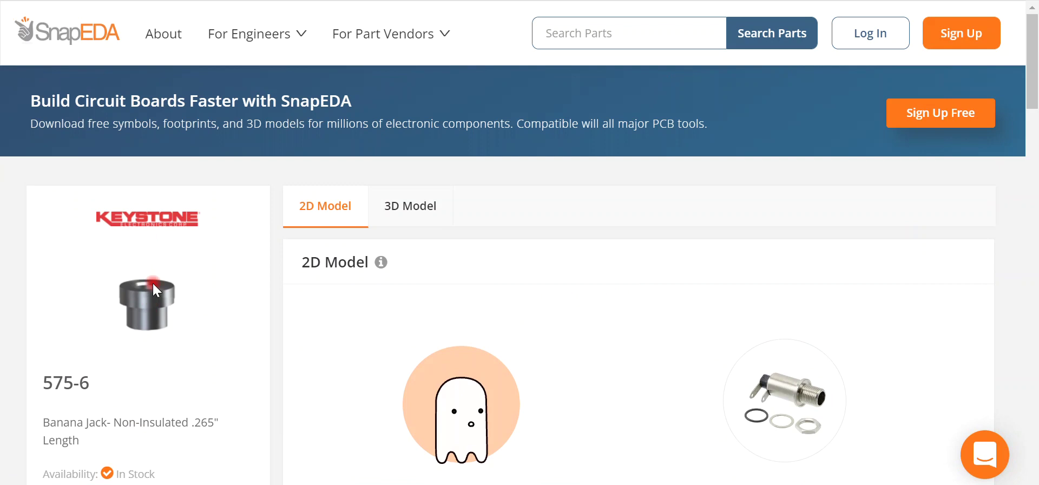
scroll(157, 265, down, 4)
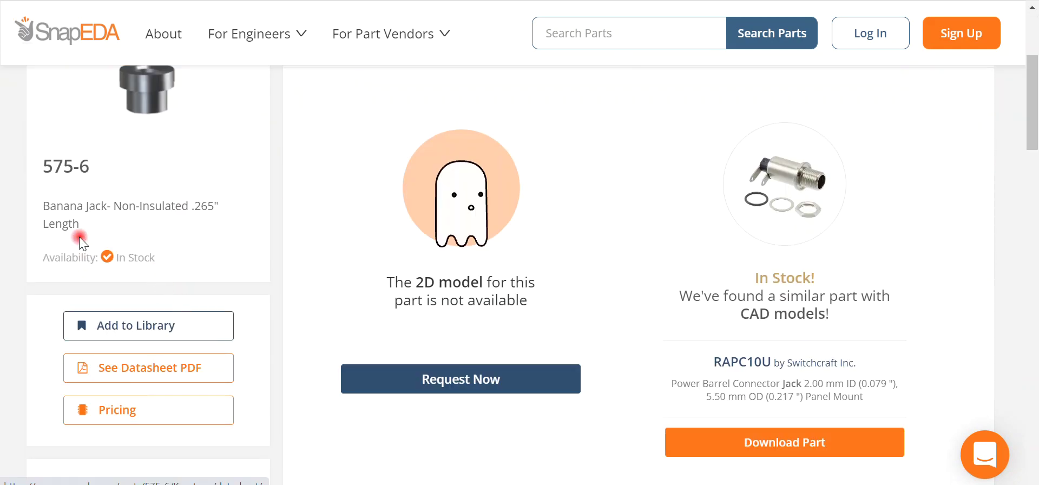
scroll(513, 200, down, 8)
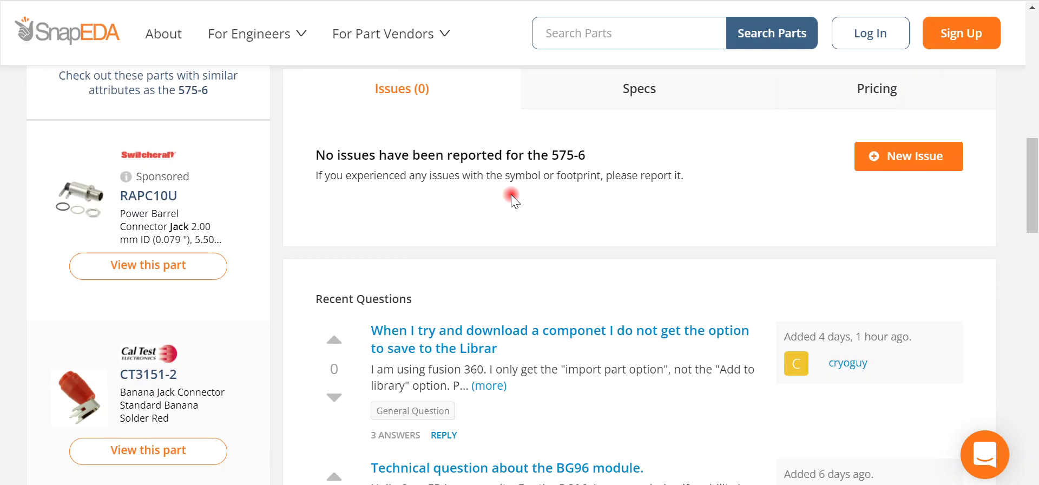
scroll(473, 206, down, 4)
scroll(334, 218, down, 10)
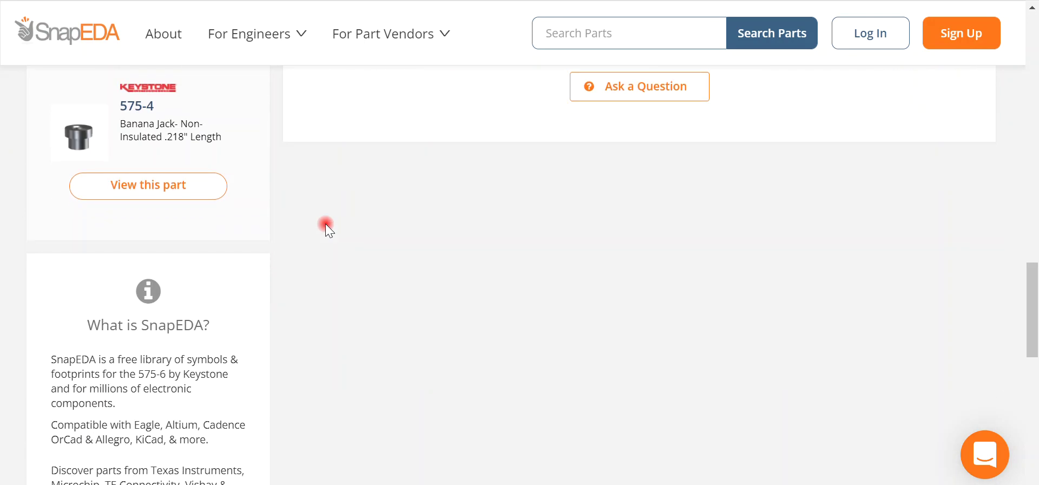
scroll(180, 255, up, 4)
click(155, 190)
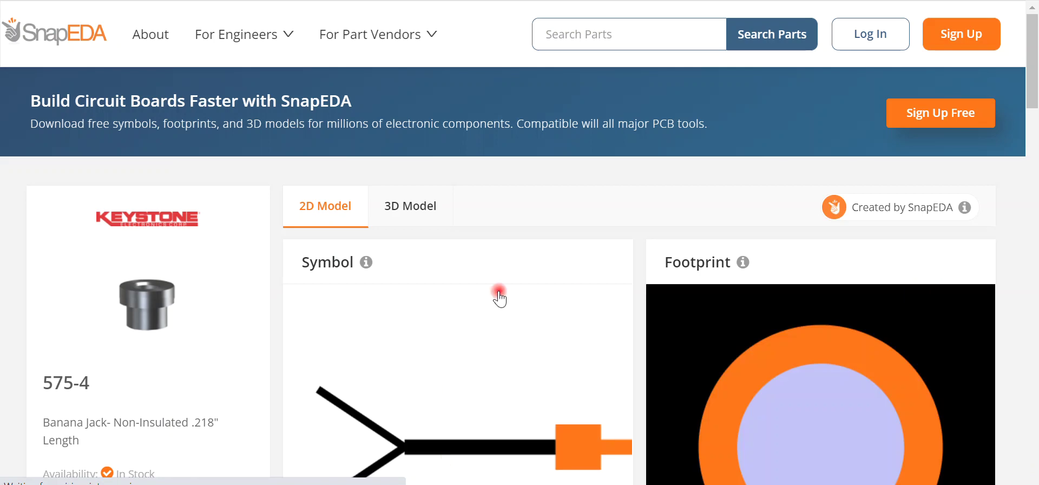
scroll(571, 161, down, 6)
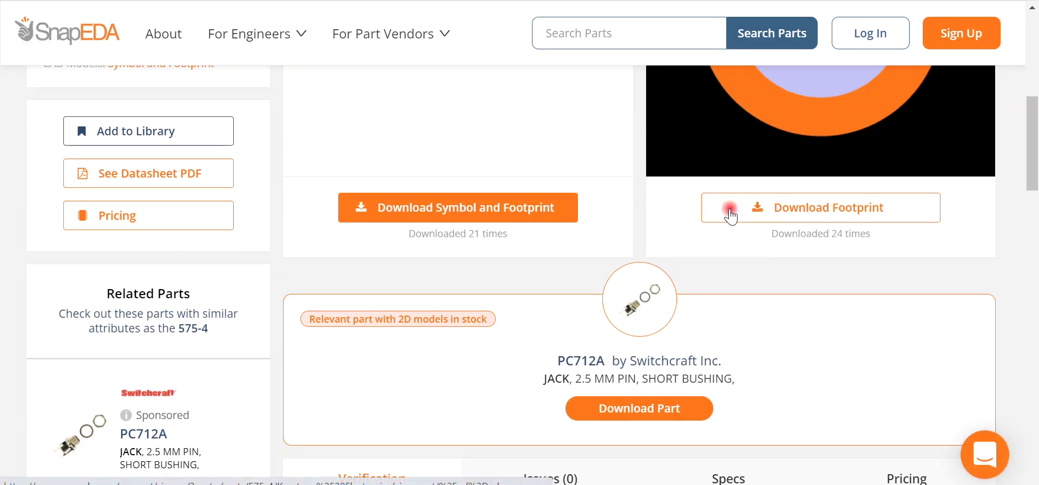
scroll(756, 262, up, 4)
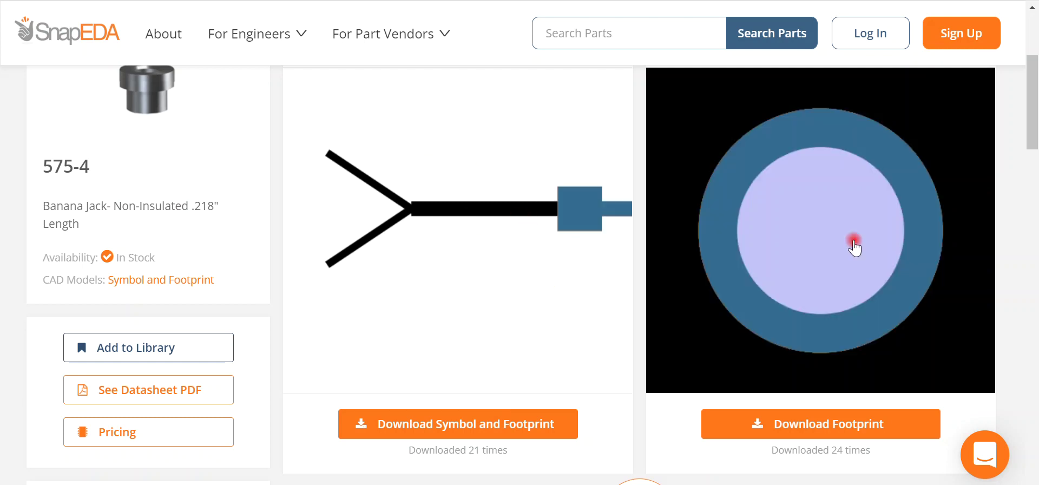
Step: Download the 575-4 banana jack's symbol and footprint in EAGLE format and open the downloaded library file
drag(1035, 95, 1033, 111)
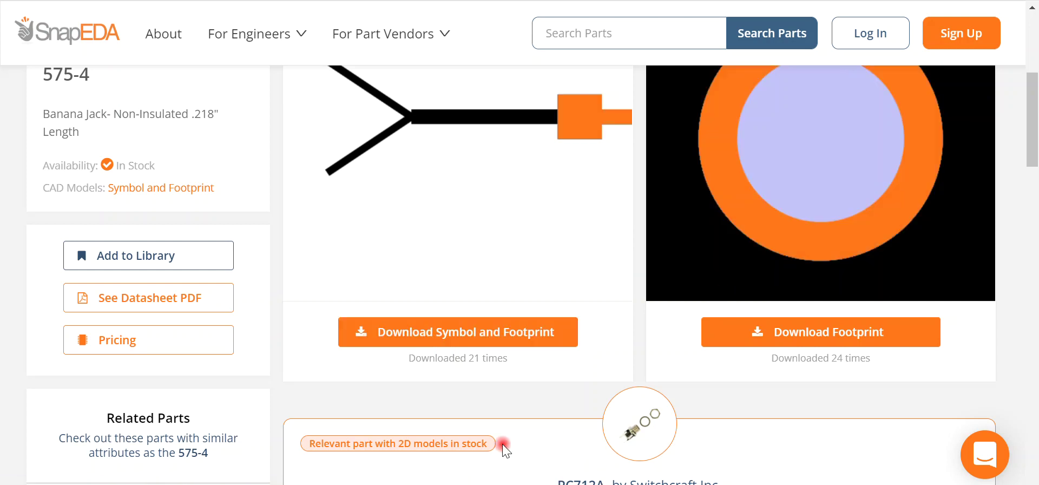
click(446, 341)
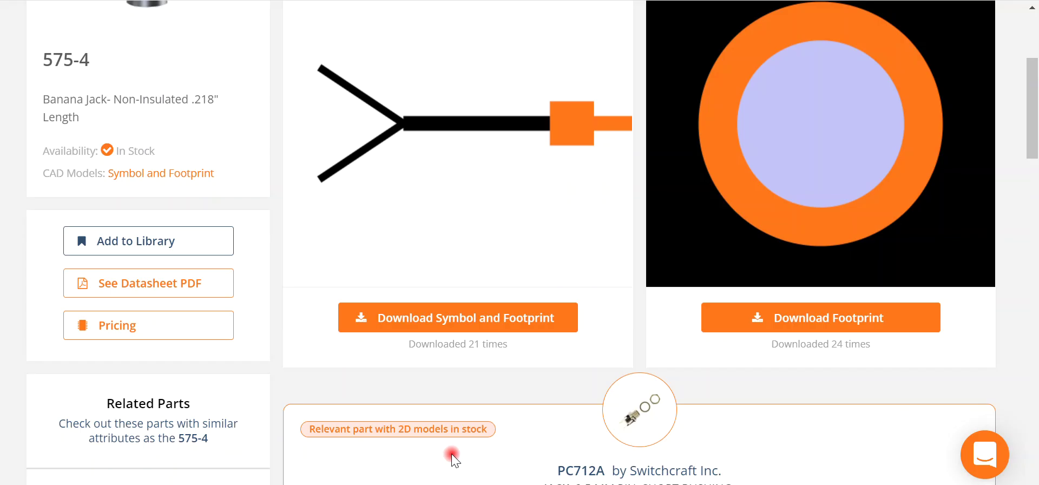
click(402, 322)
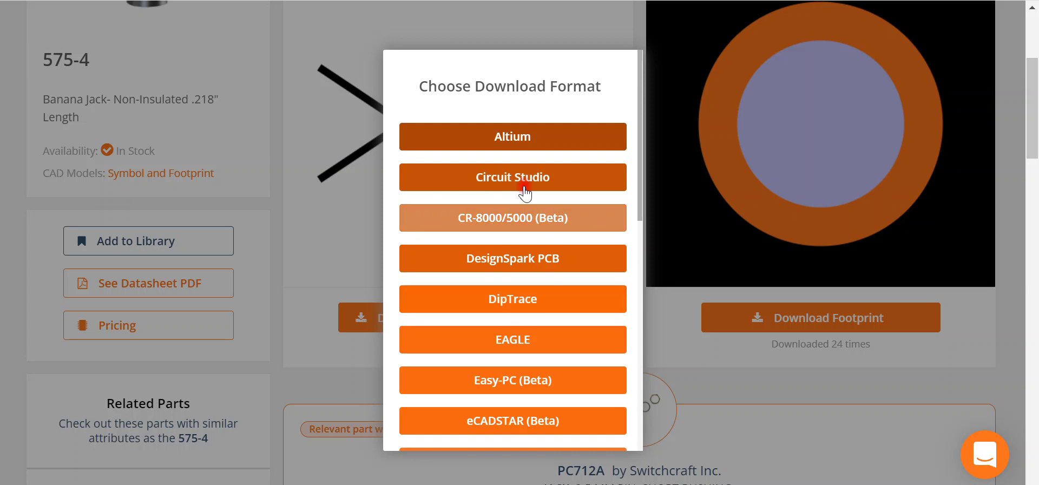
click(536, 340)
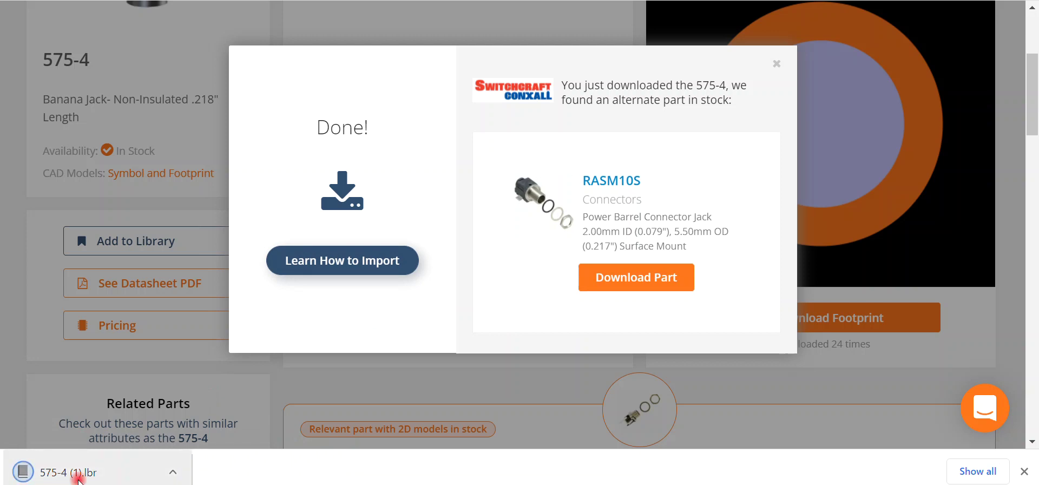
click(78, 479)
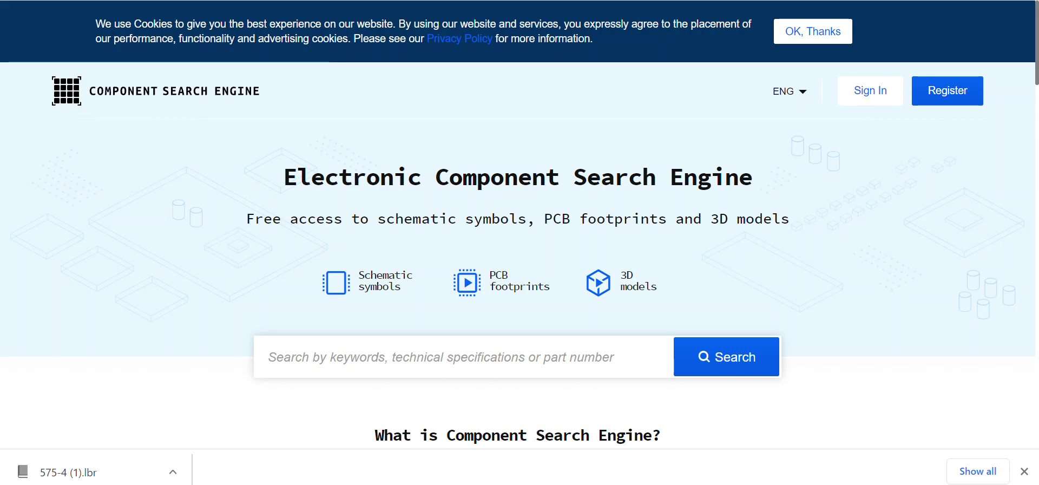
Step: Return to the Google results for the banana library and open the GitHub result hw-eaglelibs/con-banana.lbr
key(ctrl+w)
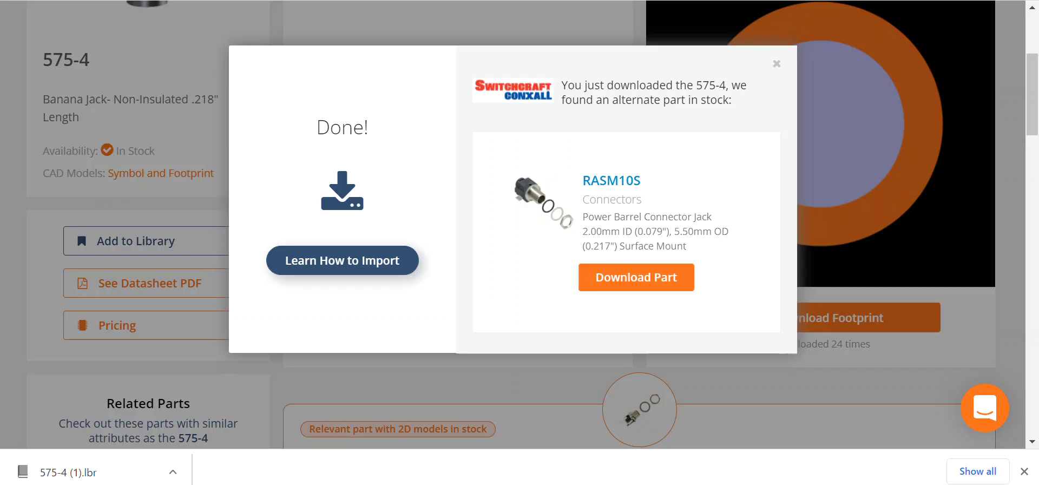
click(38, 102)
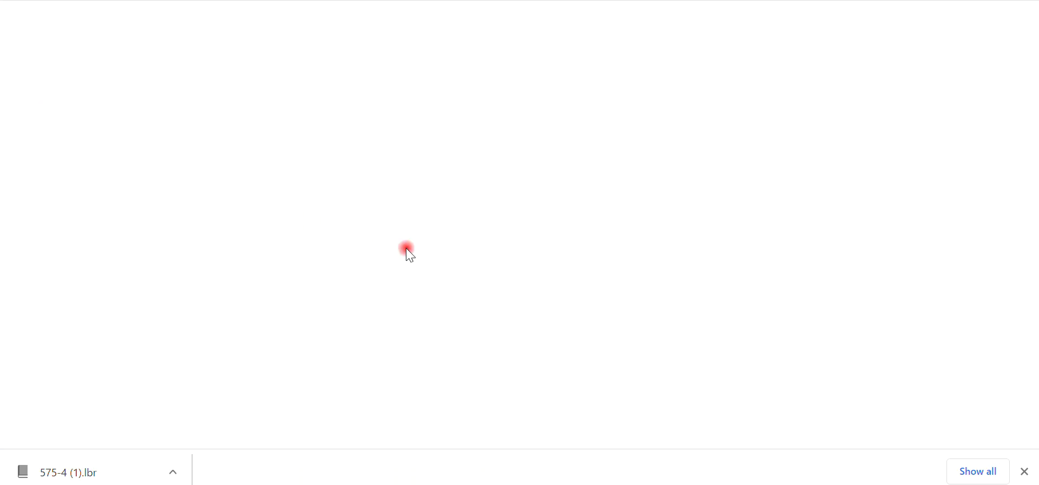
scroll(54, 304, up, 4)
scroll(27, 271, down, 4)
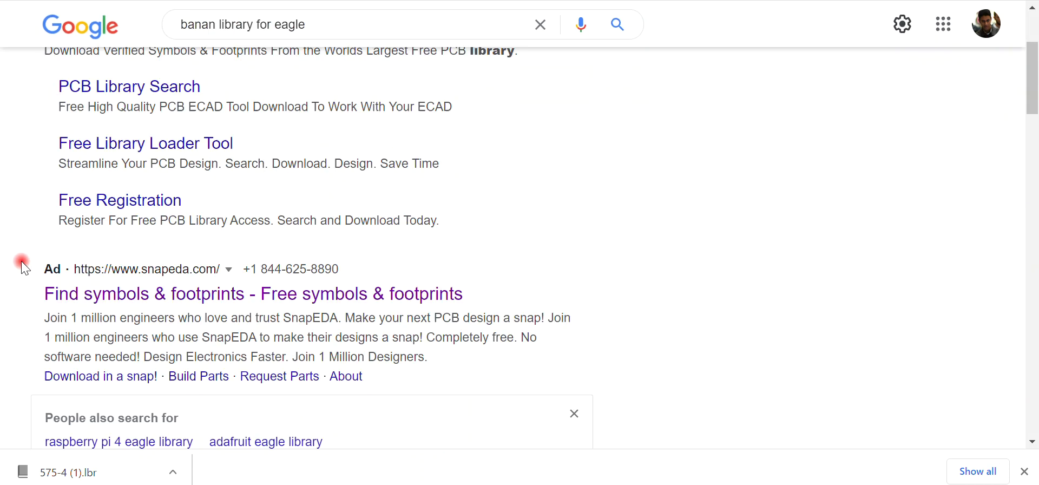
scroll(22, 270, down, 4)
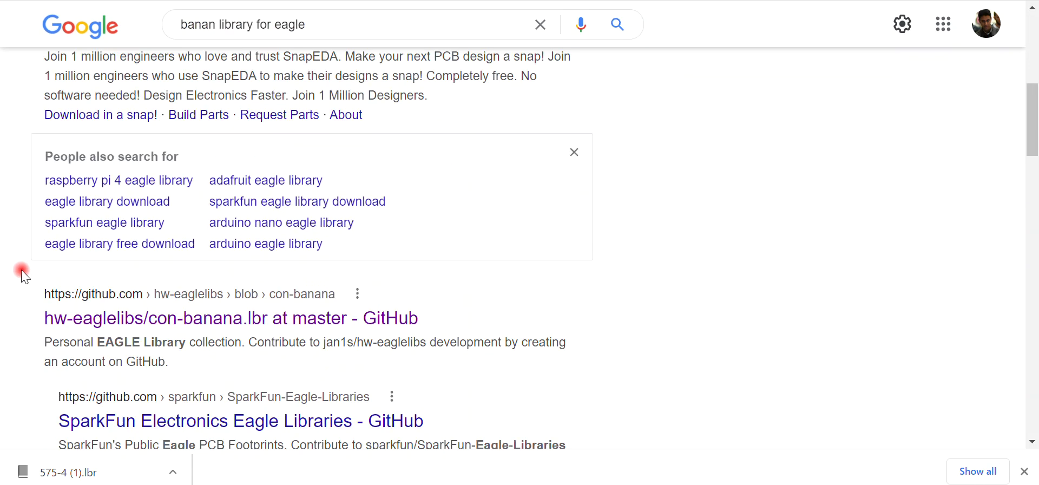
click(122, 325)
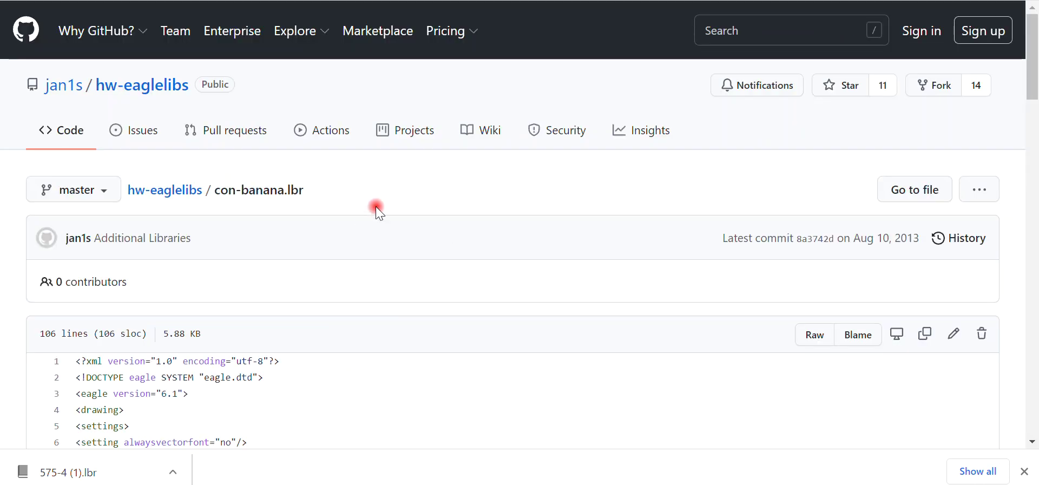
Step: Open the hw-eaglelibs repository and download it as a ZIP, allowing the site to download multiple files
click(141, 191)
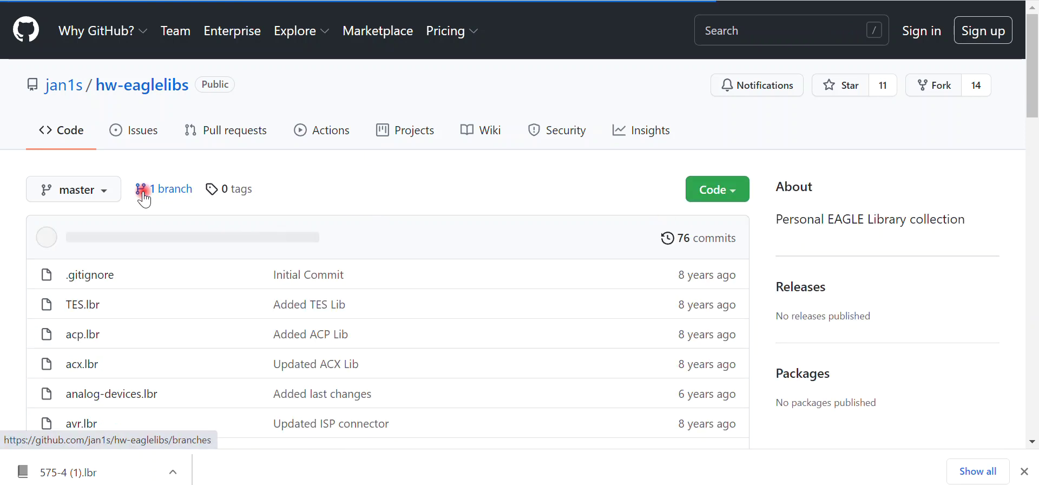
scroll(514, 209, down, 4)
scroll(363, 211, up, 4)
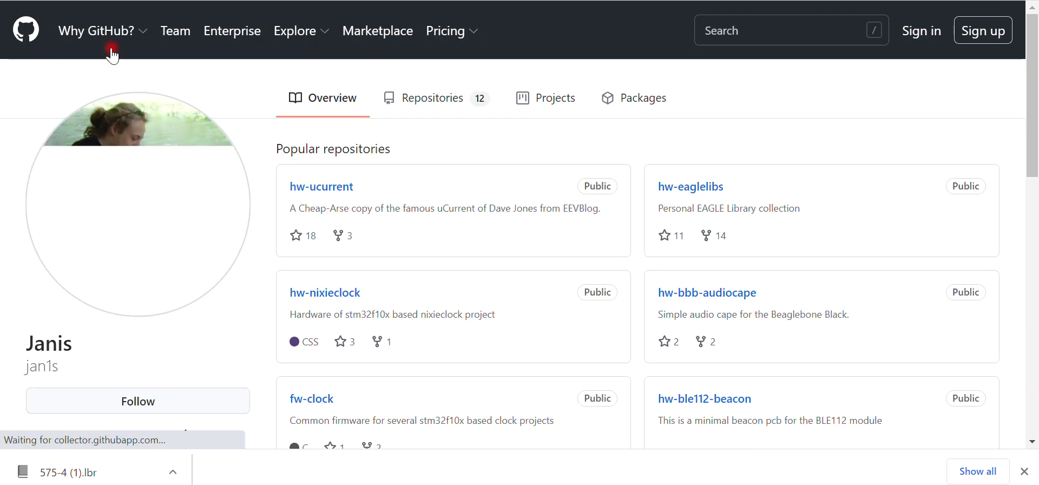
key(alt+Left)
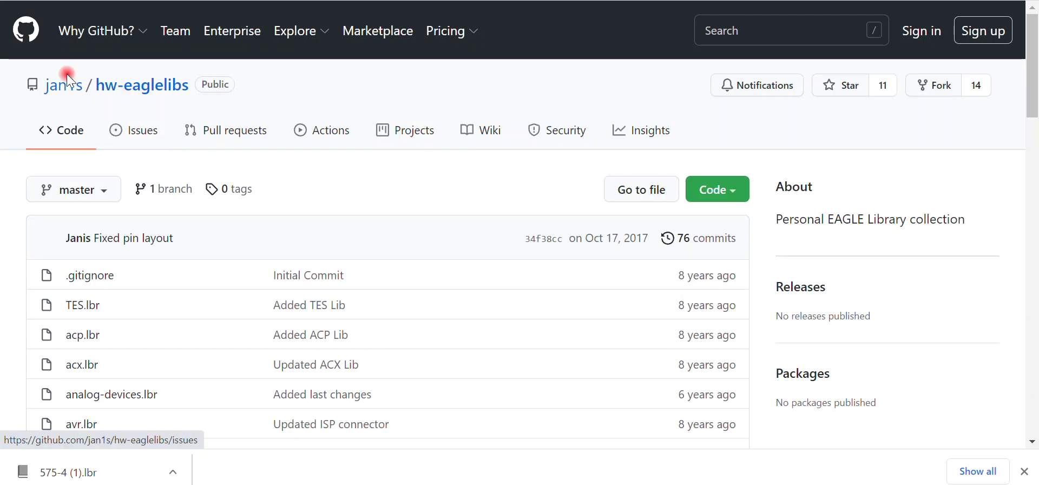
click(742, 191)
scroll(611, 331, down, 4)
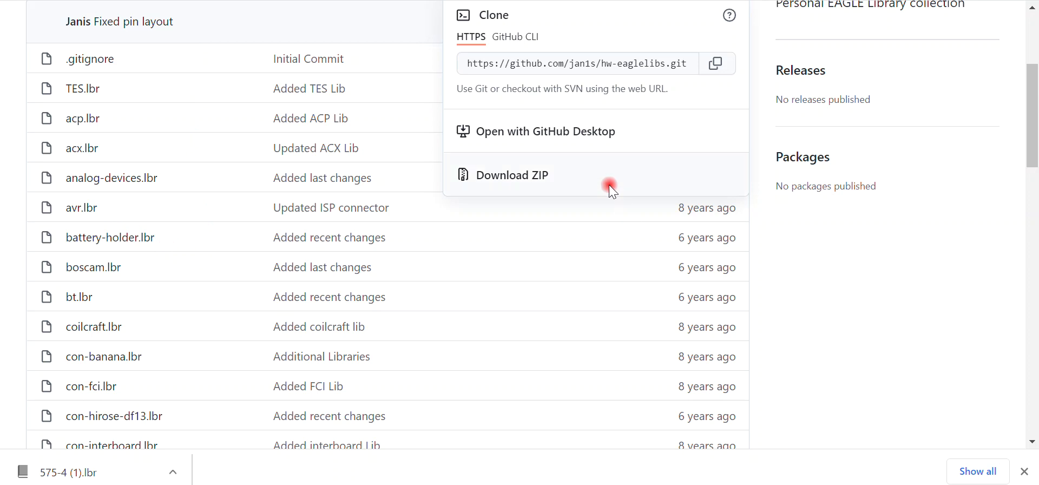
click(532, 177)
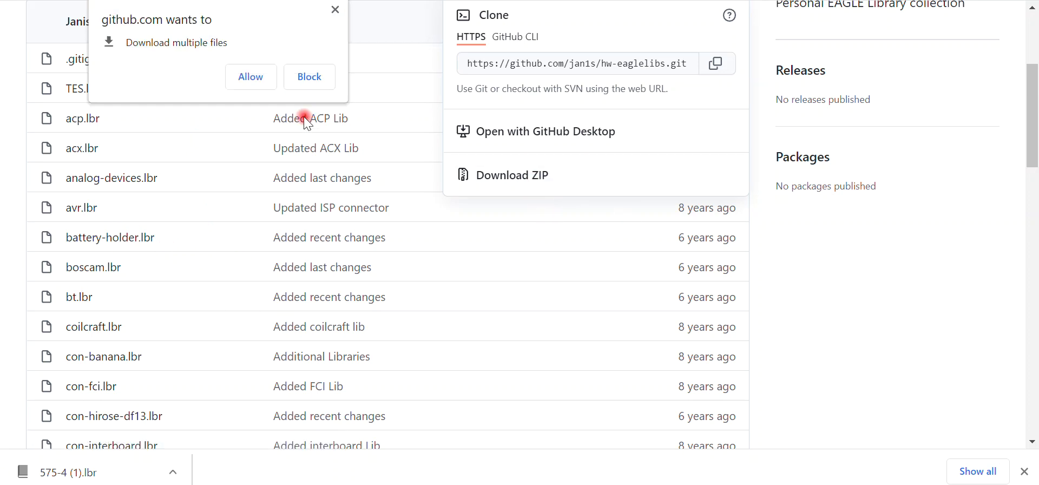
click(251, 78)
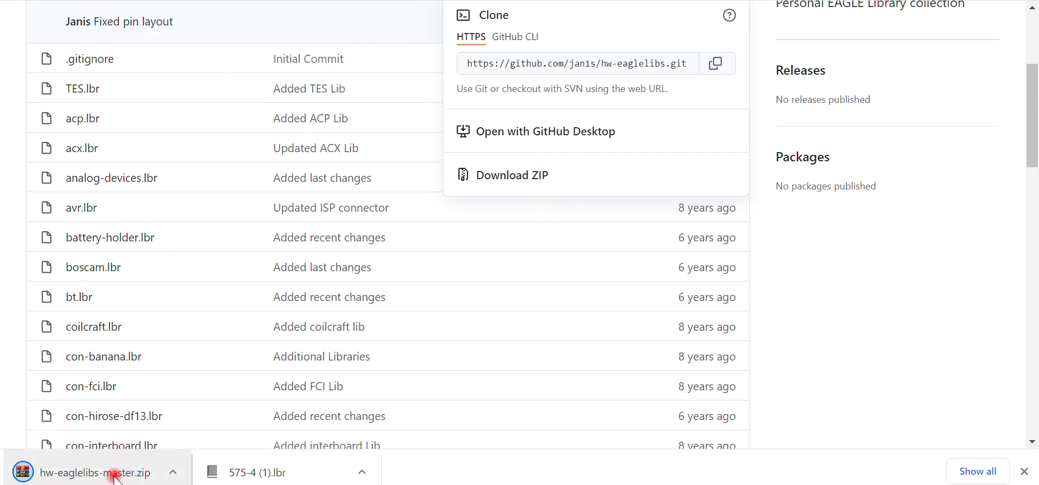
Step: Open the downloaded hw-eaglelibs-master.zip and select con-banana.lbr in its hw-eaglelibs-master folder, and minimize the archive window
click(106, 476)
click(86, 379)
scroll(94, 325, down, 4)
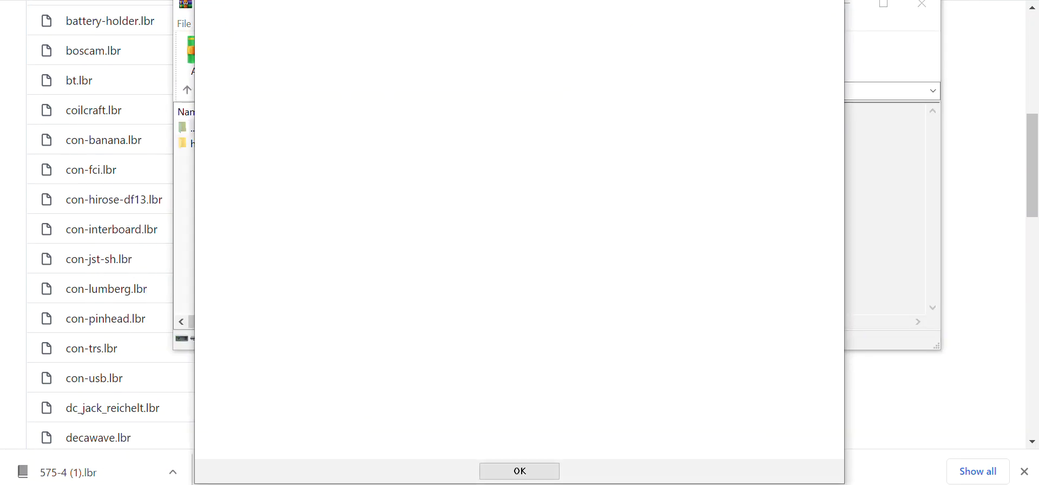
key(Return)
double_click(290, 144)
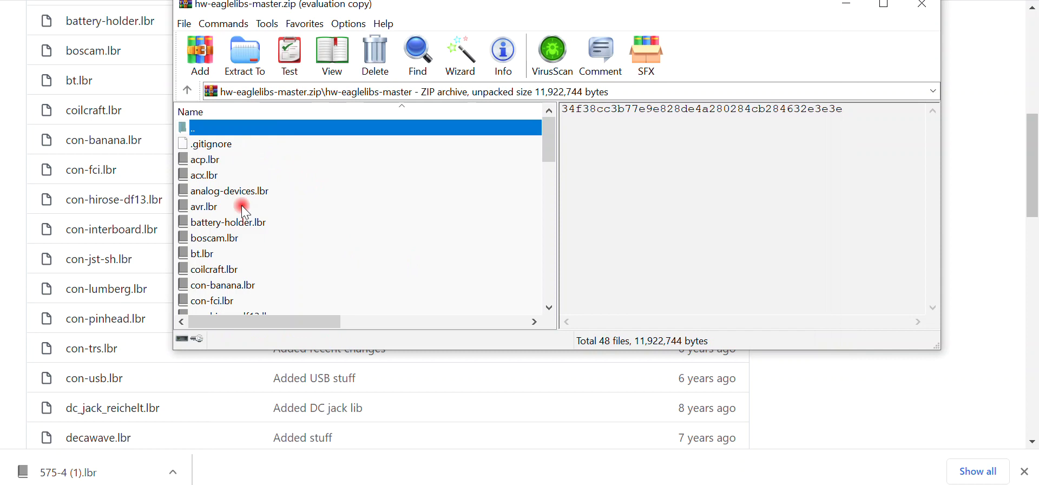
click(225, 285)
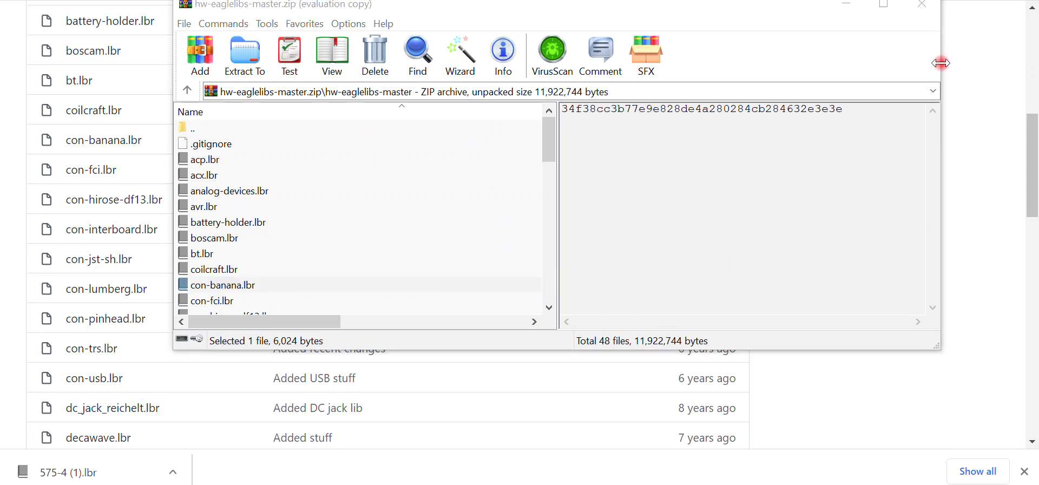
click(852, 6)
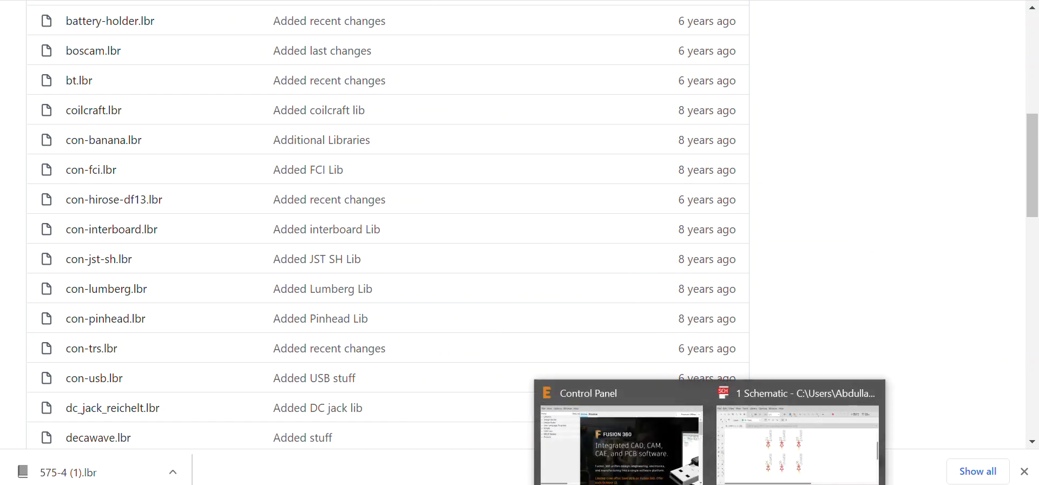
Step: Switch to the EAGLE schematic and close the part selection dialog without adding a part
click(865, 224)
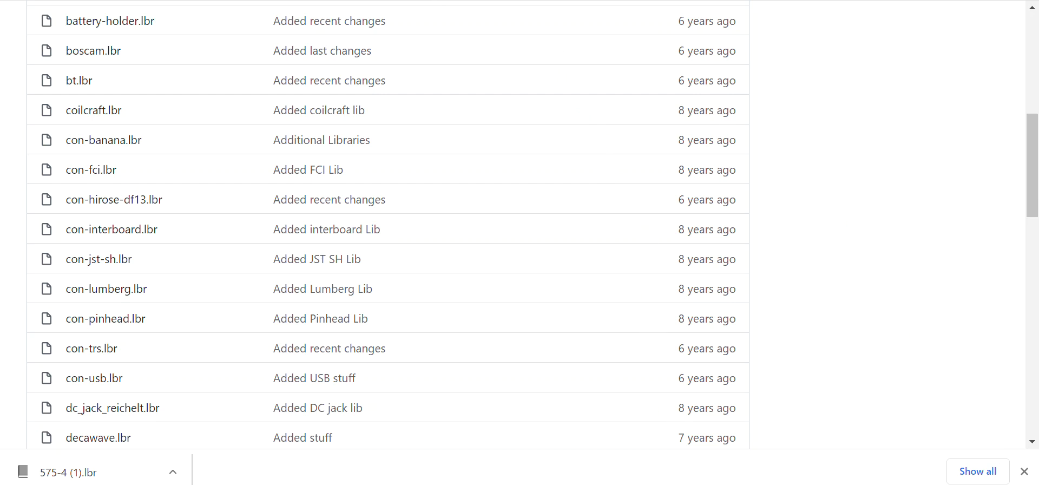
click(802, 428)
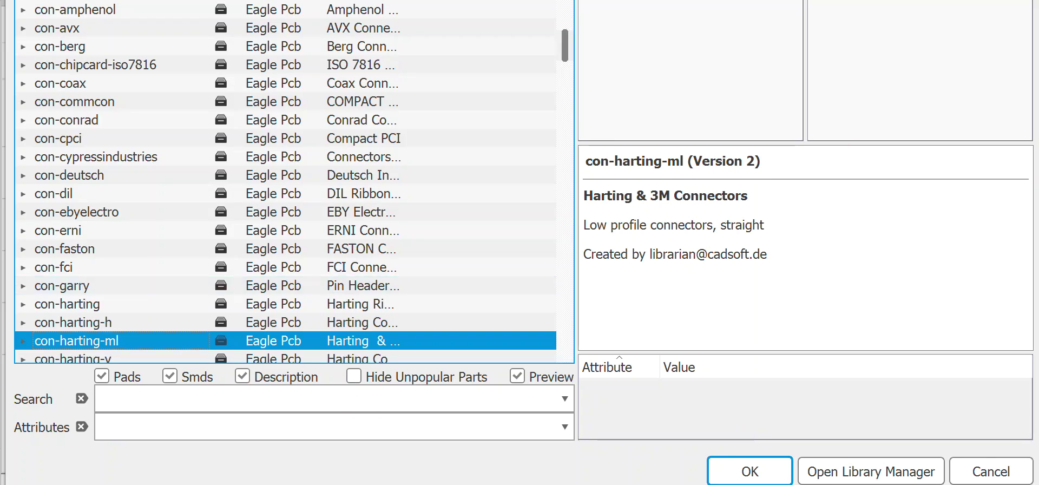
click(205, 5)
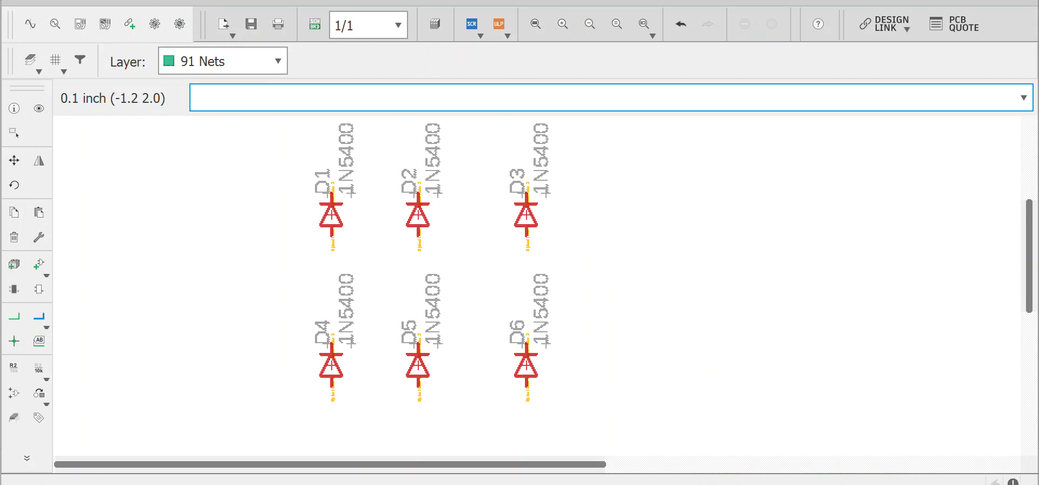
Step: Open the library manager and show its available libraries
click(230, 0)
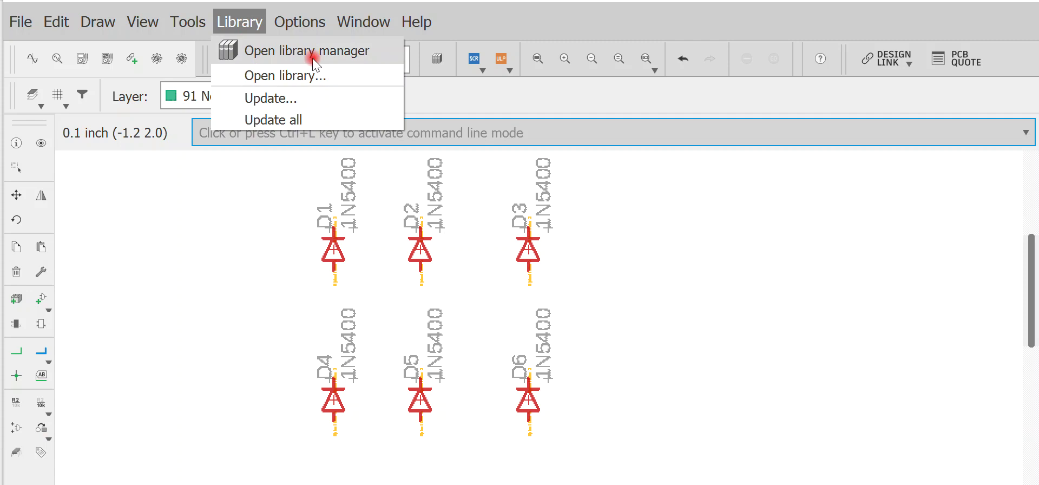
click(328, 64)
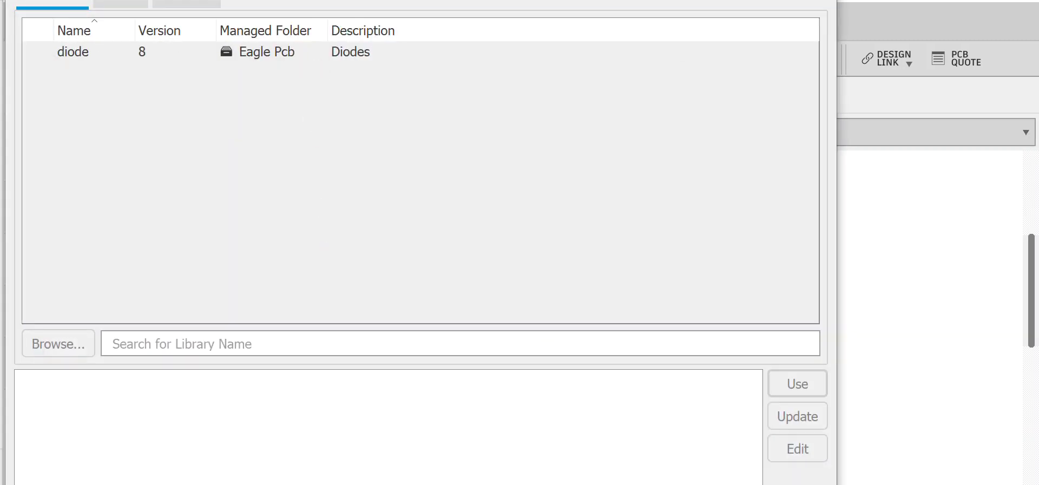
mouse_move(422, 2)
mouse_down()
mouse_move(435, 26)
mouse_move(531, 21)
mouse_move(534, 0)
mouse_move(521, 7)
mouse_up()
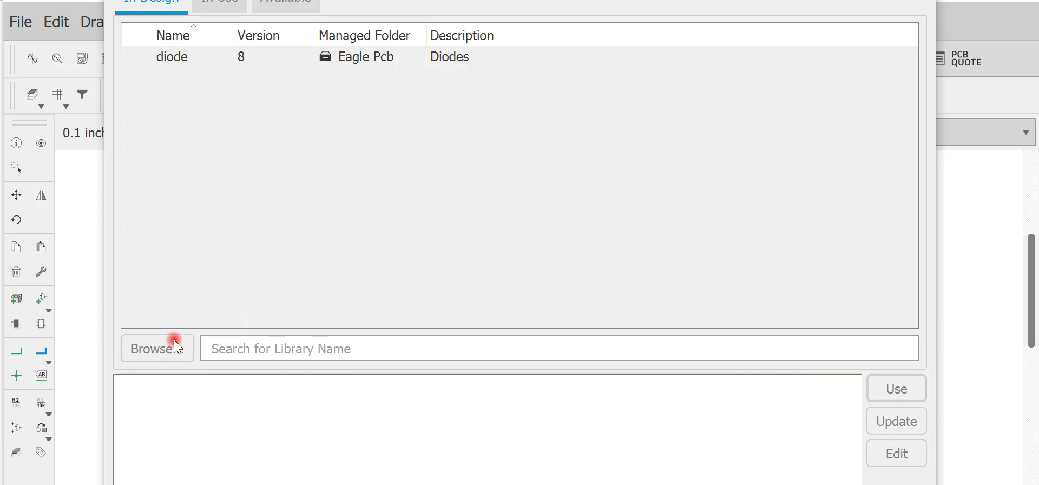
key(ctrl+shift+Tab)
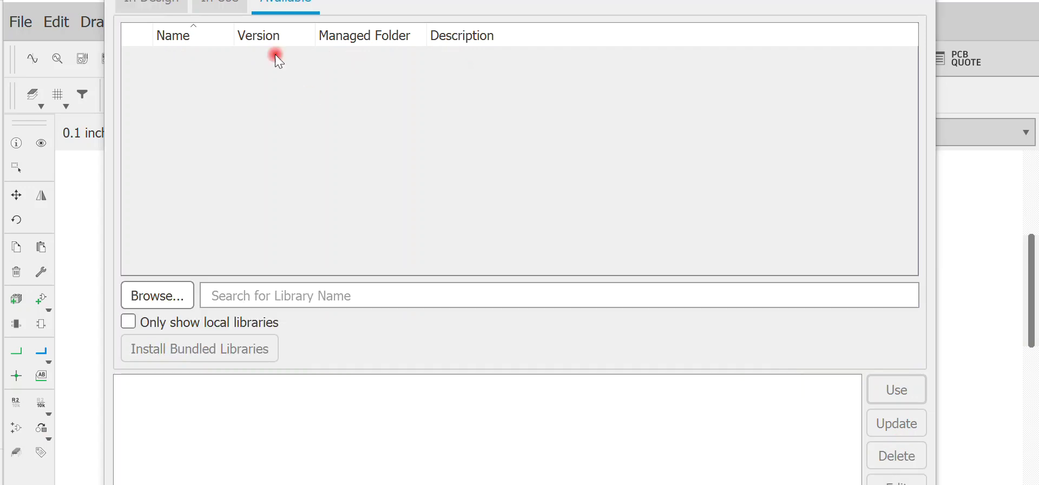
click(170, 11)
click(286, 5)
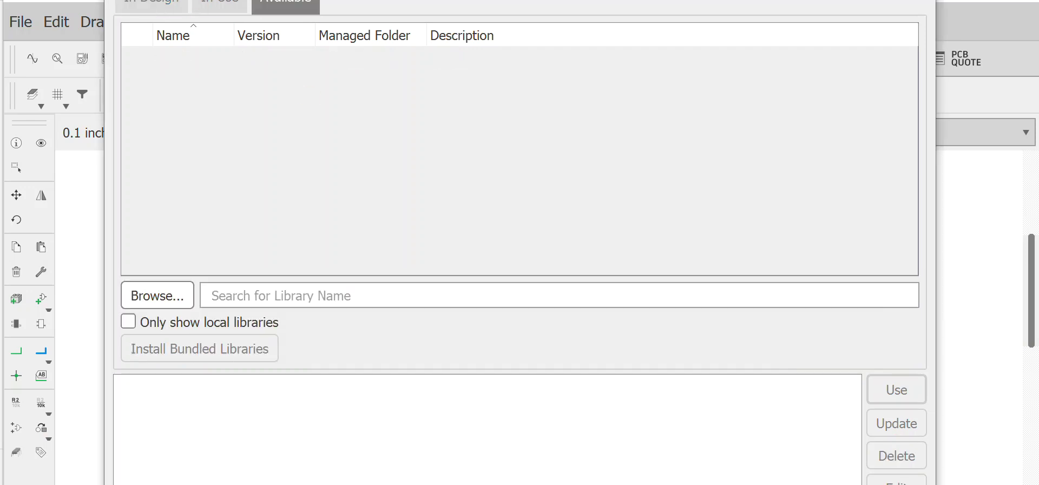
Step: Add con-banana.lbr from the Desktop to the available libraries
click(173, 307)
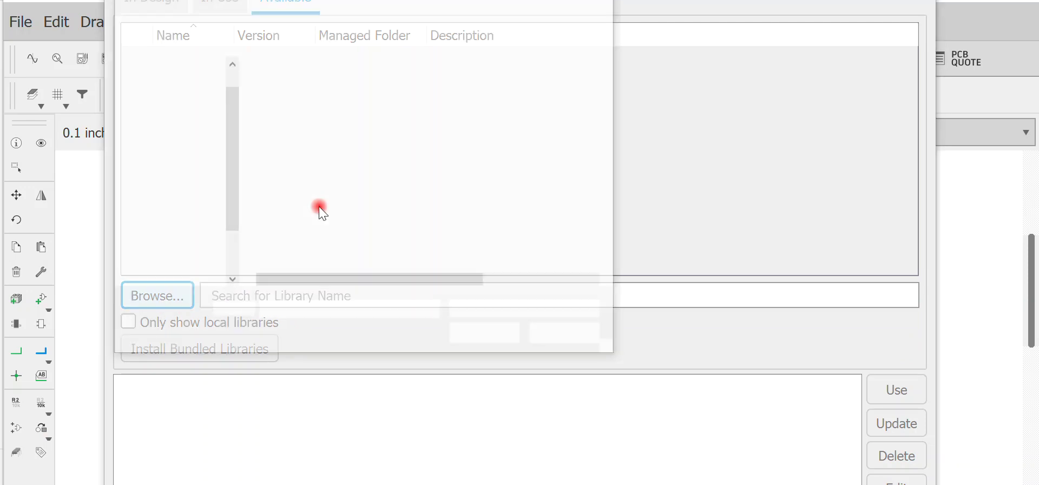
drag(237, 232, 186, 104)
click(184, 97)
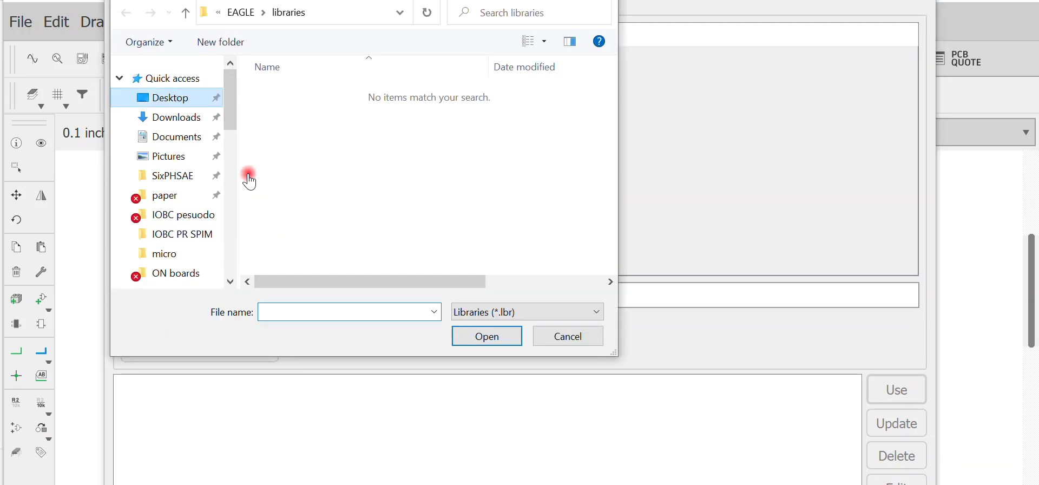
click(323, 314)
text(co)
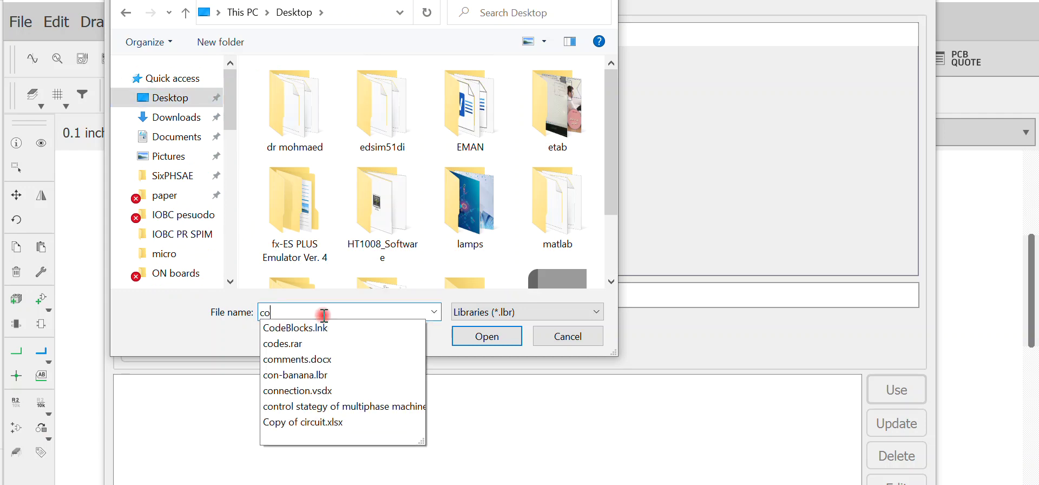
text(n)
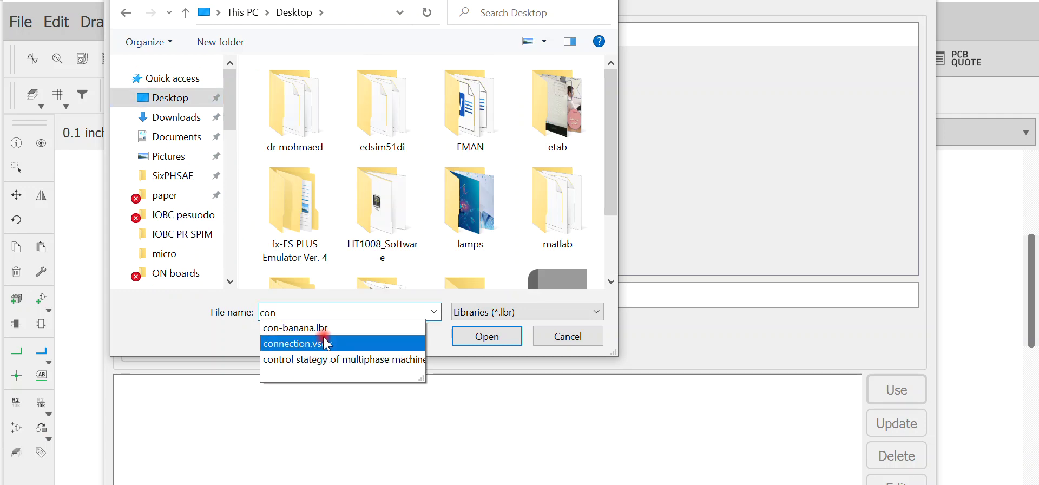
click(322, 328)
click(473, 336)
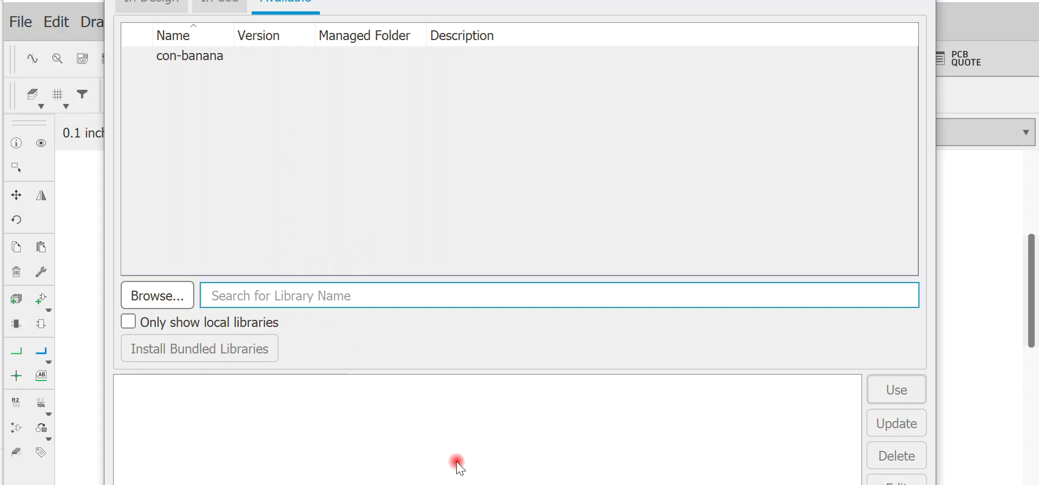
Step: Put the con-banana library in use and check the list of libraries in use
click(248, 58)
click(914, 393)
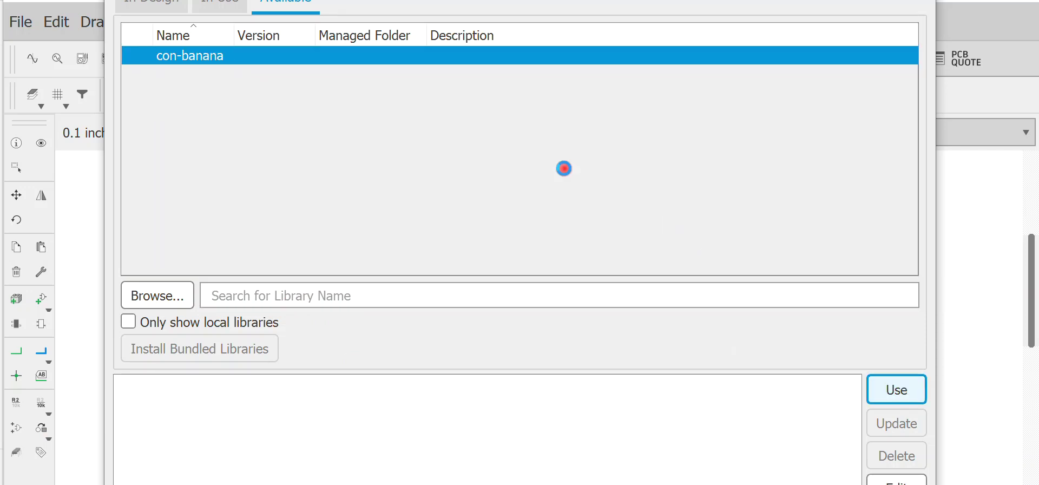
click(230, 8)
click(193, 222)
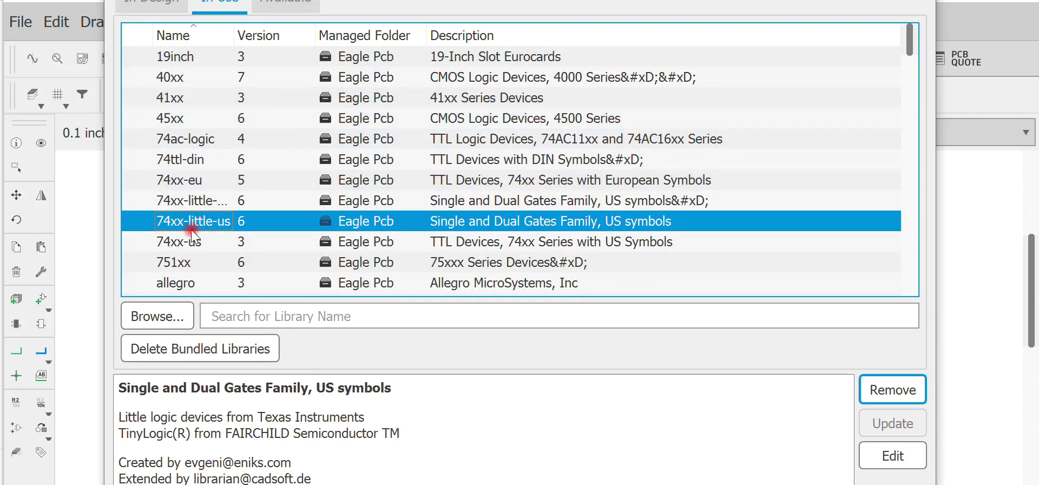
Step: Find con-banana in the list of libraries in use, then close the library manager
key(Down)
key(Down)
key(Down)
key(Down)
key(Down)
key(Down)
key(Down)
key(Down)
key(Down)
key(Down)
key(Down)
key(Down)
key(Down)
key(Down)
key(Down)
key(Down)
key(Down)
key(Down)
key(Down)
key(Down)
key(Down)
key(Down)
key(Down)
key(Down)
key(Down)
key(Down)
key(Down)
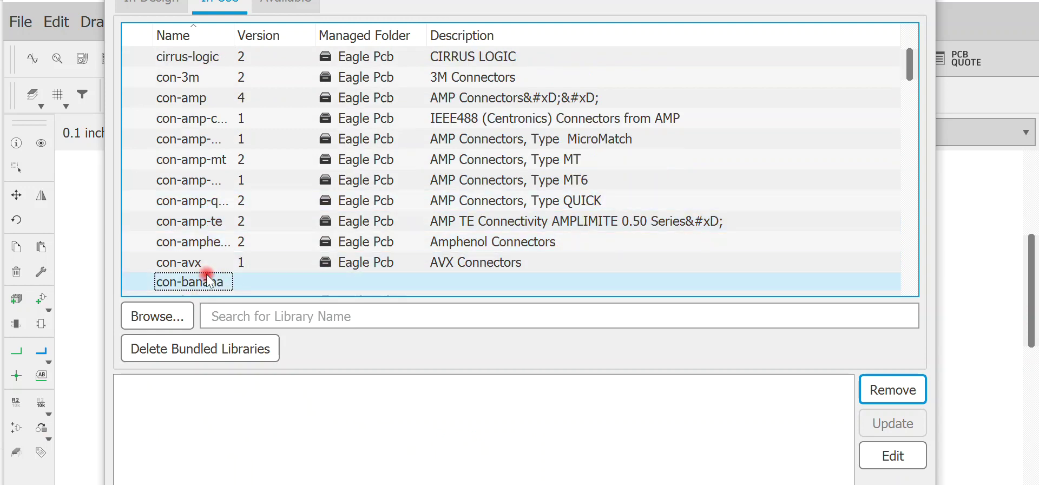
key(Escape)
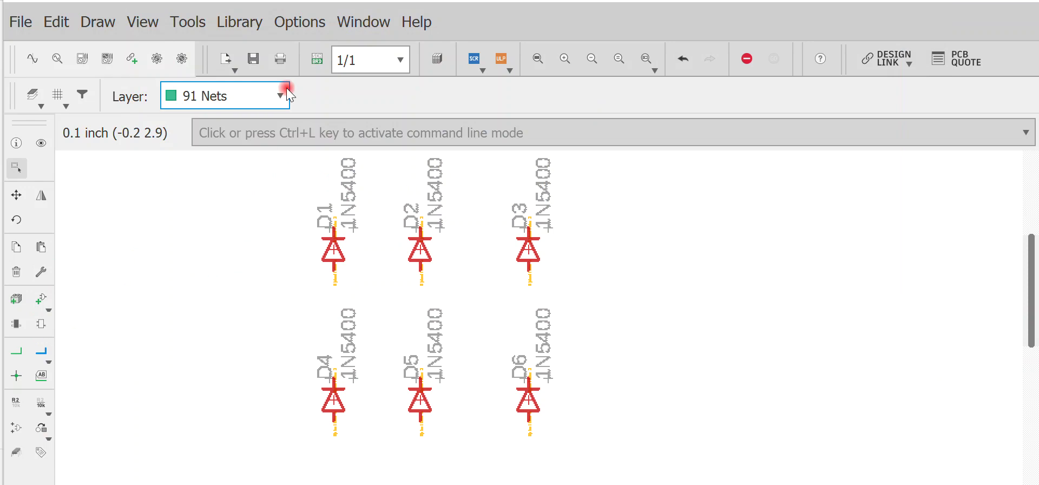
Step: Start adding the BANANA-JACK device from the con-banana library to the schematic
click(292, 133)
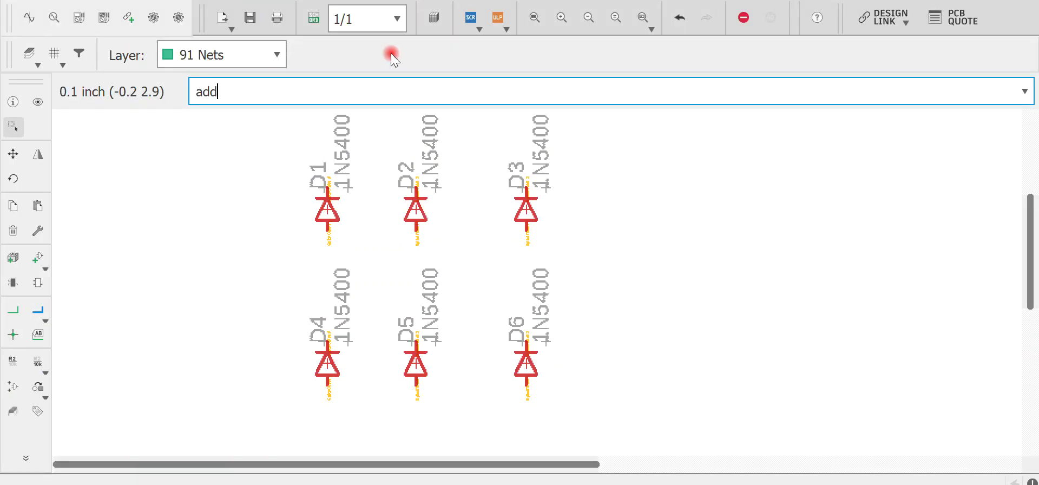
key(Return)
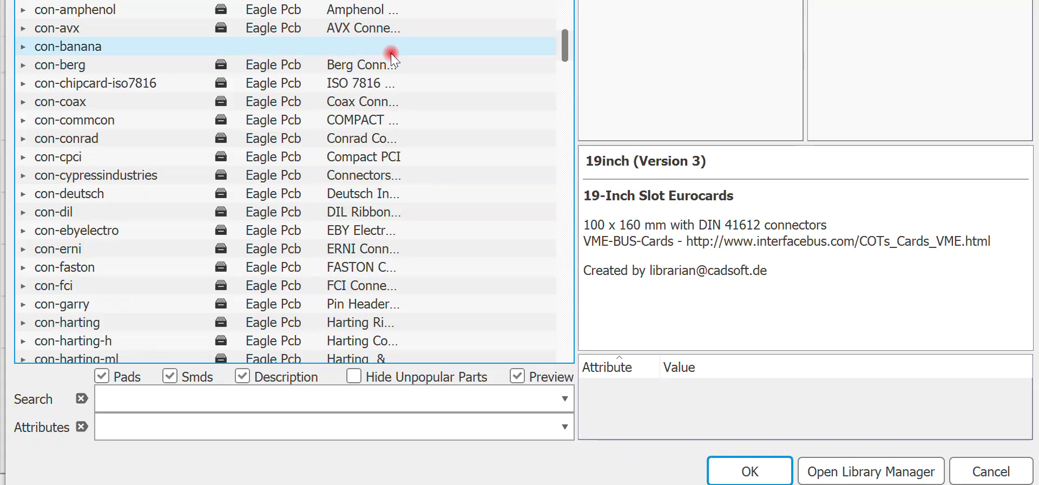
click(22, 47)
click(116, 66)
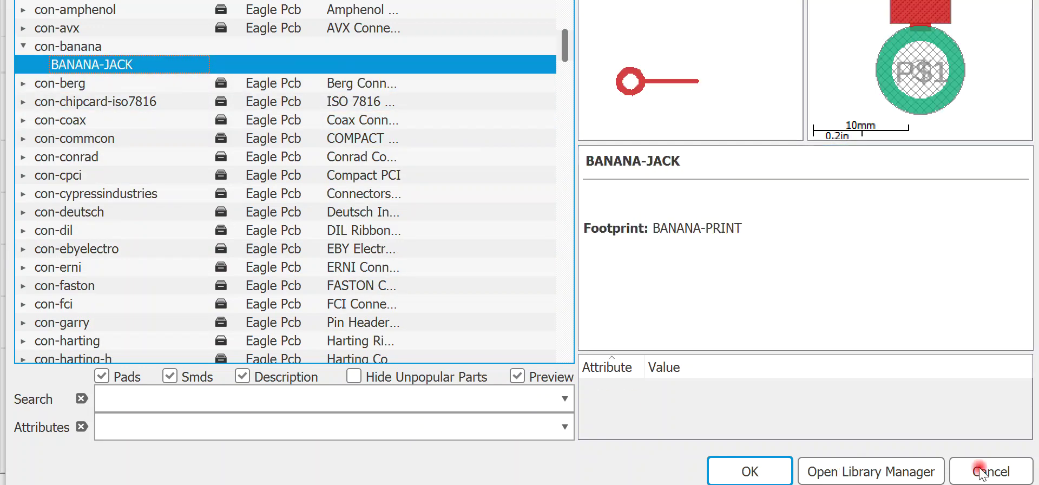
click(641, 387)
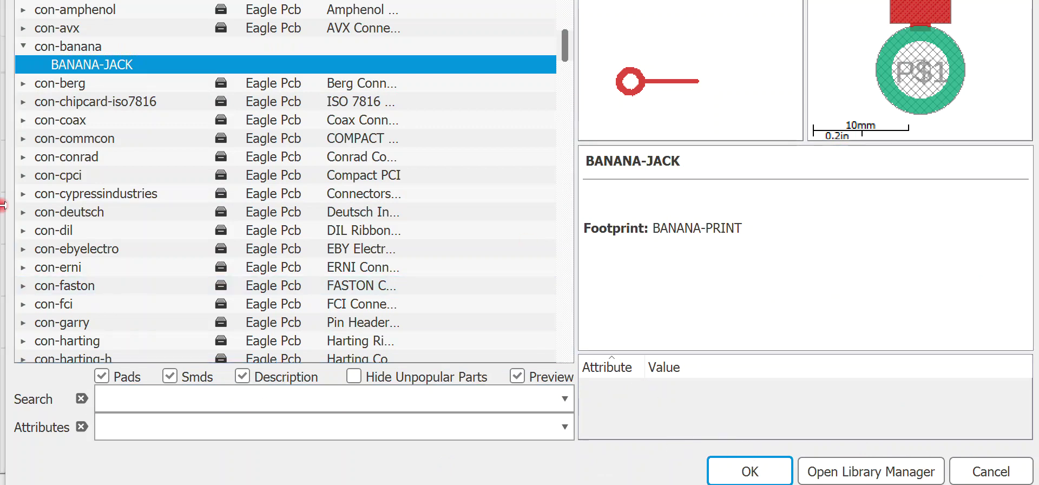
click(747, 471)
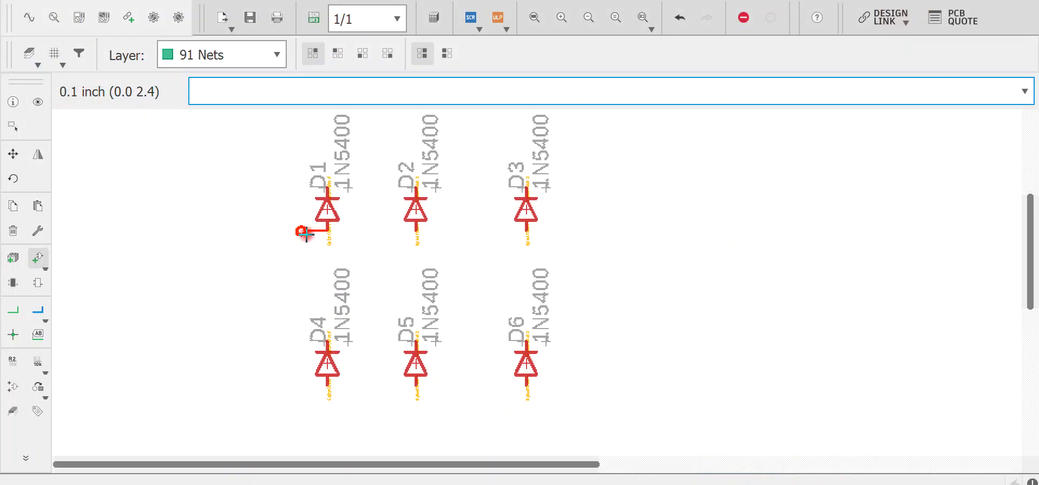
Step: Place three banana jacks in a vertical column to the left of the diodes and end the placement
click(169, 253)
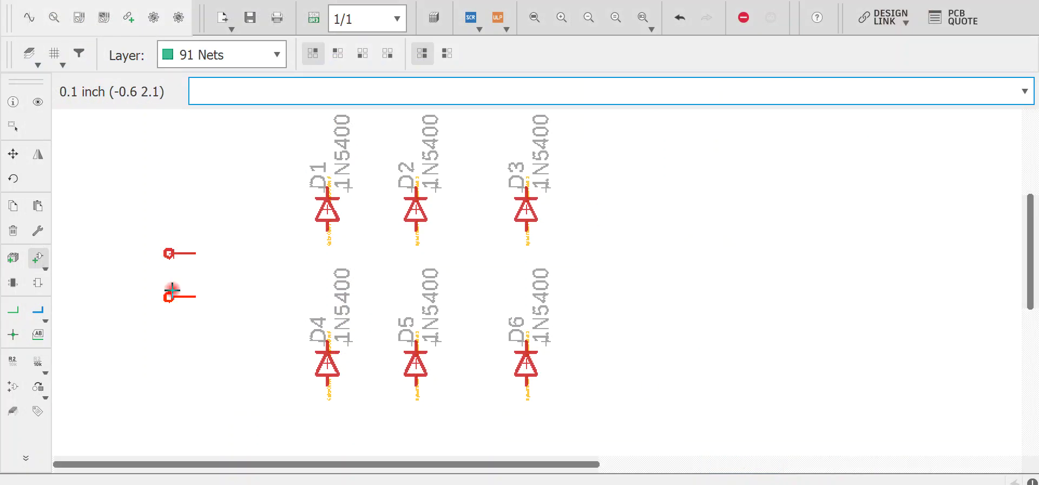
click(172, 291)
click(183, 339)
key(Escape)
key(Escape)
Step: Turn on the schematic grid display with lines at 0.1 inch
click(51, 52)
click(33, 15)
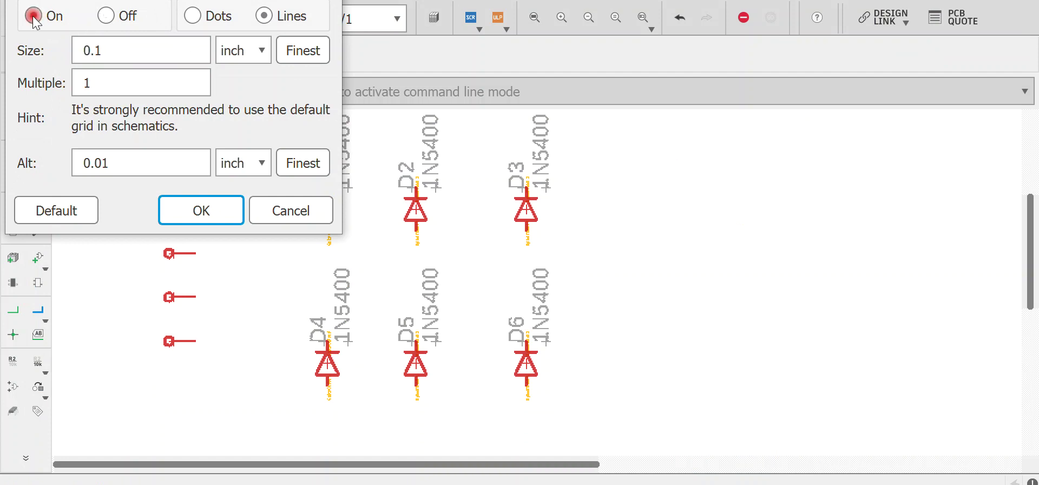
click(190, 209)
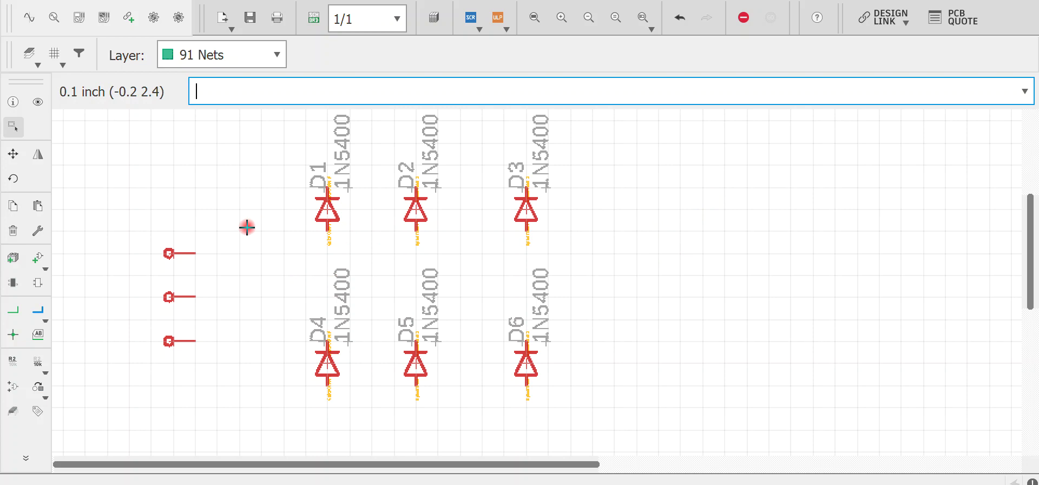
Step: Add two more banana jacks rotated 180 degrees to the right of the diodes, one above the other
text(add)
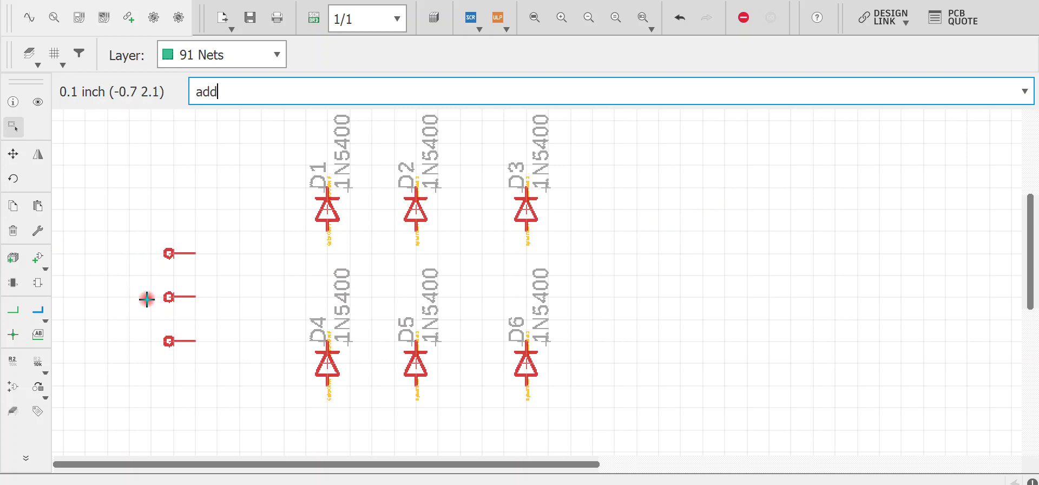
key(Return)
click(738, 468)
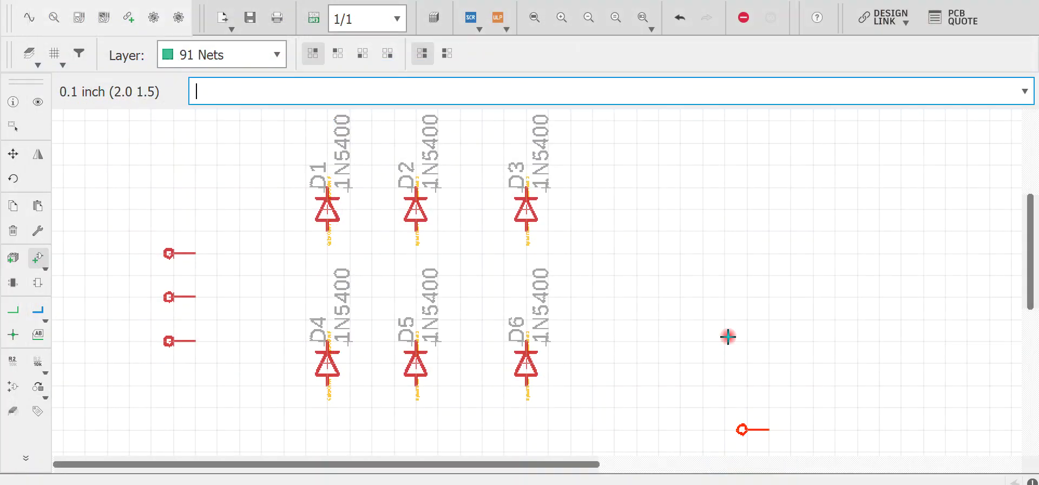
right_click(779, 217)
right_click(793, 226)
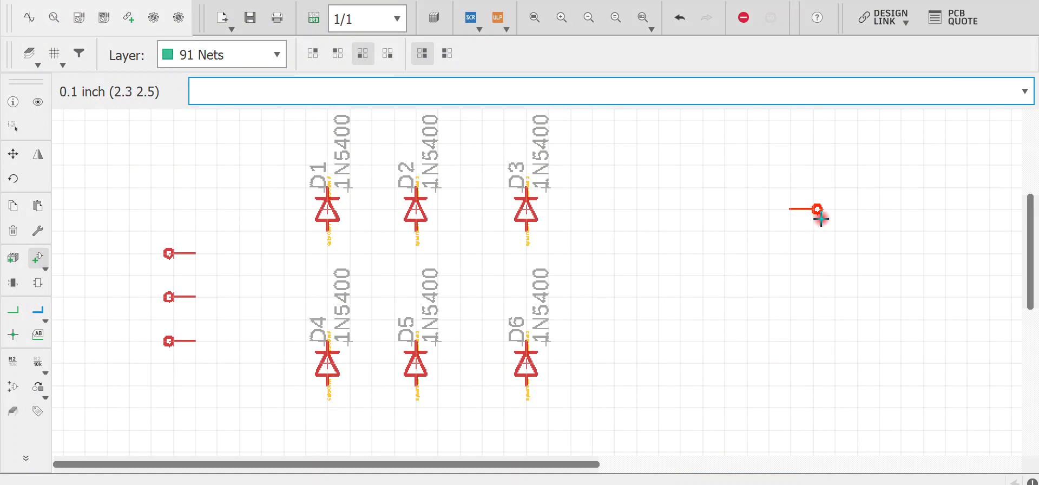
click(835, 152)
click(835, 449)
key(Escape)
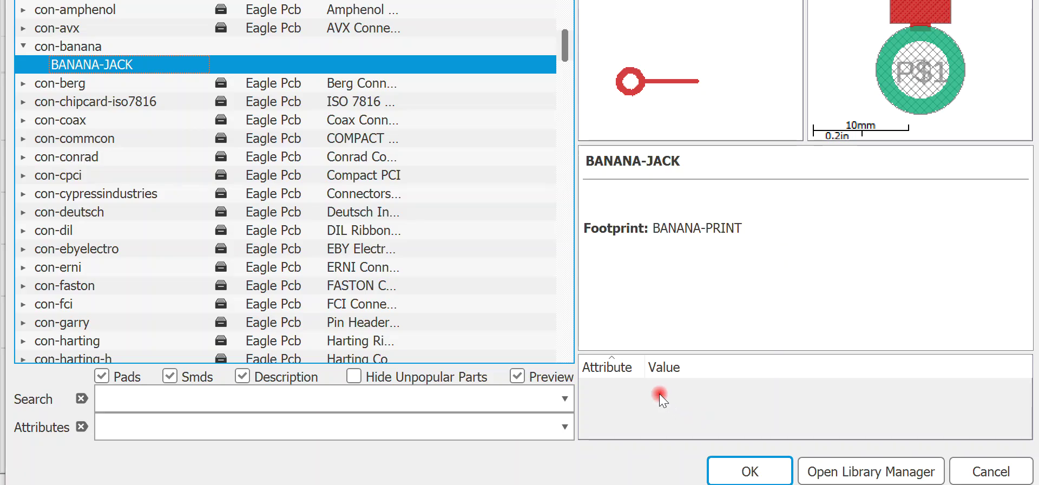
key(Escape)
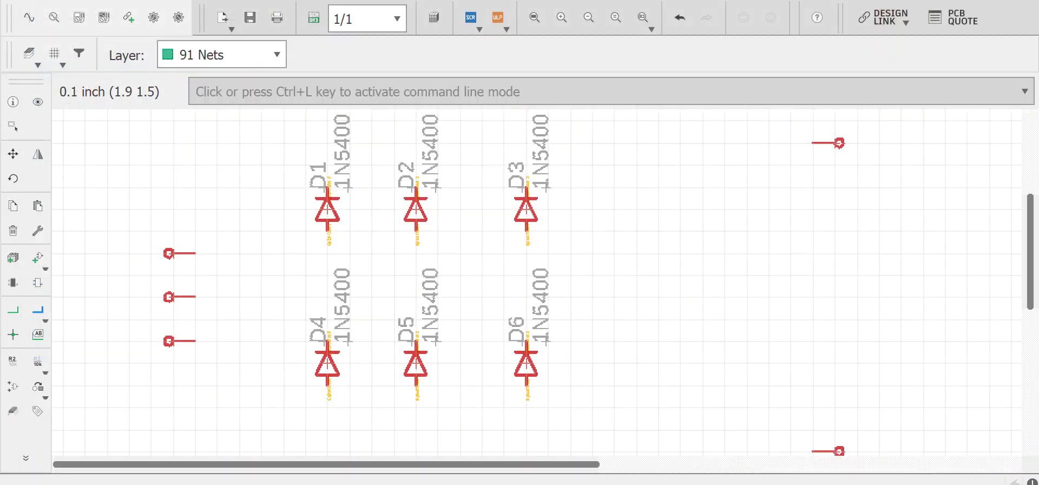
key(ctrl+g)
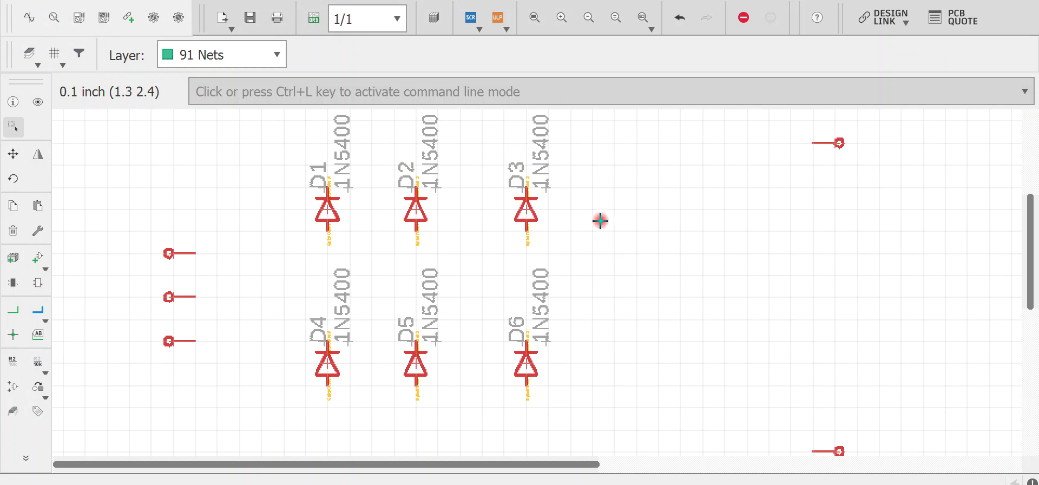
Step: Search the part libraries for "capacitor" and clear the search term
click(35, 258)
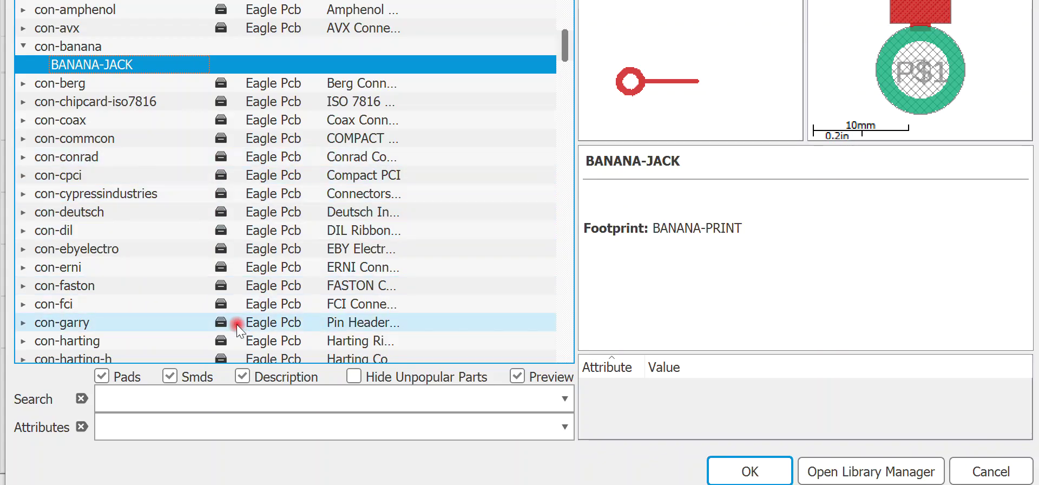
click(215, 401)
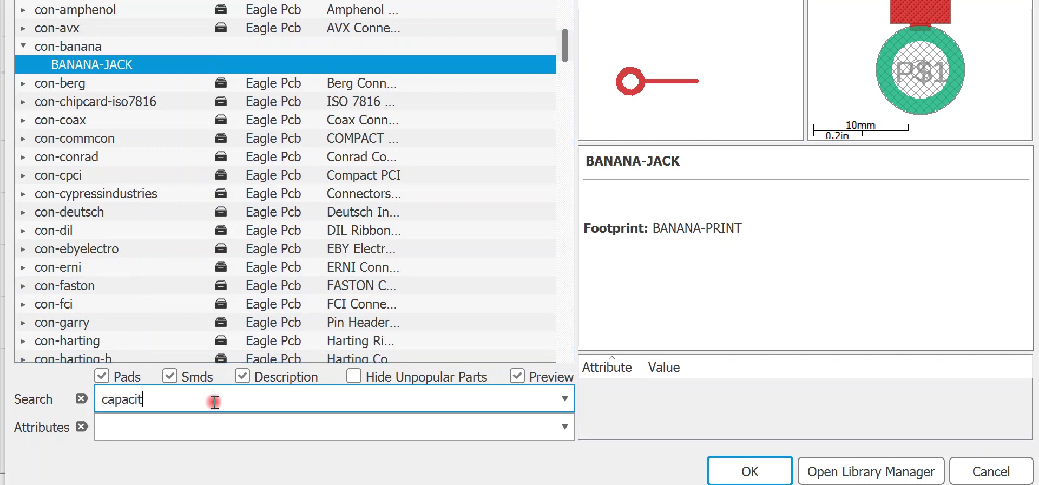
key(Return)
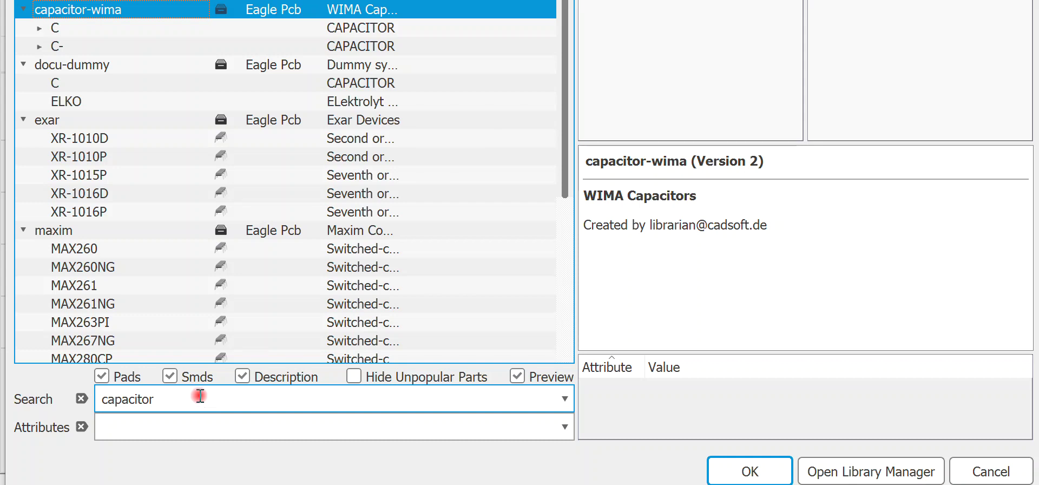
click(200, 396)
key(BackSpace)
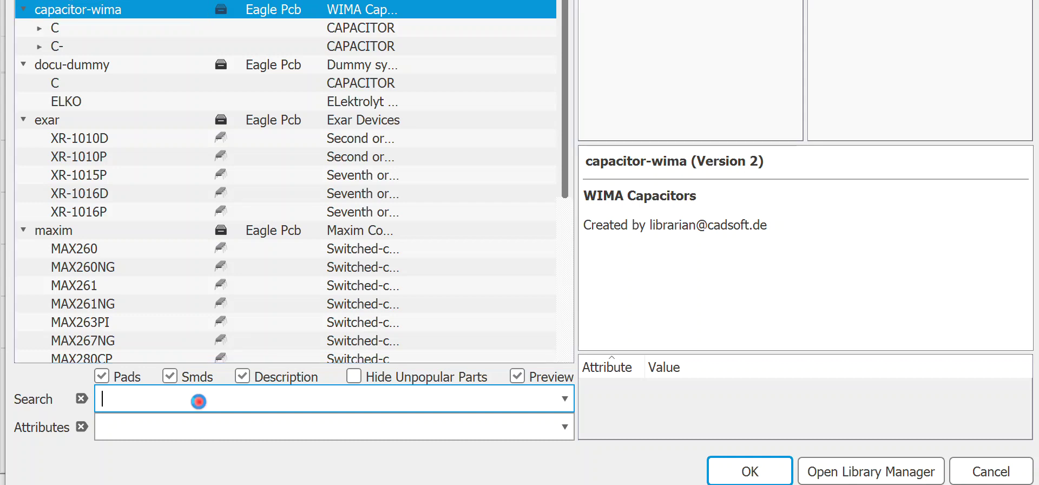
Step: Restore the full library list and expand the rcl library to show its devices
click(102, 156)
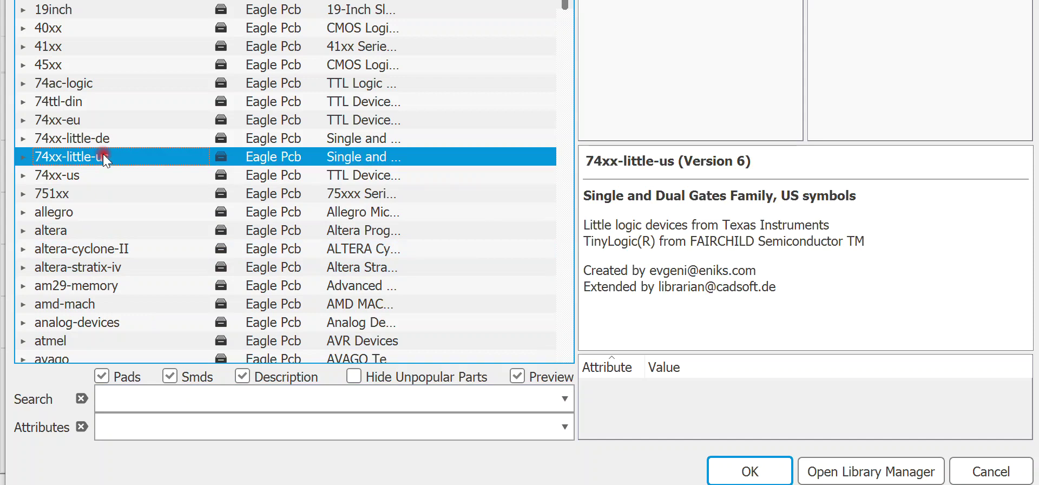
click(129, 402)
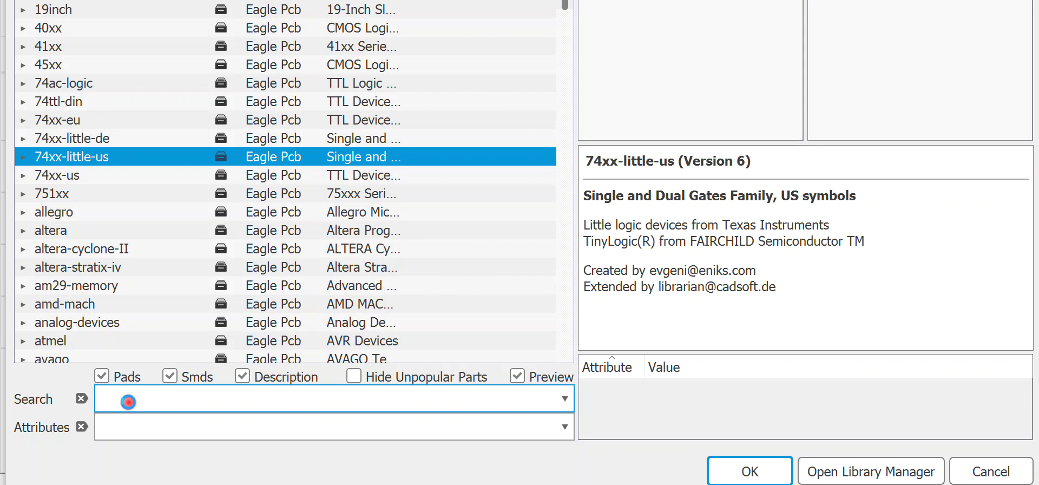
click(75, 208)
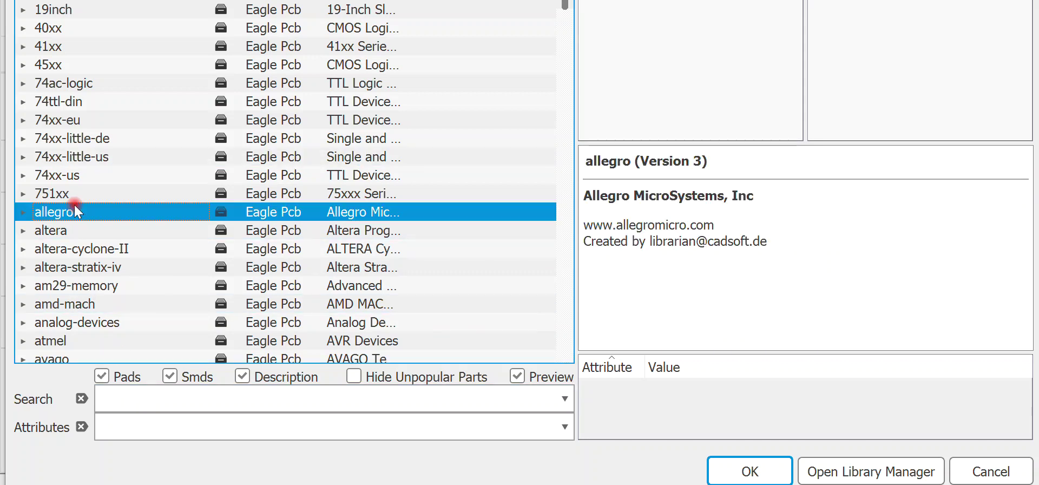
text(rcl)
key(Down)
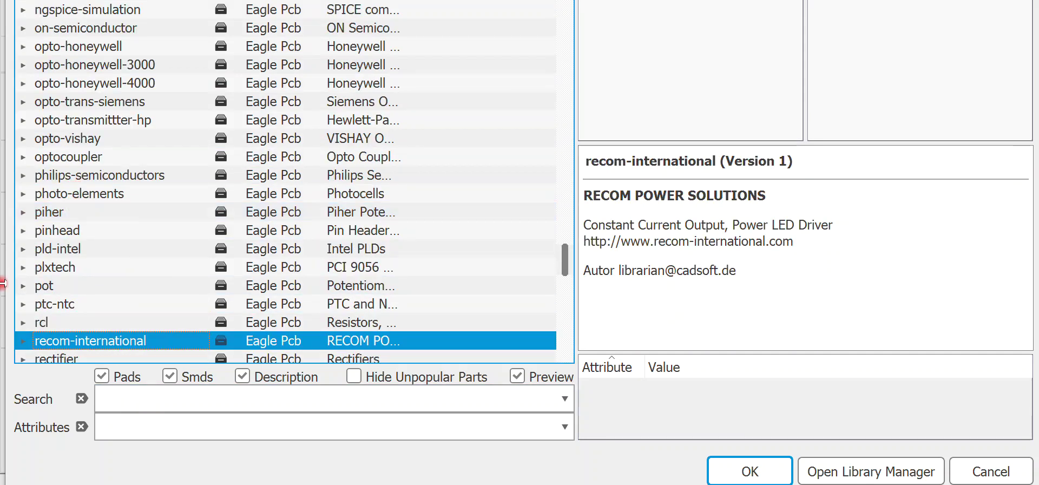
click(24, 323)
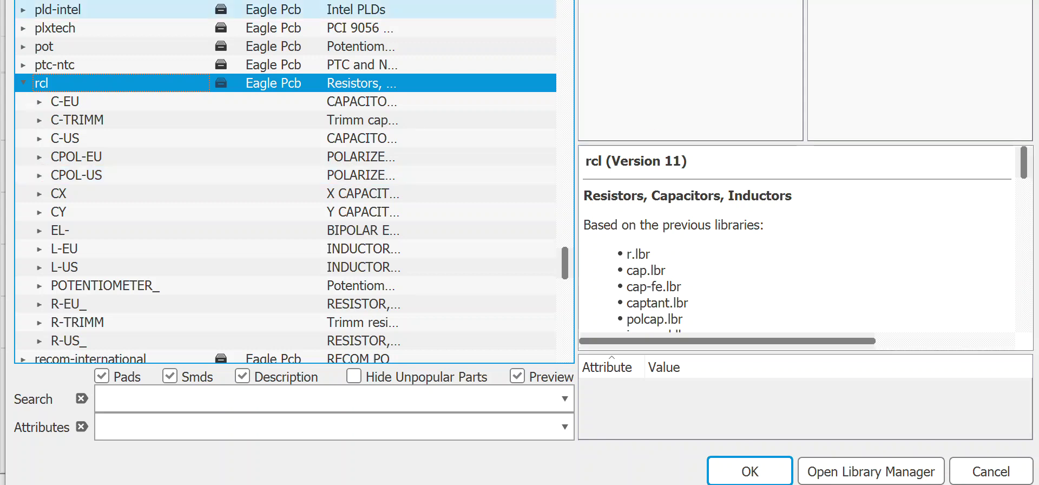
Step: Expand the CPOL-EU polarized capacitors and examine the footprints and dimensions of their package variants
click(37, 151)
click(145, 99)
click(156, 120)
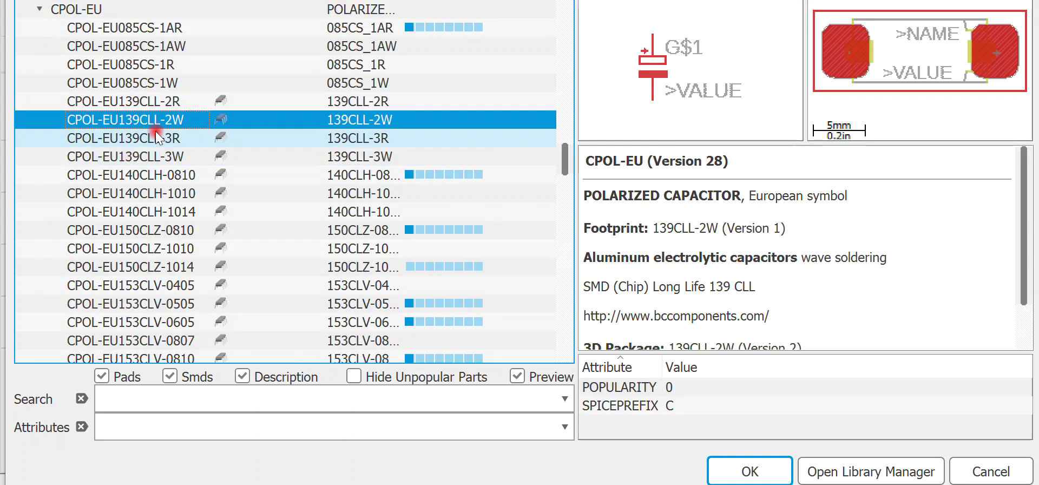
click(163, 193)
scroll(165, 214, up, 3)
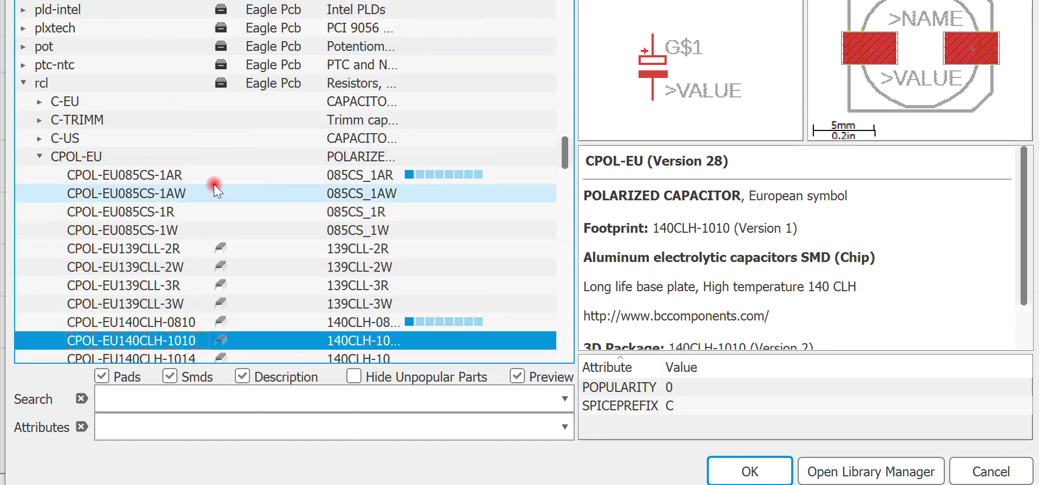
click(145, 267)
scroll(146, 268, down, 8)
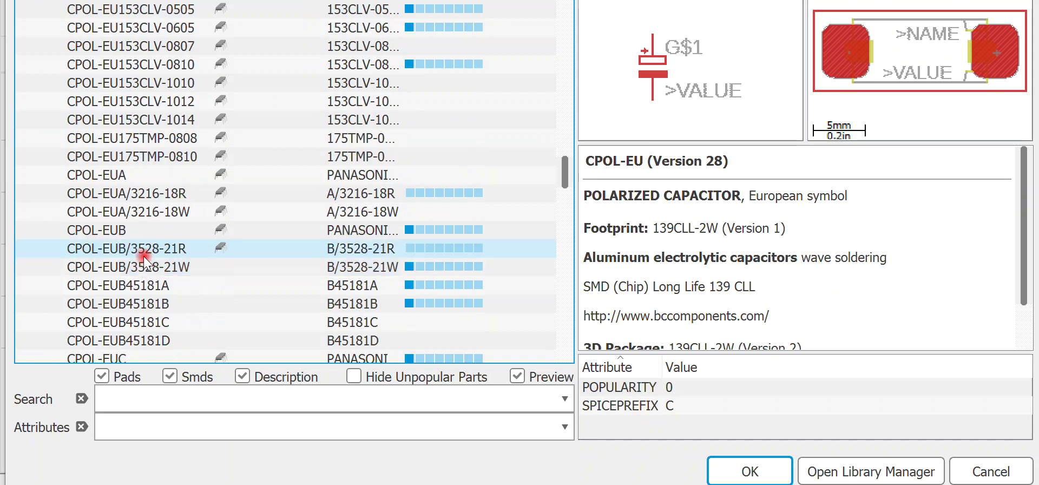
click(144, 251)
scroll(144, 276, down, 5)
click(142, 268)
scroll(140, 273, down, 5)
click(141, 286)
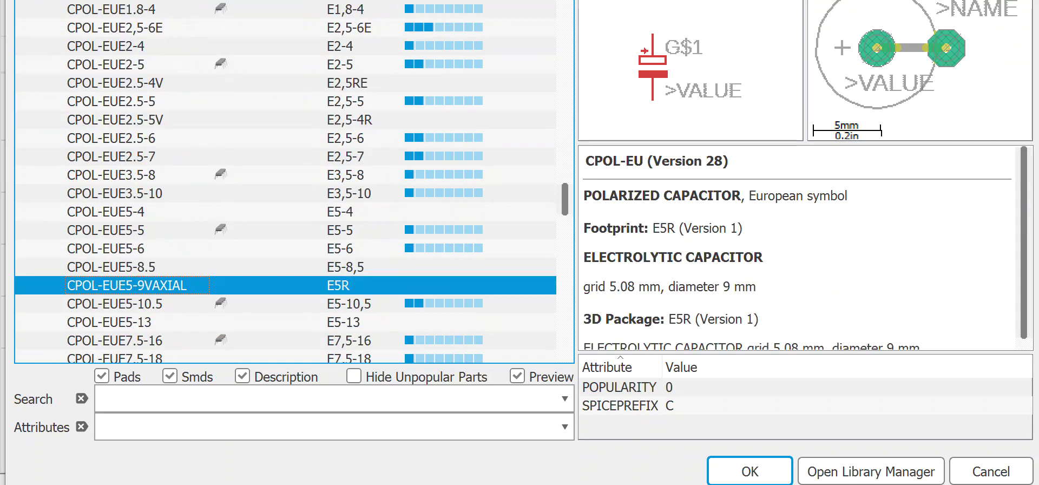
click(139, 302)
click(149, 321)
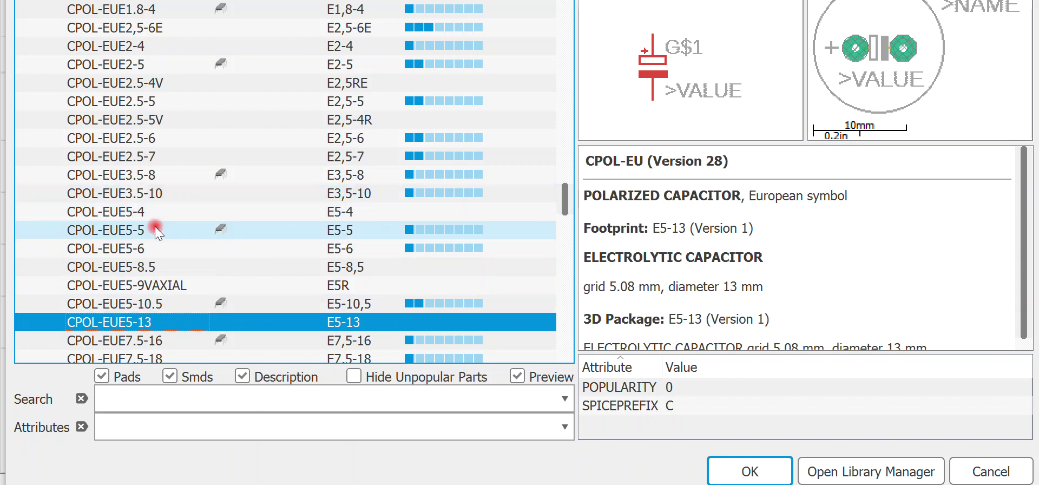
scroll(155, 226, down, 5)
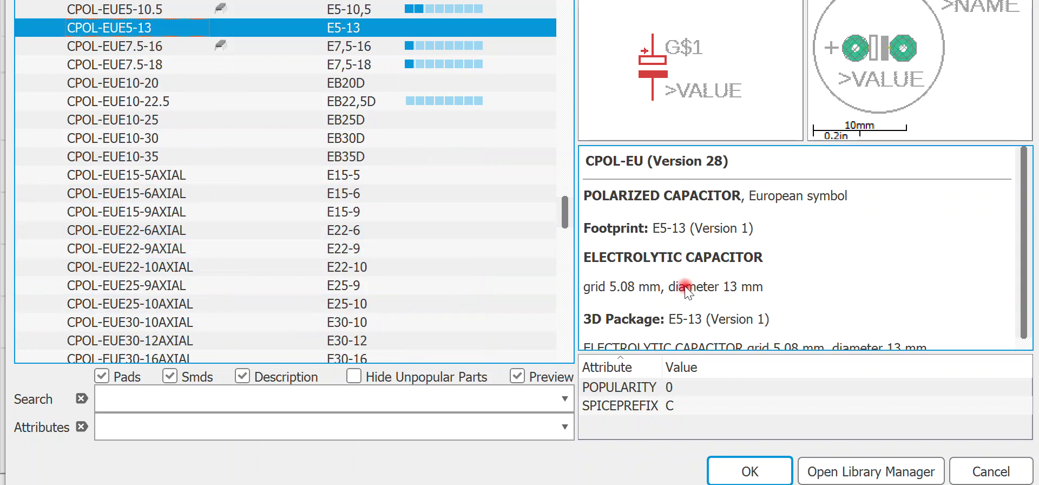
scroll(93, 100, up, 3)
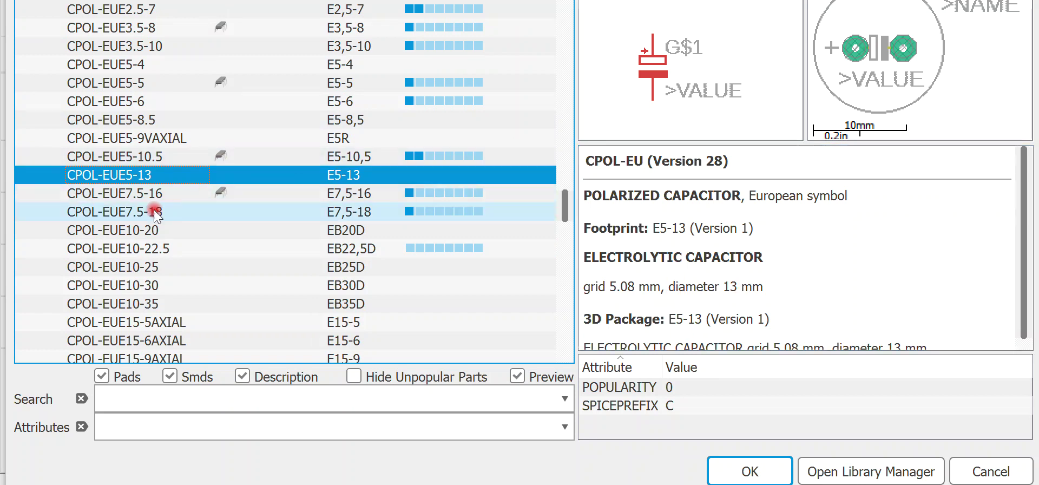
Step: Compare the CPOL-EUE7.5-16, CPOL-EUE7.5-18 and CPOL-EUE10-20 capacitors and select CPOL-EUE10-20
click(132, 193)
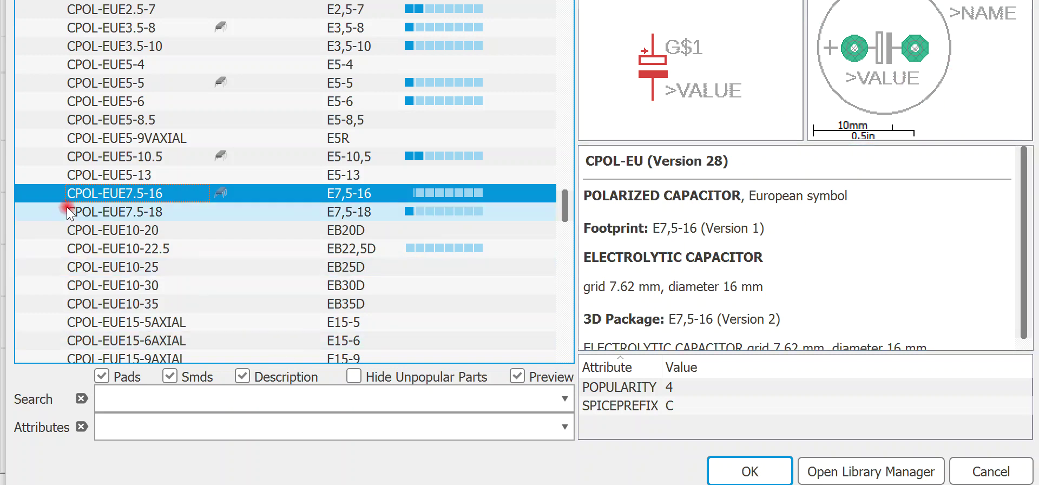
click(106, 213)
click(107, 231)
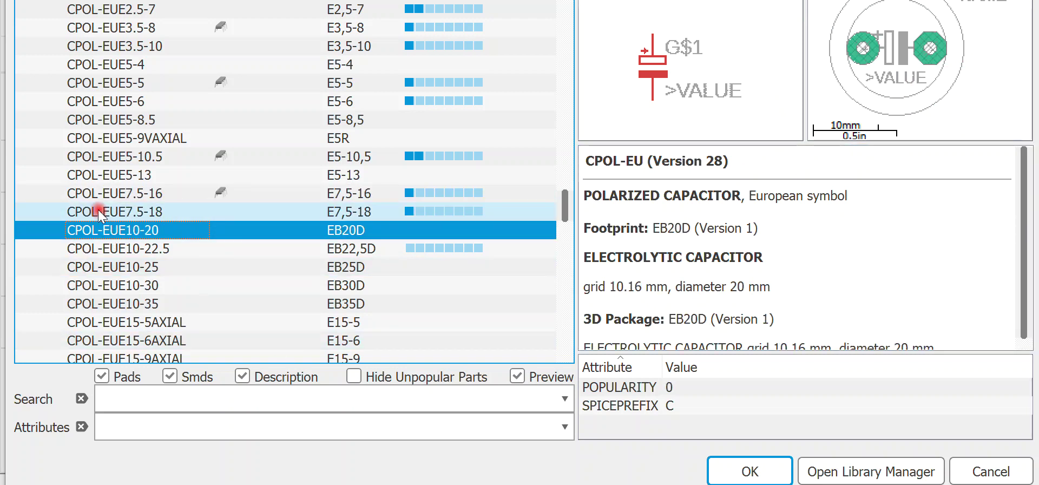
click(103, 212)
click(101, 227)
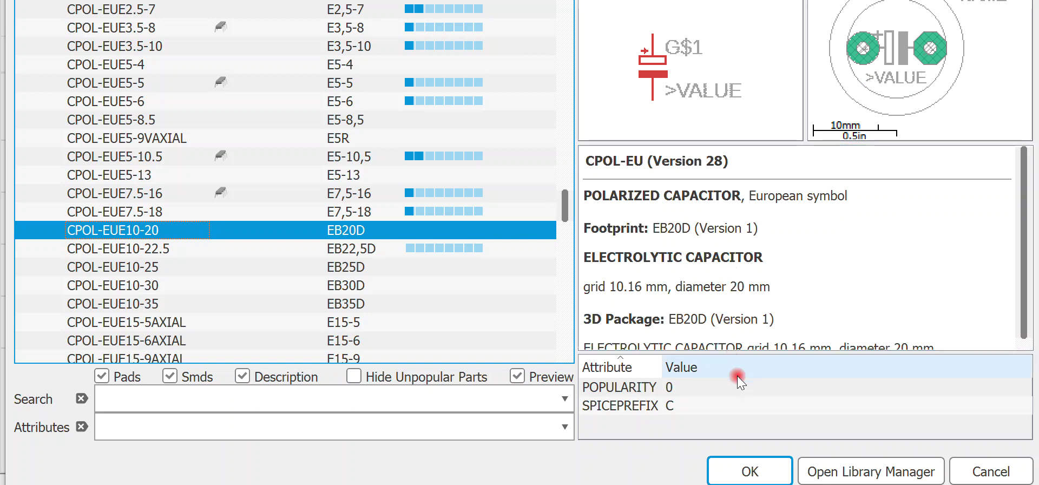
Step: Compare the footprints and dimensions of the CPOL-EUE10-35 and CPOL-EUE15-5AXIAL capacitors
click(153, 304)
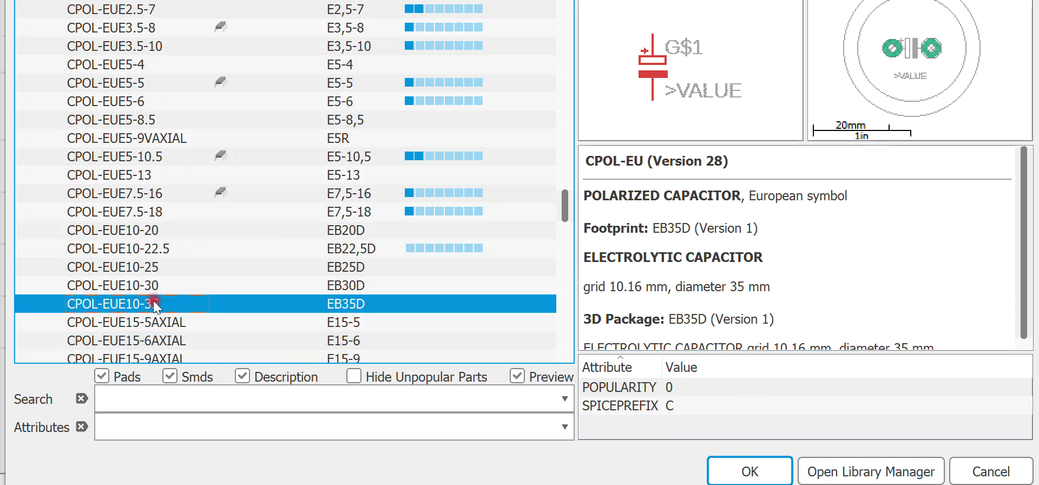
click(141, 336)
click(138, 325)
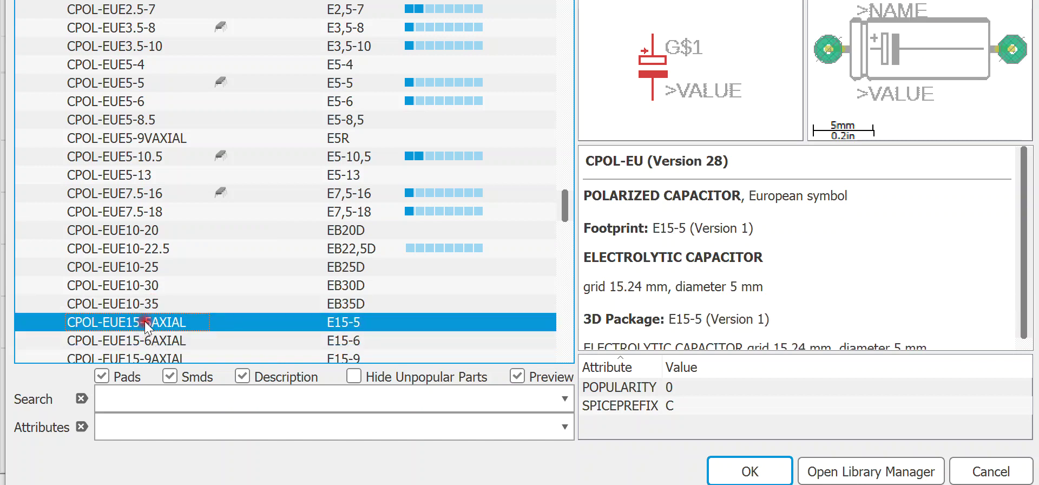
Step: Place one CPOL-EUE10-30 polarized capacitor between the diodes and the output connectors
click(189, 297)
click(249, 287)
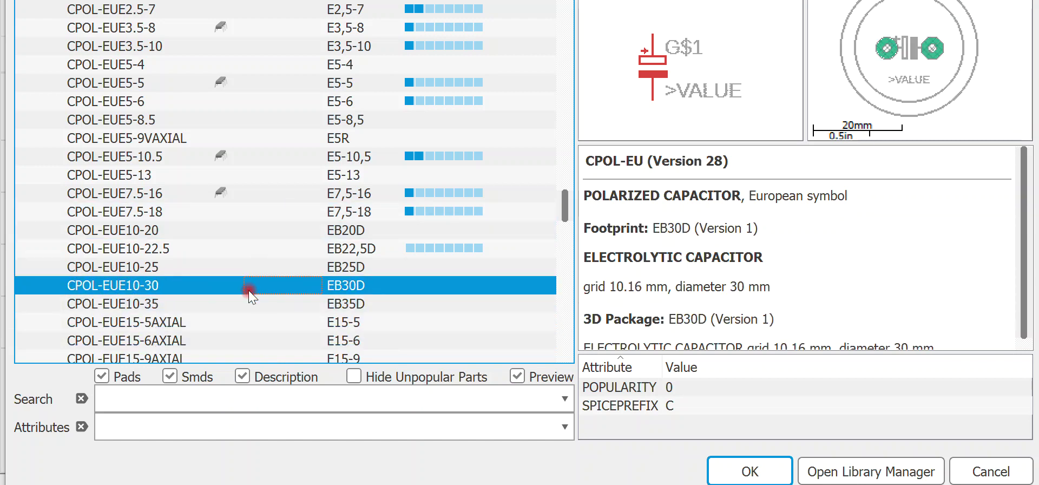
click(751, 471)
click(677, 263)
key(Escape)
key(Escape)
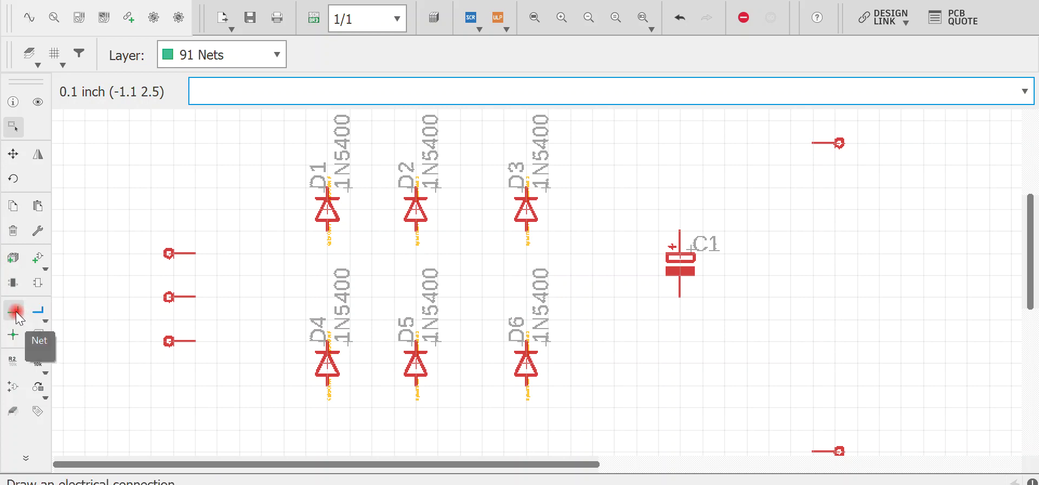
click(40, 309)
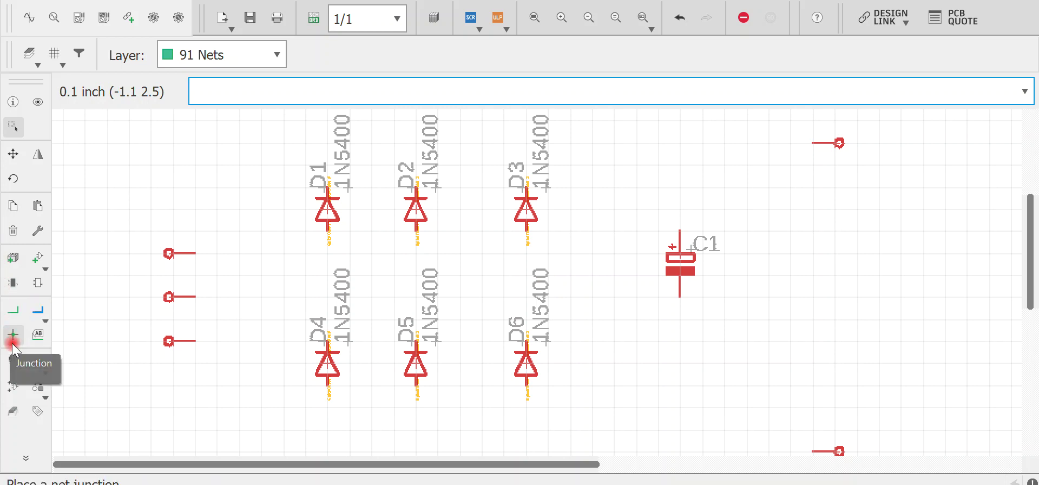
click(10, 315)
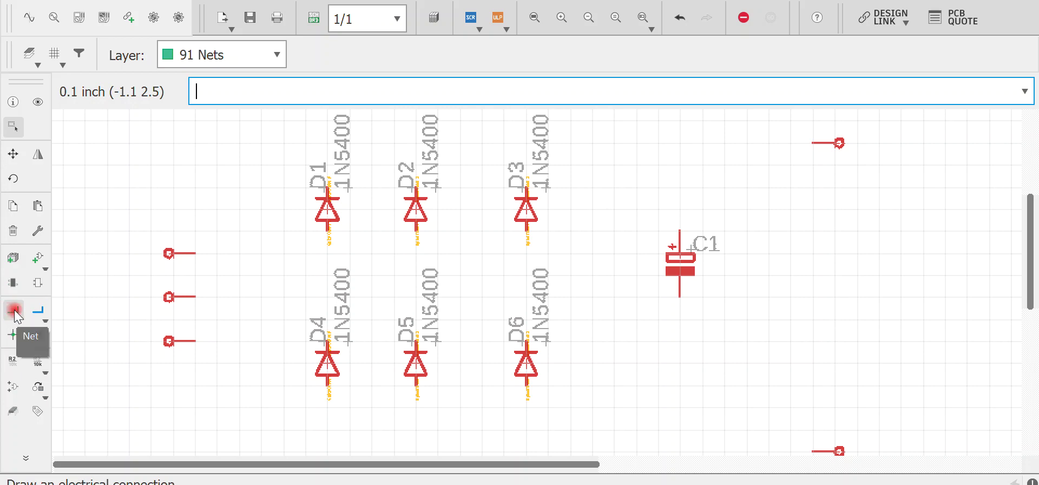
text(wire)
key(Return)
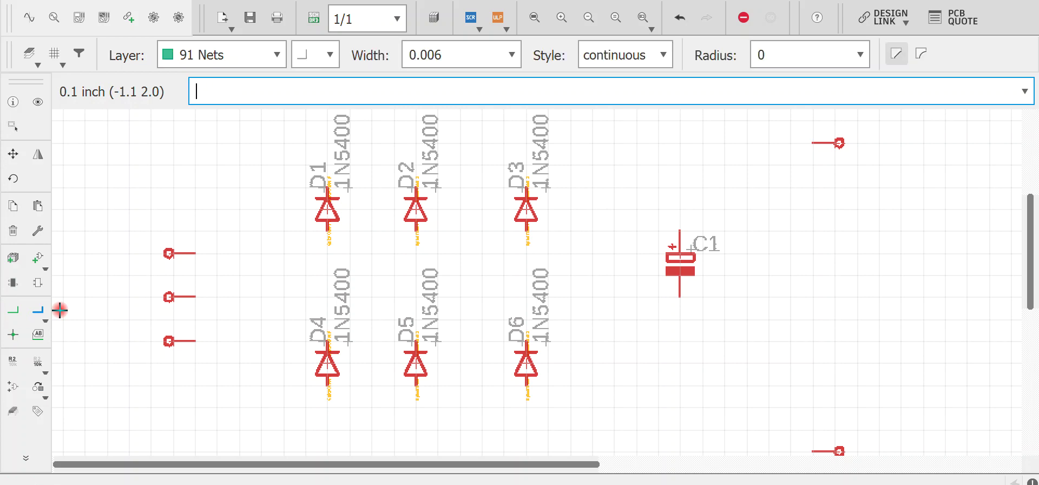
click(195, 253)
click(328, 230)
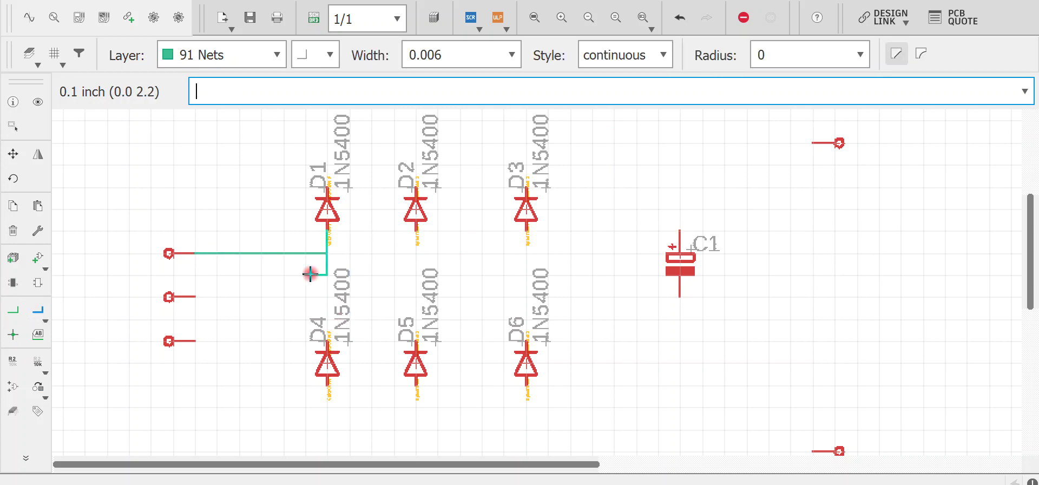
key(ctrl+z)
Step: Draw nets from the three input connectors to the anodes of D1, D2 and D3, and join D4's cathode to the D1 net
text(net)
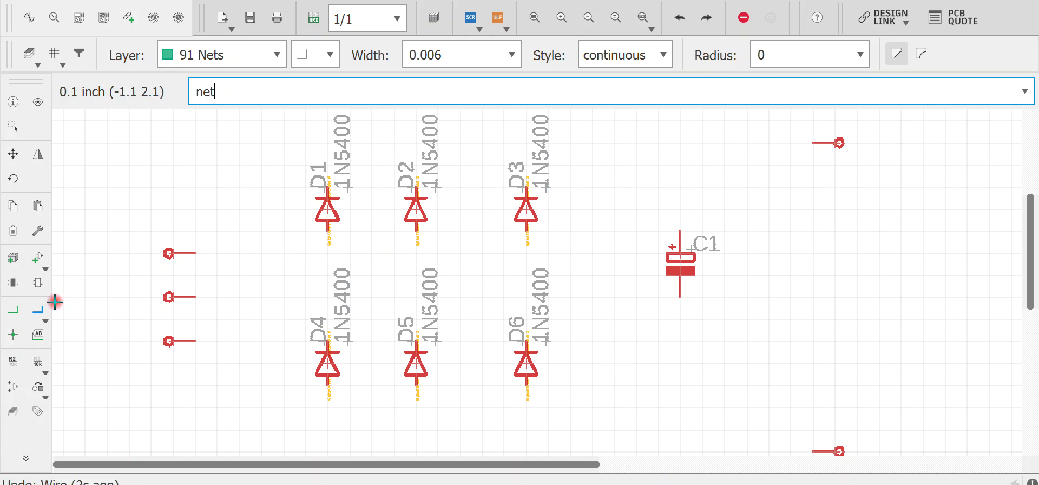
key(Return)
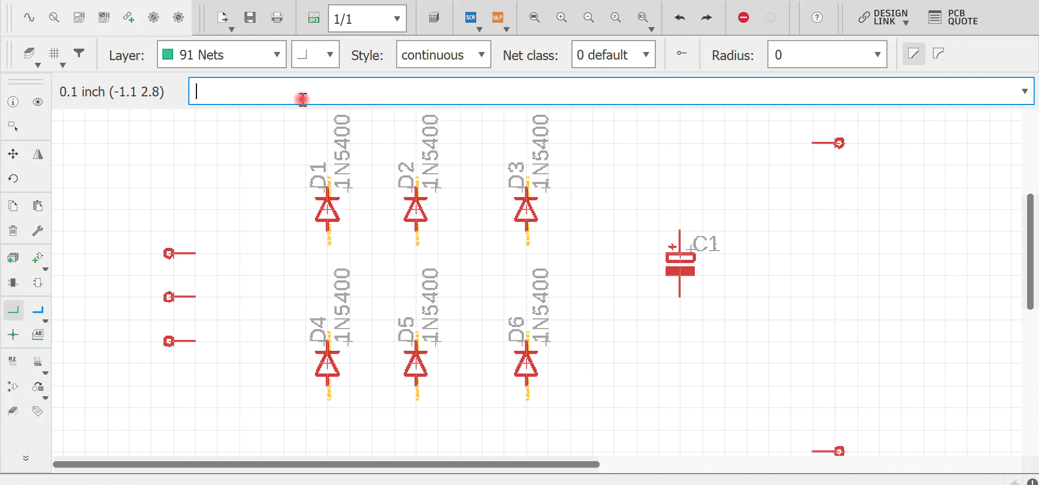
click(209, 254)
click(327, 232)
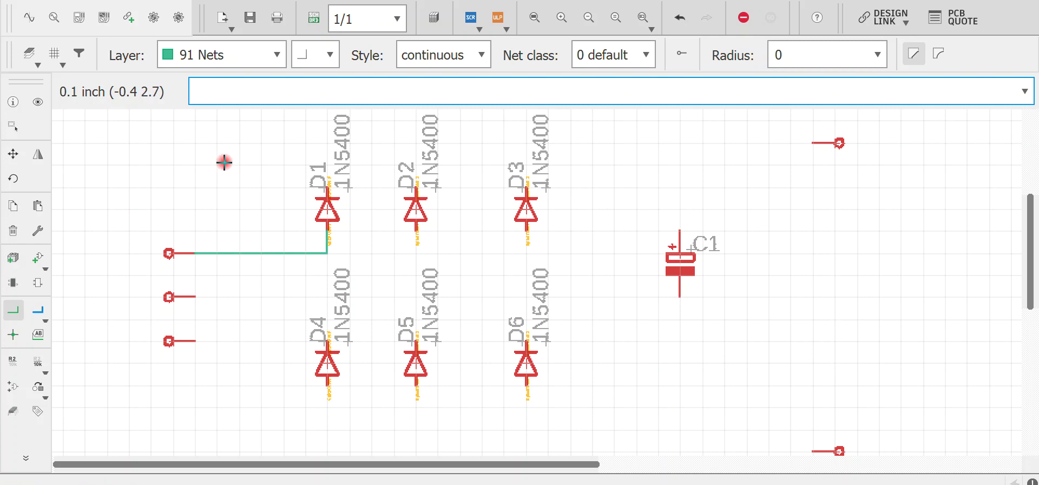
click(195, 296)
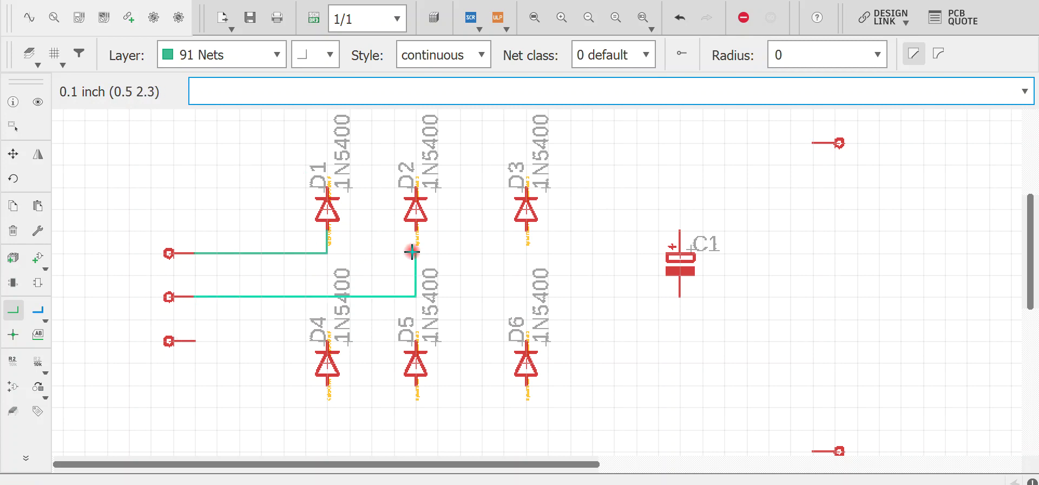
click(195, 340)
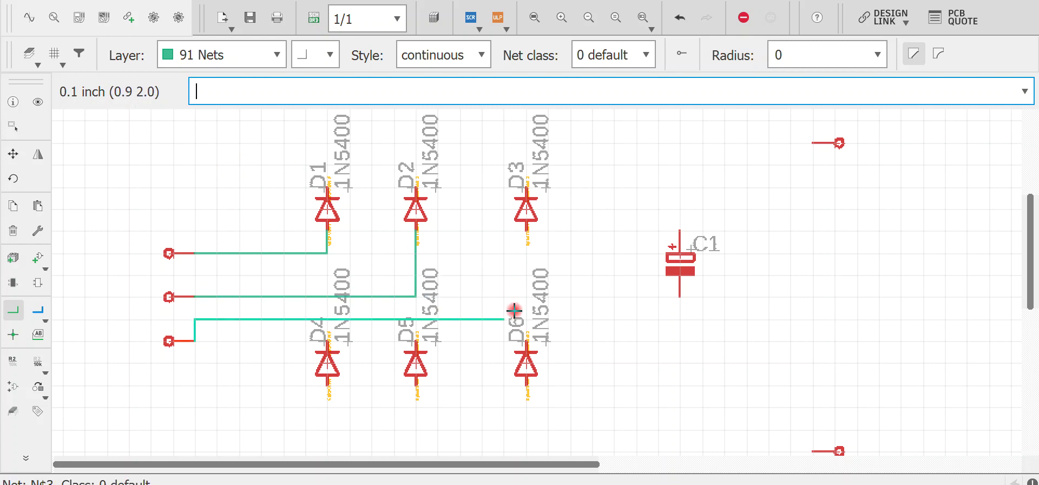
click(526, 231)
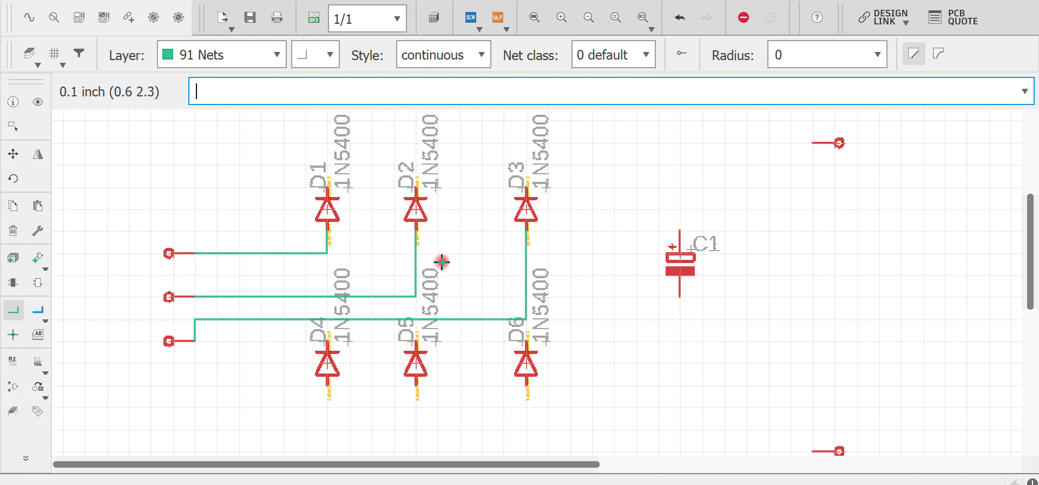
click(328, 342)
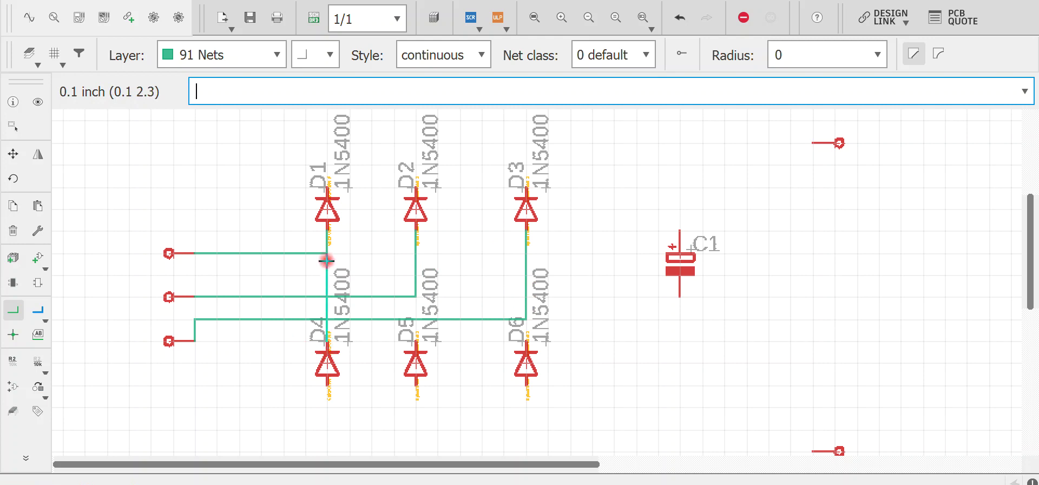
click(328, 252)
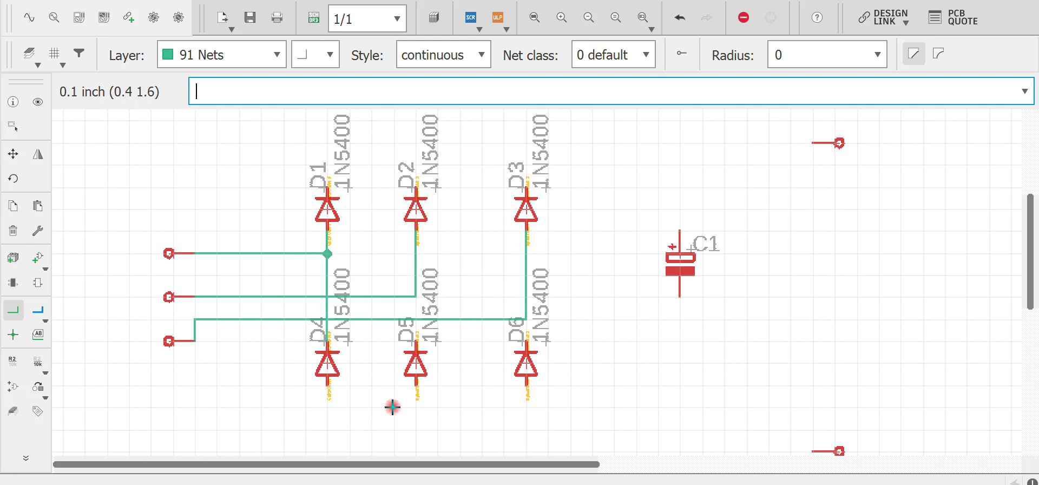
Step: Undo all the nets drawn between the input connectors and the diodes
key(ctrl+z)
key(ctrl+z)
key(ctrl+z)
key(ctrl+z)
key(ctrl+z)
key(ctrl+z)
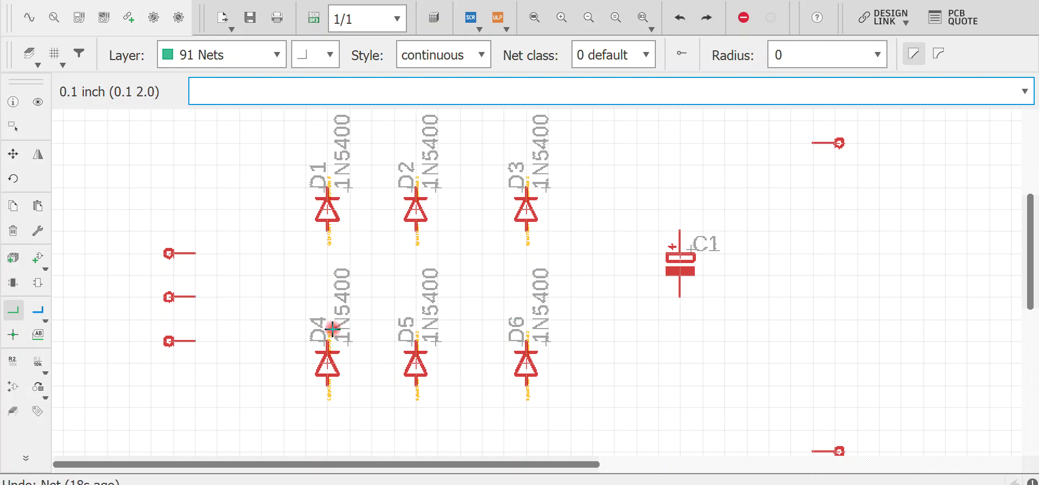
Step: Draw vertical nets joining the cathodes of D4, D5 and D6 to the anodes of D1, D2 and D3
click(325, 340)
click(328, 230)
click(415, 338)
click(416, 230)
click(526, 342)
click(526, 230)
Step: Draw the positive rail net from D1's cathode to the upper output connector and join the cathodes of D2 and D3 to it
click(327, 187)
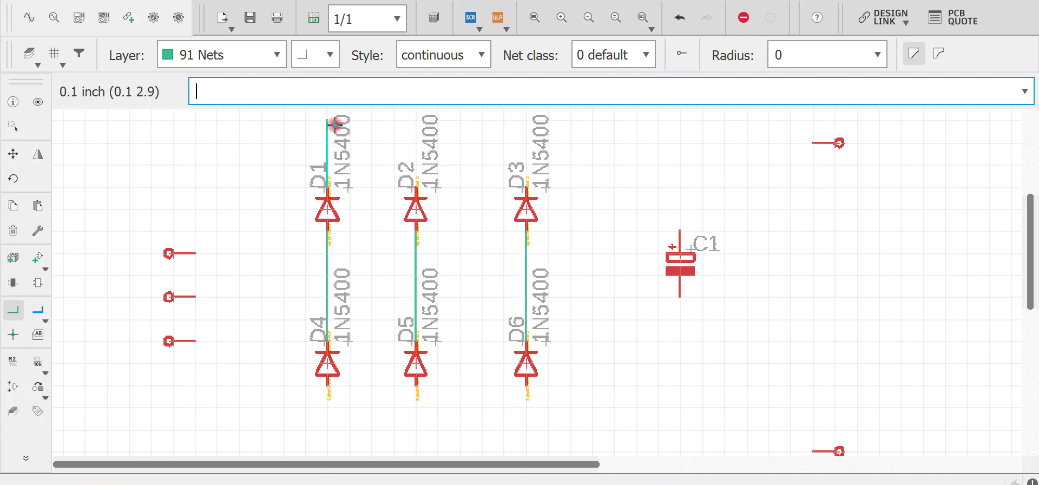
click(812, 120)
click(812, 143)
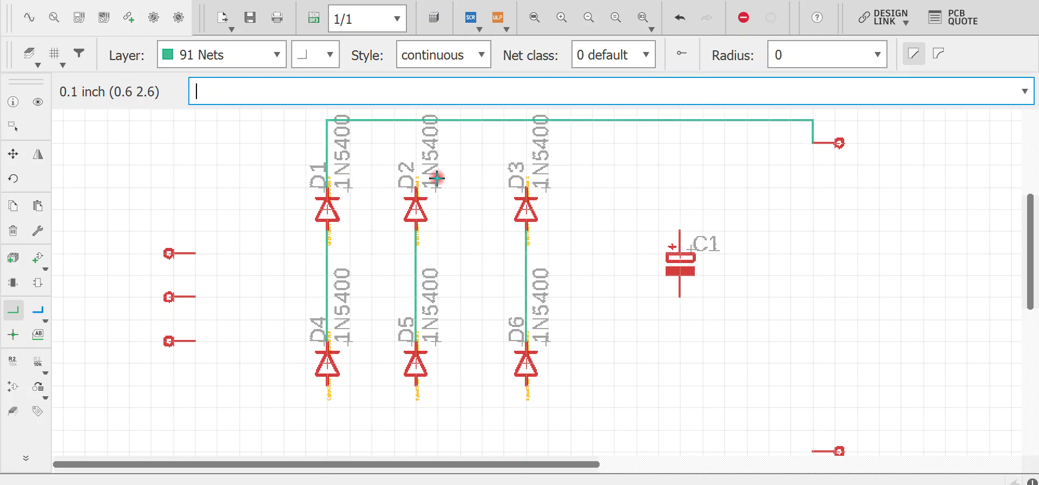
click(416, 186)
click(415, 119)
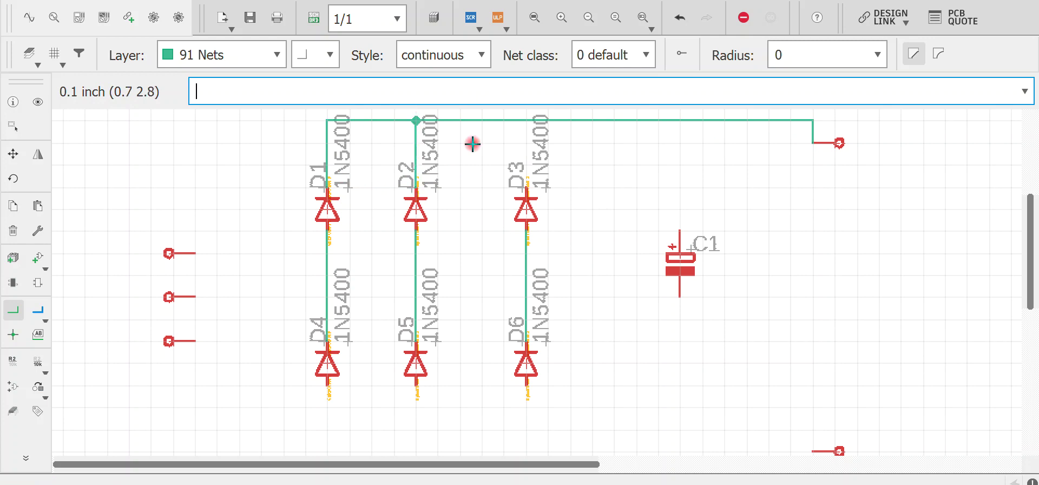
click(526, 186)
click(526, 119)
Step: Draw the negative rail net from D4's anode to the lower output connector and join the anodes of D5 and D6 to it
click(328, 387)
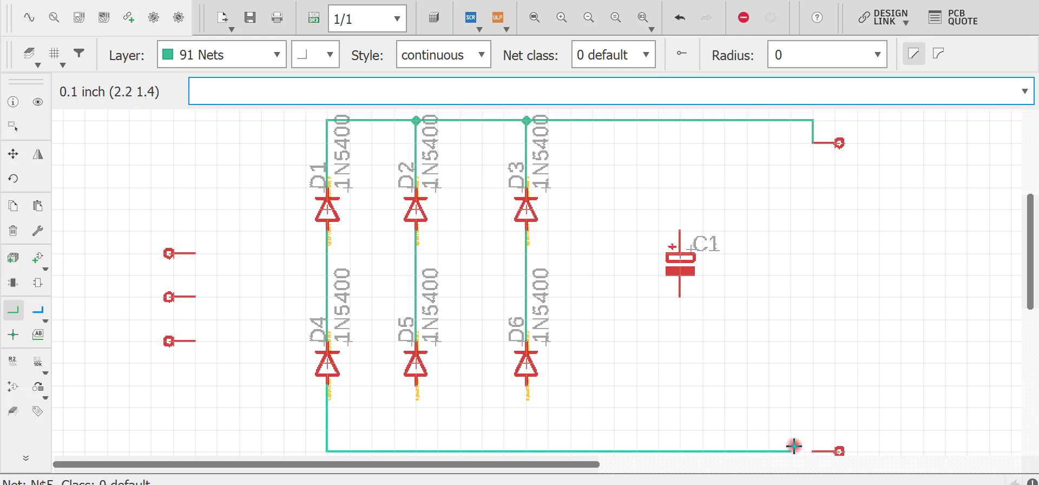
click(813, 451)
click(416, 387)
click(415, 451)
click(526, 386)
click(526, 451)
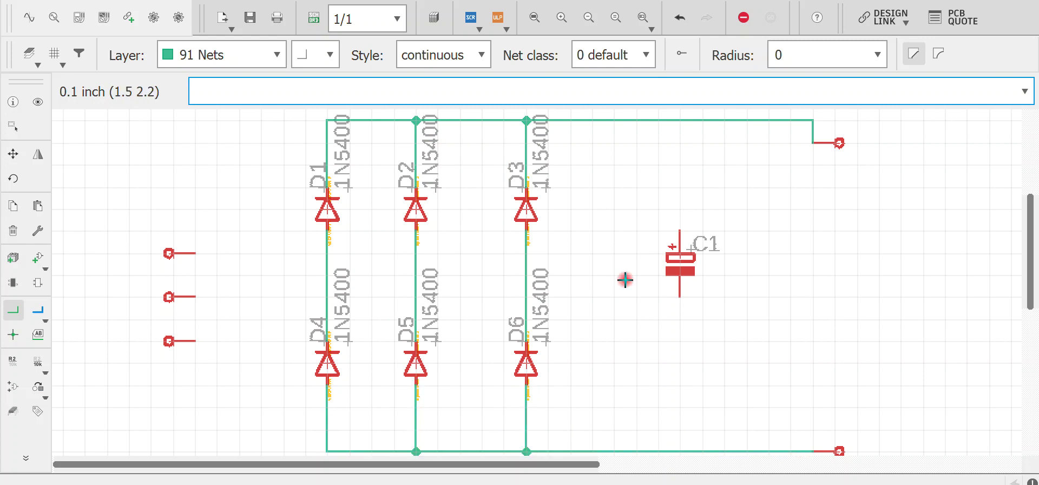
Step: Connect capacitor C1's positive pin to the positive rail and its negative pin to the negative rail
click(679, 233)
click(677, 119)
click(680, 295)
click(681, 449)
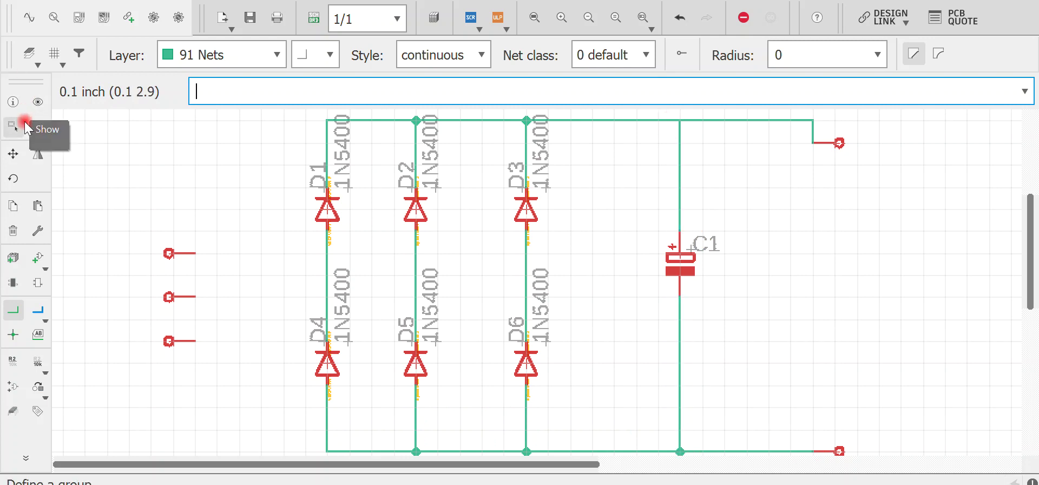
Step: Move the lower output connector to about (2.4, 2.0) and the upper one to about (2.4, 2.2)
click(13, 154)
click(838, 449)
click(839, 320)
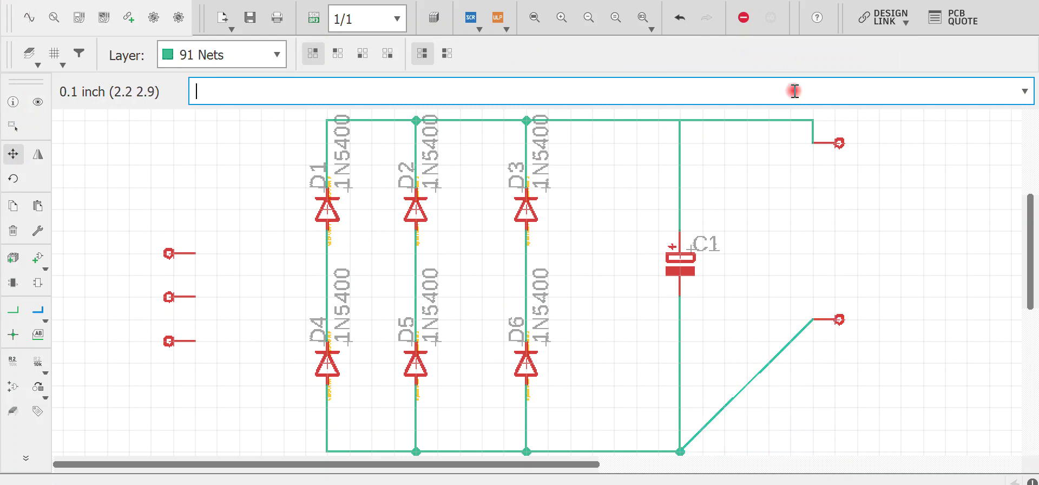
click(839, 144)
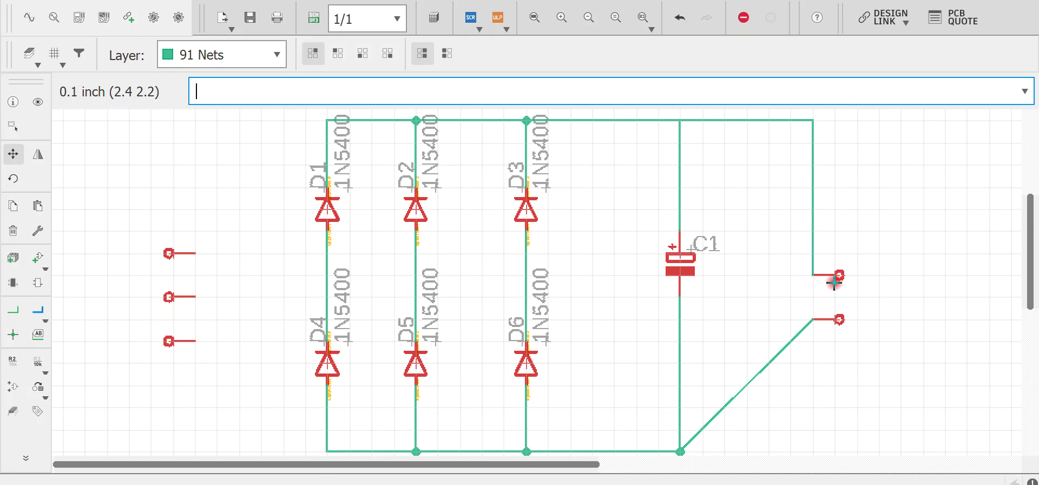
key(Escape)
Step: Name the upper output connector +OP and the lower output connector -OP
text(na)
key(Return)
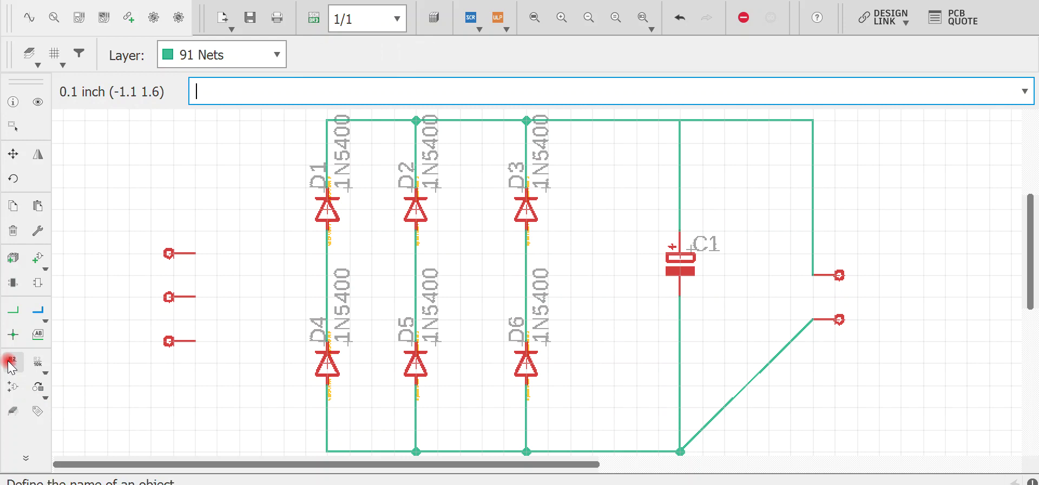
click(839, 275)
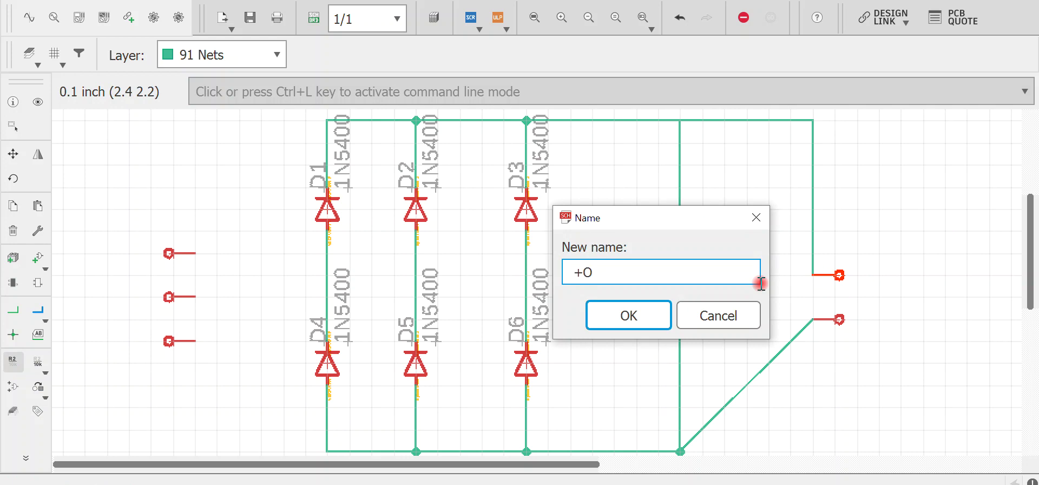
text(+OP)
key(Return)
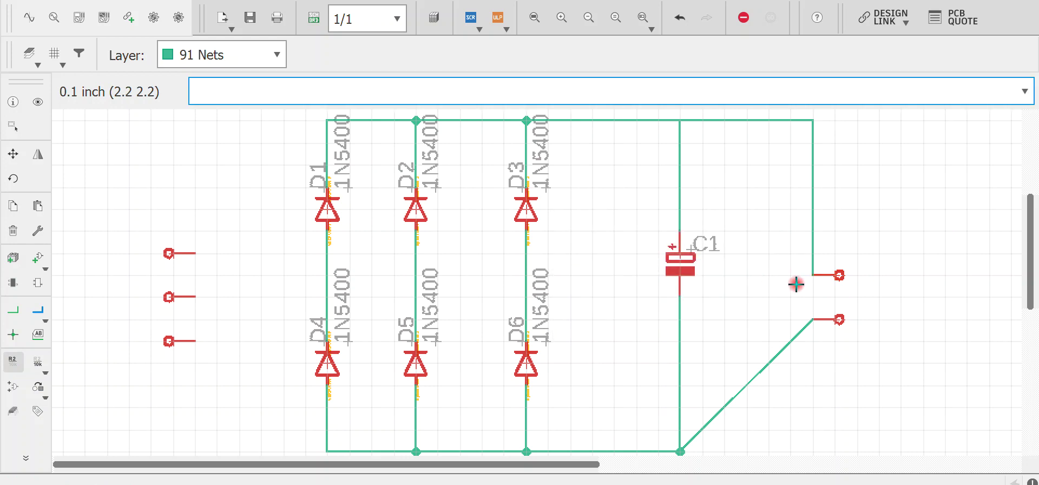
click(839, 319)
text(-)
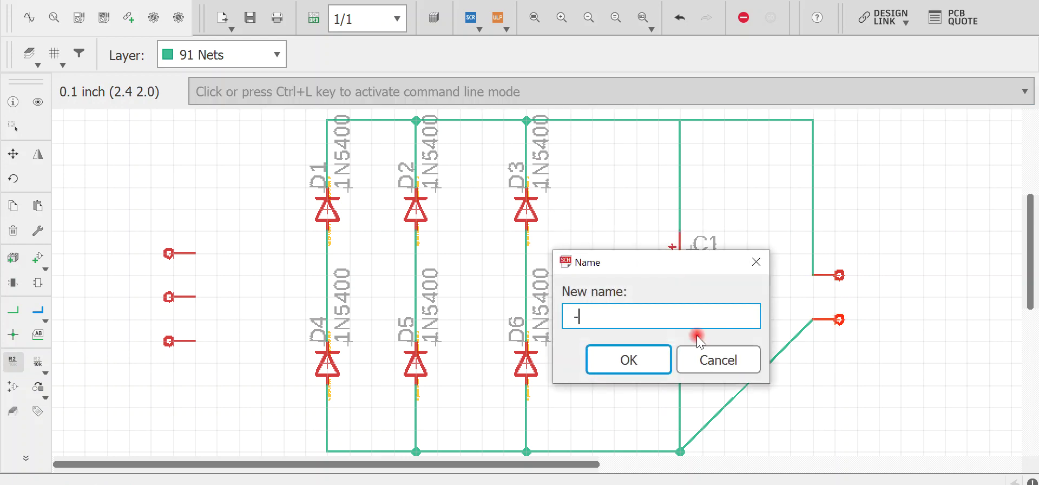
text(OP)
key(Return)
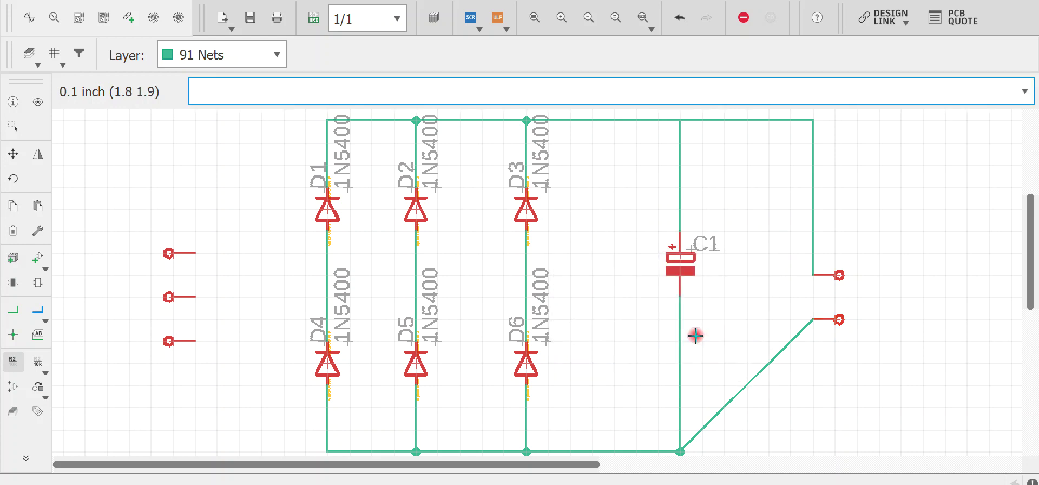
Step: Name the three input connectors one after another, giving the middle one the name B
click(37, 361)
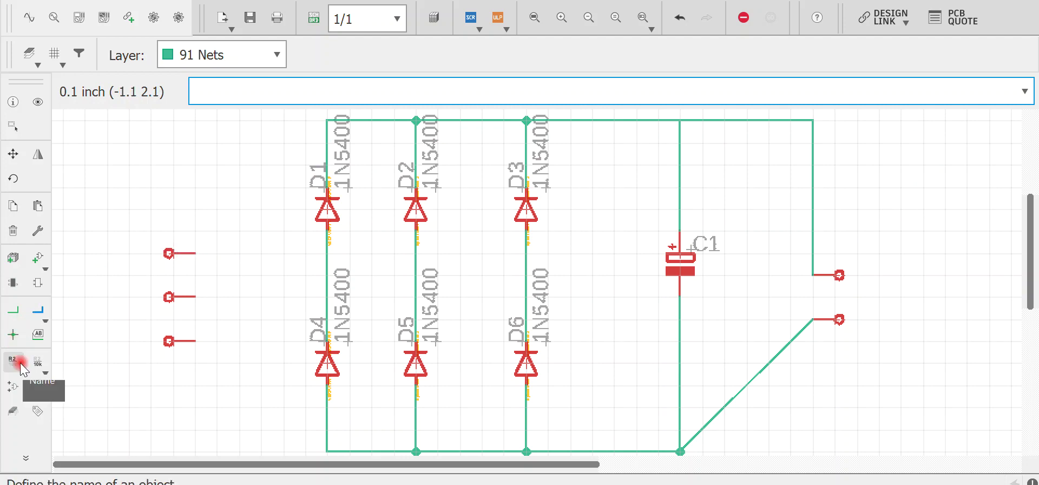
click(172, 251)
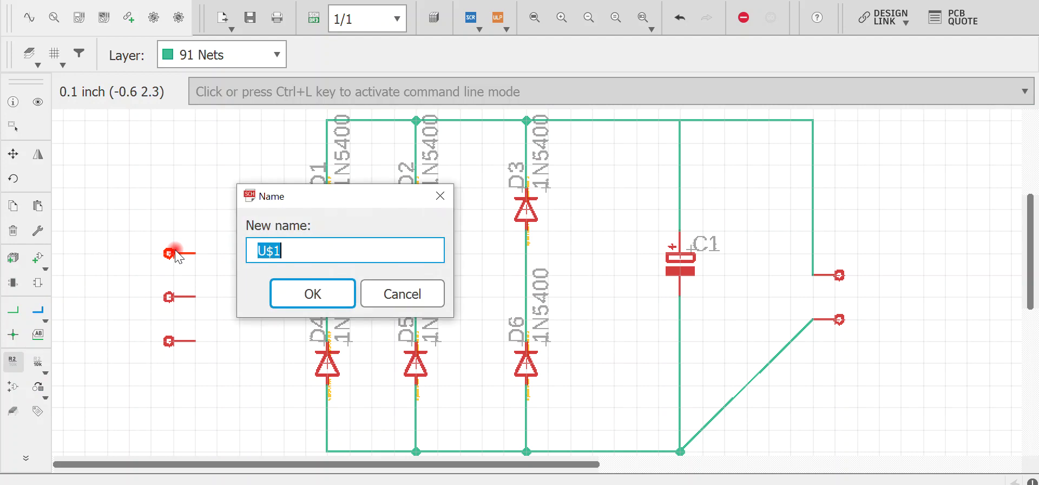
key(Return)
click(170, 297)
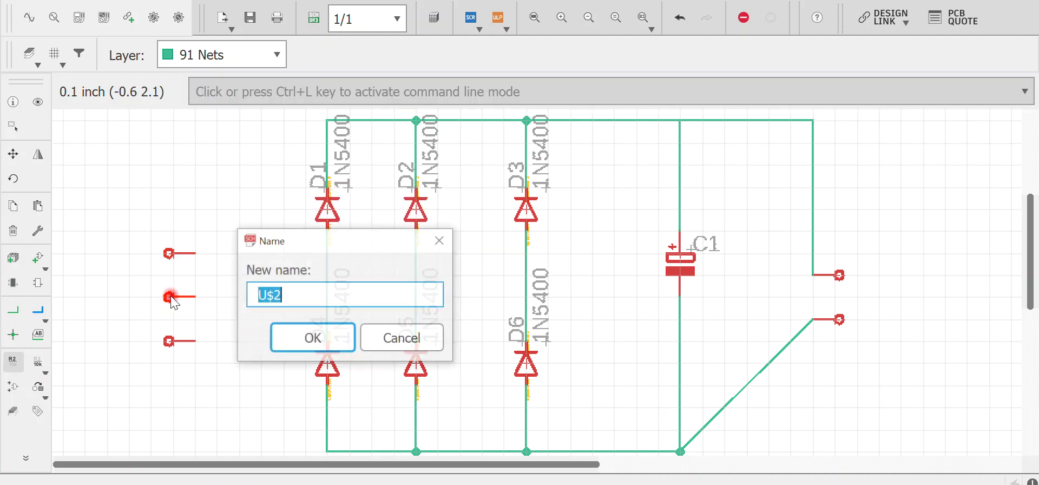
text(B)
key(Return)
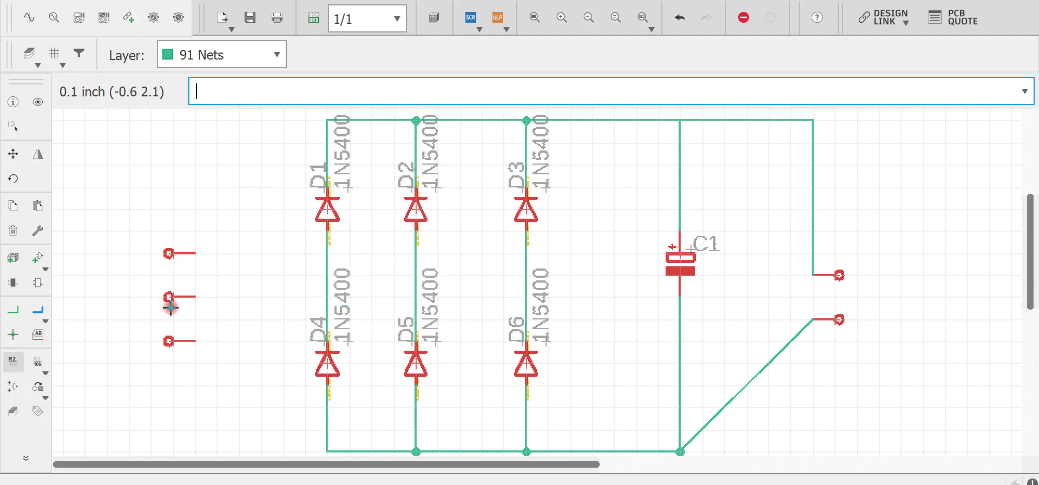
click(170, 341)
key(Return)
Step: Move the three input connectors outward, away from the diodes, aligning them at x of about -0.9 inch
click(24, 160)
click(169, 253)
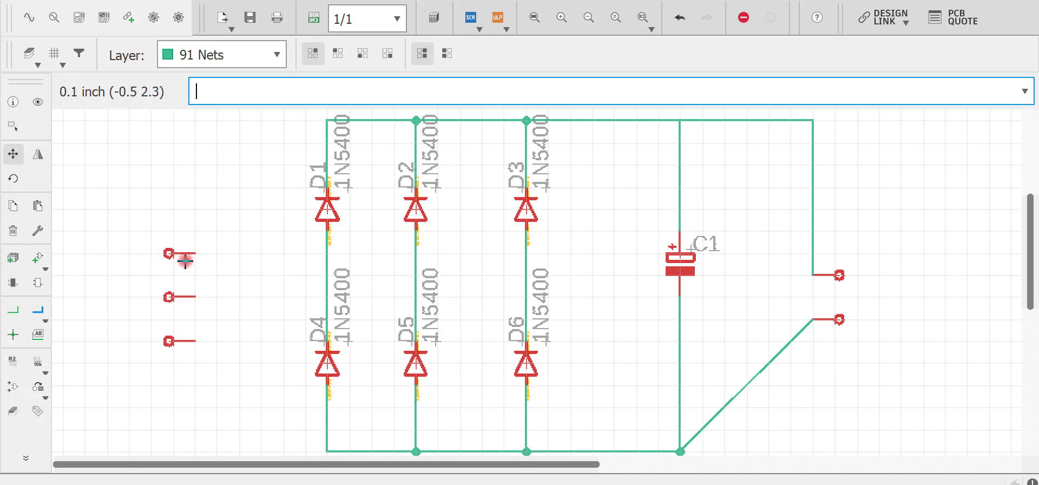
click(169, 296)
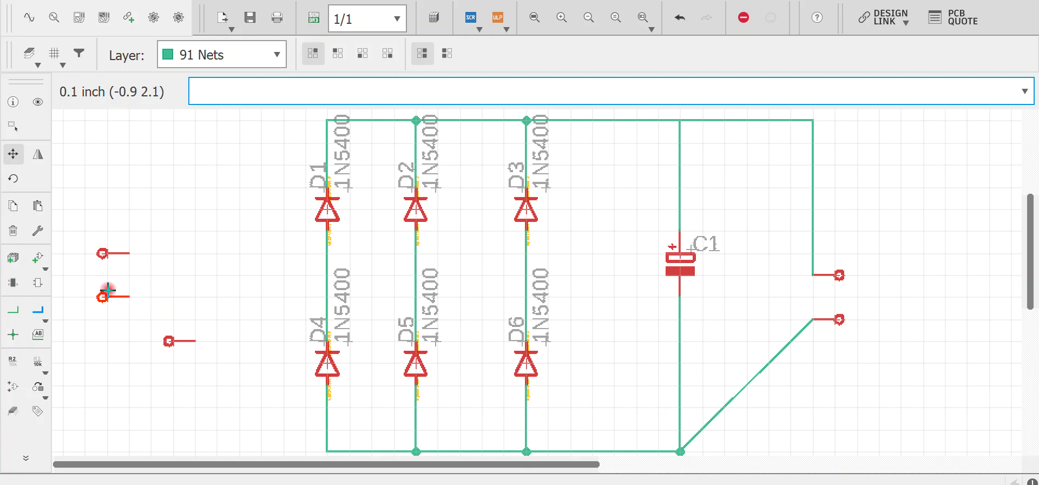
click(103, 297)
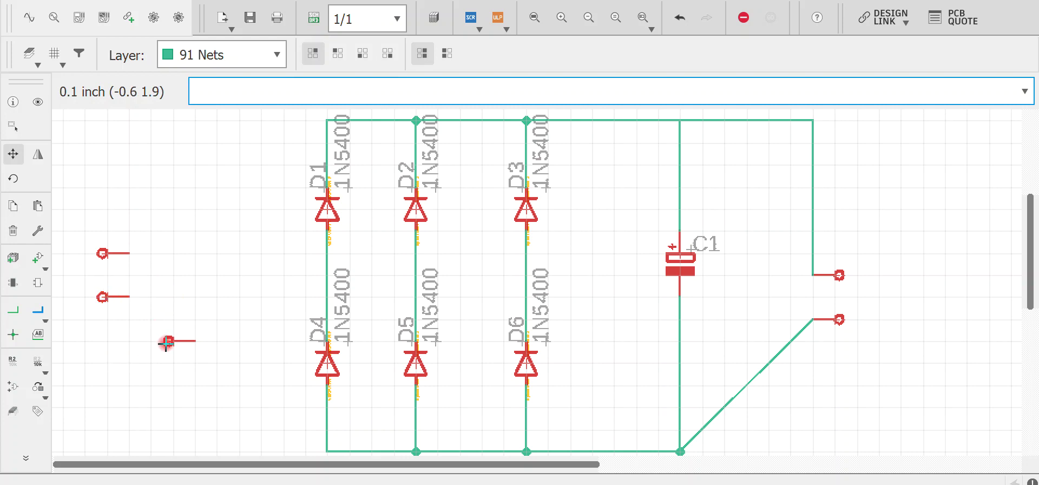
click(165, 341)
click(103, 341)
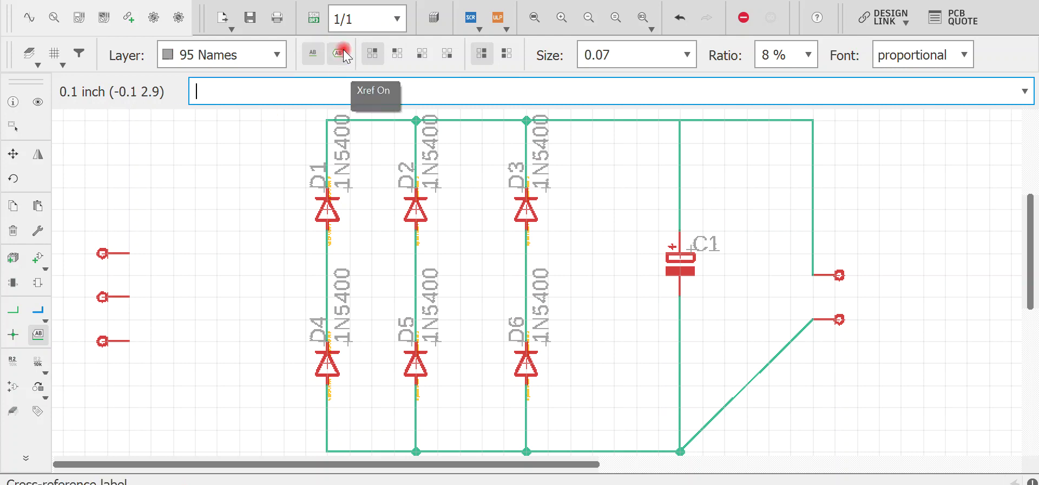
Step: Turn on cross-reference style for labels and draw a net stub about 0.1 inch long from each of the three input connectors
click(338, 53)
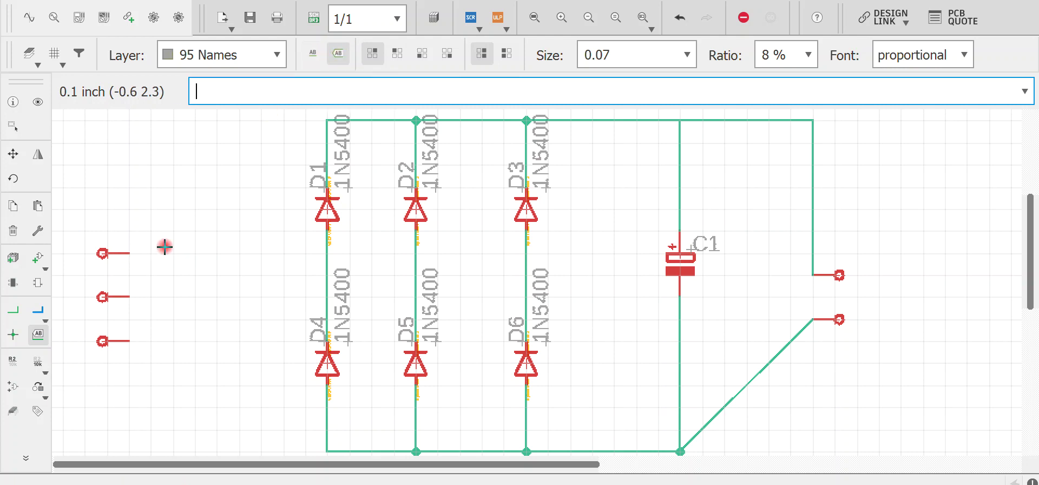
text(wire)
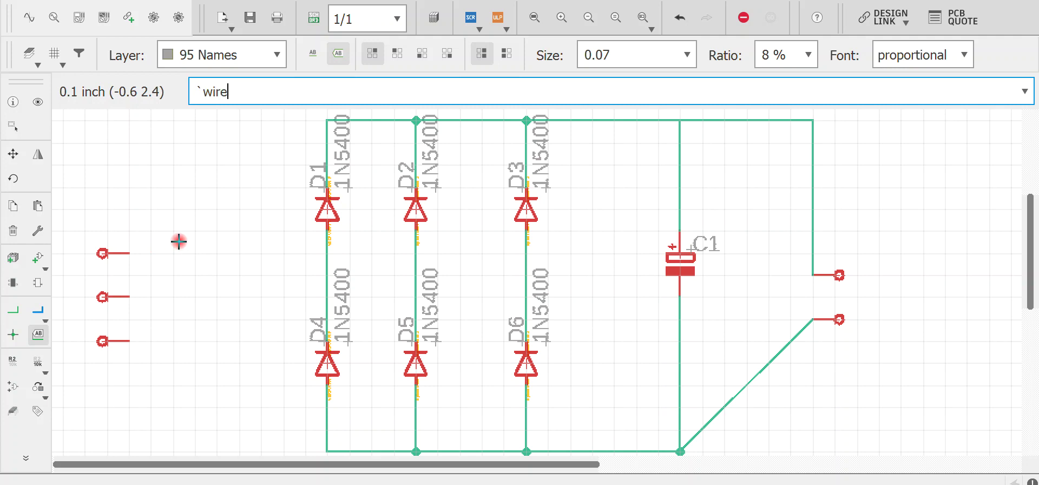
key(Return)
key(Return)
text(window)
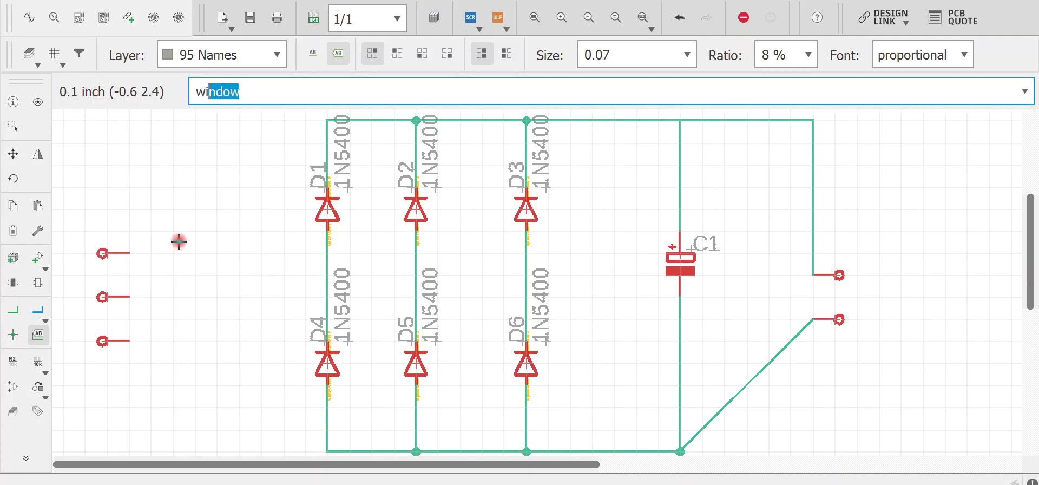
key(Return)
click(129, 253)
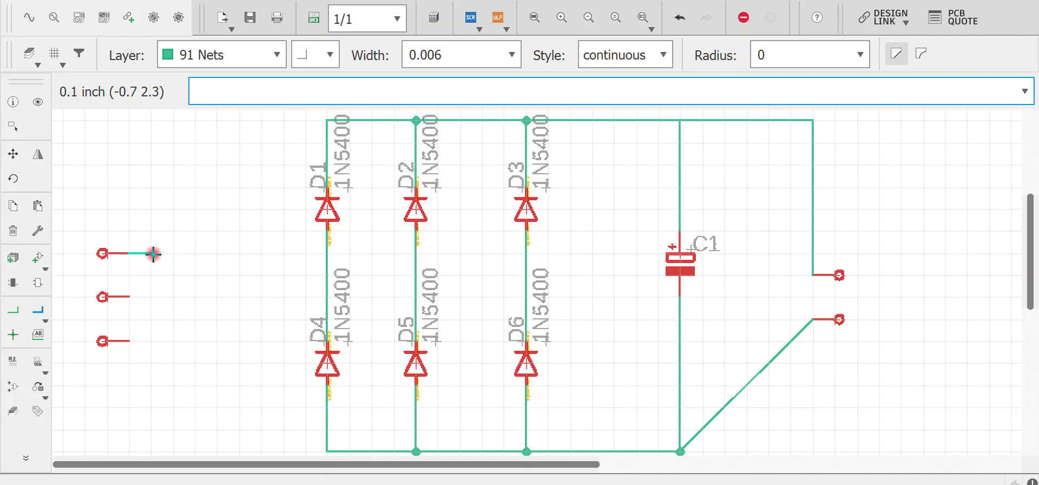
double_click(152, 252)
click(130, 296)
double_click(153, 296)
click(138, 342)
double_click(152, 340)
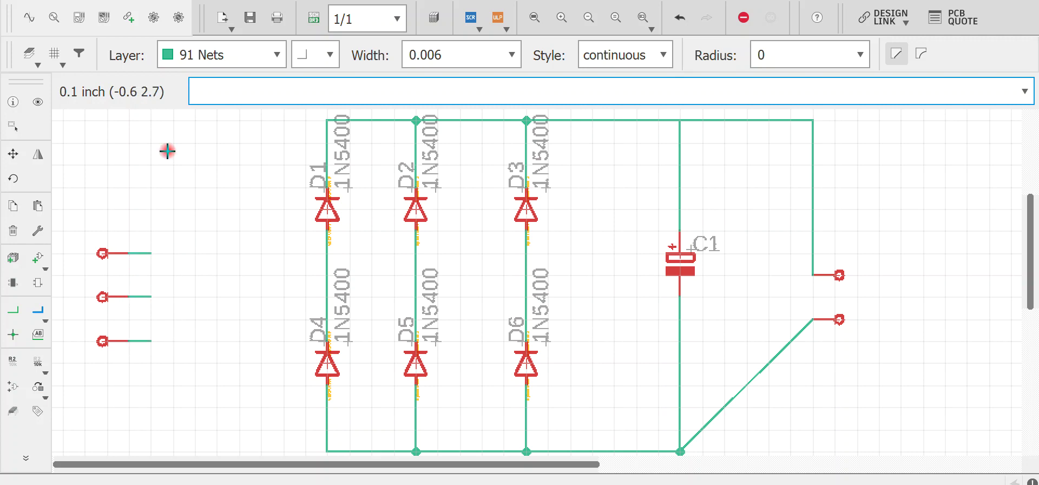
Step: Place a cross-reference net label beside the stub of each of the three input connectors
text(wir)
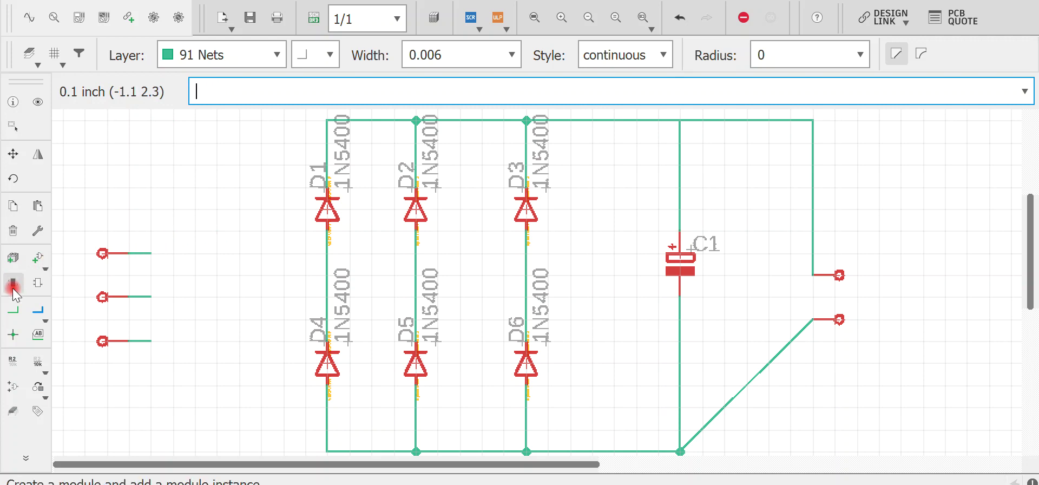
click(38, 334)
click(150, 253)
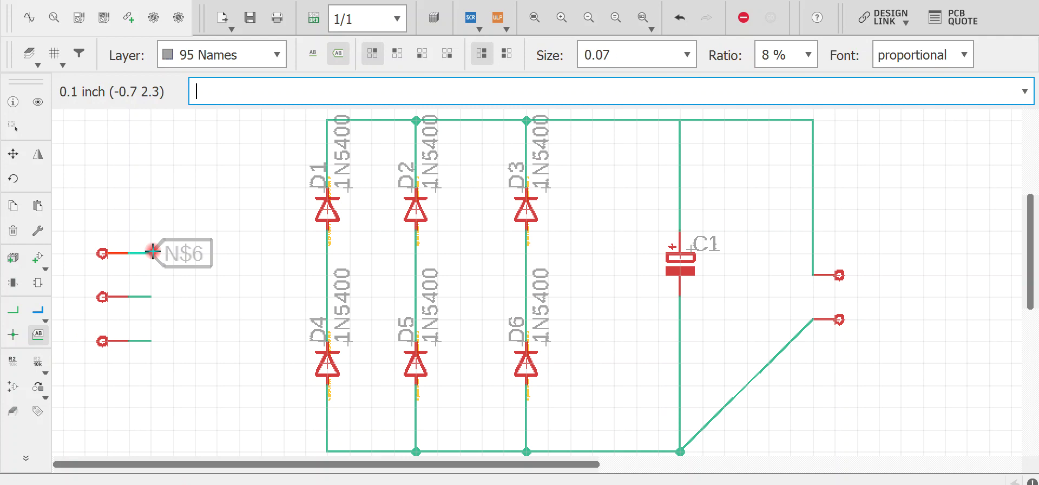
click(172, 253)
click(154, 296)
click(173, 298)
click(142, 340)
click(172, 341)
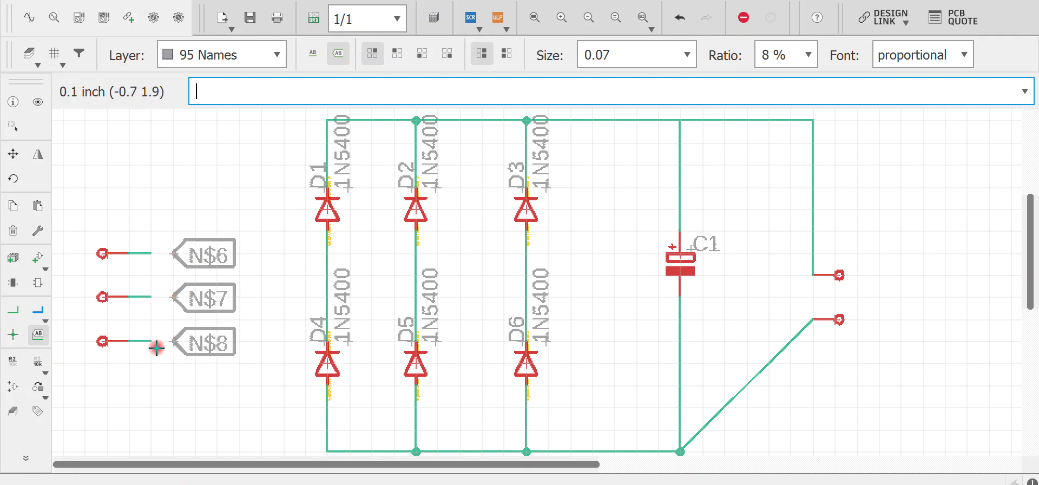
Step: Rename the three input connector nets A, B and C from the uppermost to the lowest
click(14, 363)
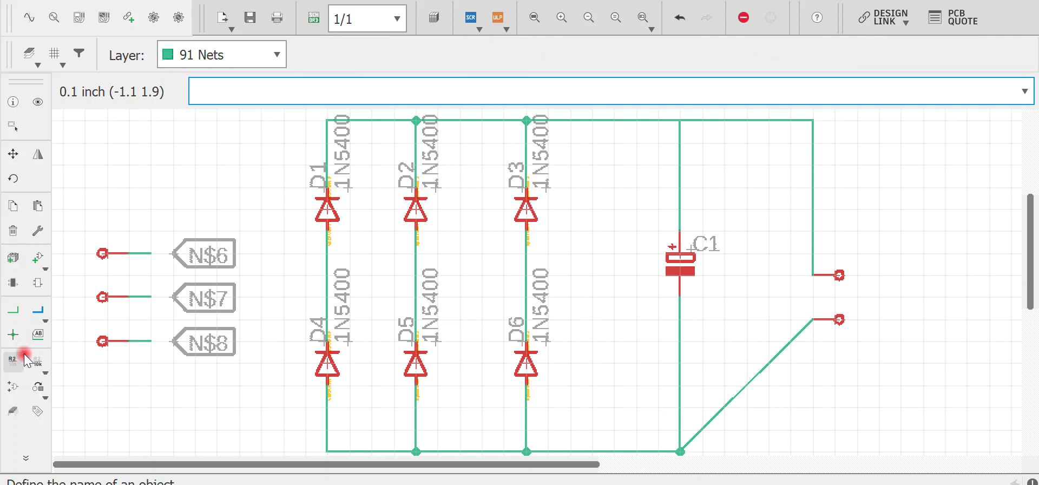
click(175, 258)
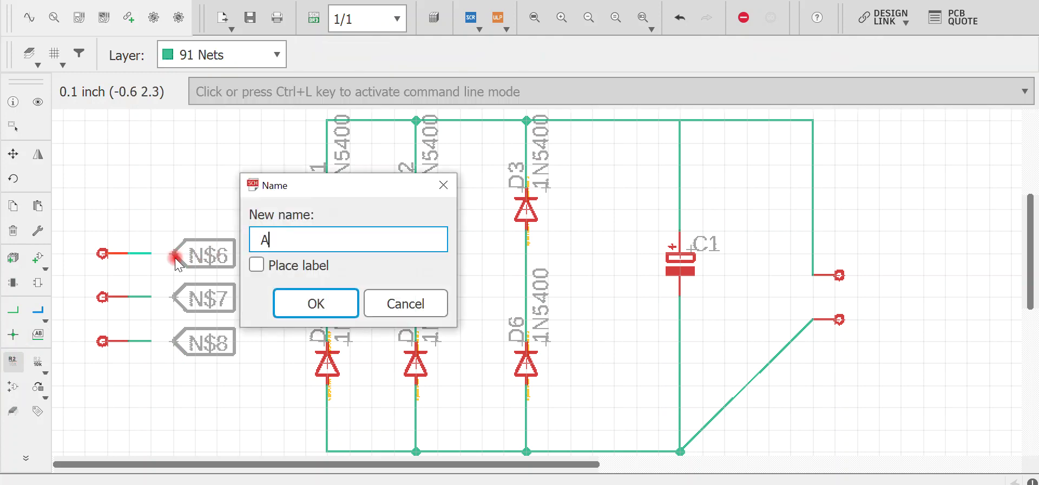
text(A)
key(Return)
click(181, 297)
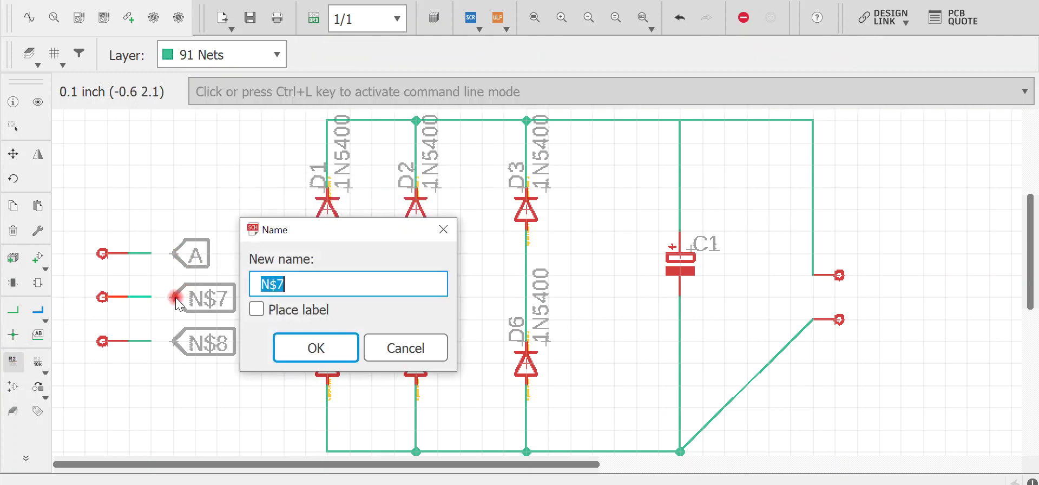
text(B)
key(Return)
click(208, 346)
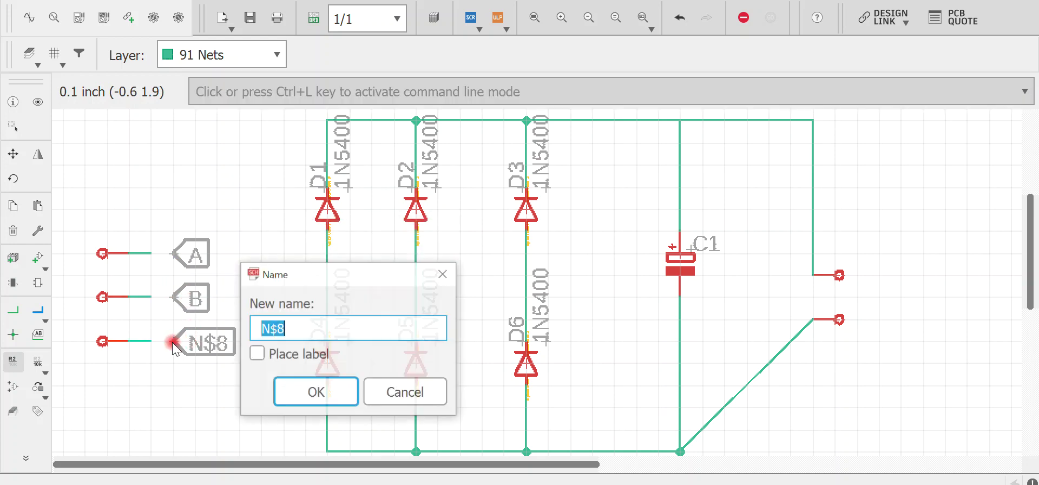
text(C)
key(Return)
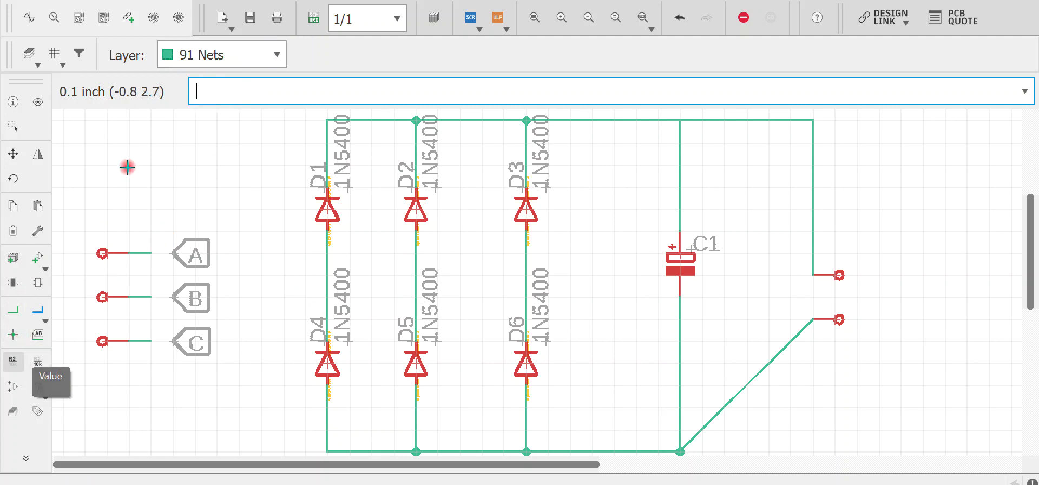
Step: Place cross-reference labels rotated 180 degrees for the D1–D4, D2–D5 and D3–D6 midpoint nets
click(50, 335)
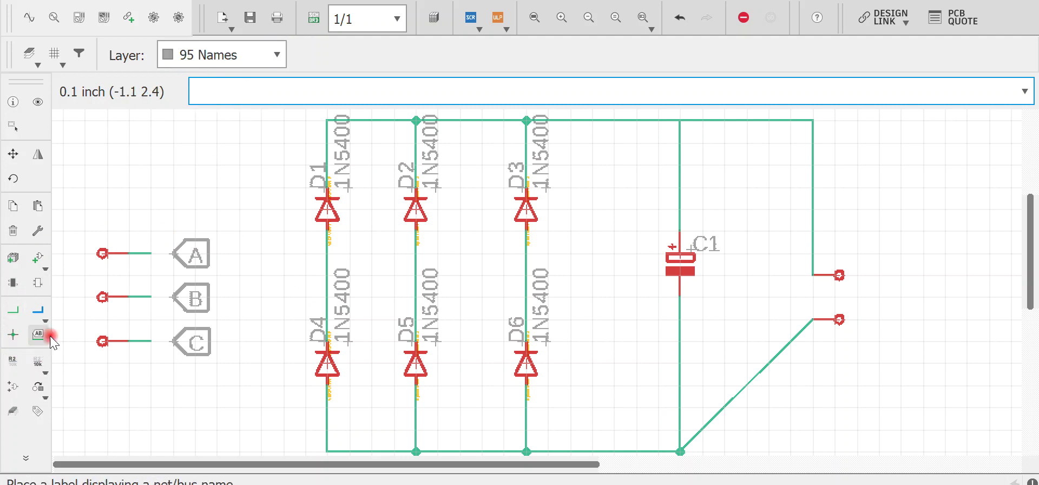
click(326, 272)
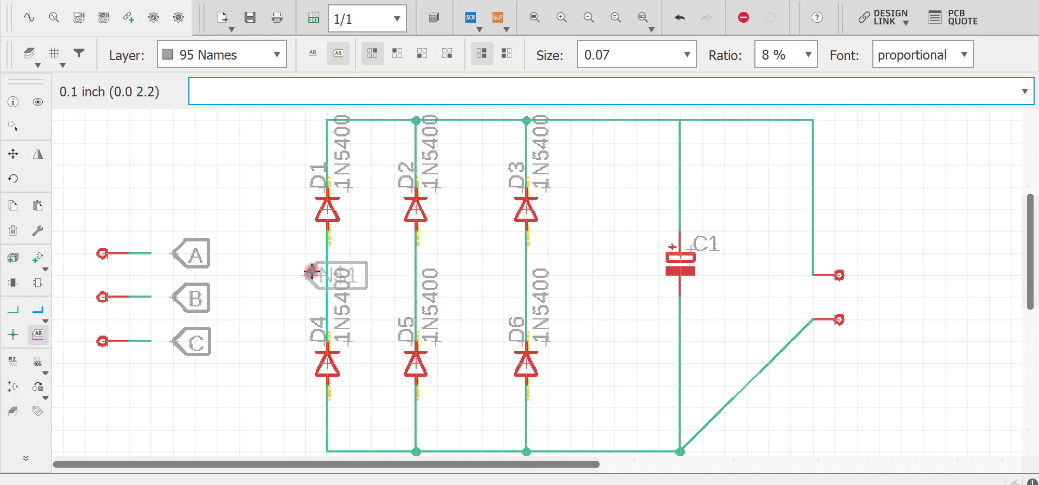
right_click(309, 271)
right_click(304, 269)
click(327, 276)
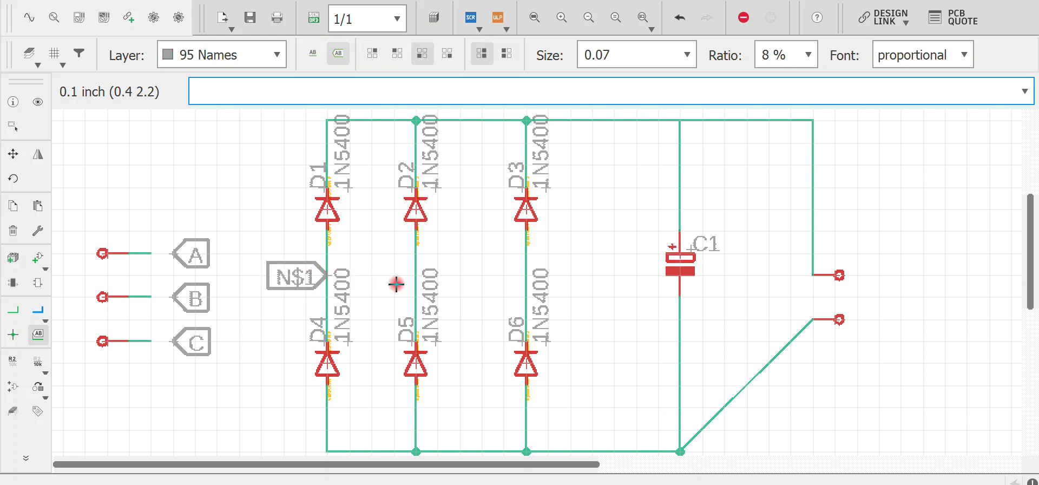
click(414, 274)
click(416, 276)
click(525, 271)
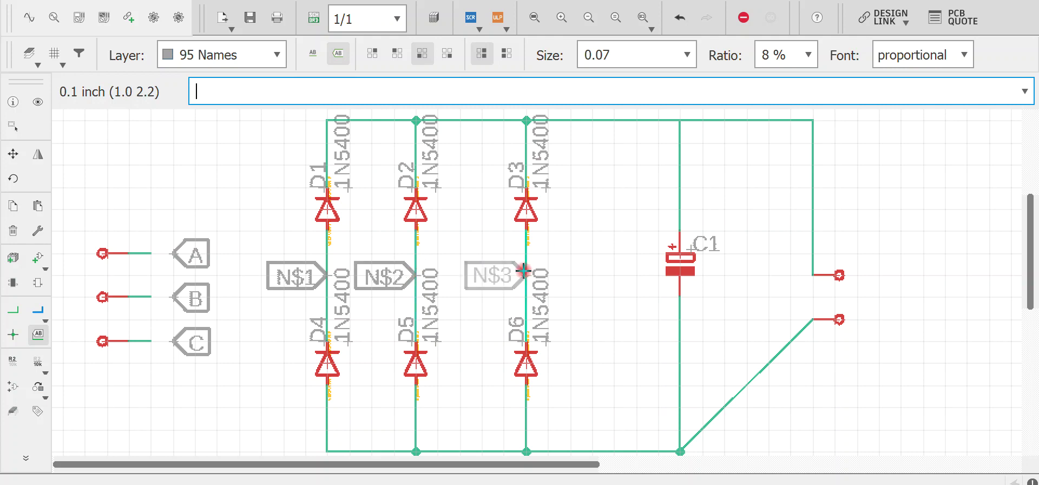
click(505, 275)
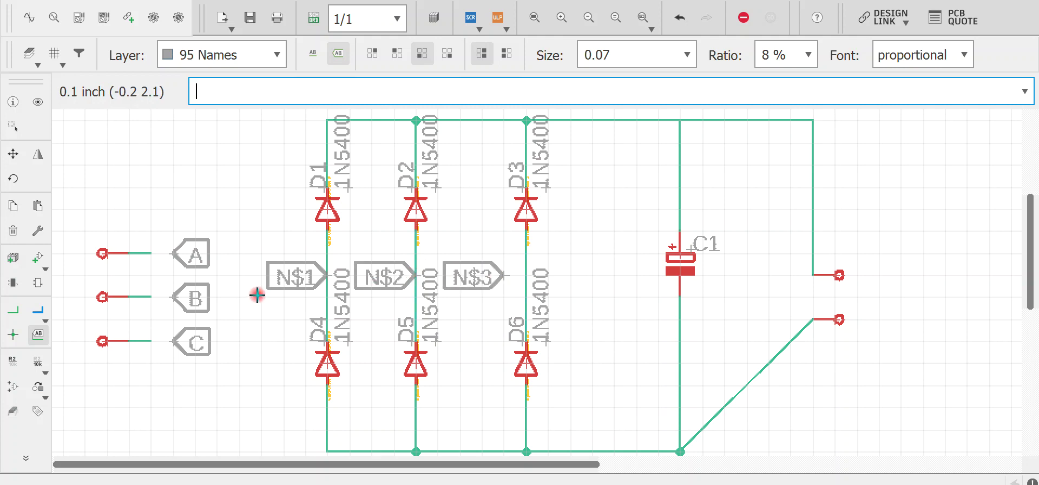
Step: Move the third midpoint label so its tip touches the net between D3 and D6
click(13, 154)
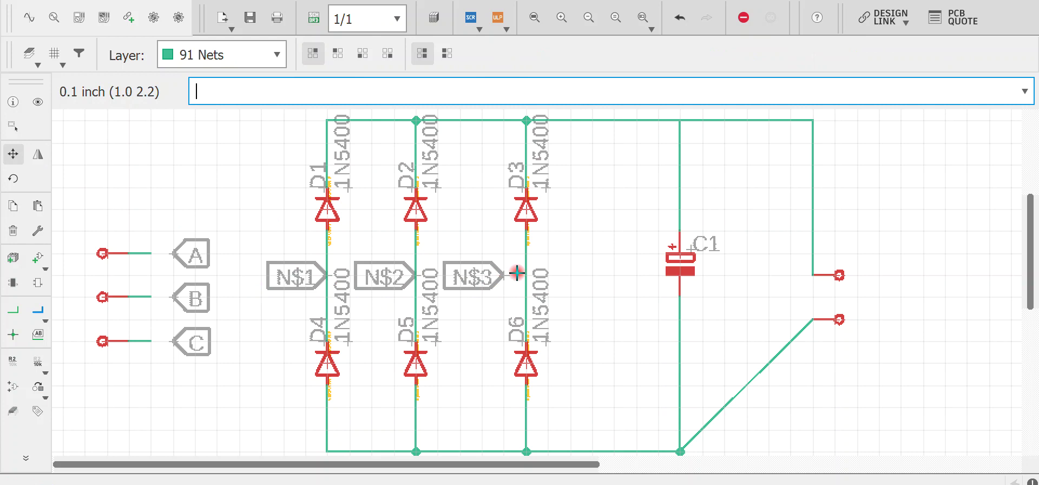
click(498, 276)
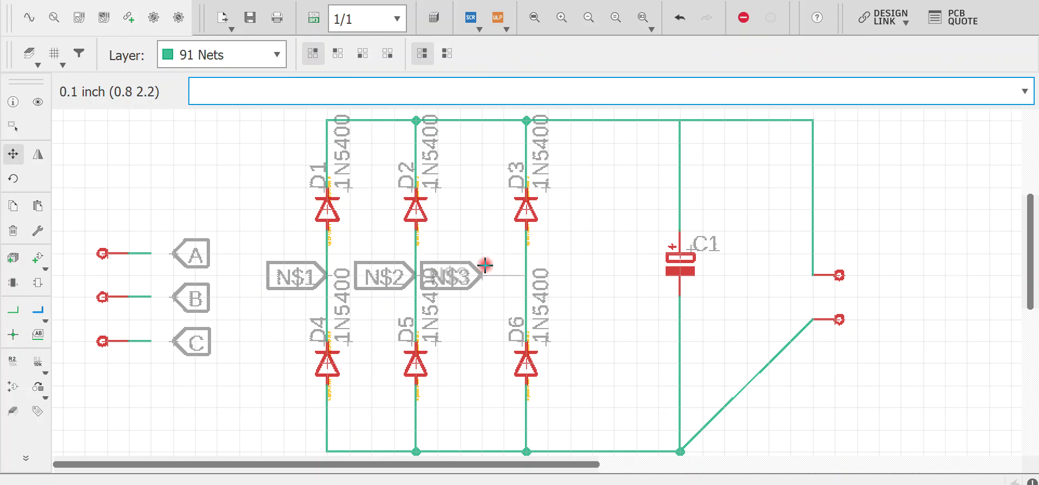
click(528, 269)
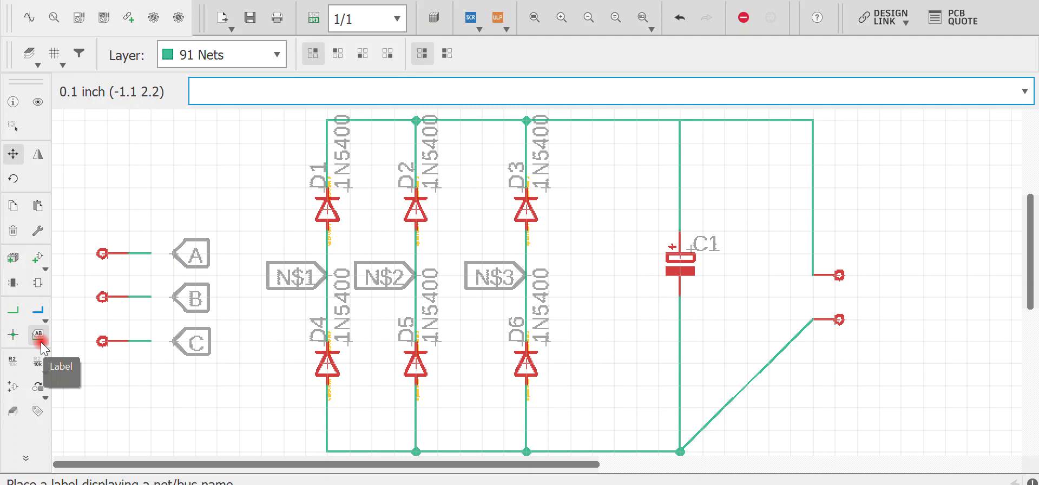
Step: Rename the net between D1 and D4 to A and connect it with the existing input net A
click(13, 361)
click(308, 276)
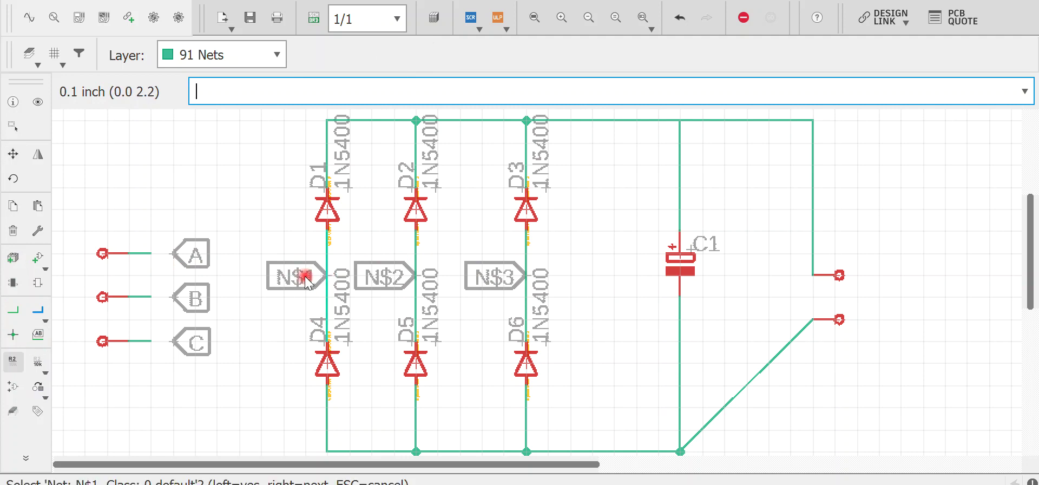
click(308, 278)
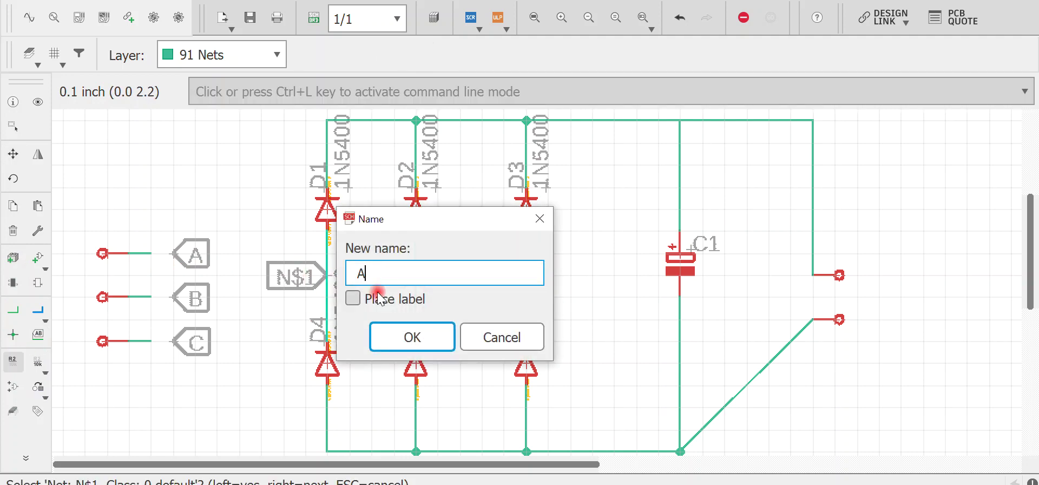
key(Return)
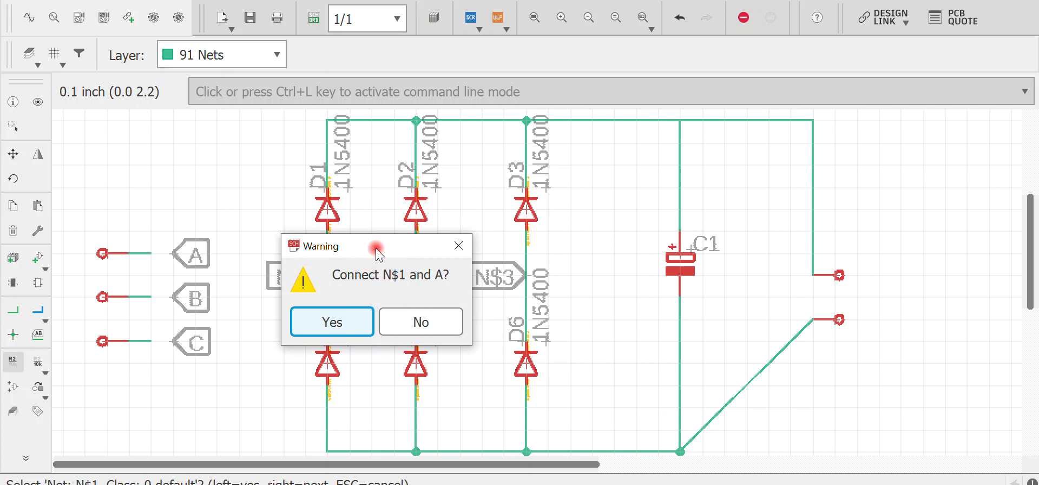
drag(377, 254, 361, 306)
click(330, 379)
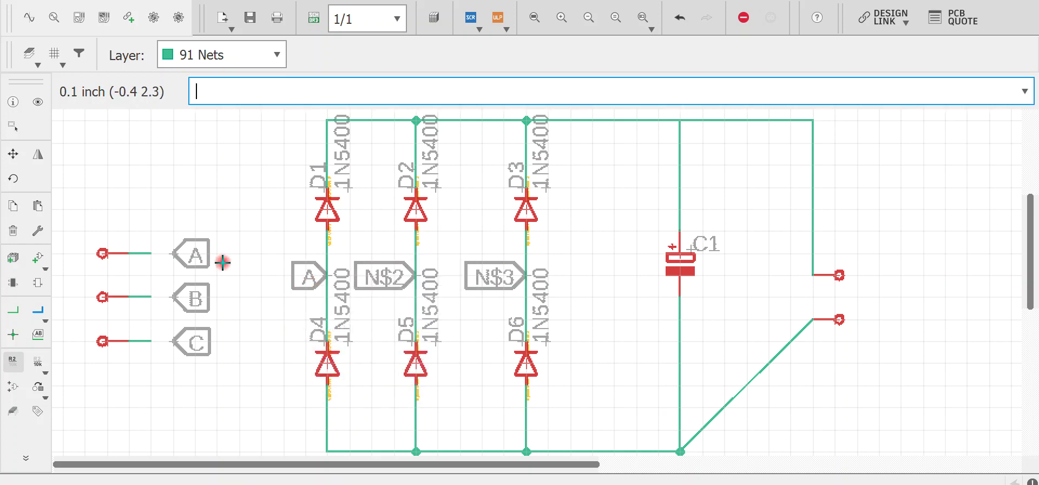
Step: Rename the D2–D5 net to B and the D3–D6 net to C, connecting each with the matching input net
click(408, 274)
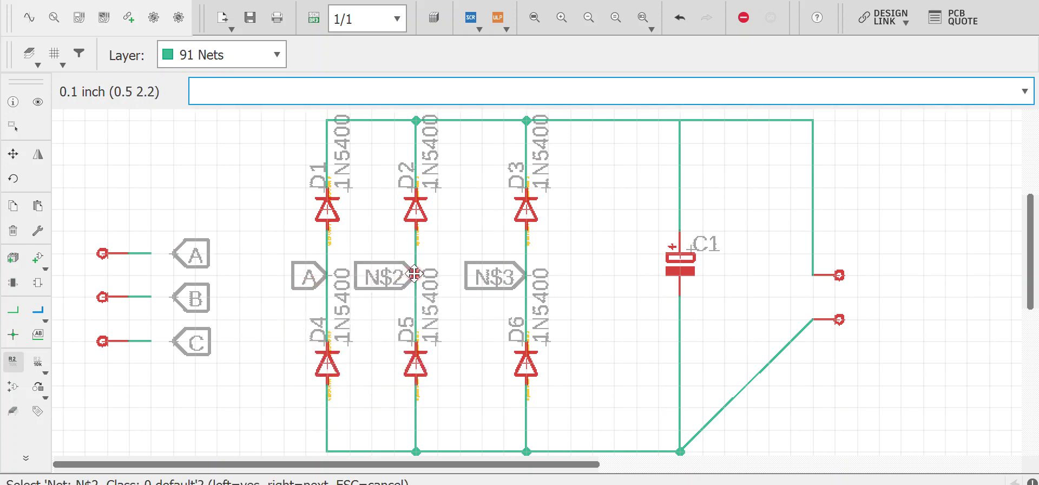
click(415, 278)
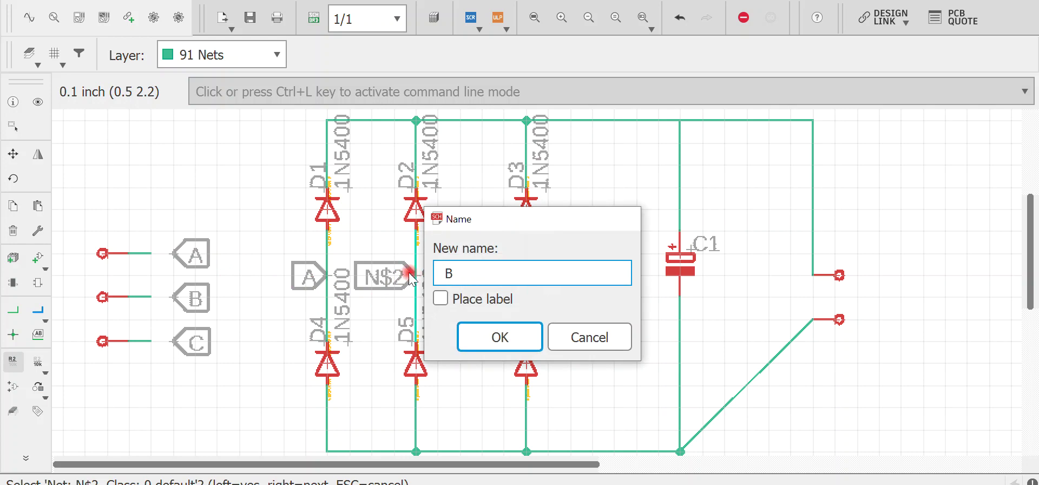
key(Return)
key(Return)
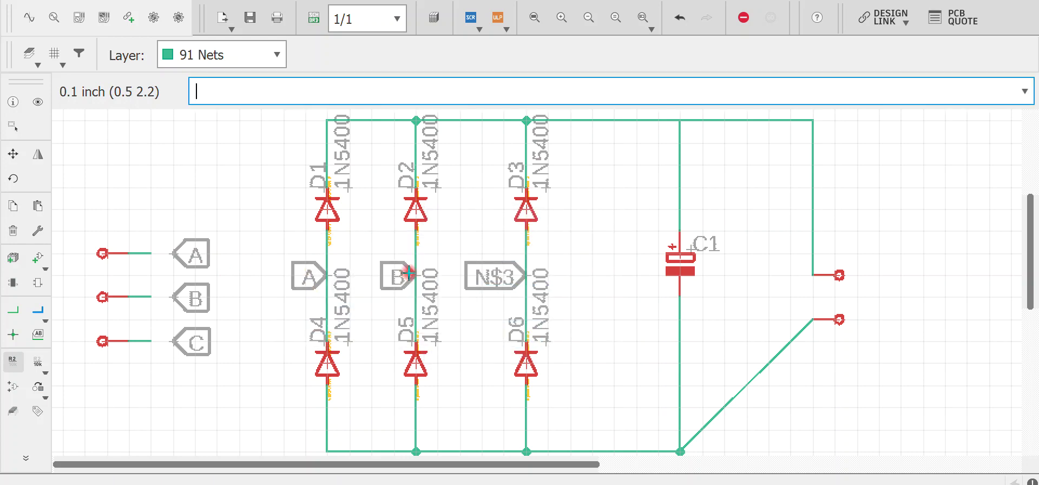
click(524, 278)
click(525, 277)
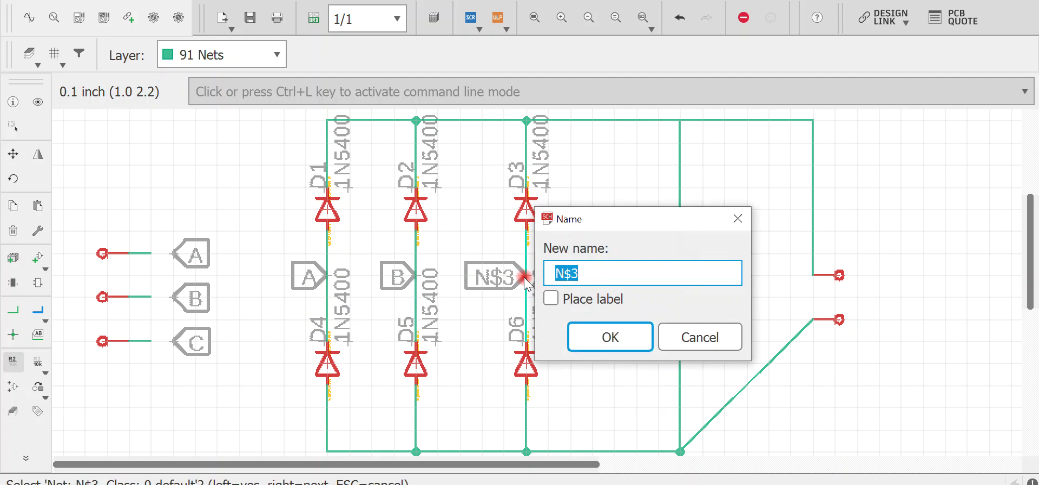
key(Return)
key(Return)
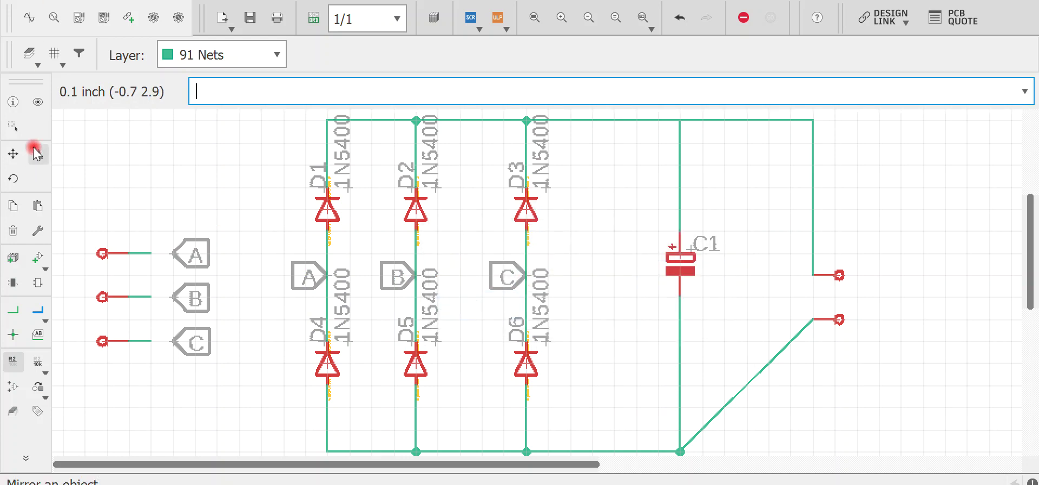
Step: Highlight the labelled input nets and the lower rectifier net with the Show tool to check their connections
click(48, 107)
click(144, 251)
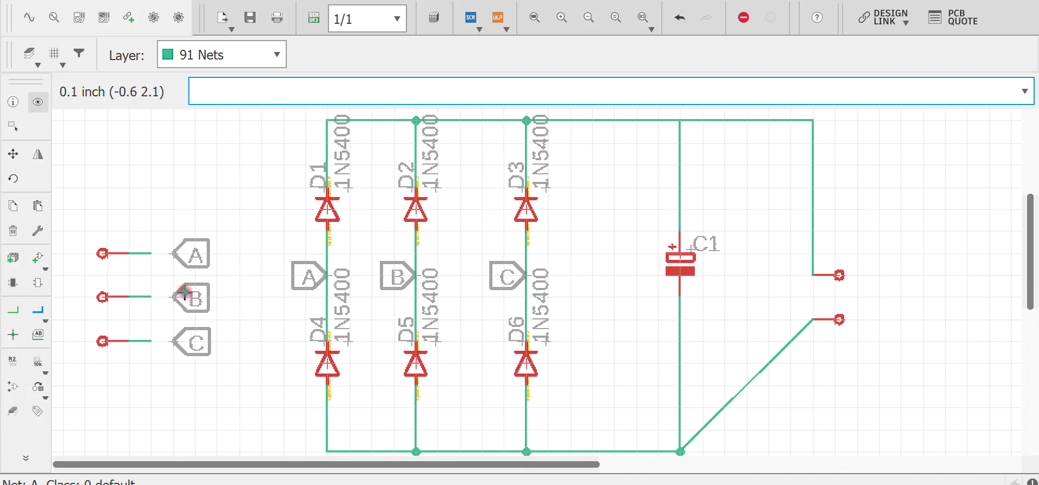
click(154, 293)
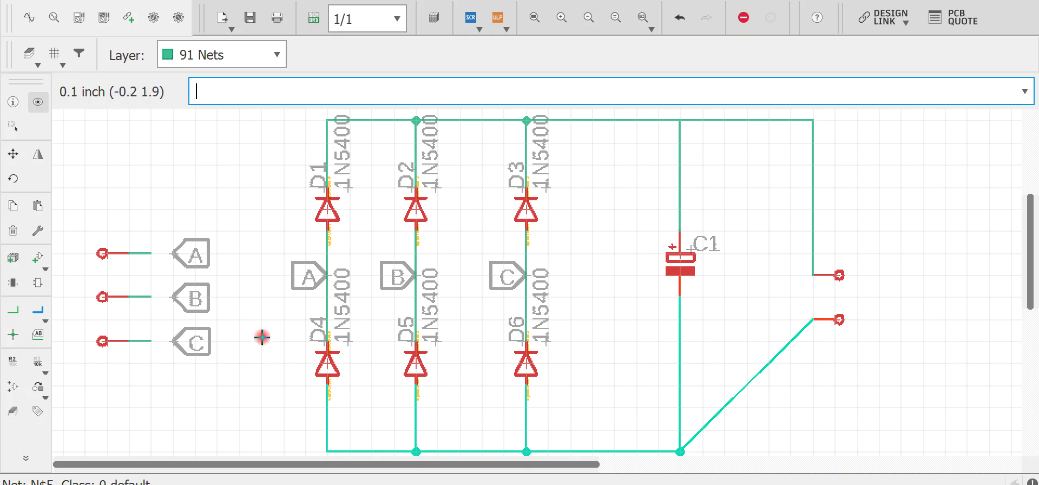
key(Escape)
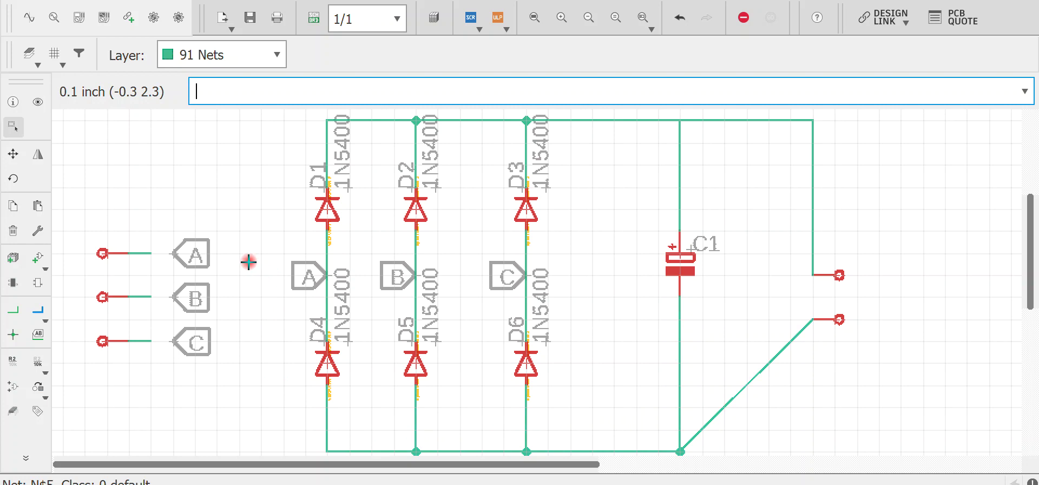
Step: Create the board layout from the schematic and switch to the board window
click(314, 20)
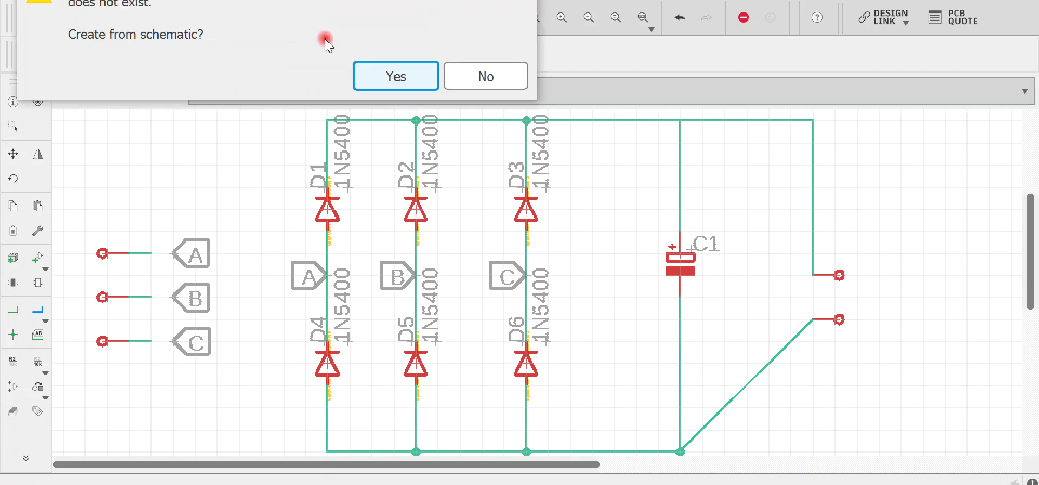
click(393, 74)
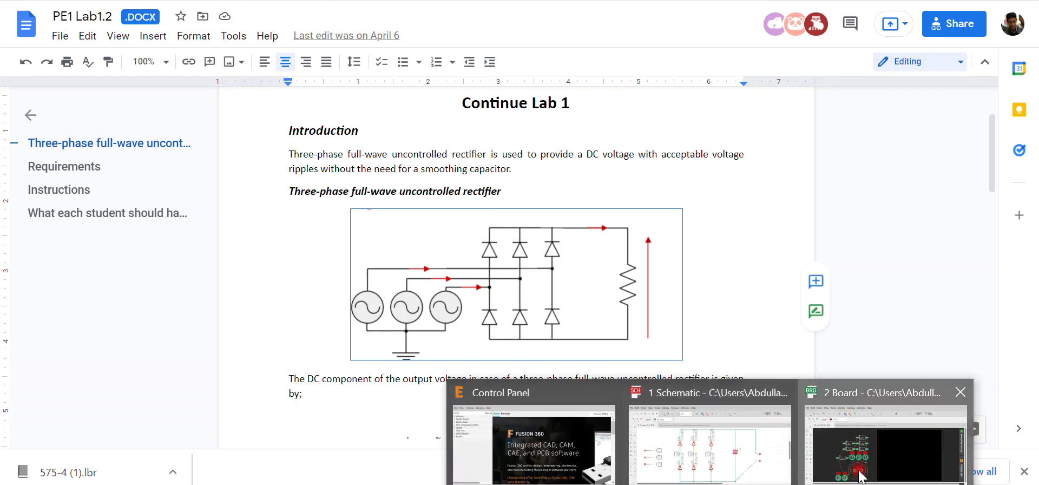
click(880, 451)
Step: Move diodes D6 and D5 into the upper part of the board outline, turned vertical and side by side
click(13, 154)
click(370, 174)
right_click(677, 214)
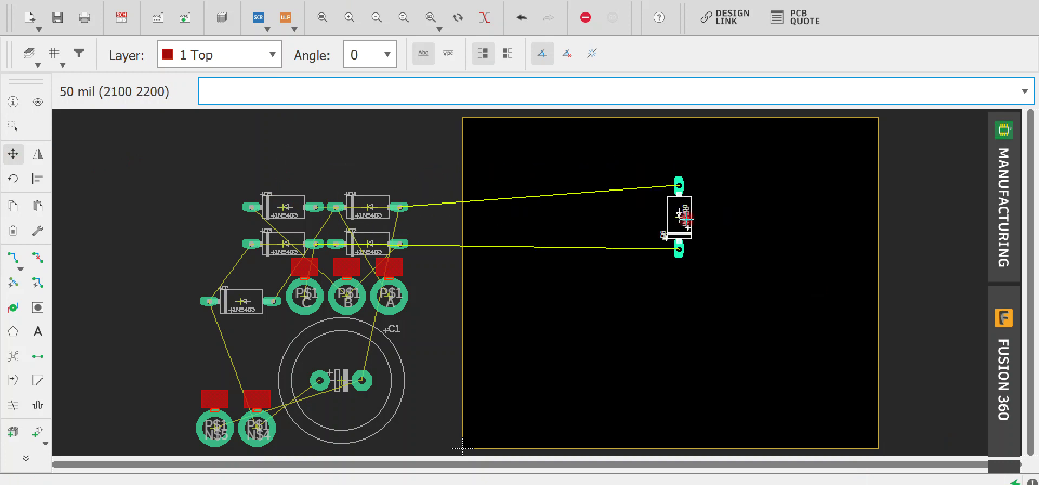
click(657, 203)
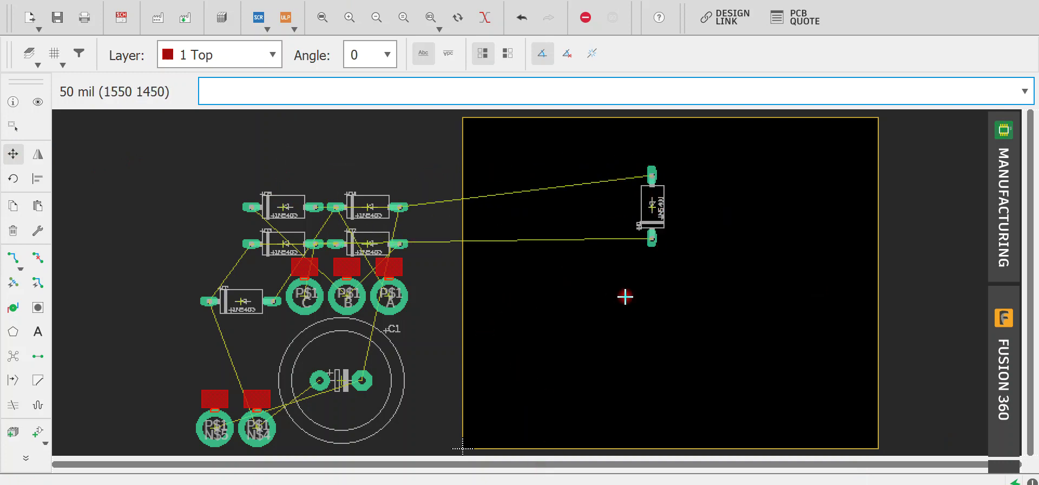
click(285, 207)
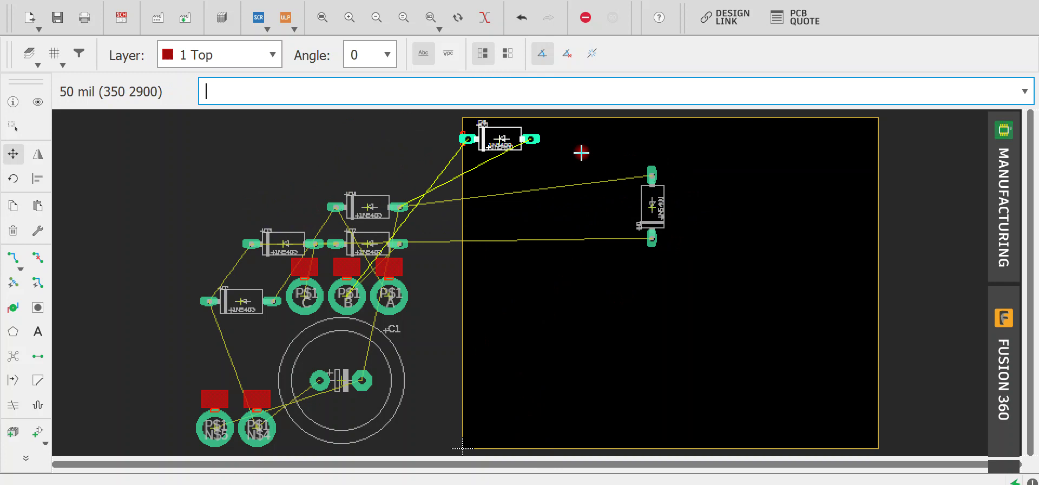
right_click(587, 211)
click(596, 207)
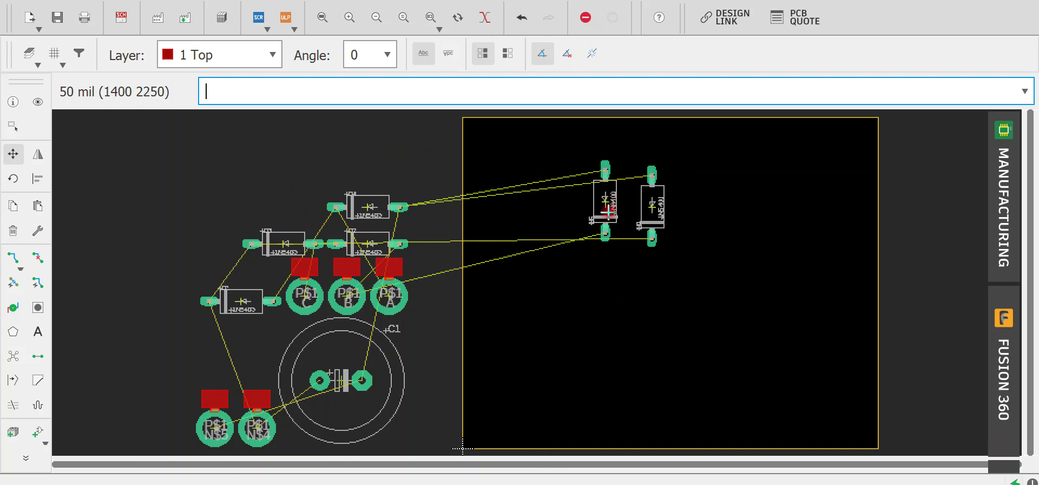
scroll(596, 217, up, 3)
scroll(682, 239, down, 2)
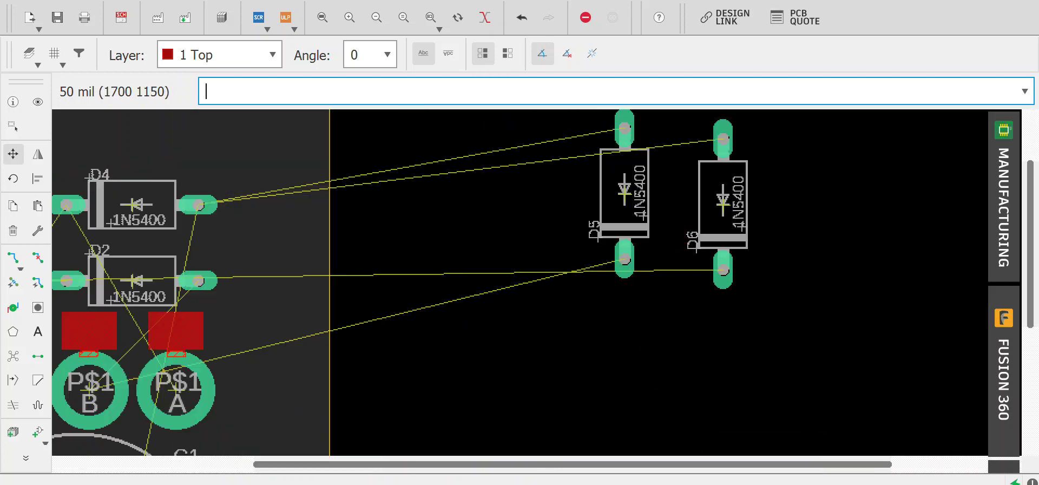
Step: Switch to the schematic and examine the arrangement and orientation of the six diodes
click(672, 464)
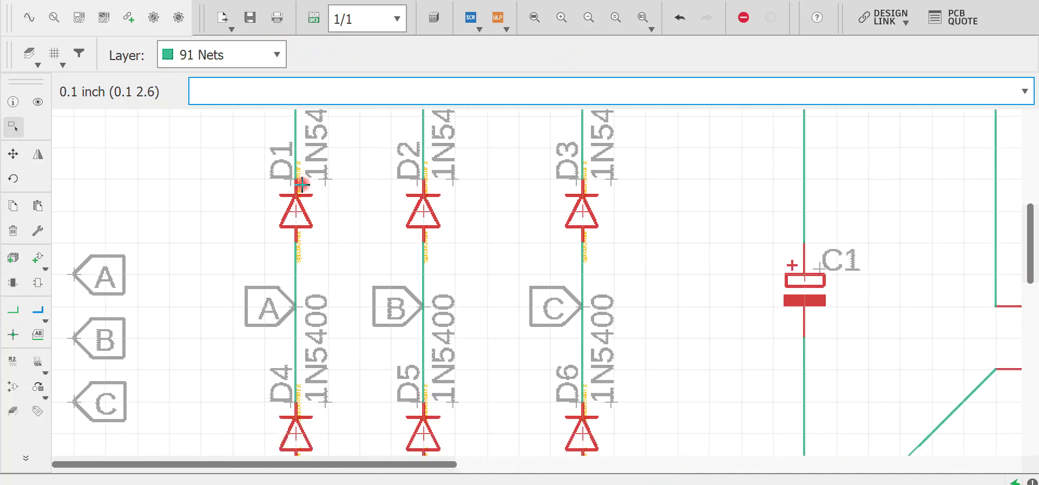
scroll(620, 181, down, 1)
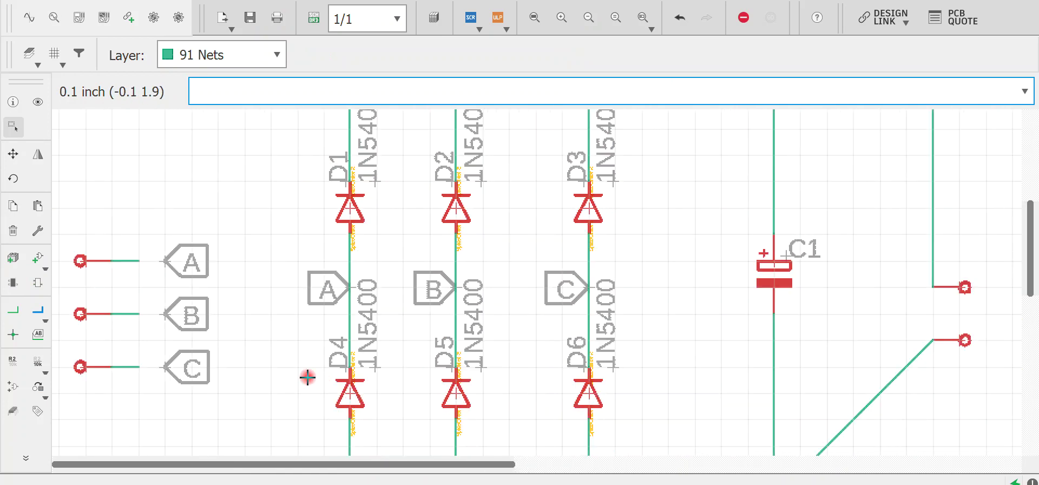
click(433, 359)
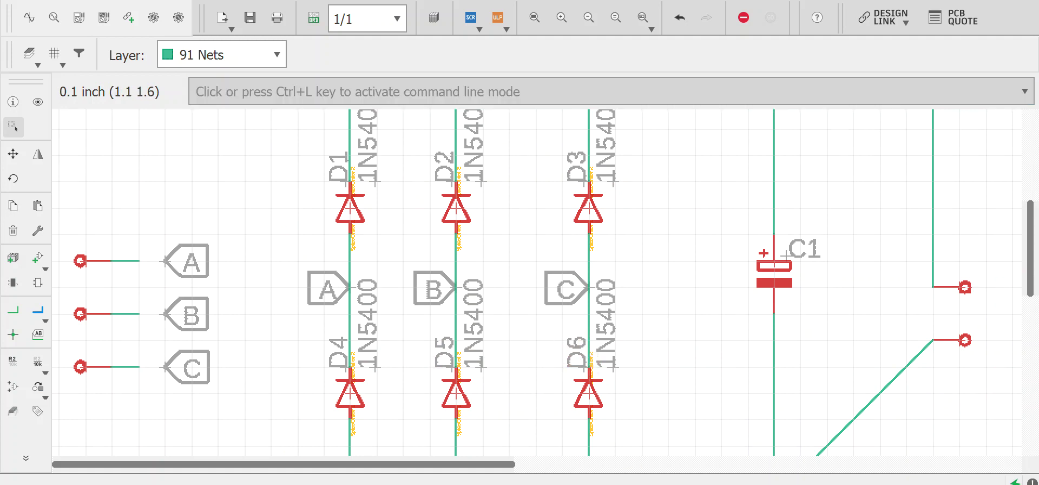
Step: Return to the board and move D5 and D6 side by side to its lower area, rotated 180 degrees so their cathode bands face up
click(841, 440)
scroll(709, 322, down, 3)
middle_drag(650, 341, 566, 101)
click(579, 154)
right_click(510, 303)
right_click(557, 325)
click(585, 329)
click(649, 139)
right_click(689, 243)
right_click(708, 303)
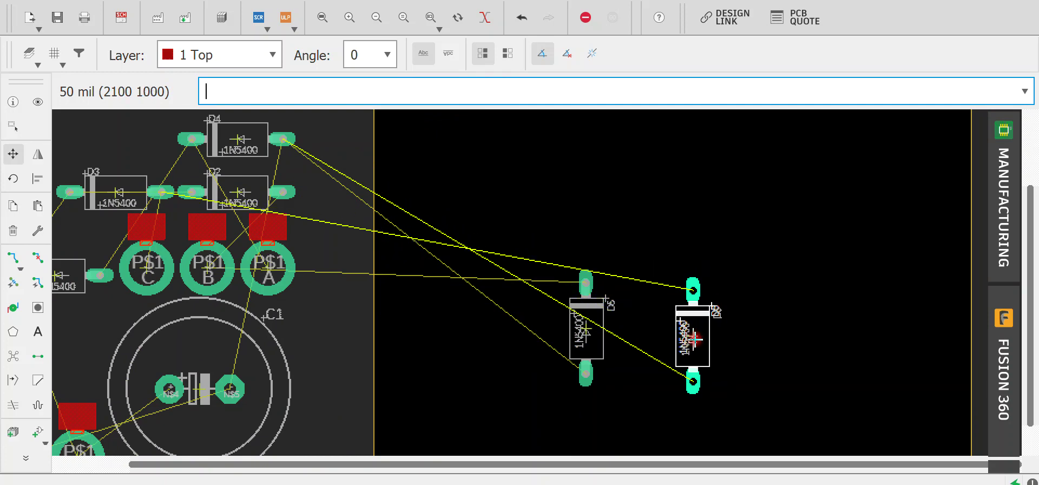
click(656, 328)
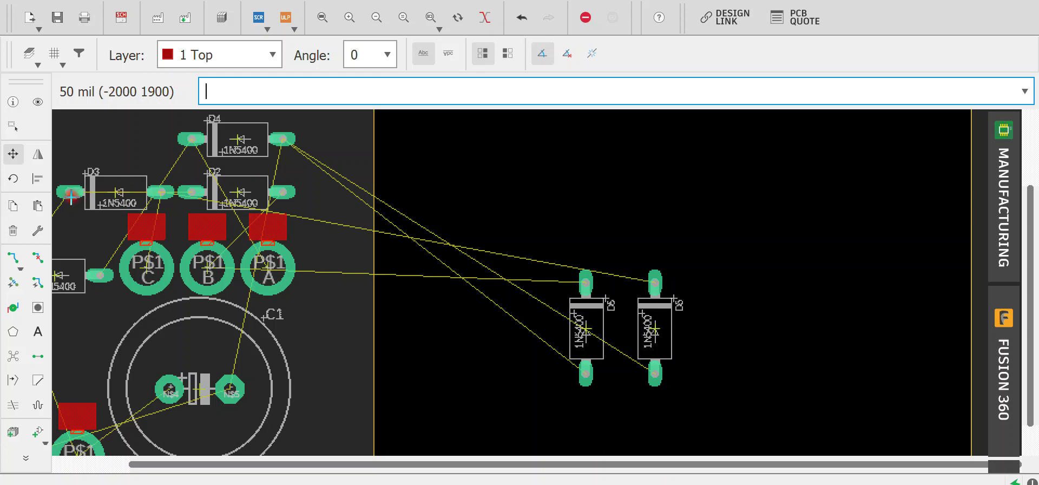
Step: Move diode D3 onto the board directly above D6, vertical with its cathode band facing up
click(109, 193)
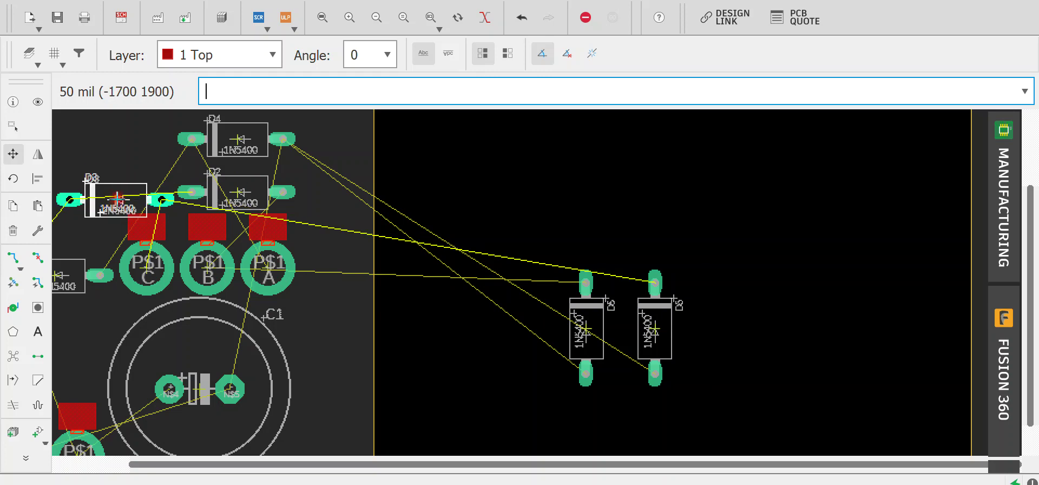
scroll(655, 168, up, 1)
middle_drag(654, 162, 687, 297)
click(685, 283)
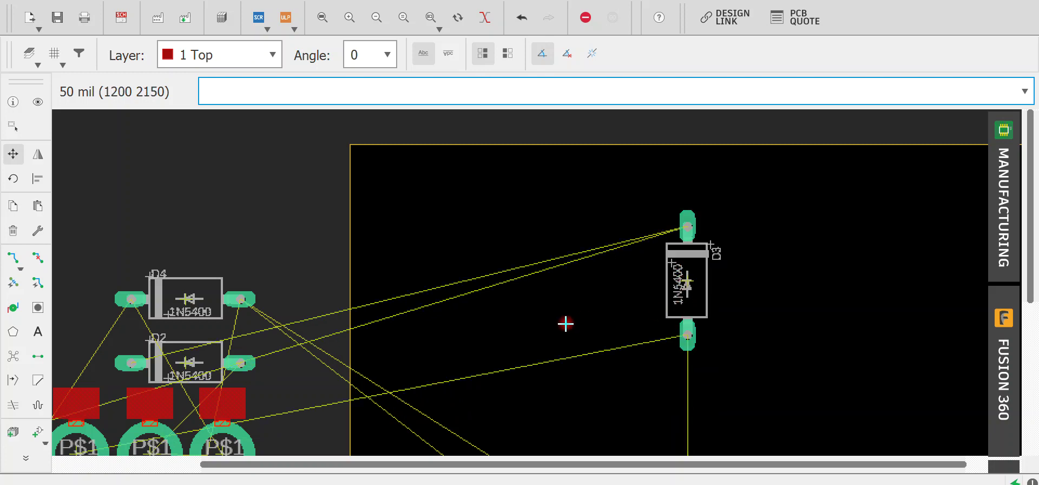
scroll(652, 246, down, 3)
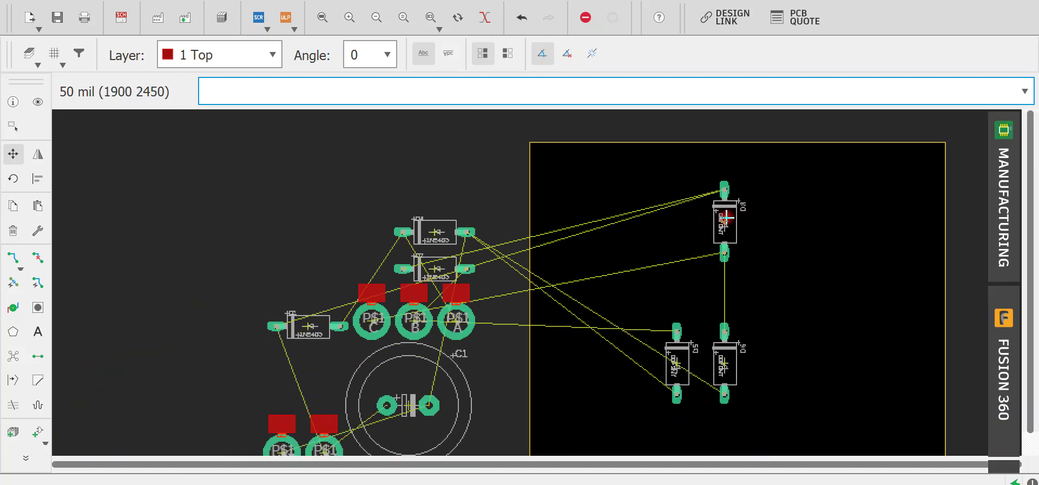
click(743, 213)
click(738, 229)
Step: Turn on the board's grid display
click(54, 52)
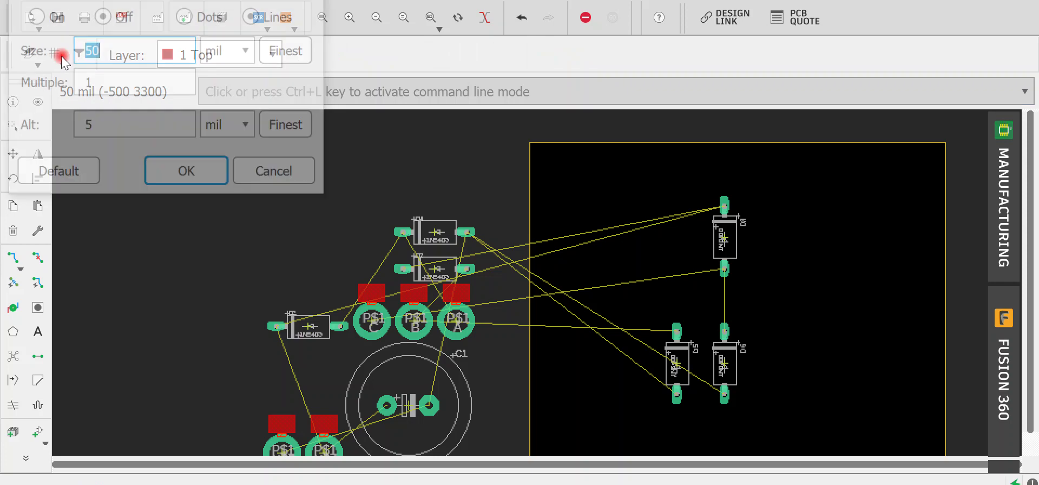
click(181, 171)
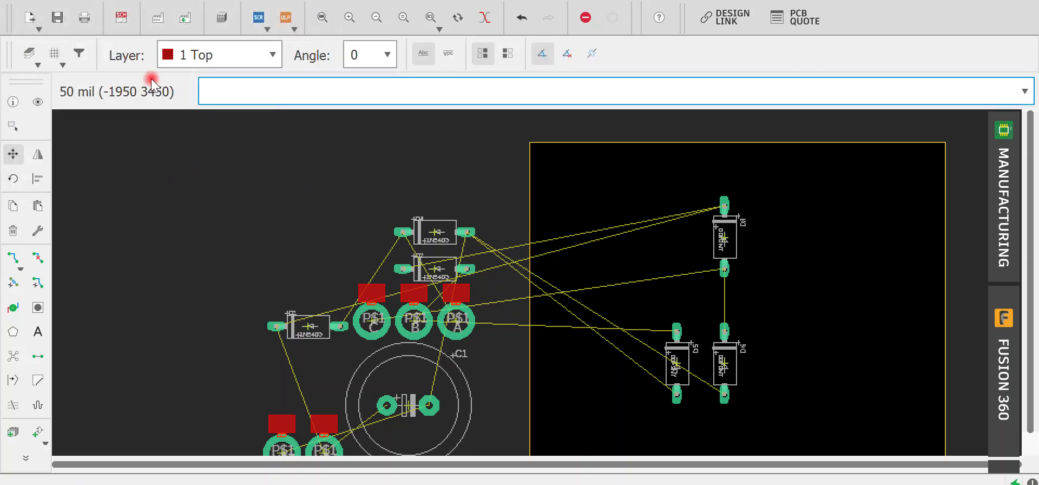
click(54, 52)
click(101, 17)
click(33, 16)
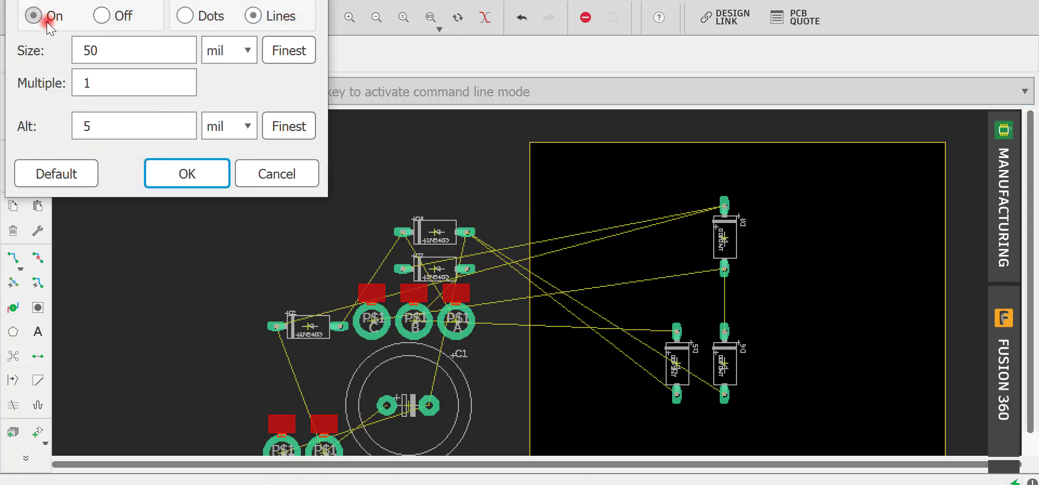
click(216, 169)
Step: Place diode D4 vertically beside D5 with its band facing up, and shift D5 slightly to line up with D4
scroll(583, 240, up, 1)
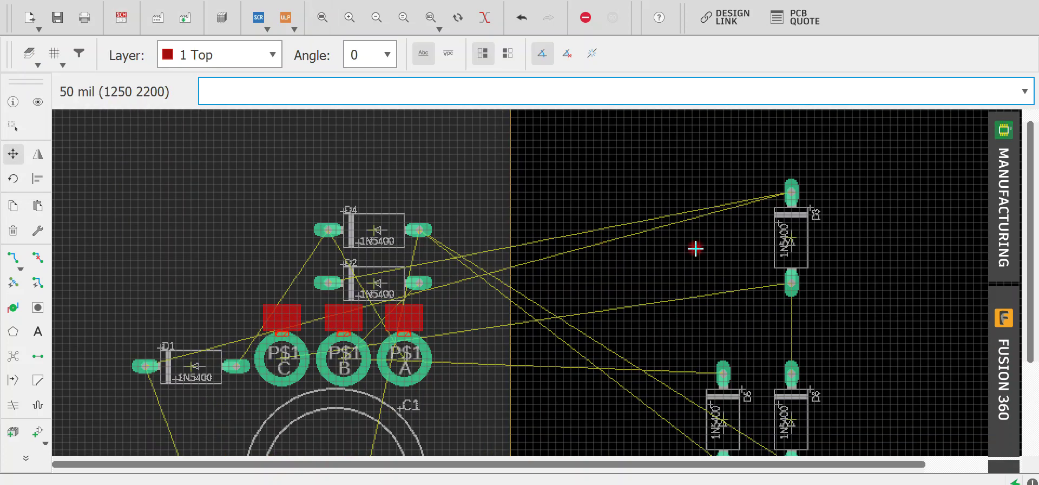
middle_drag(696, 248, 565, 243)
click(246, 227)
right_click(457, 210)
right_click(495, 254)
right_click(499, 403)
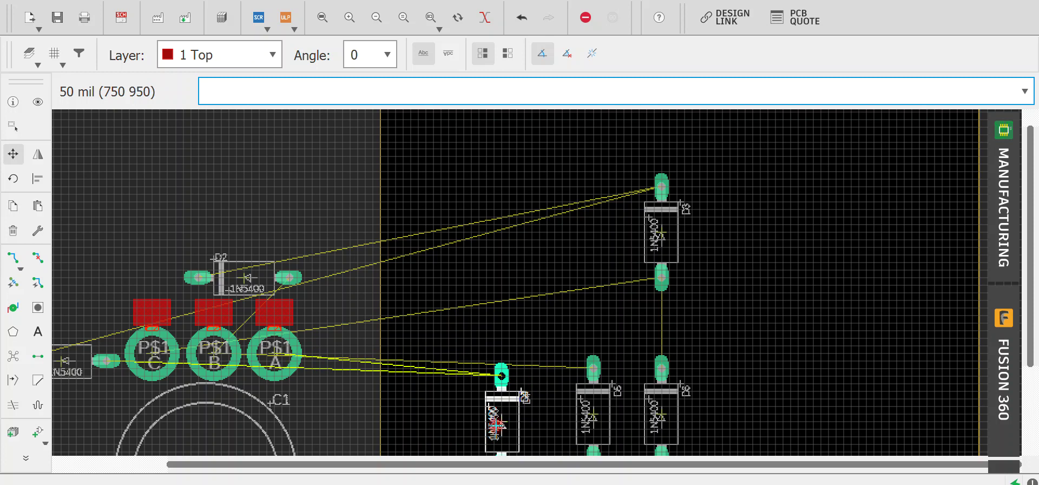
click(496, 425)
click(596, 419)
click(588, 426)
Step: Place D2 above D5 and D1 above D4, both vertical with bands facing up and in a row with D3
click(244, 277)
right_click(379, 244)
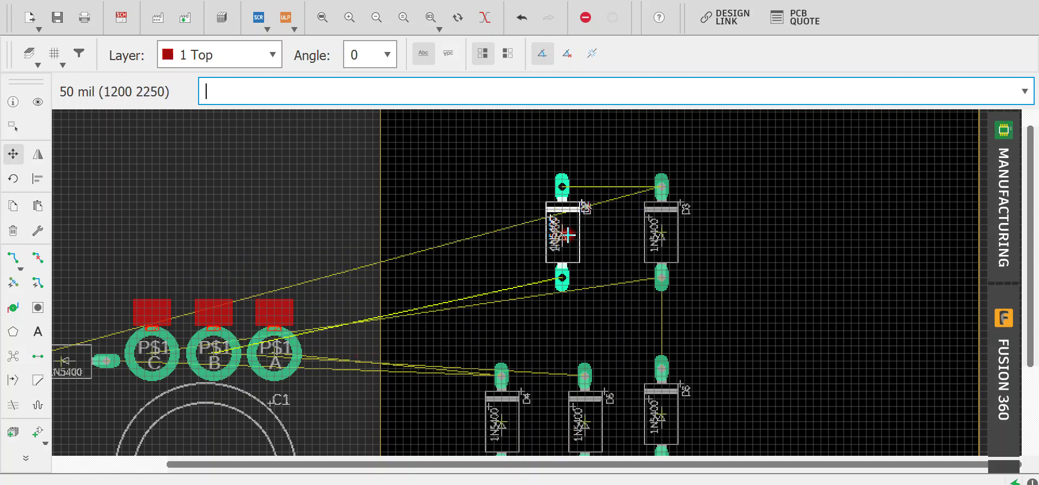
click(591, 233)
click(66, 359)
right_click(468, 202)
right_click(473, 205)
right_click(497, 230)
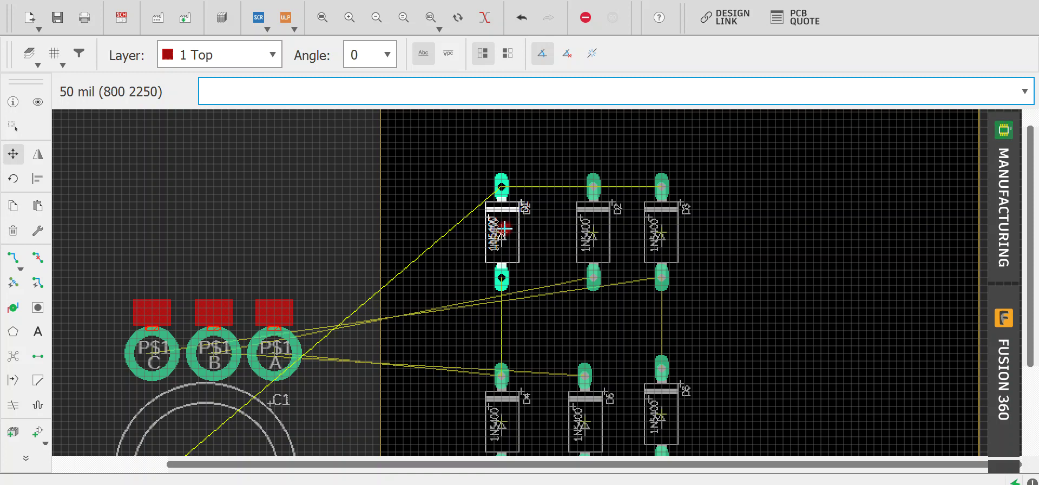
click(503, 228)
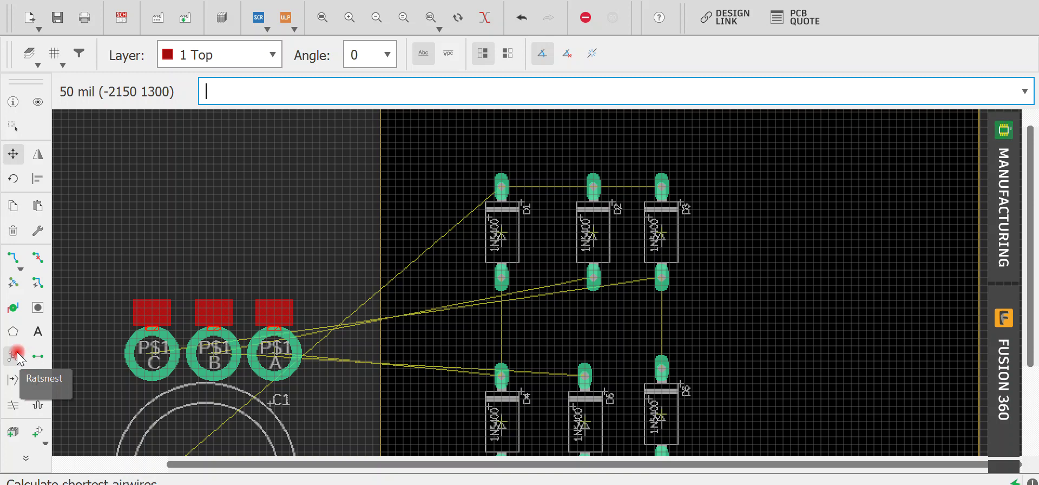
Step: Recalculate the shortest airwires with the Ratsnest command
text(ra)
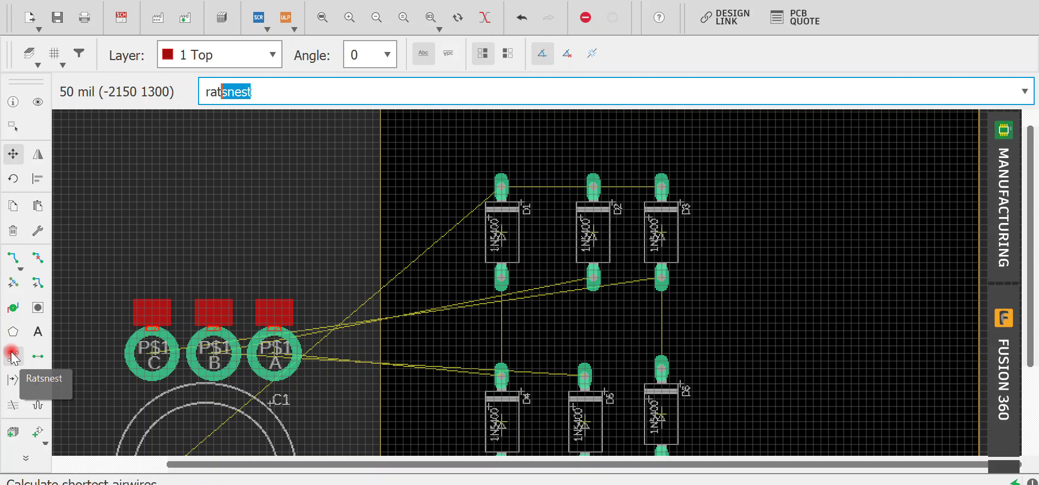
Step: Recalculate the board's shortest airwires with Ratsnest
text(t)
key(Return)
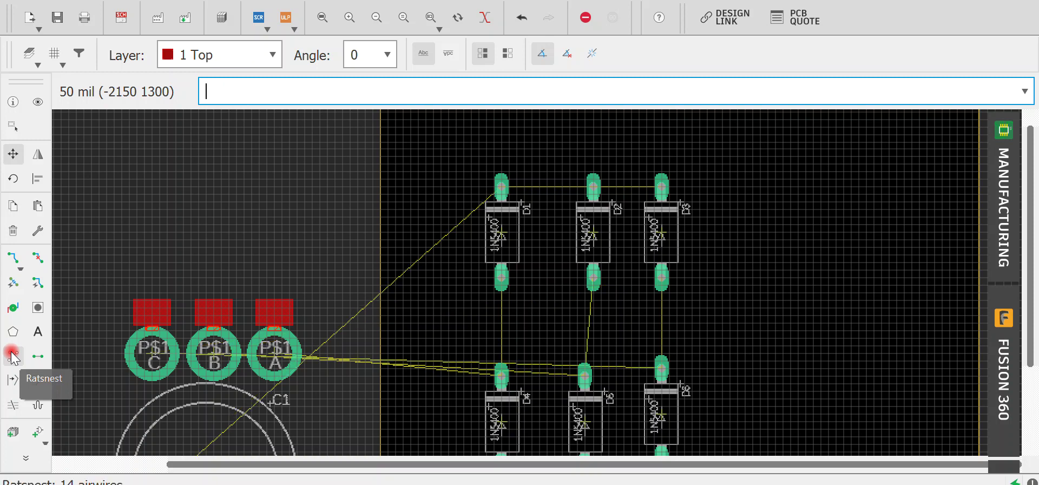
scroll(250, 395, down, 1)
scroll(326, 355, down, 1)
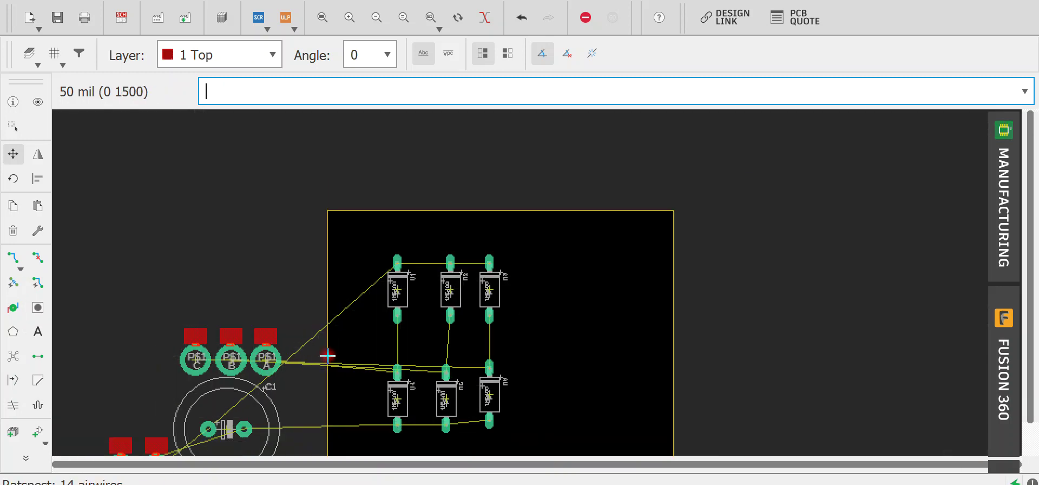
middle_drag(355, 319, 378, 232)
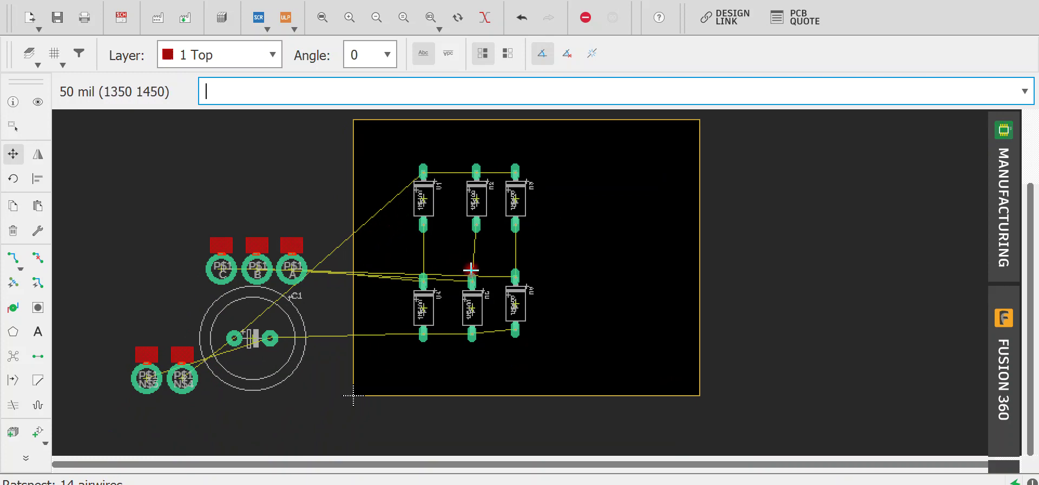
Step: Move diode D3 sideways, level with D1 and D2, so the upper row of diodes is evenly spaced
click(510, 190)
scroll(533, 207, up, 3)
click(522, 203)
click(542, 203)
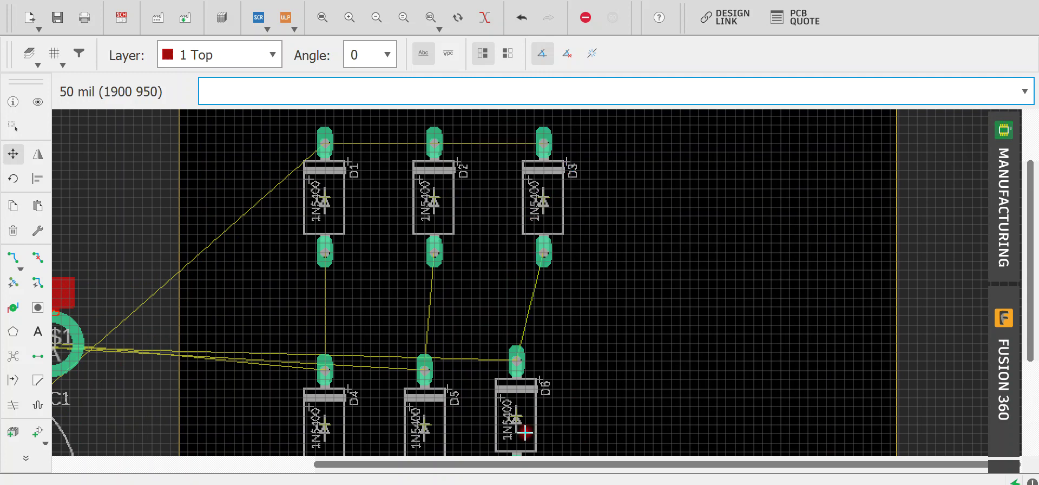
Step: Move diode D6 directly below D3 and diode D5 directly below D2 so their airwires run vertically
click(516, 418)
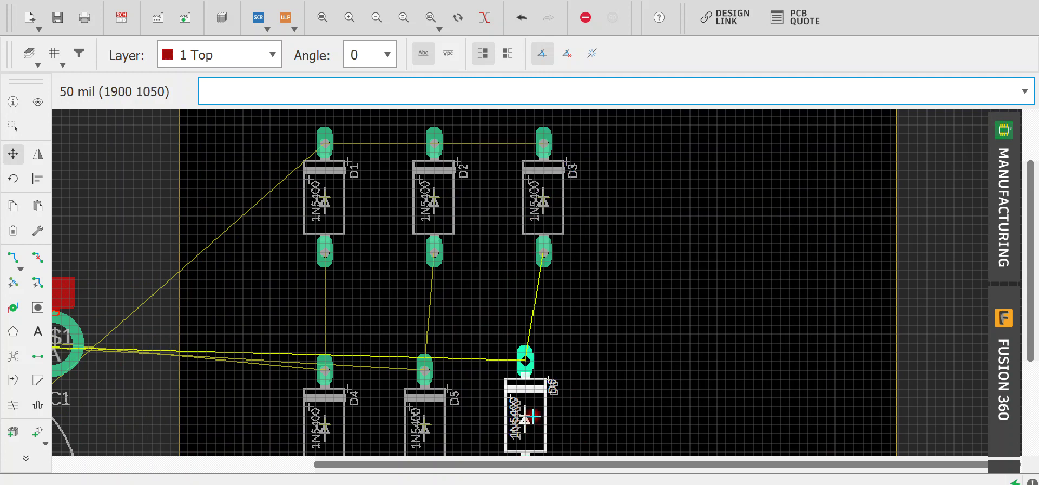
click(543, 417)
click(426, 427)
click(441, 429)
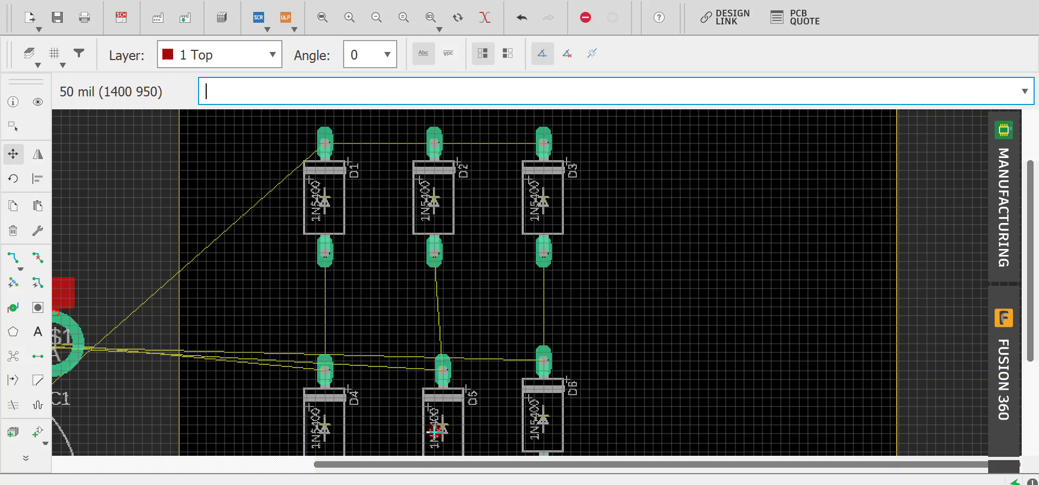
click(434, 430)
click(433, 425)
scroll(425, 308, down, 4)
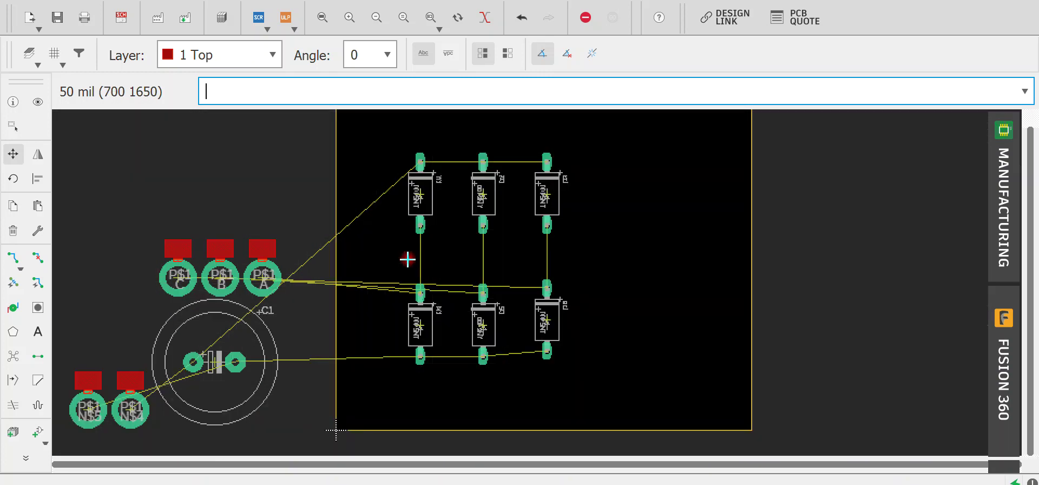
Step: Place the N$4 and N$5 output pads along the board's right edge, each rotated 90 degrees and aligned one above the other
click(156, 379)
right_click(697, 182)
click(720, 169)
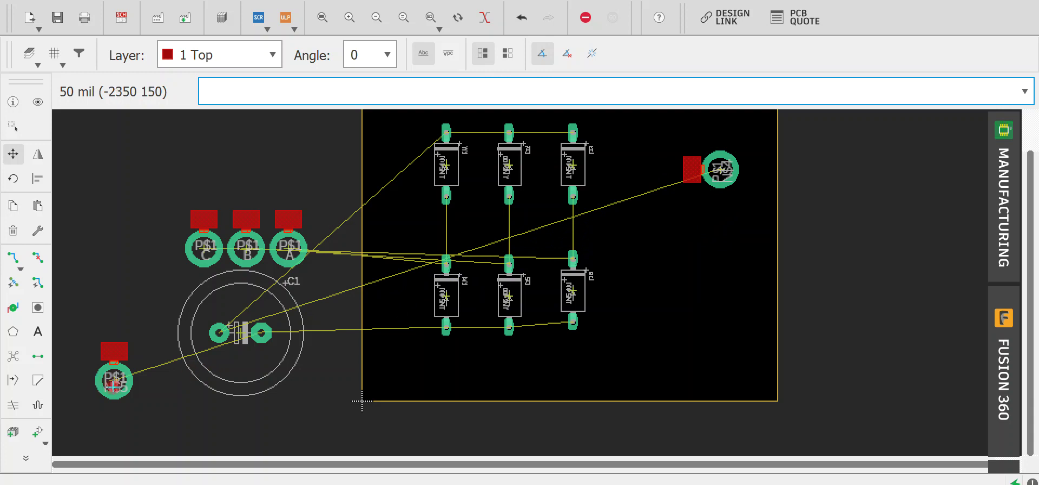
click(115, 380)
right_click(736, 266)
click(753, 273)
click(721, 171)
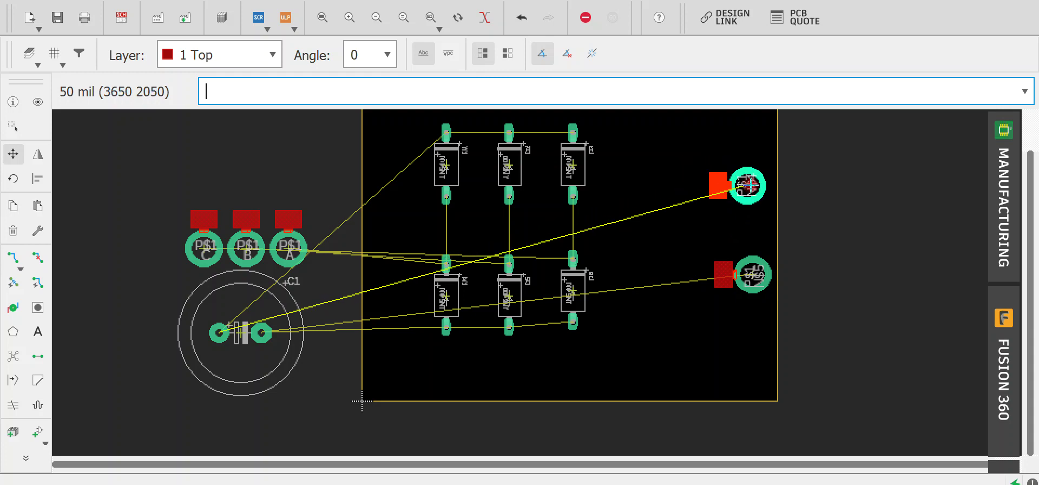
click(751, 181)
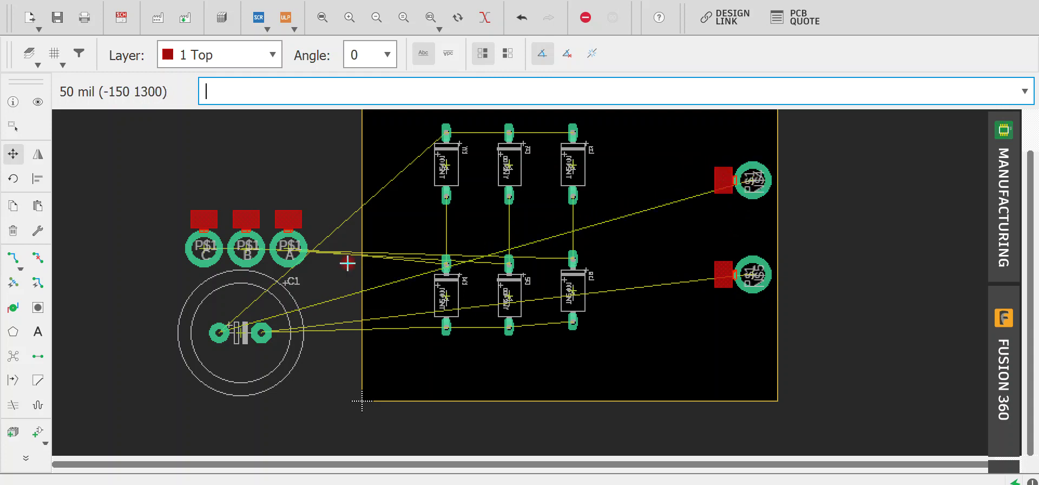
Step: Place input pad A at the board's left edge beside D1, rotated 270 degrees so its rectangular part faces the diodes
click(292, 248)
right_click(343, 227)
right_click(362, 204)
right_click(363, 204)
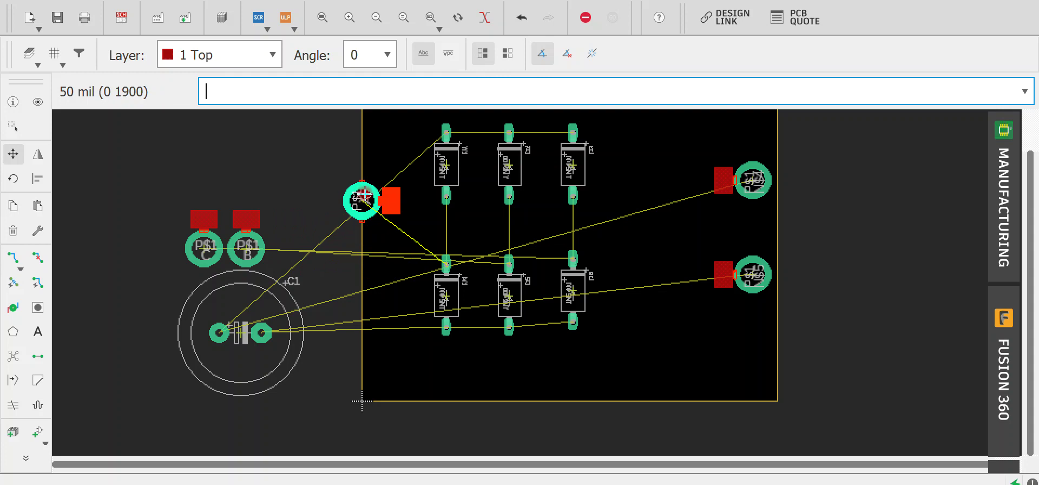
click(382, 196)
Step: Place input pad B at the board's left edge directly below pad A, rotated 270 degrees
click(247, 248)
right_click(375, 255)
right_click(378, 254)
right_click(382, 254)
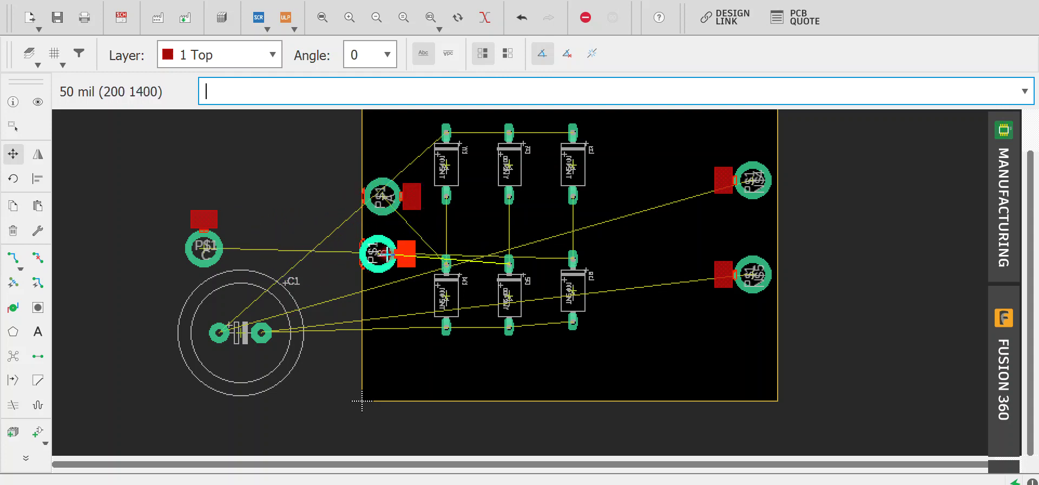
click(383, 249)
Step: Place input pad C at the board's left edge directly below pad B, rotated 270 degrees
click(241, 246)
right_click(357, 282)
right_click(362, 282)
right_click(363, 282)
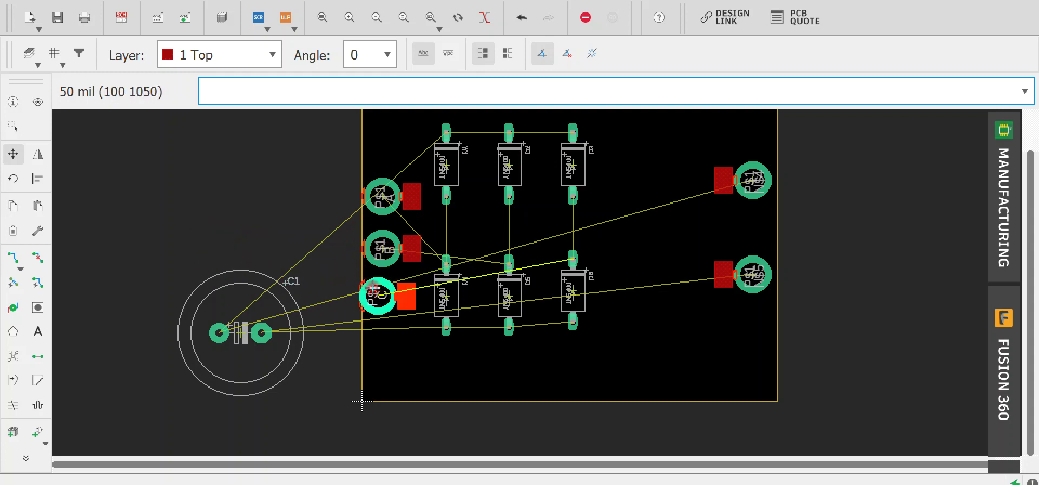
click(380, 295)
Step: Move the board outline's left edge outward so pads A, B and C lie fully inside the board
click(11, 156)
click(363, 171)
click(347, 165)
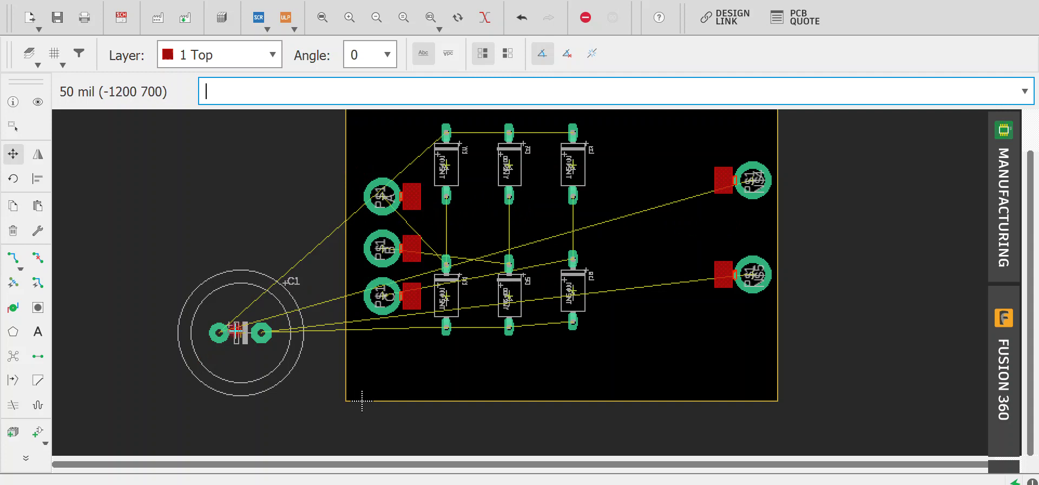
Step: Place capacitor C1 upright between the diodes and the output pads, its positive lead uppermost, and recalculate the airwires
click(241, 327)
right_click(622, 222)
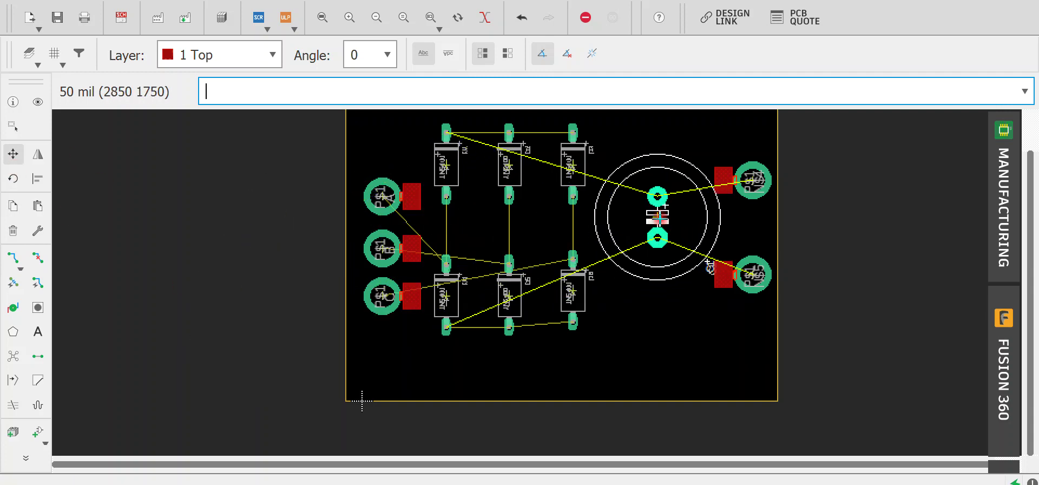
click(655, 223)
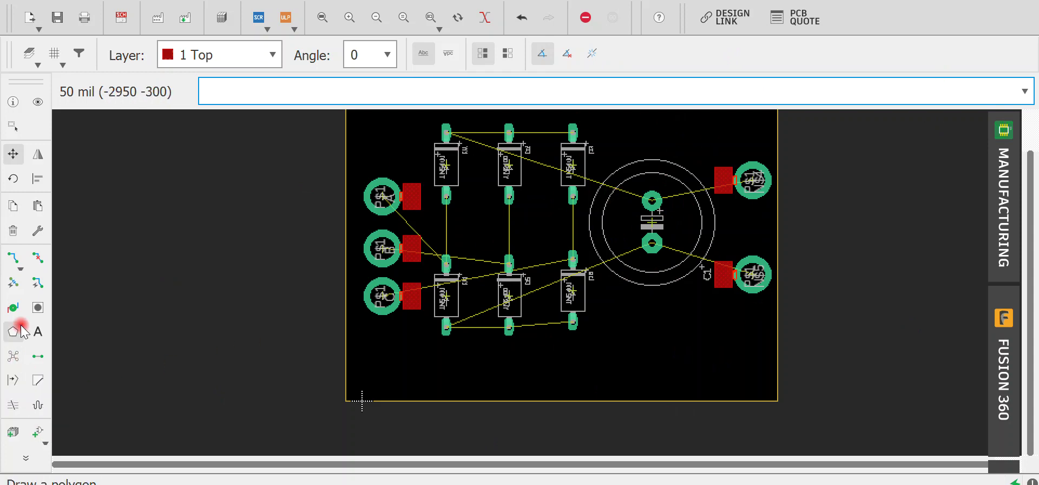
click(13, 355)
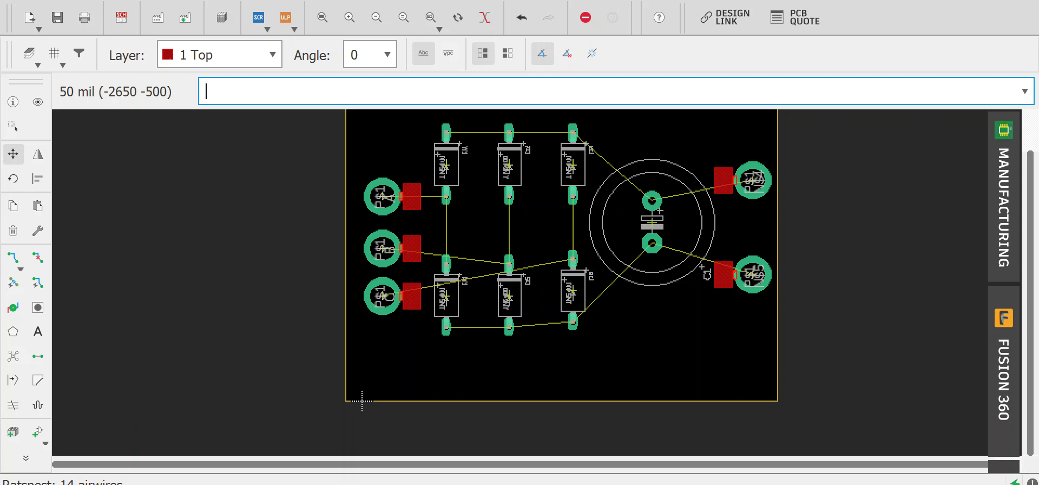
Step: Open the design rule check (DRC) settings for the board
click(36, 258)
click(40, 283)
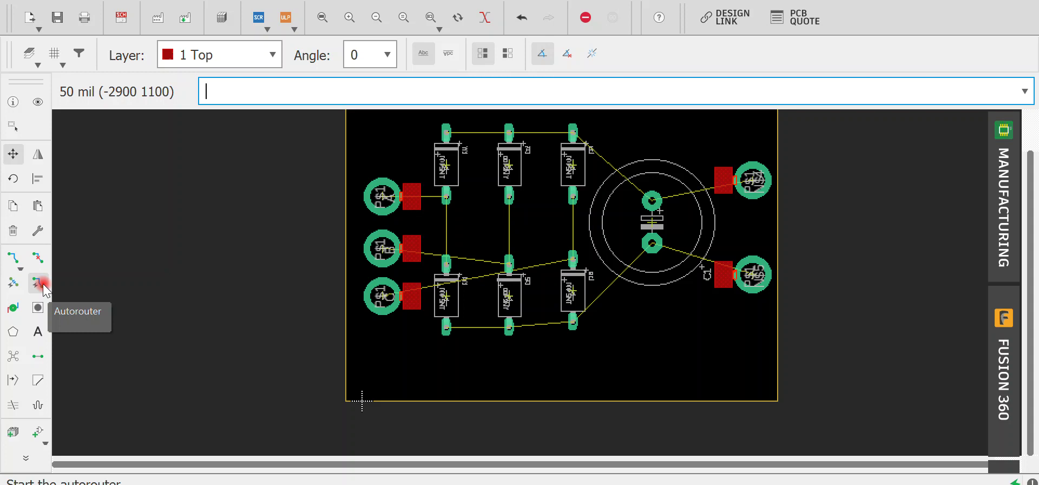
text(rc)
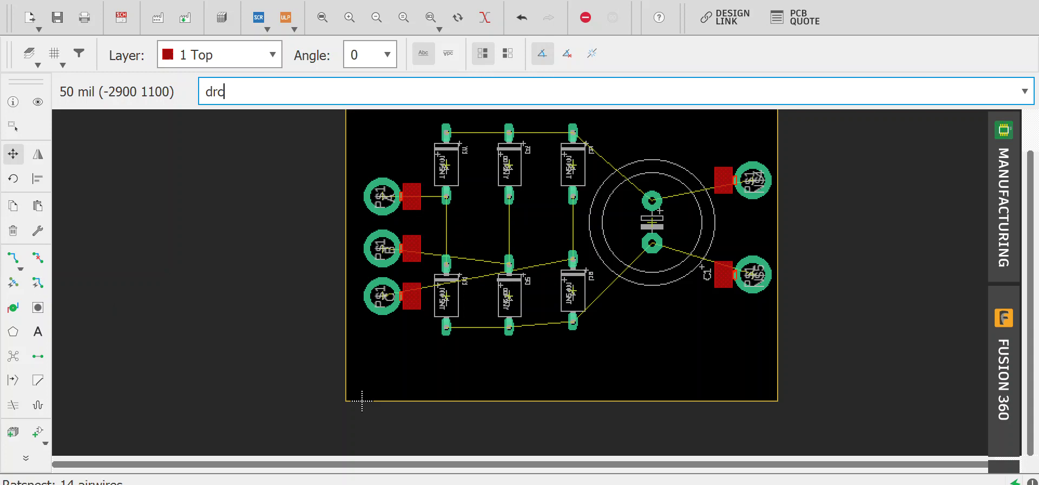
key(alt+t)
click(242, 47)
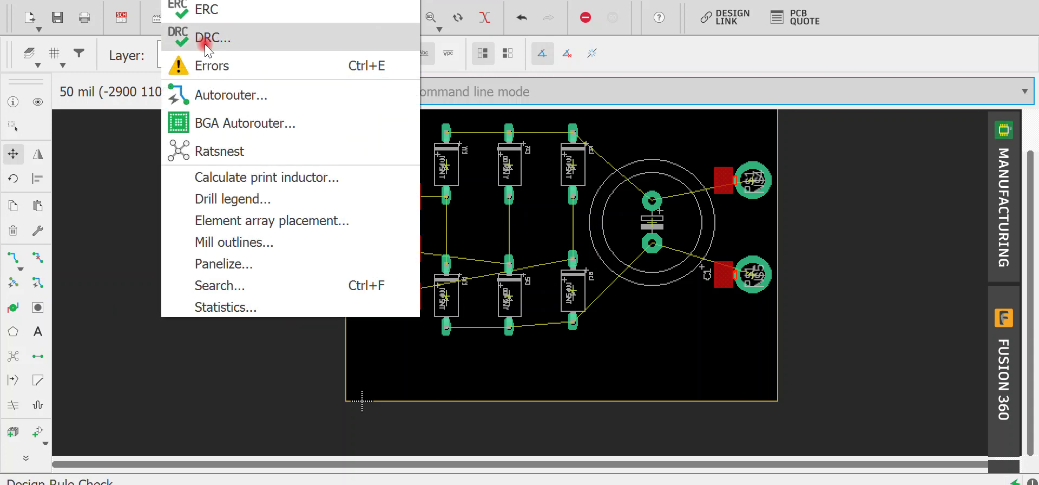
click(83, 232)
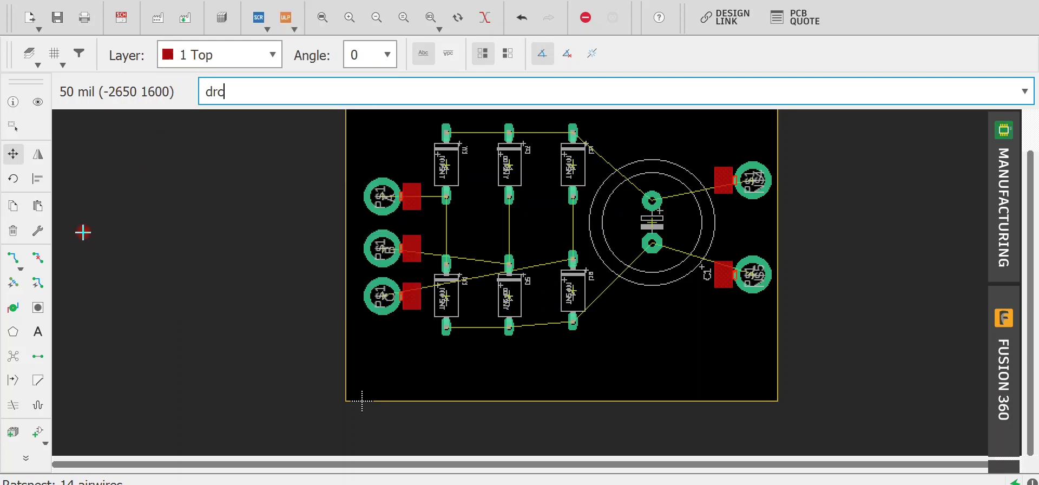
click(127, 186)
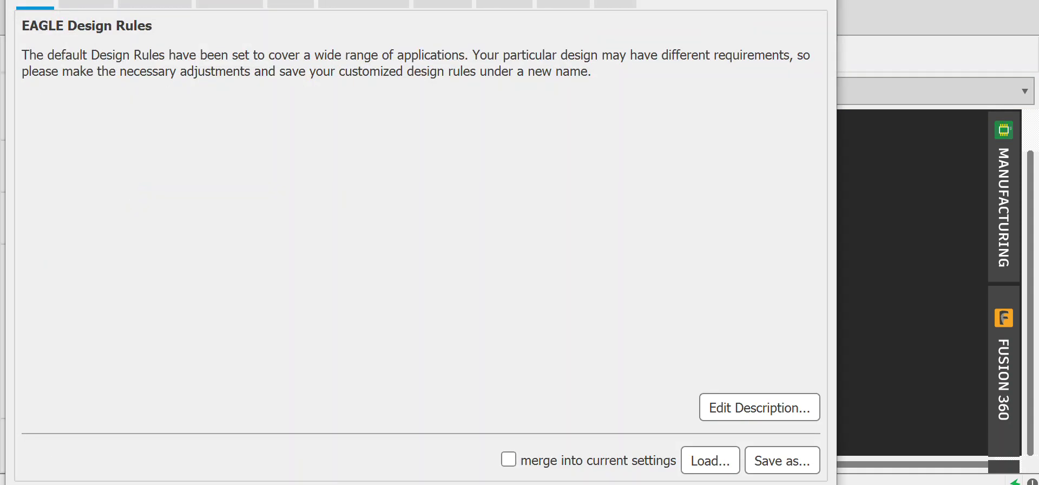
Step: Set the Minimum Width to 2mm in the Sizes design rules
drag(206, 27, 223, 25)
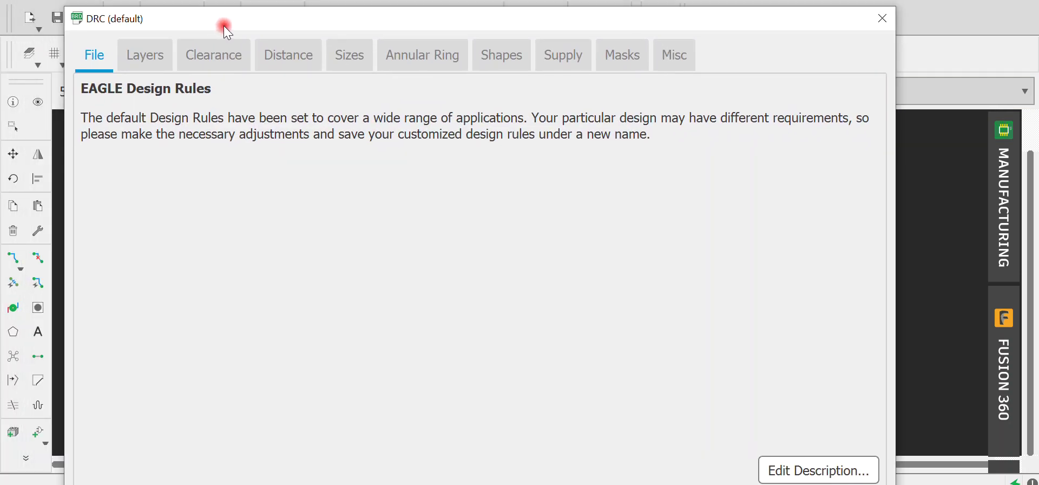
click(347, 59)
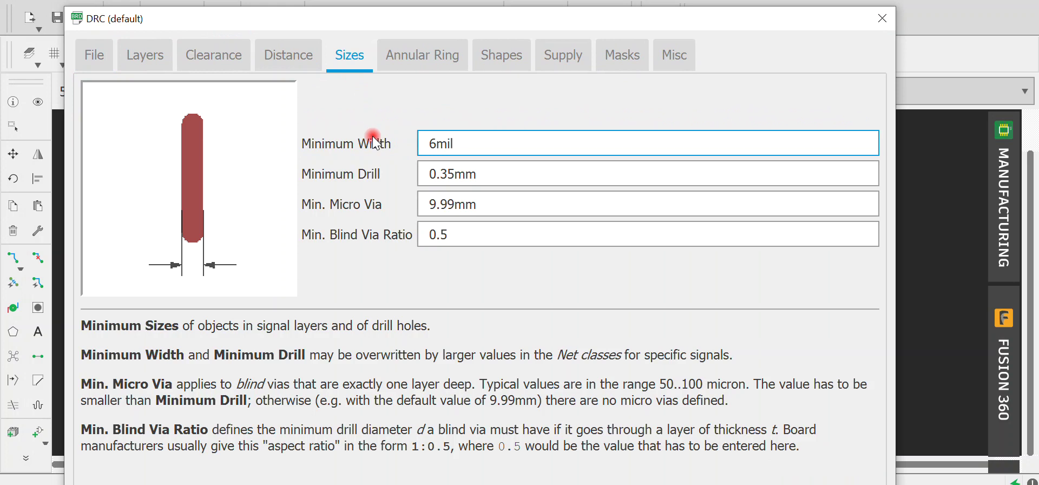
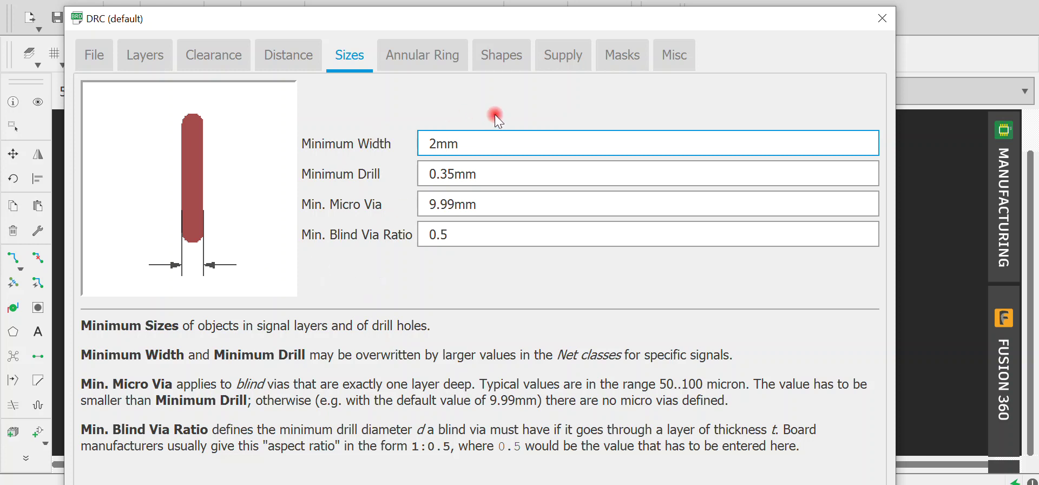
drag(486, 142, 421, 147)
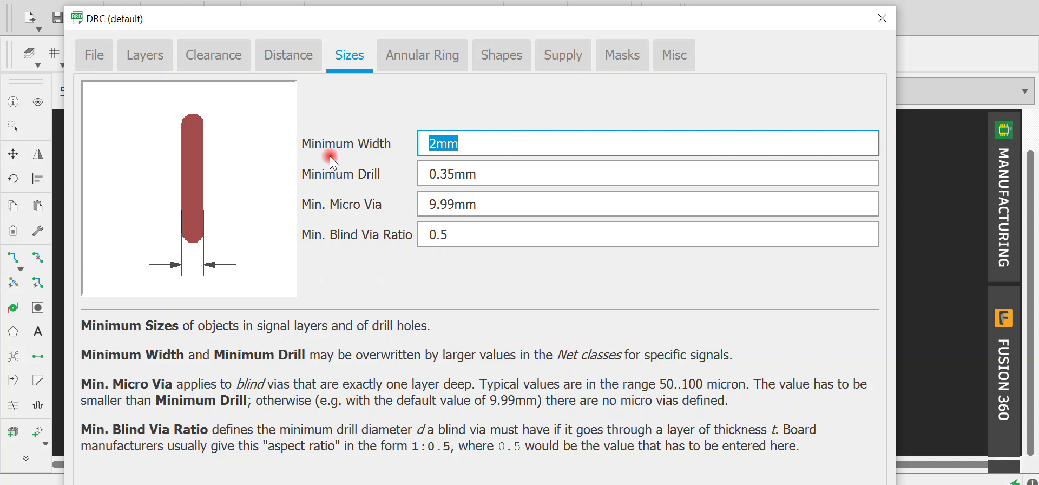
Step: Set the different-signal clearances from wire to wire, pad and via to 1mm each
click(224, 54)
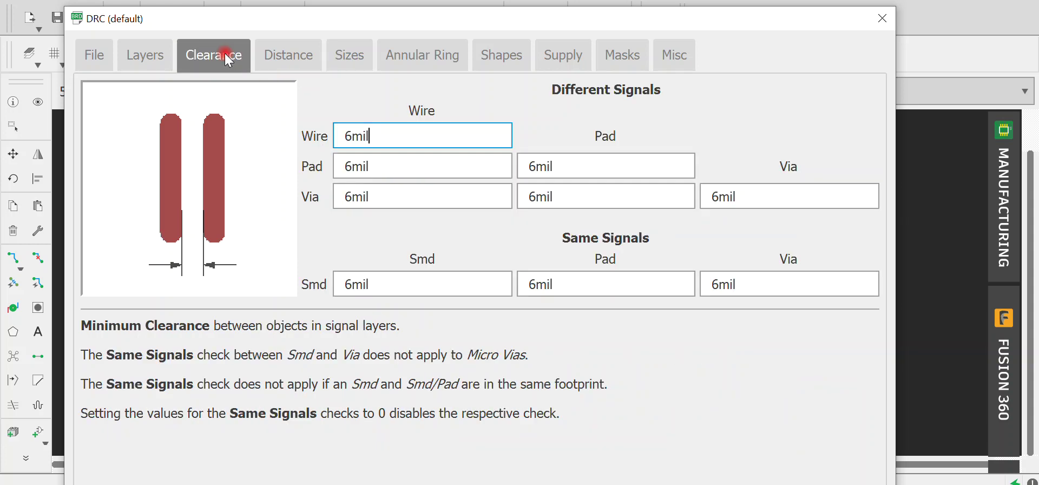
drag(378, 138, 338, 135)
text(1mm)
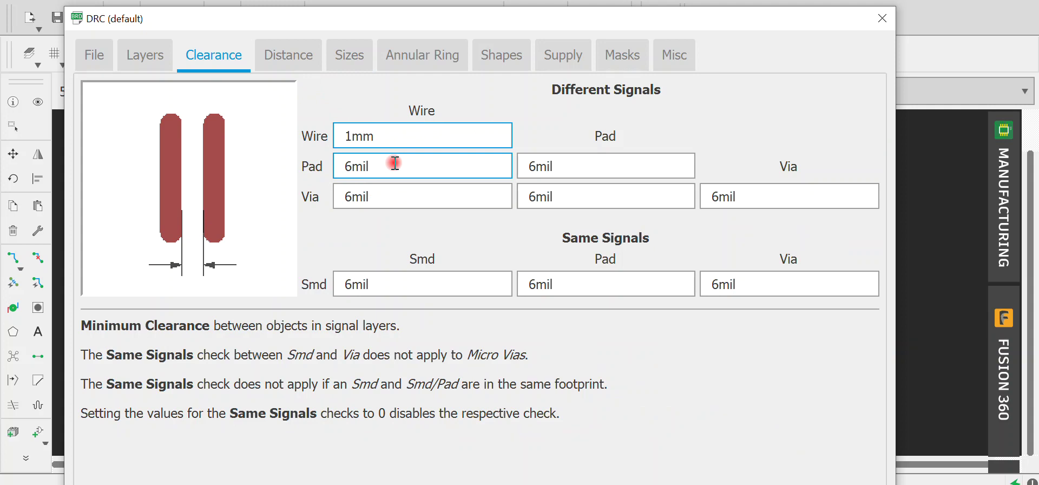
double_click(422, 165)
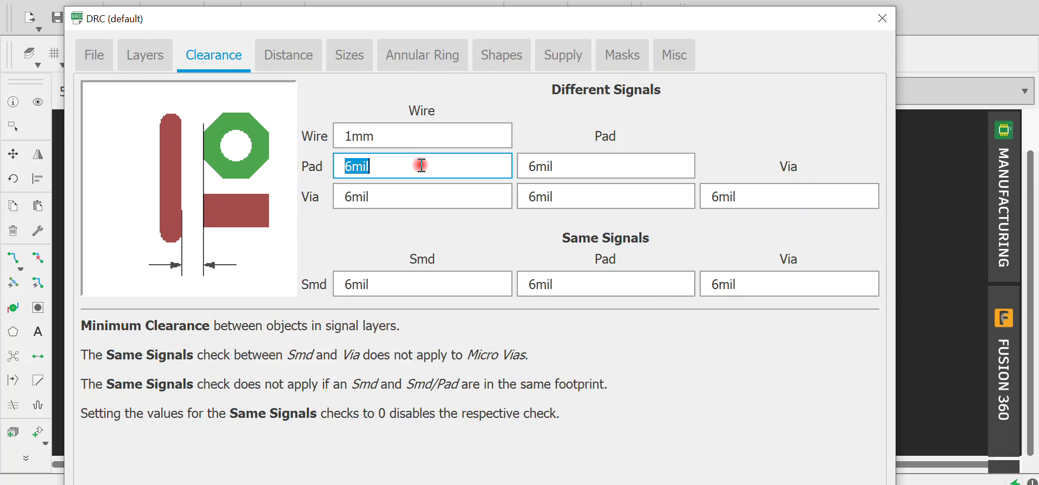
text(1mm)
click(414, 193)
text(1mm)
click(475, 167)
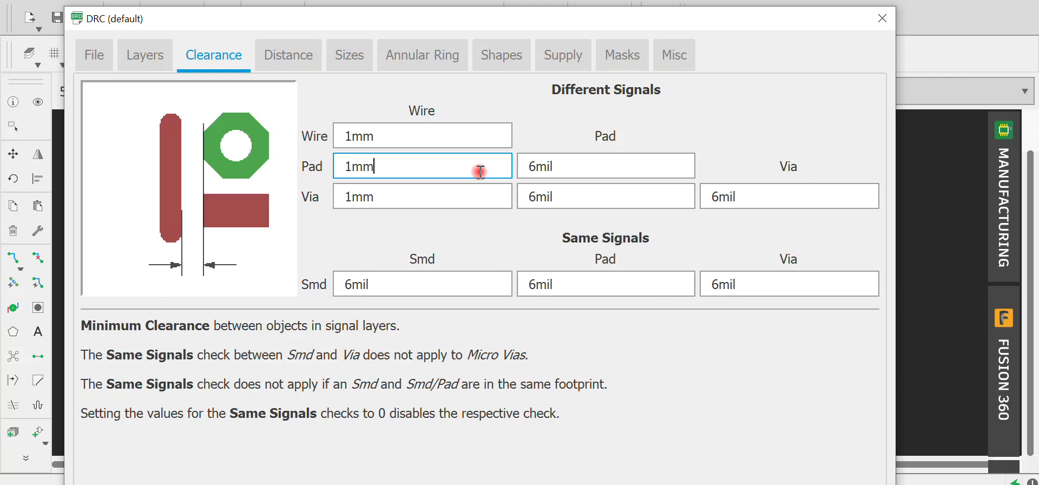
click(585, 160)
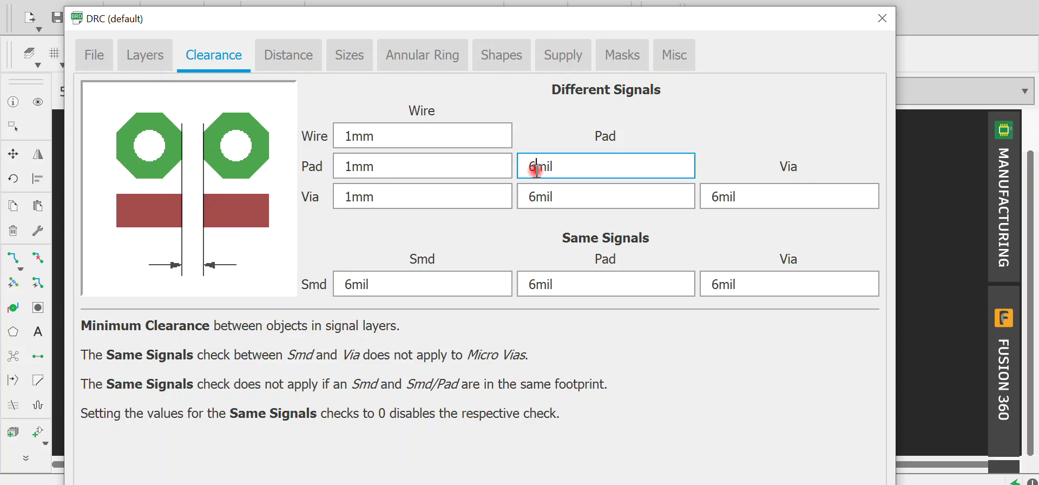
click(453, 198)
click(578, 196)
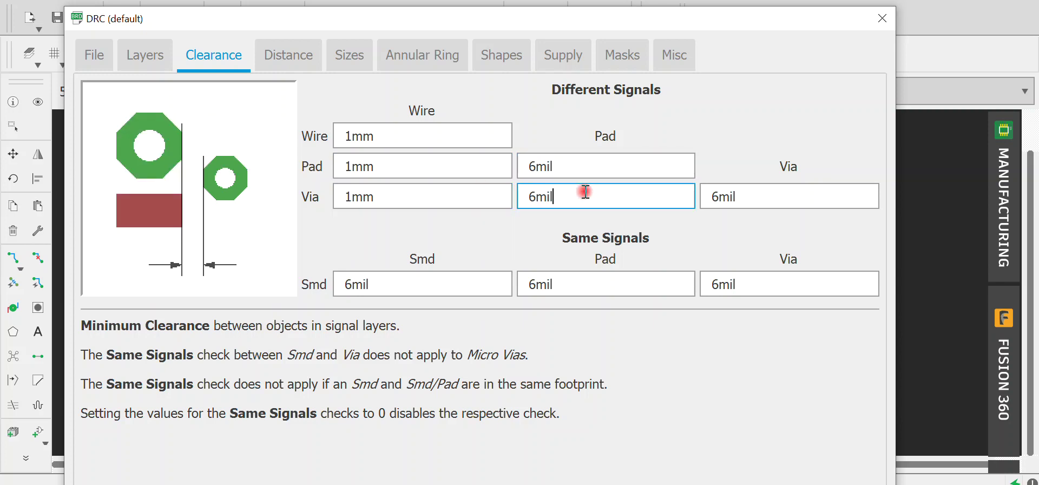
click(489, 200)
click(640, 203)
click(767, 202)
Step: Move the design rules dialog so its Check, Select, Cancel and Apply options are within the visible screen area
drag(525, 29, 497, 0)
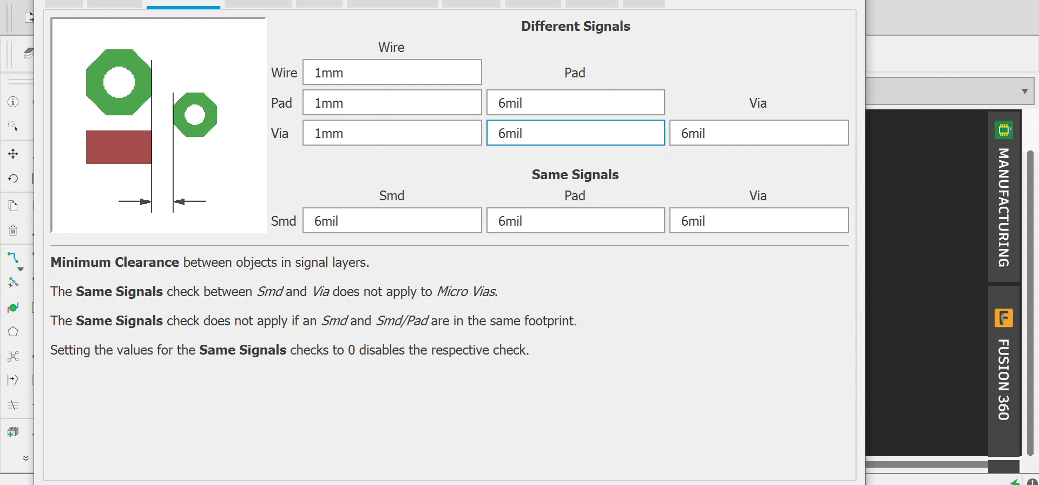
drag(119, 0, 120, 0)
click(789, 477)
drag(120, 0, 123, 0)
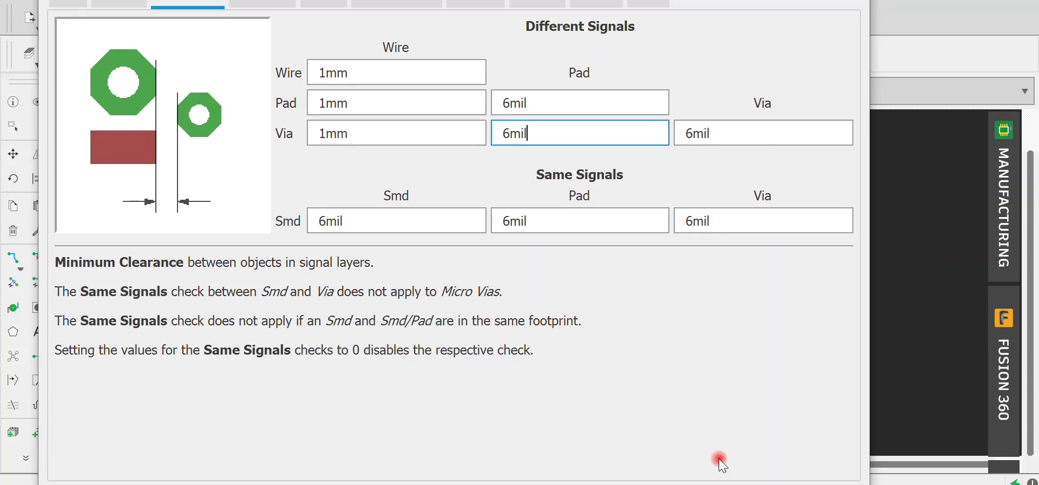
drag(123, 0, 1038, 128)
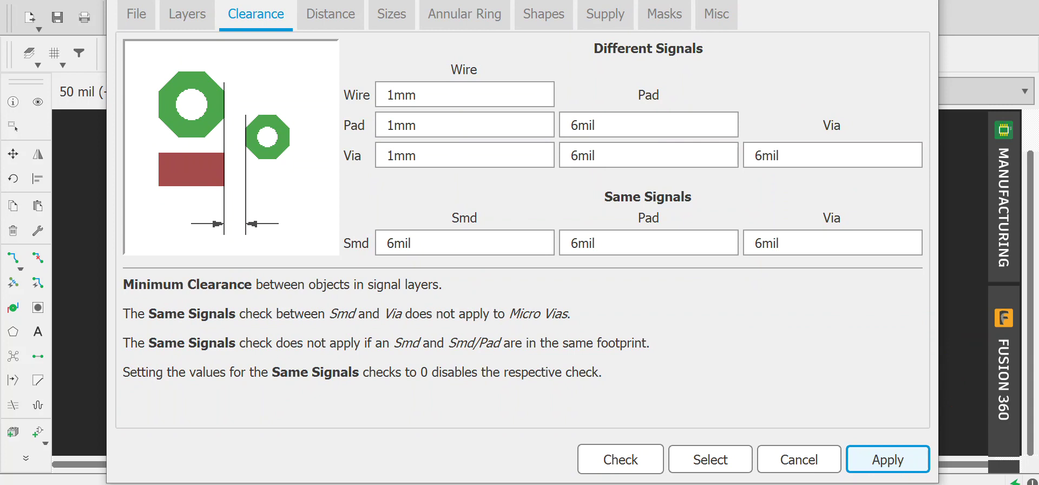
Step: Apply the edited clearance design rules to the board and close the design rules dialog
click(740, 482)
click(796, 458)
click(399, 16)
click(891, 458)
click(797, 458)
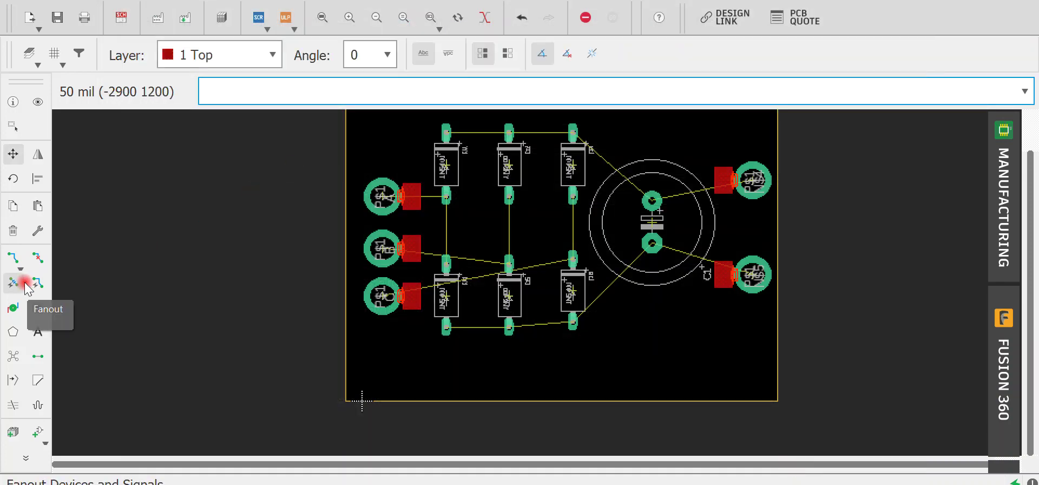
Step: Open the autorouter setup and set the preferred directions to N/A for 1 Top and * for 16 Bottom
click(38, 259)
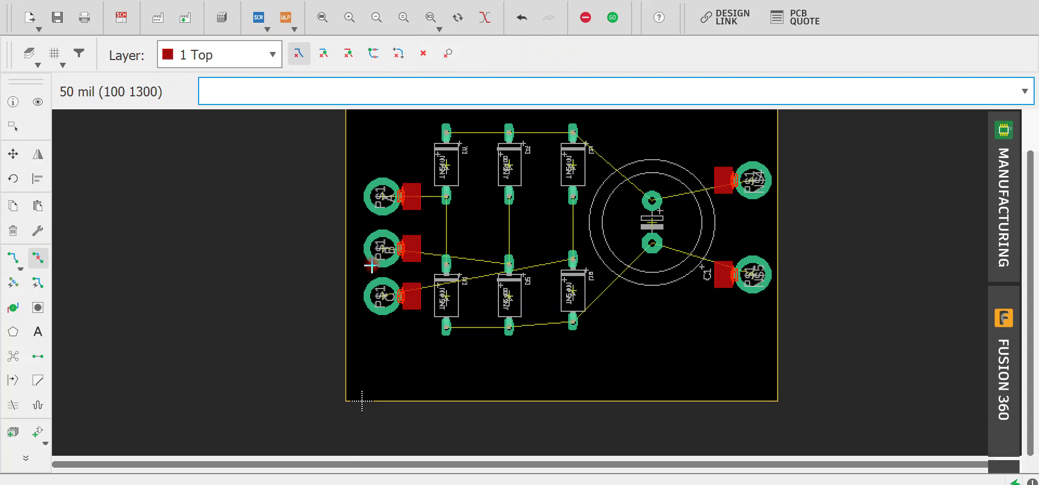
click(38, 282)
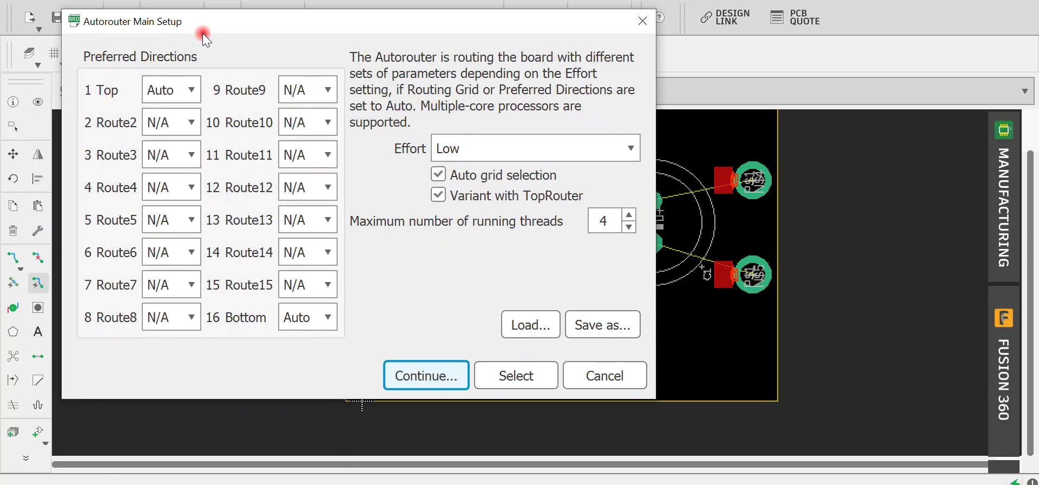
drag(202, 31, 233, 58)
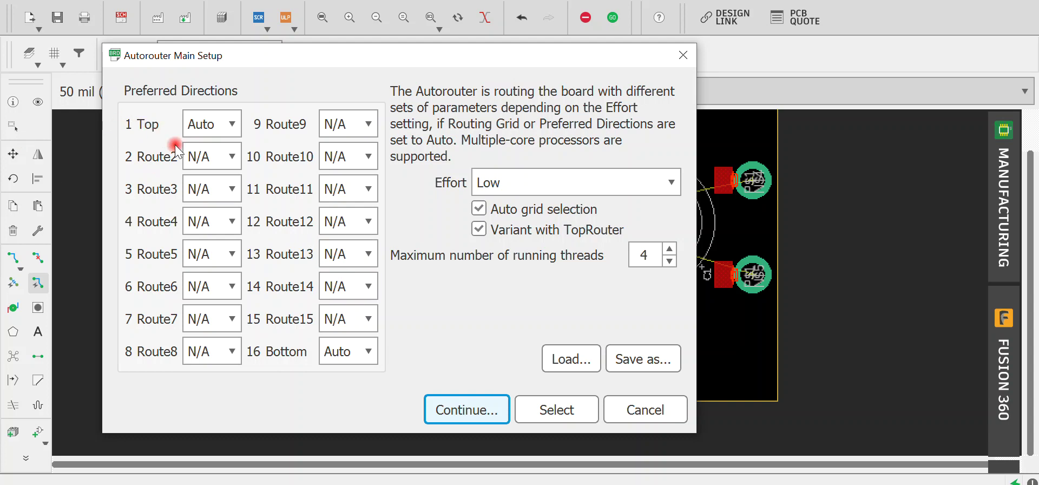
click(207, 129)
click(209, 191)
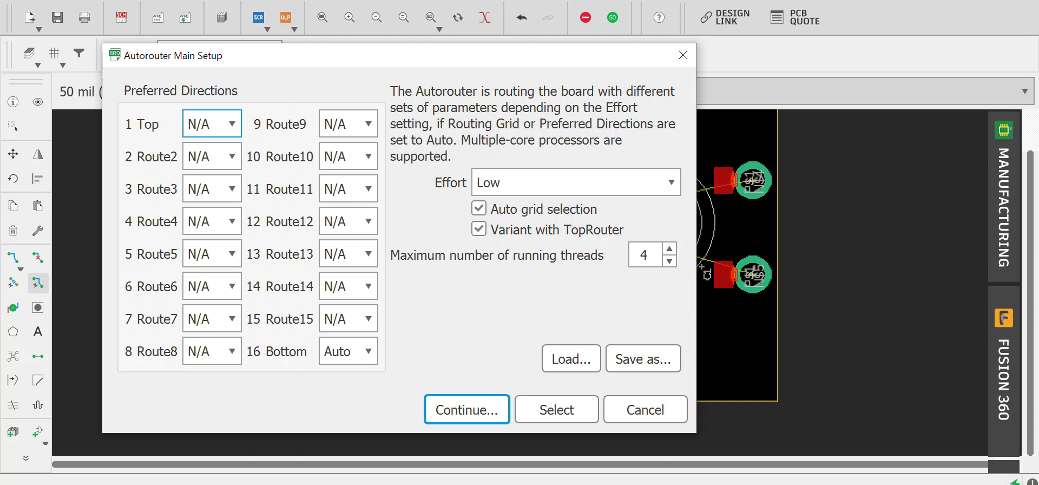
click(352, 352)
click(353, 416)
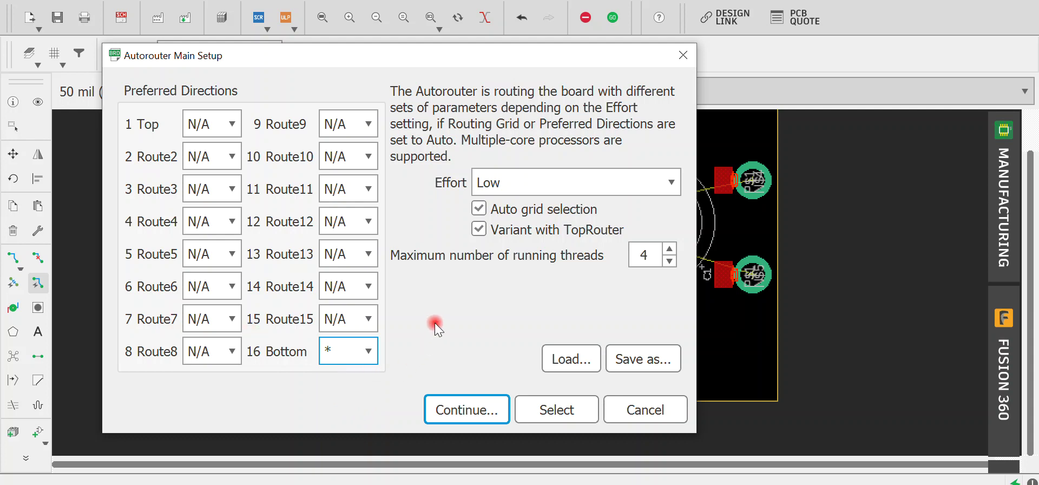
Step: Autoroute the board with Effort set to High and end the job with the first TopRouter variant selected
click(561, 182)
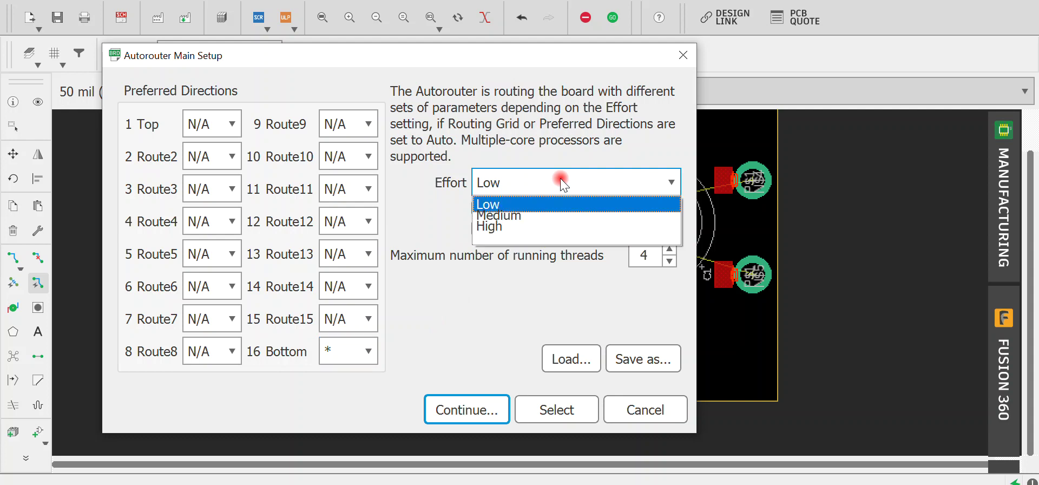
click(557, 224)
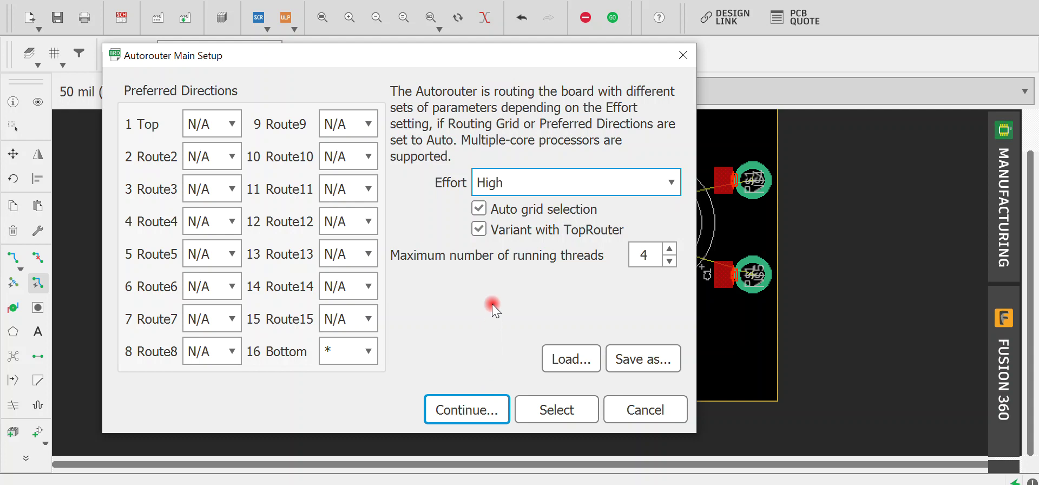
click(475, 404)
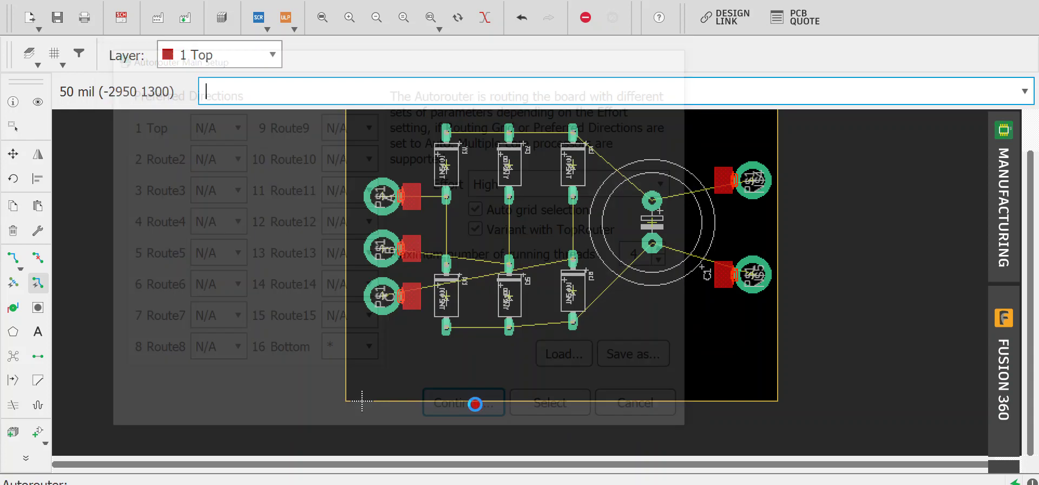
click(441, 464)
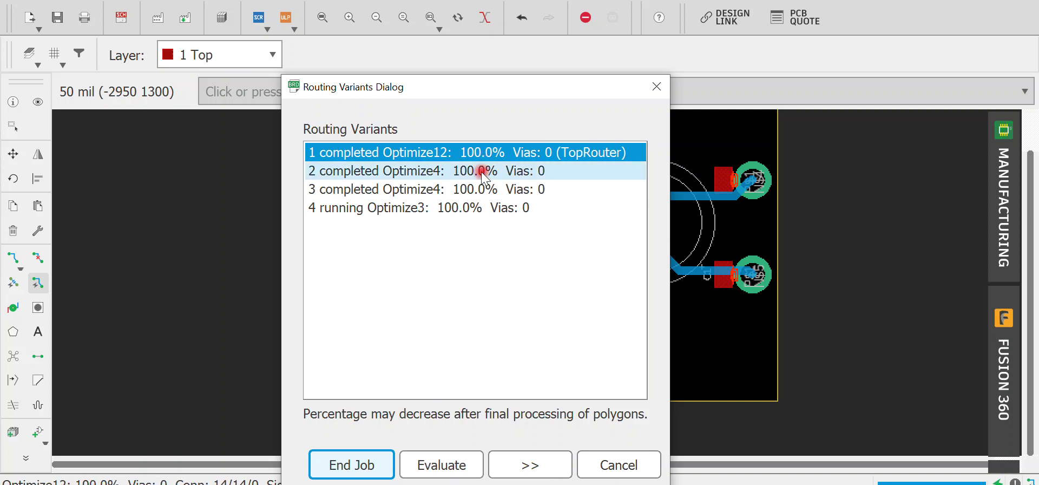
click(352, 465)
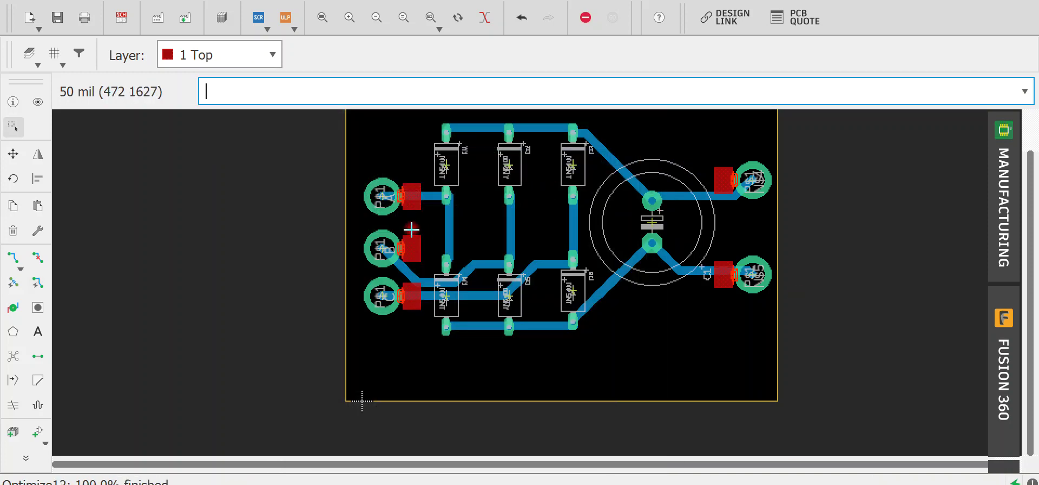
Step: Undo the autorouting of the whole board after inspecting the tracks
scroll(464, 212, up, 3)
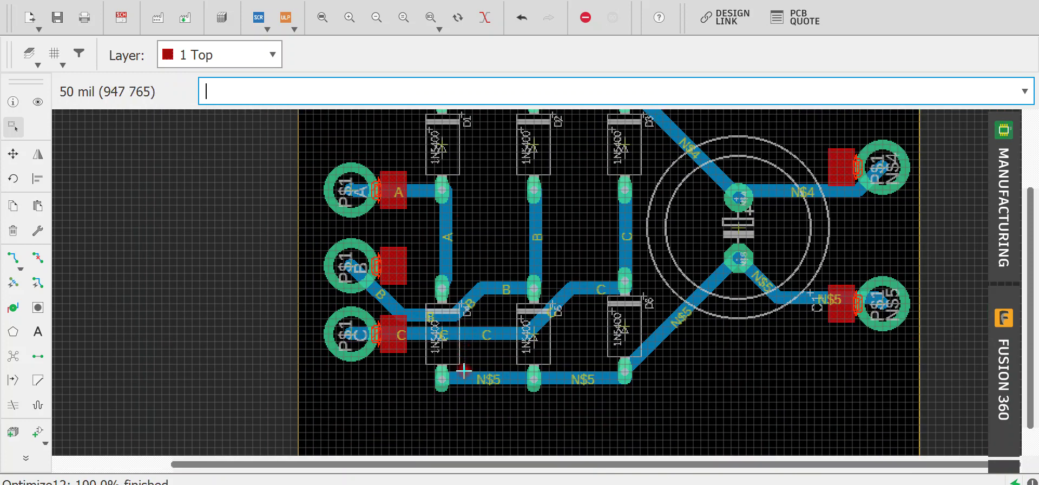
scroll(511, 204, down, 1)
scroll(511, 204, down, 1)
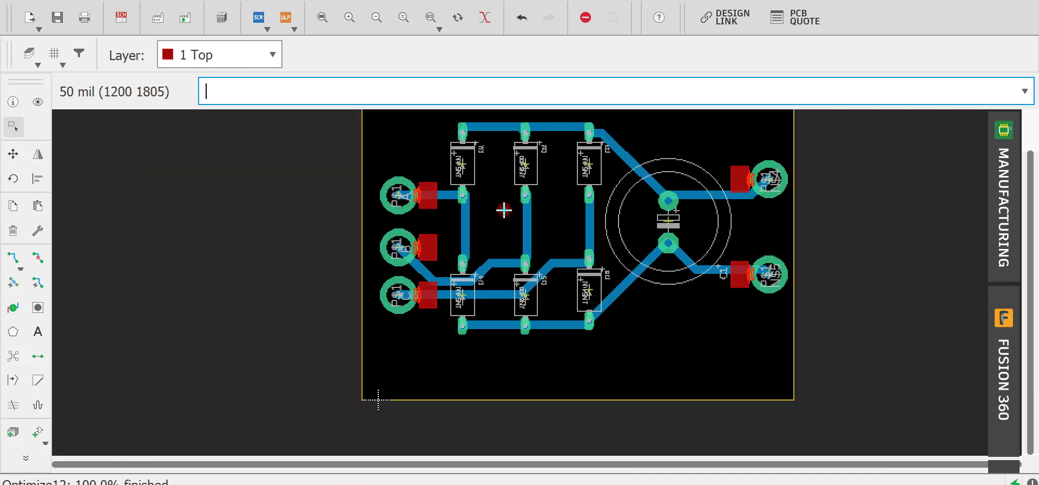
scroll(503, 211, down, 1)
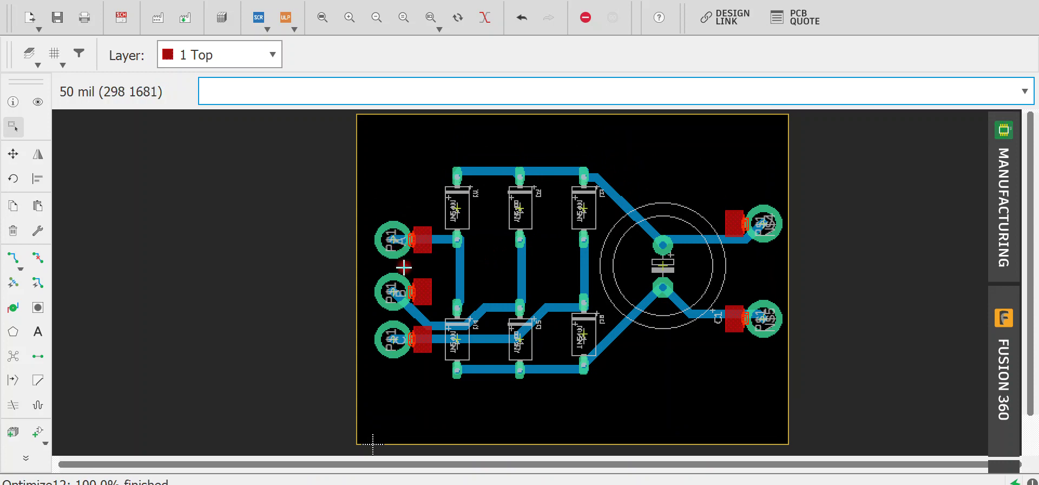
key(ctrl+z)
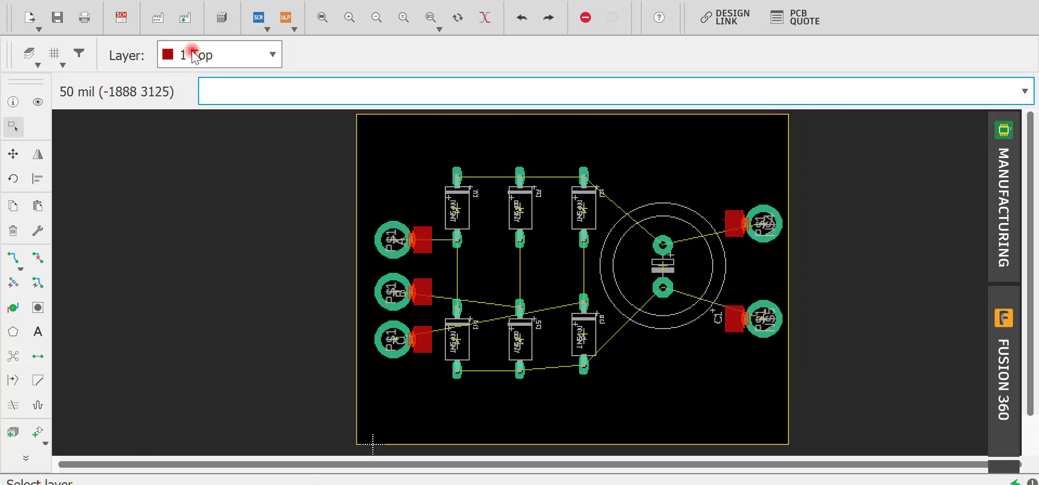
Step: Reopen the design rules and set the Minimum Width in the Sizes rules to 3mm
text(dr)
key(Return)
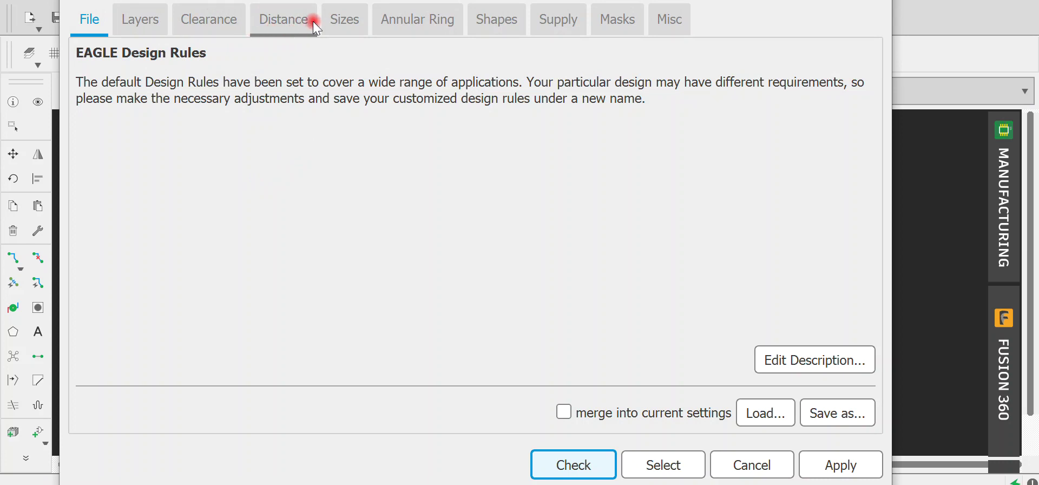
click(344, 19)
drag(478, 104, 376, 104)
text(3mm)
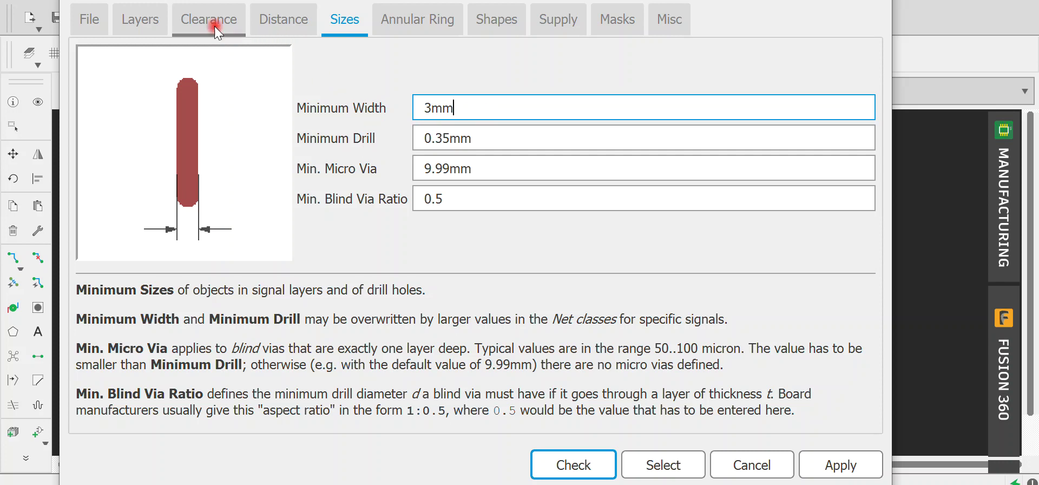
Step: Set the different-signal wire-to-wire and wire-to-pad clearances to 2mm, apply the rules and close the dialog
click(198, 17)
drag(414, 89, 313, 83)
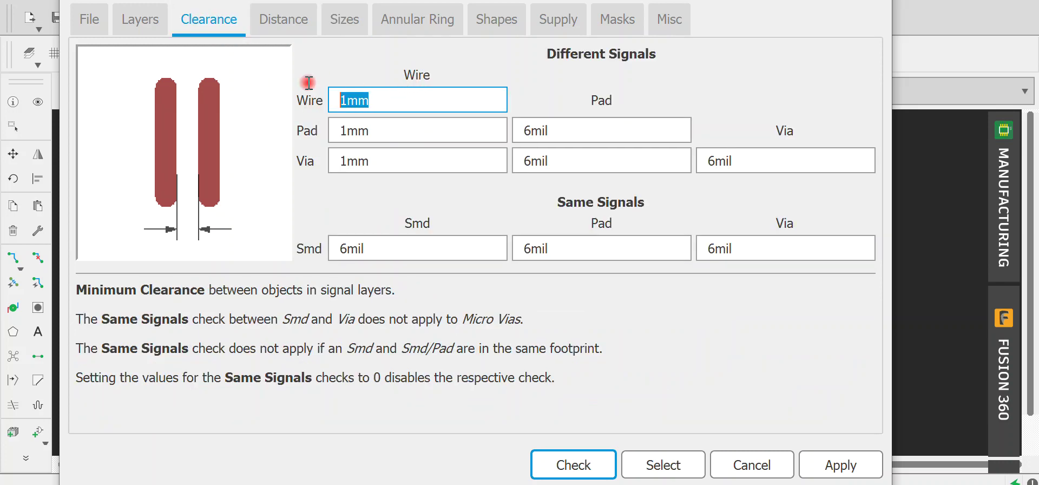
text(2mm)
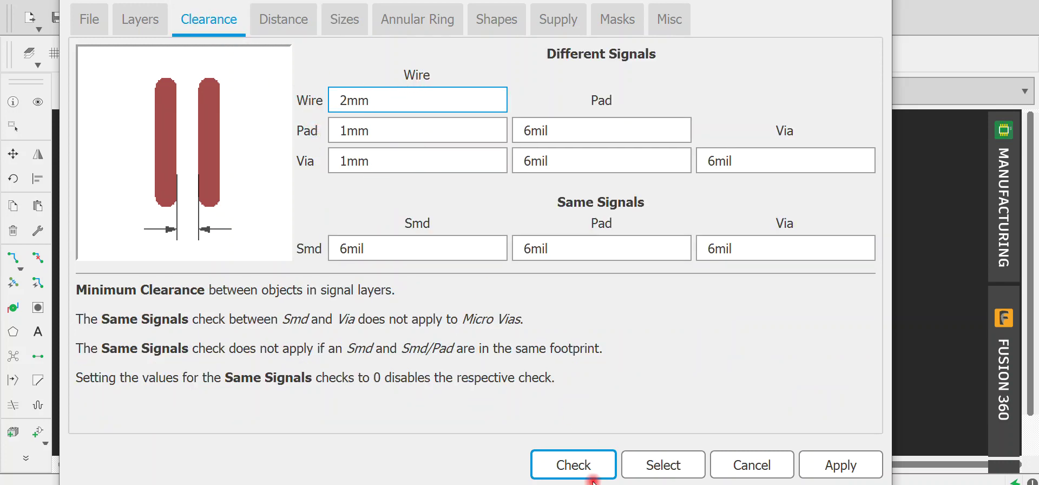
drag(408, 127, 299, 127)
text(2mm)
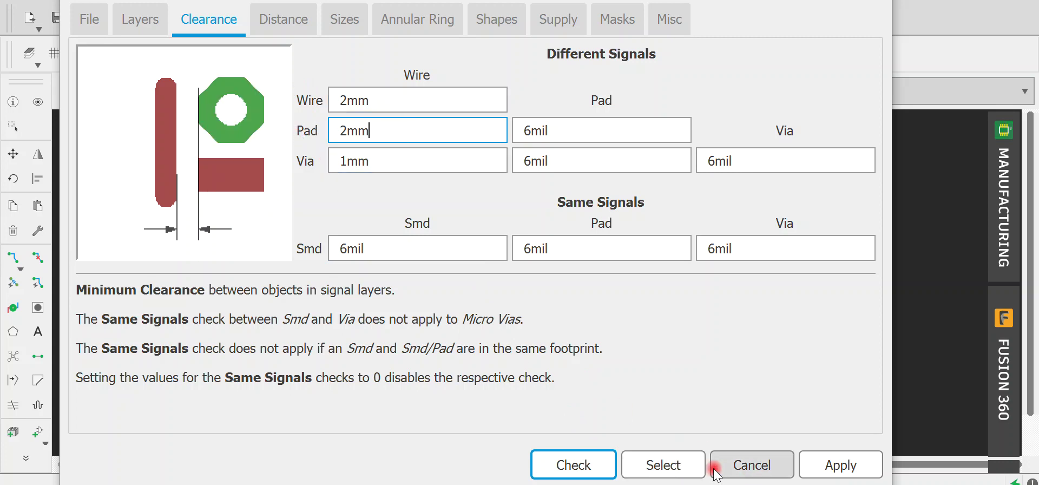
click(854, 469)
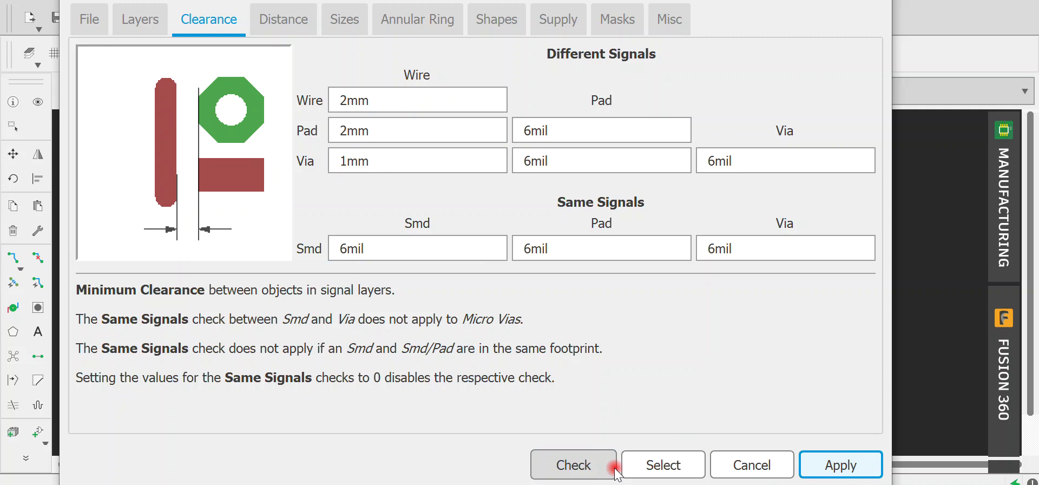
click(755, 467)
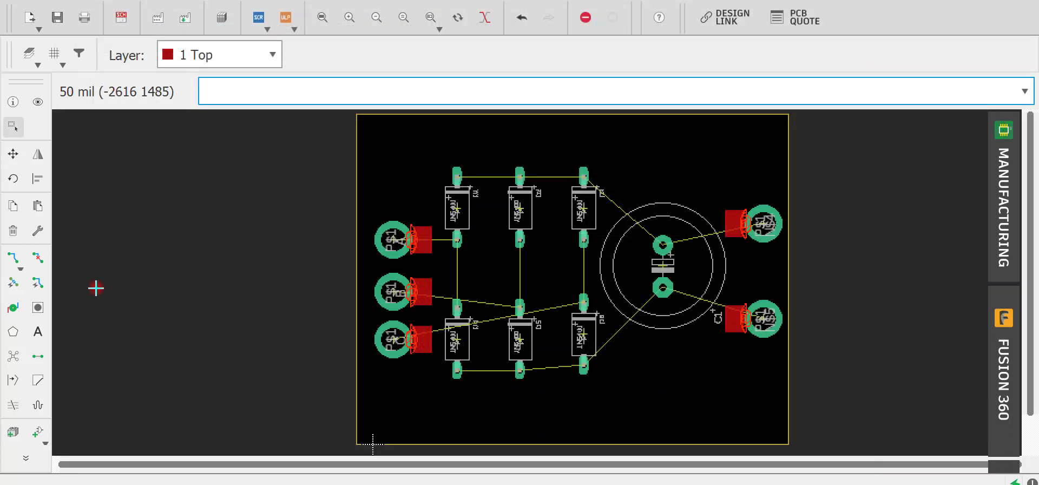
Step: Set up the autorouter for bottom-only routing, with 1 Top at N/A and 16 Bottom at *
click(37, 282)
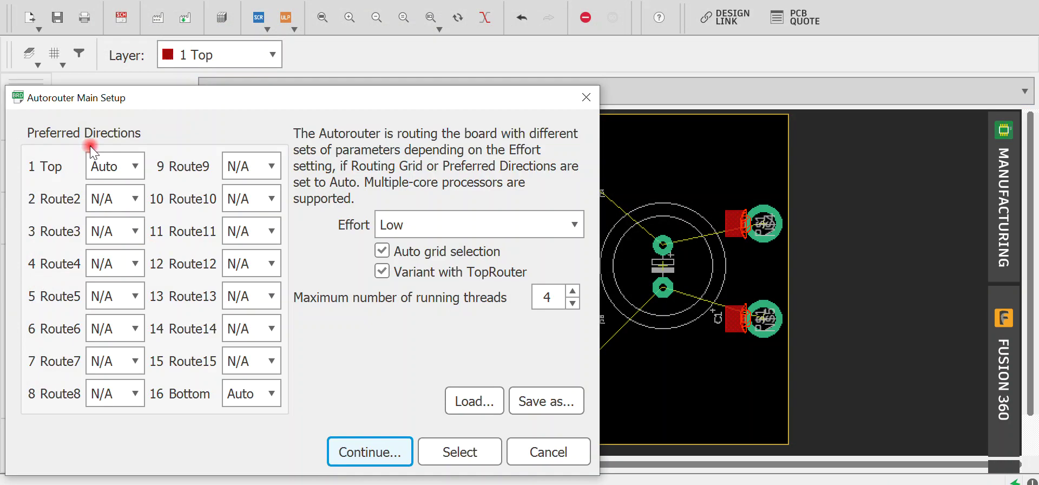
click(115, 168)
click(103, 242)
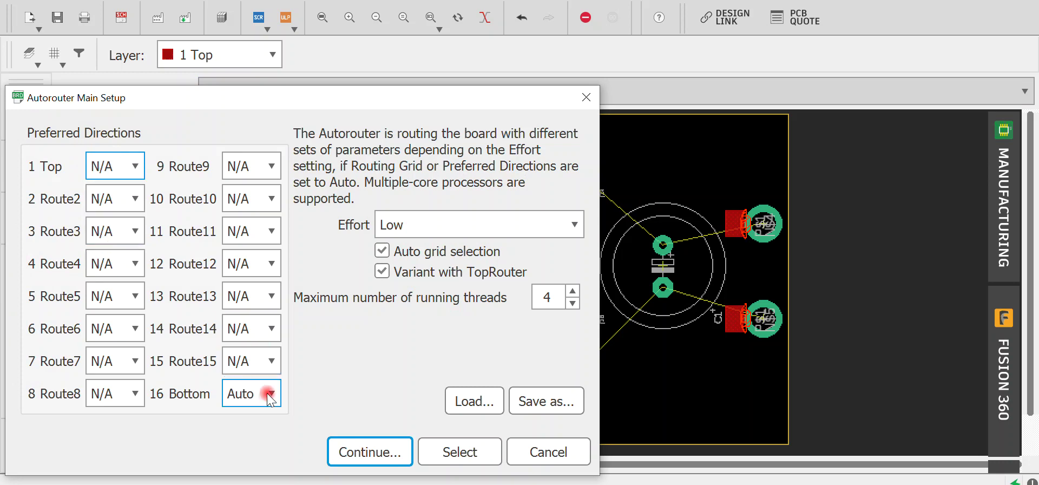
click(248, 407)
click(257, 459)
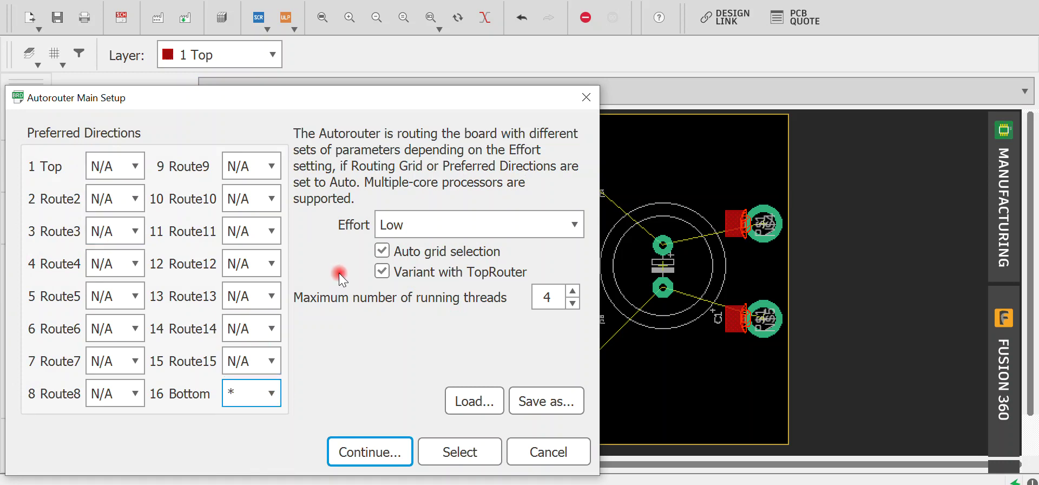
Step: Run the autorouter at High effort and accept the first TopRouter variant for the board
click(390, 225)
click(408, 264)
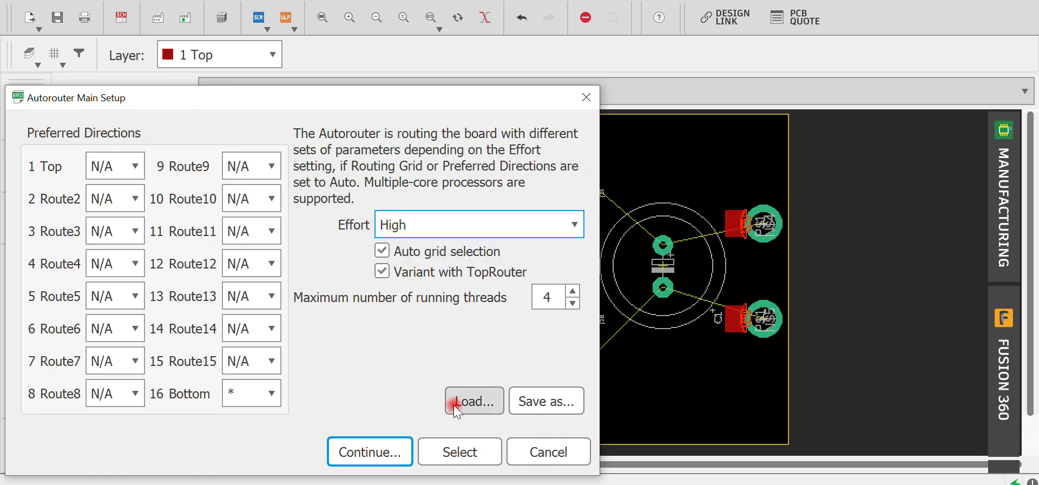
click(377, 453)
click(163, 463)
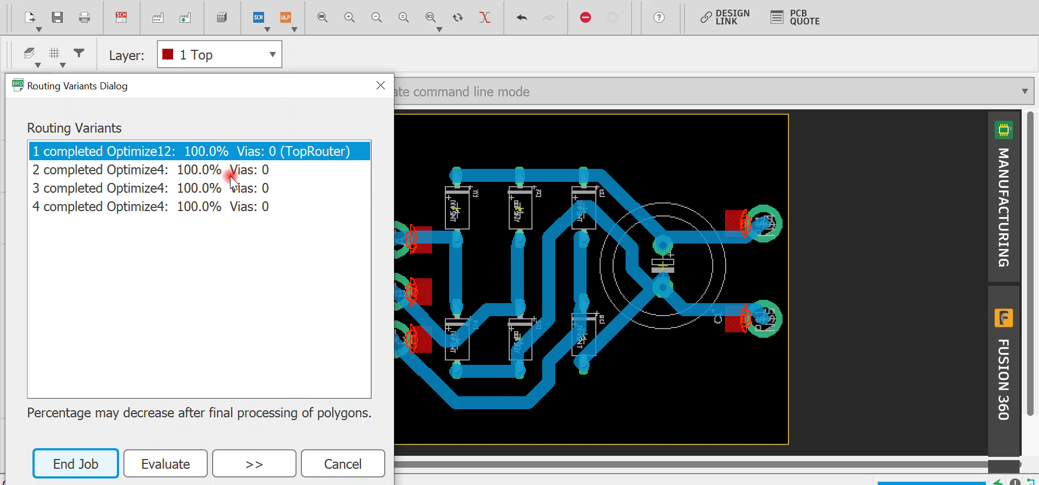
click(76, 460)
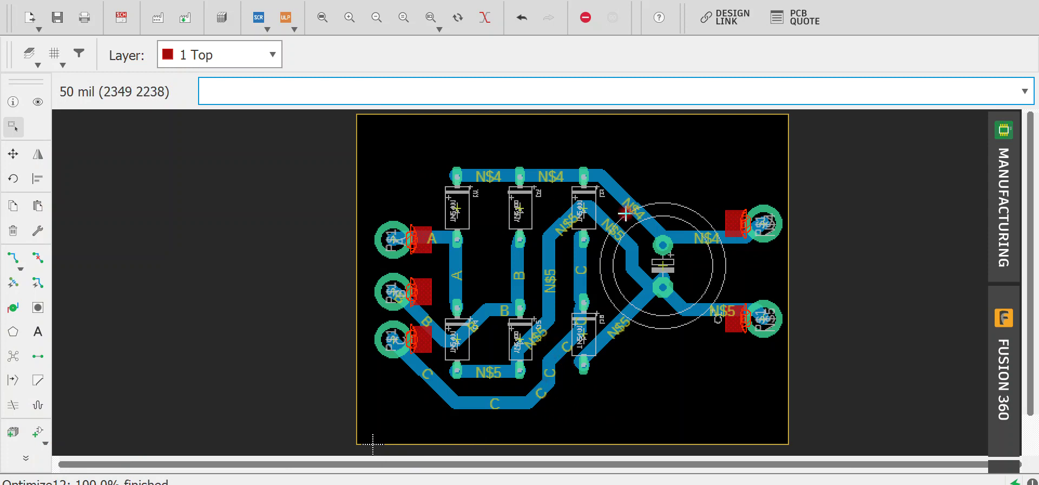
Step: Move the diagonal B track segment between diodes D4 and D5 slightly toward D5
scroll(481, 332, up, 5)
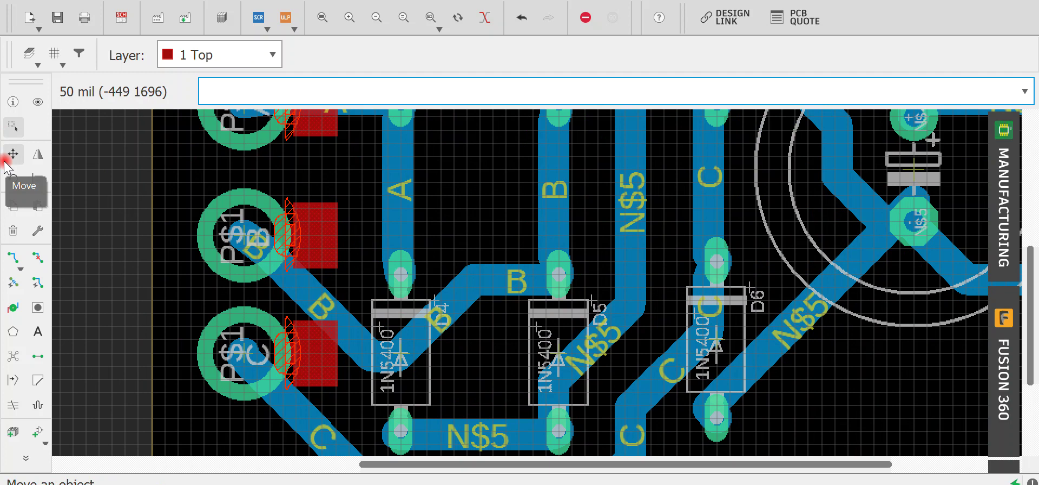
click(11, 154)
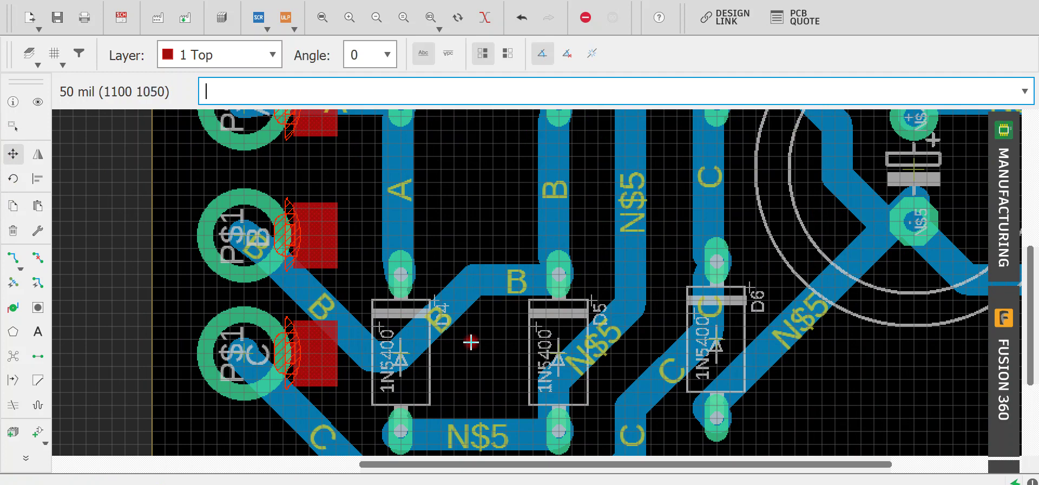
click(401, 355)
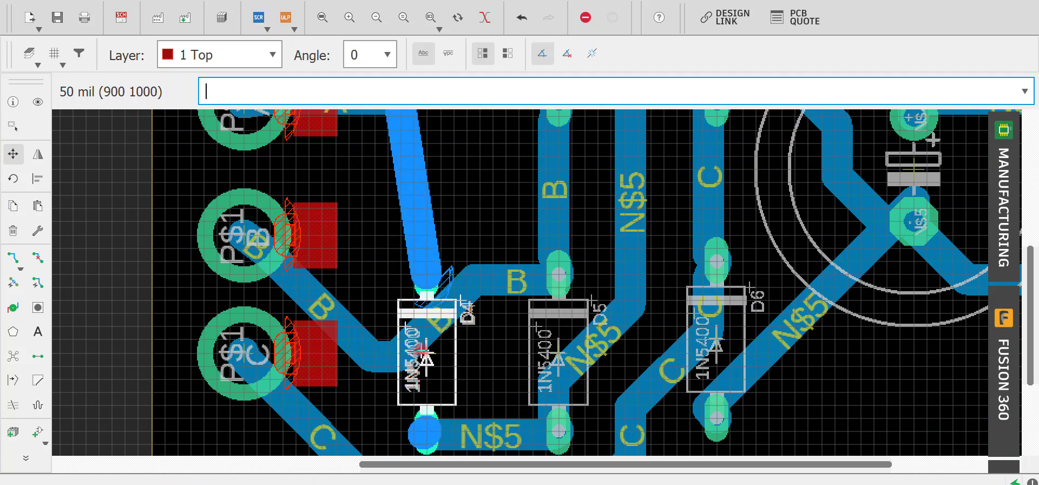
key(Escape)
click(457, 316)
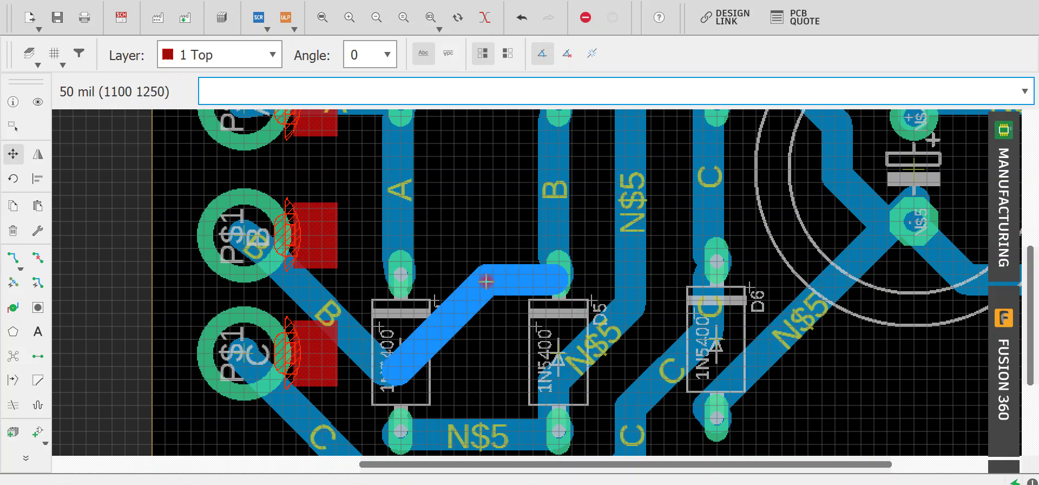
click(491, 281)
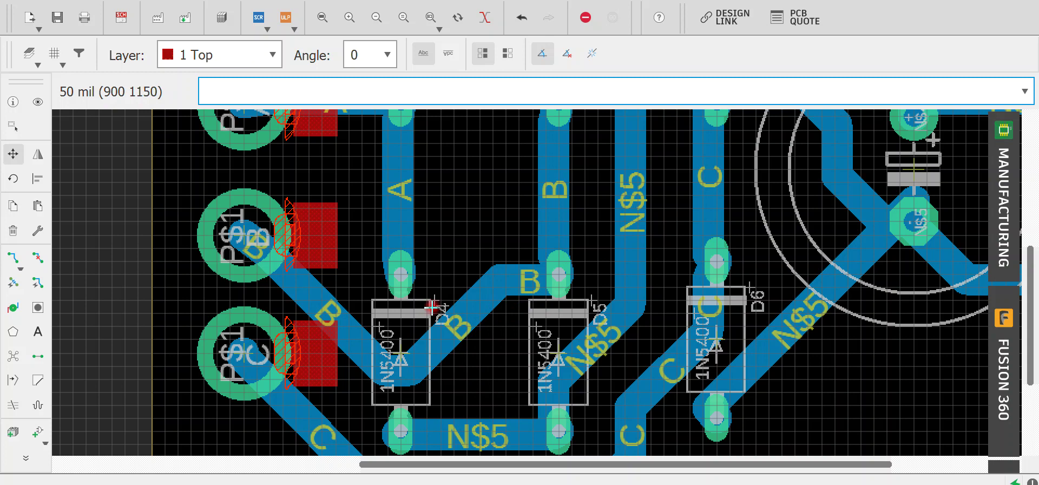
Step: Rip up the diagonal B track segment between diodes D4 and D5
click(38, 258)
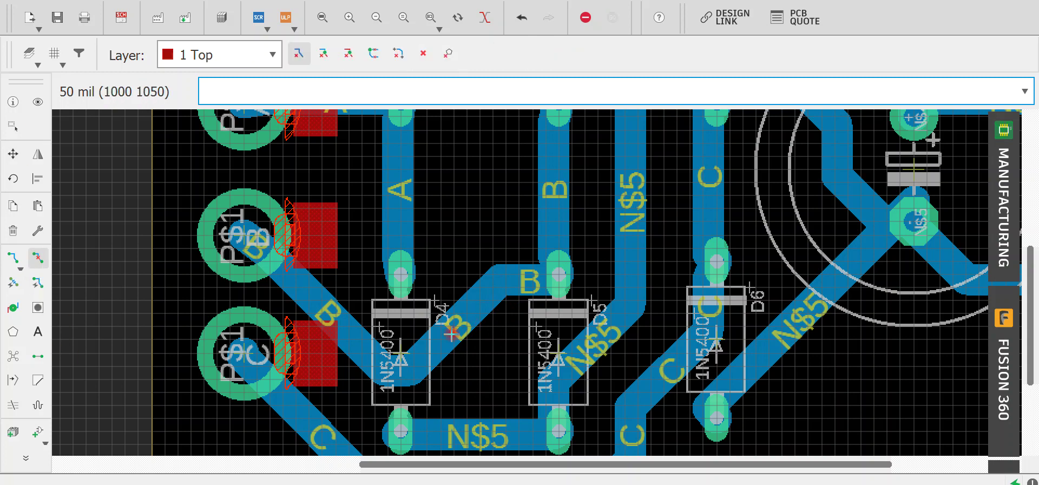
click(452, 334)
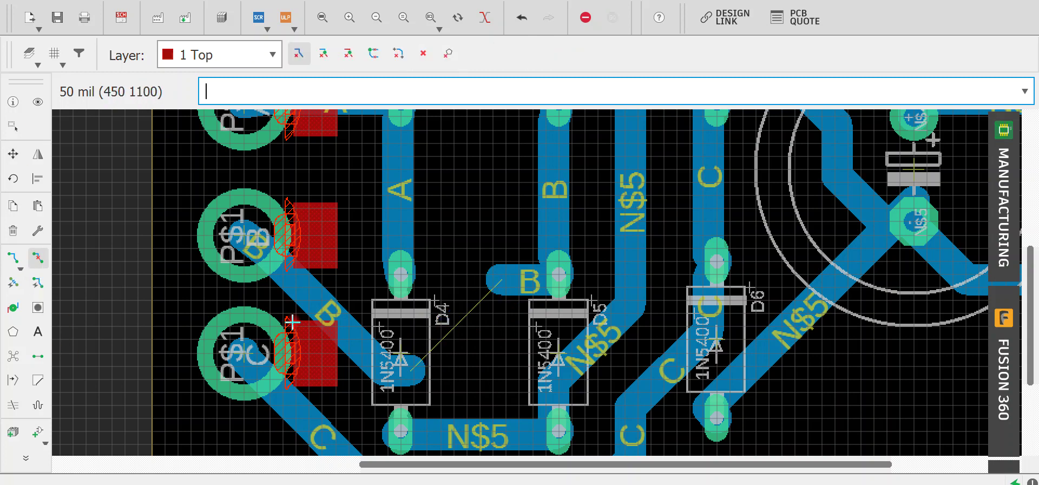
Step: Route the missing B track between diodes D4 and D5 on the bottom layer at 3mm width, using horizontal and vertical segments
click(11, 259)
click(542, 50)
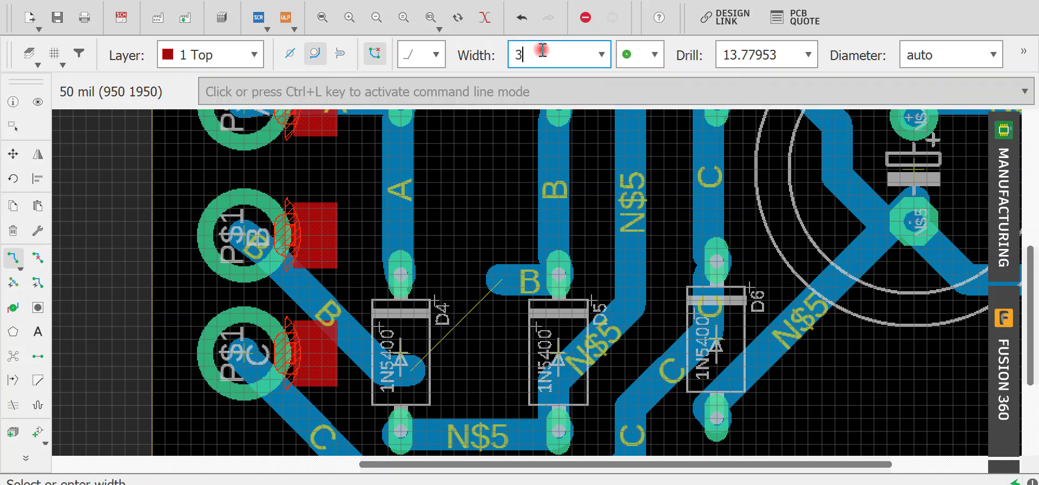
key(Return)
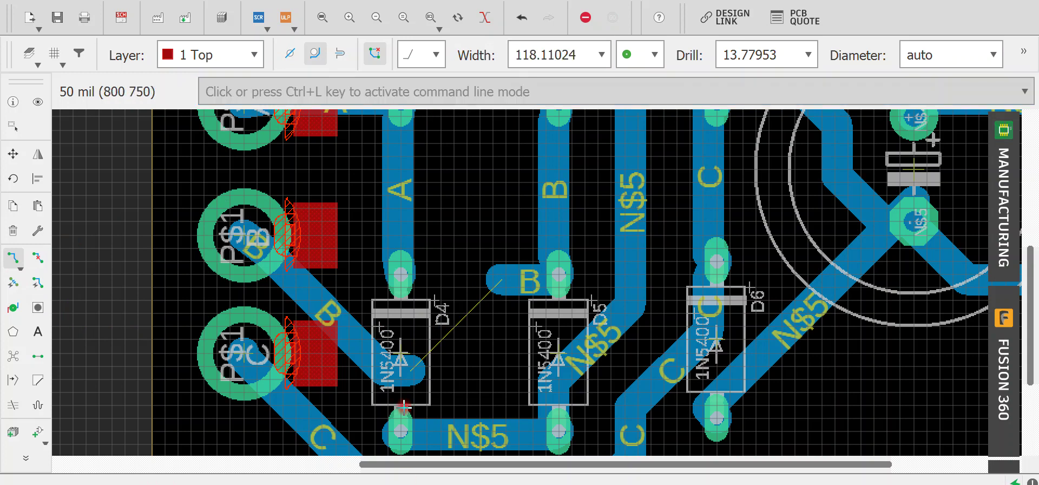
click(405, 371)
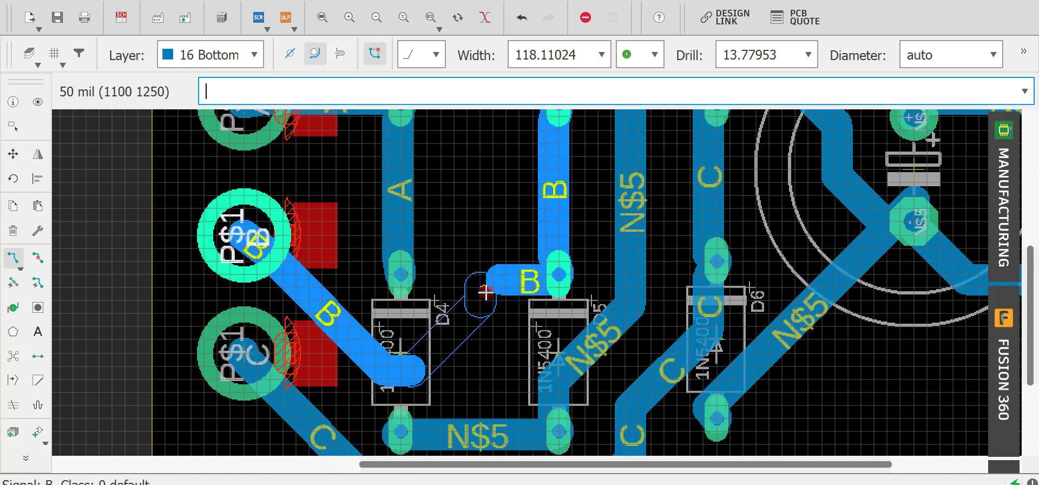
click(480, 366)
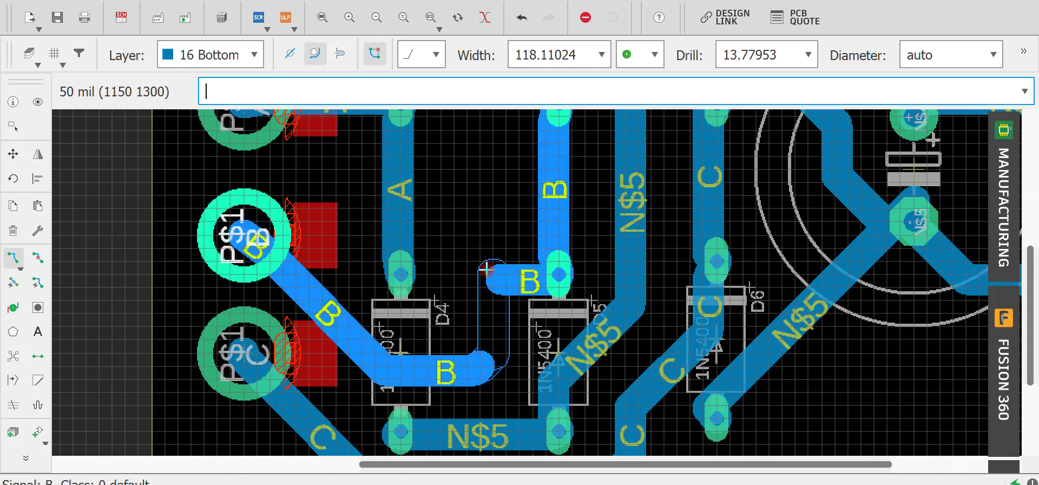
click(485, 284)
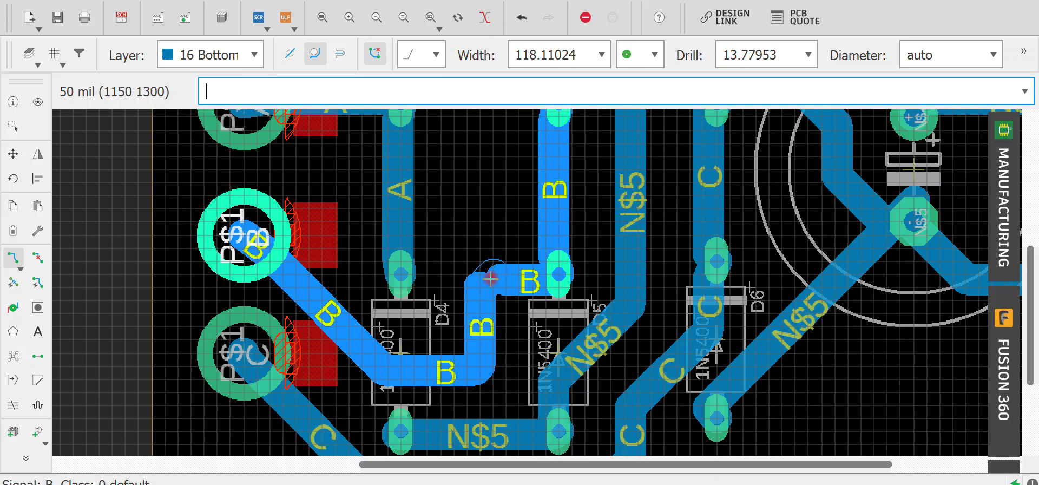
scroll(710, 388, down, 2)
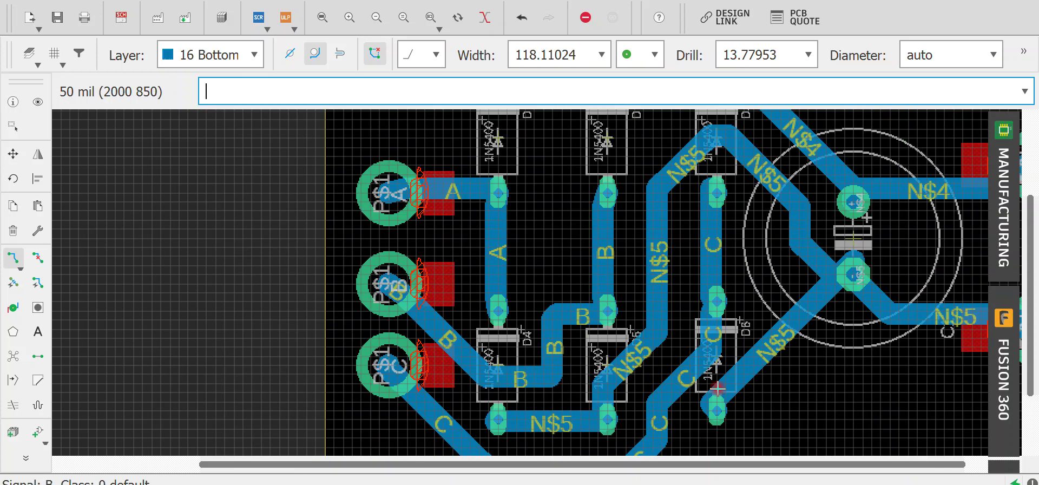
scroll(704, 382, down, 2)
scroll(688, 186, up, 2)
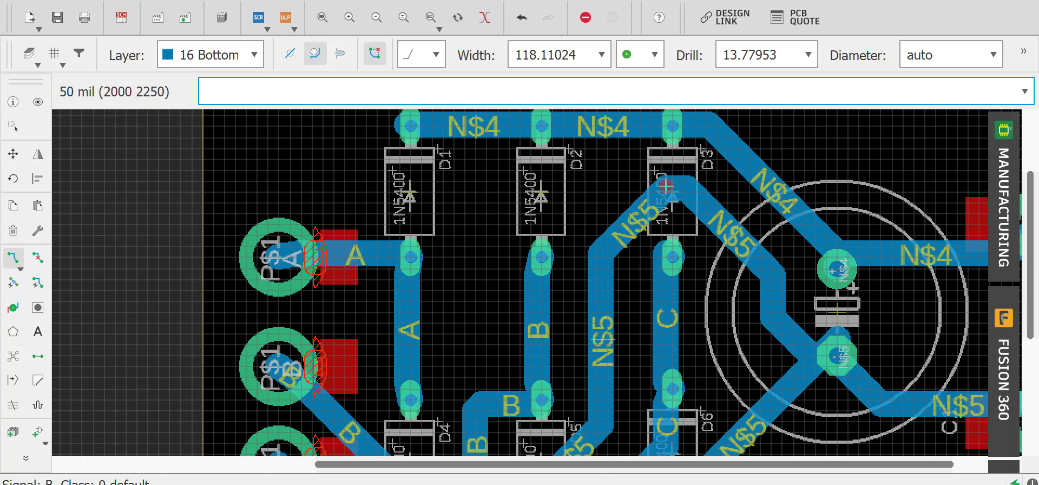
click(28, 170)
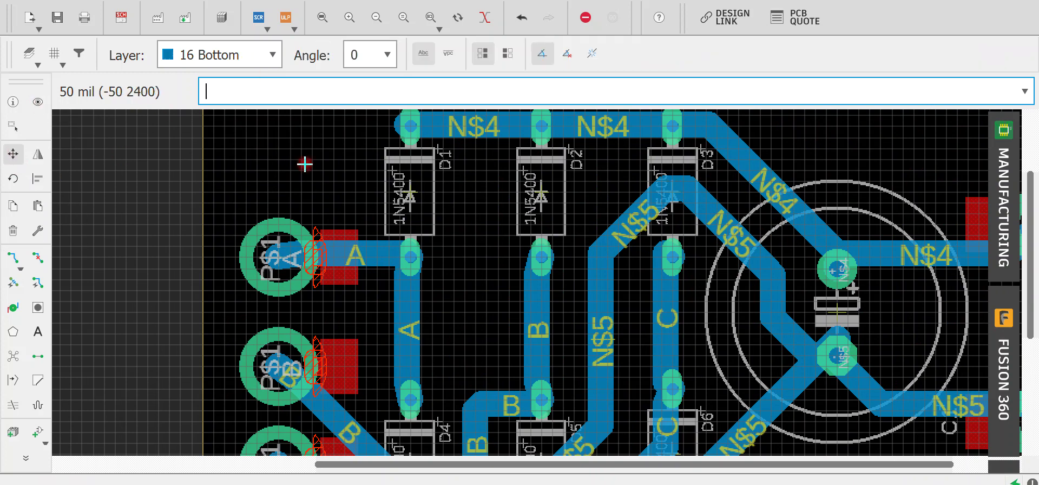
click(641, 194)
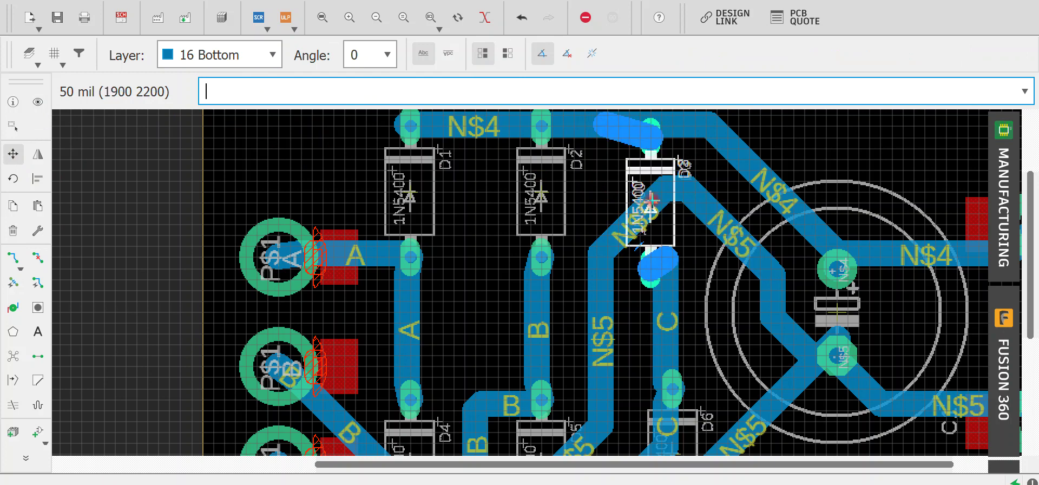
click(661, 189)
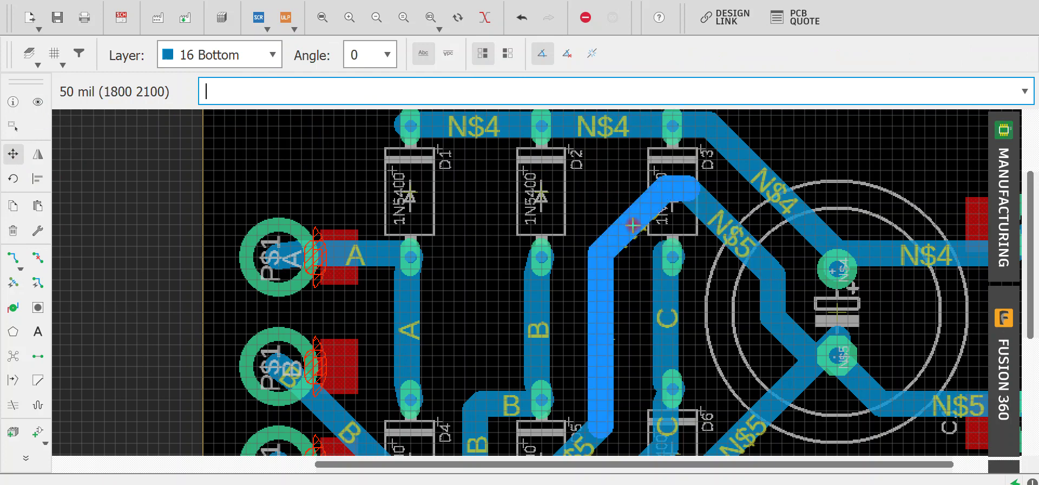
Step: Rip up the N$5 segments crossing diode D3 and reroute them with a horizontal run and a vertical drop between D2 and D3
click(38, 257)
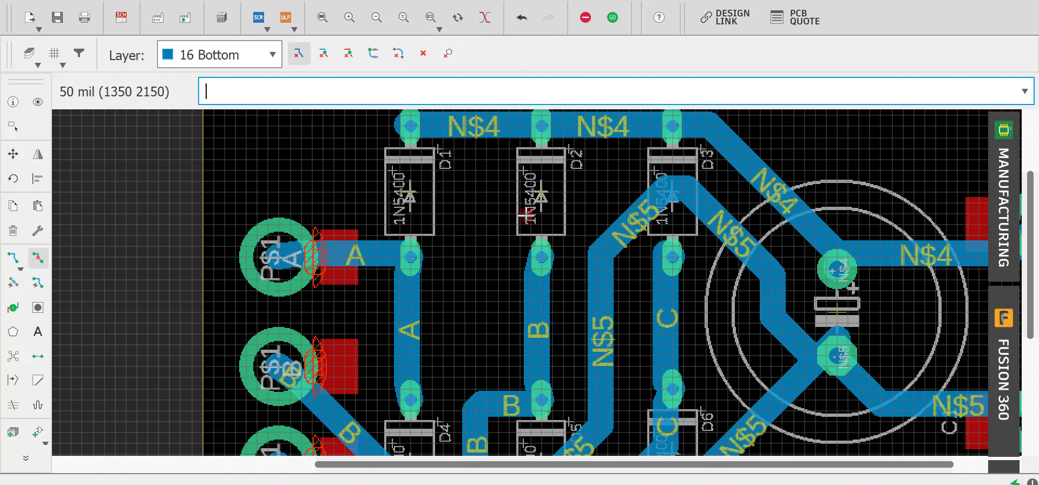
click(677, 191)
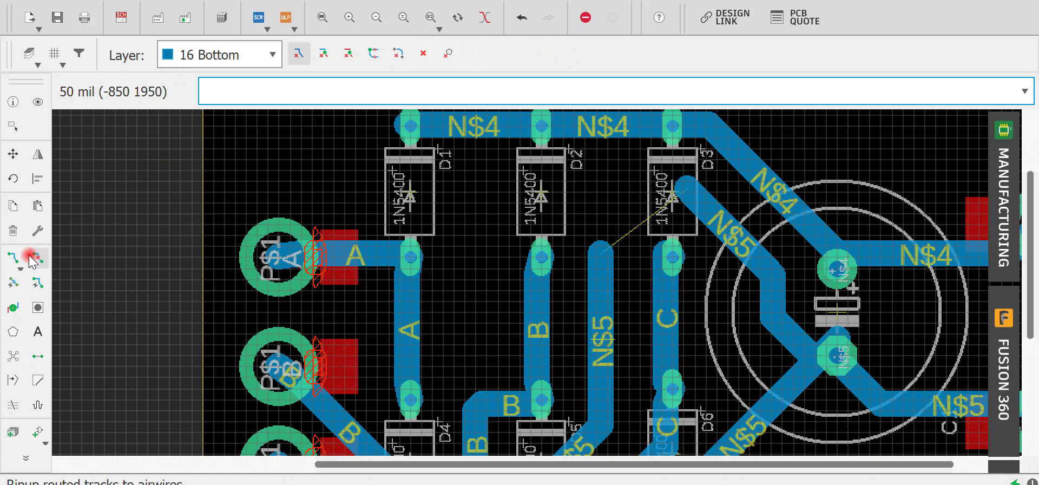
click(13, 257)
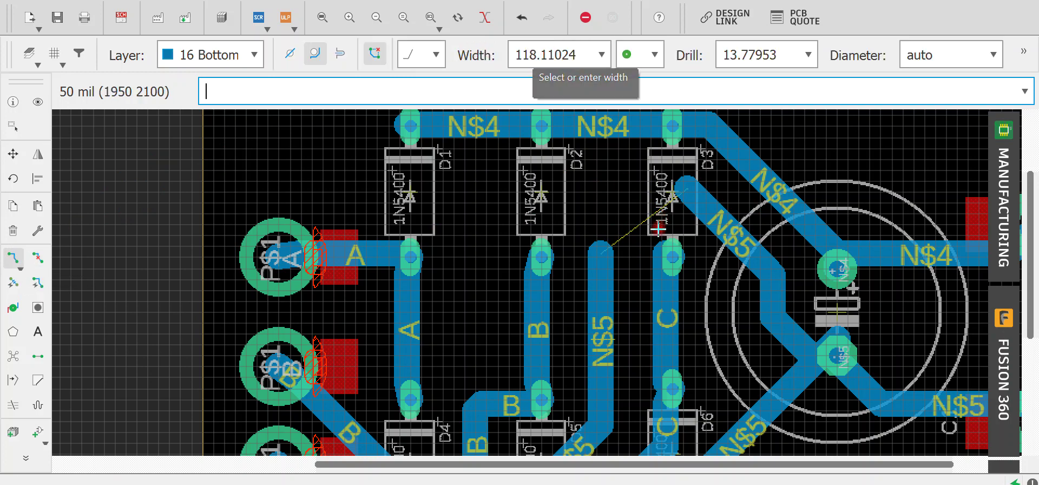
click(688, 184)
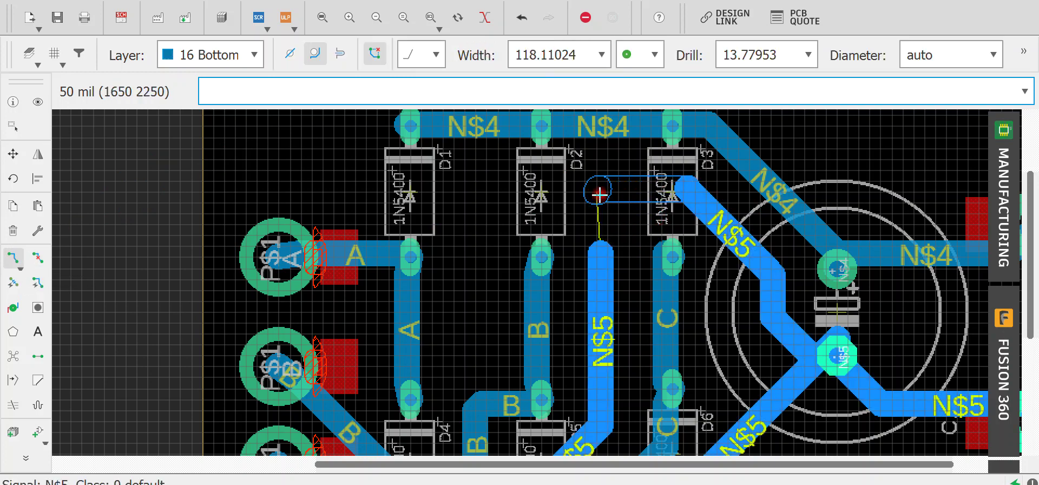
click(596, 193)
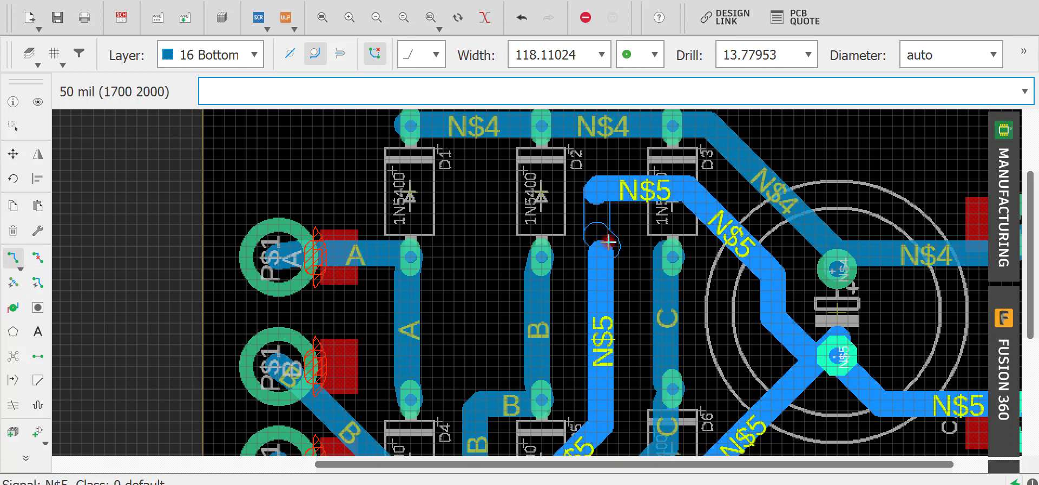
click(592, 252)
Step: Move the N$5 track between capacitor C1's lower pad and the N$5 output pad down, level with the output pad
scroll(607, 237, down, 5)
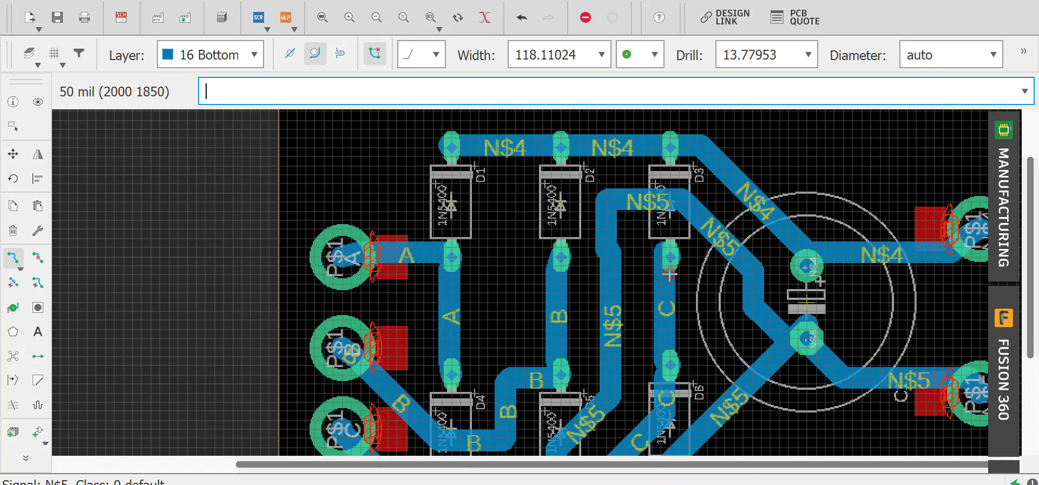
scroll(641, 366, up, 3)
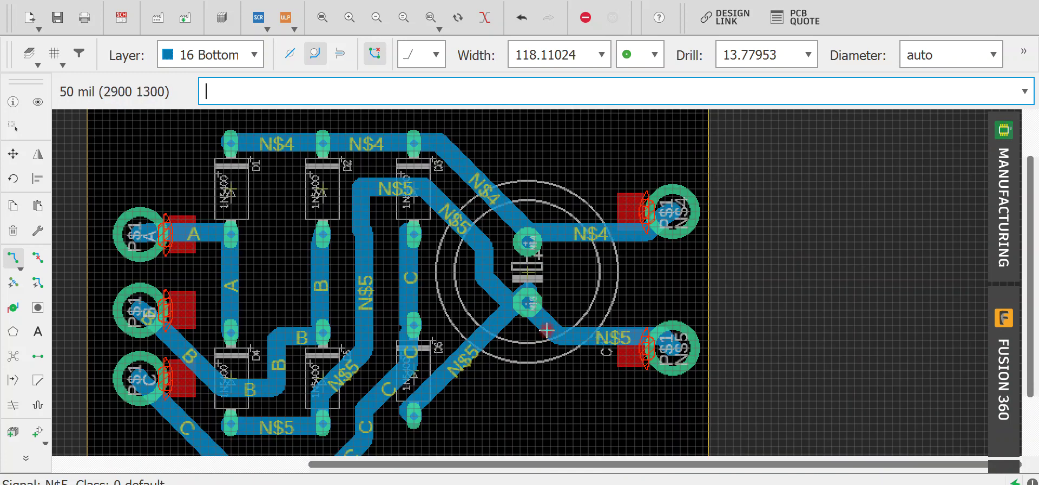
scroll(547, 330, up, 2)
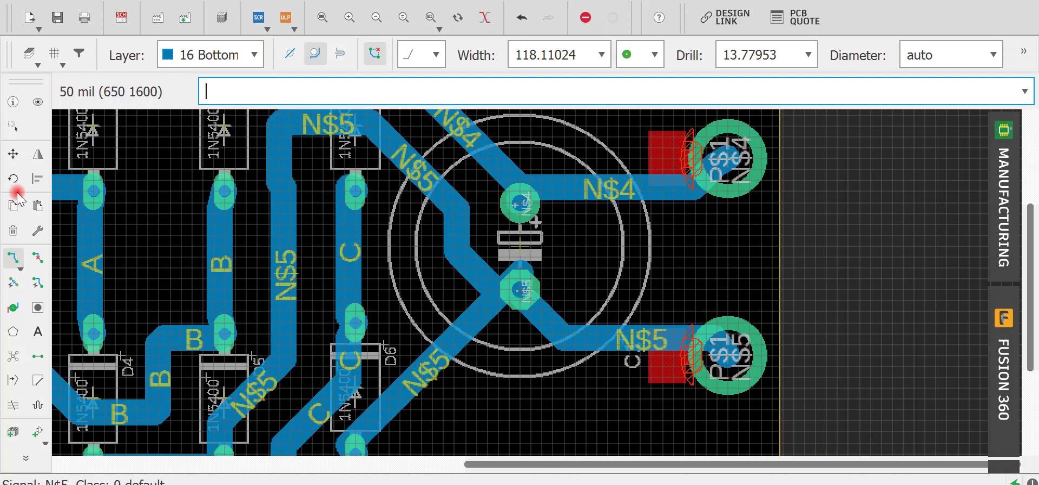
click(13, 154)
click(563, 338)
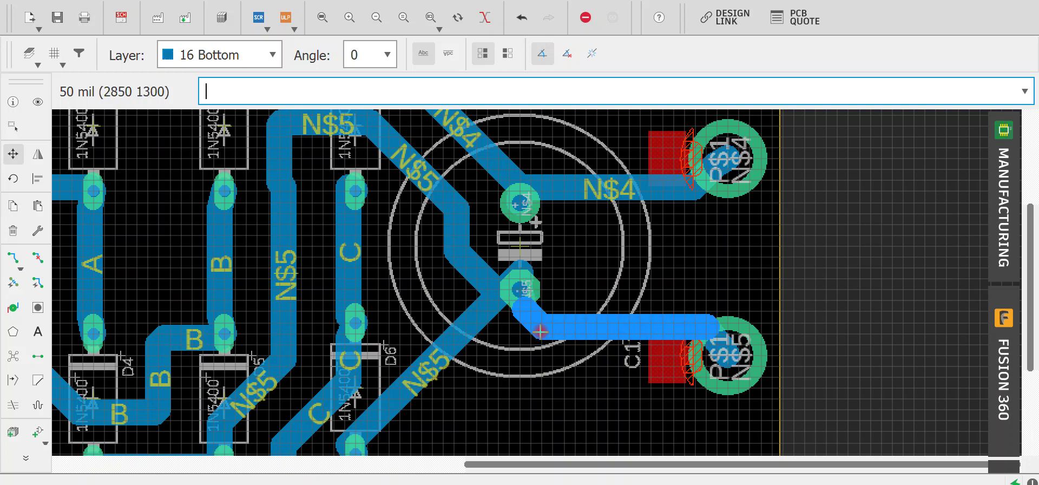
click(504, 352)
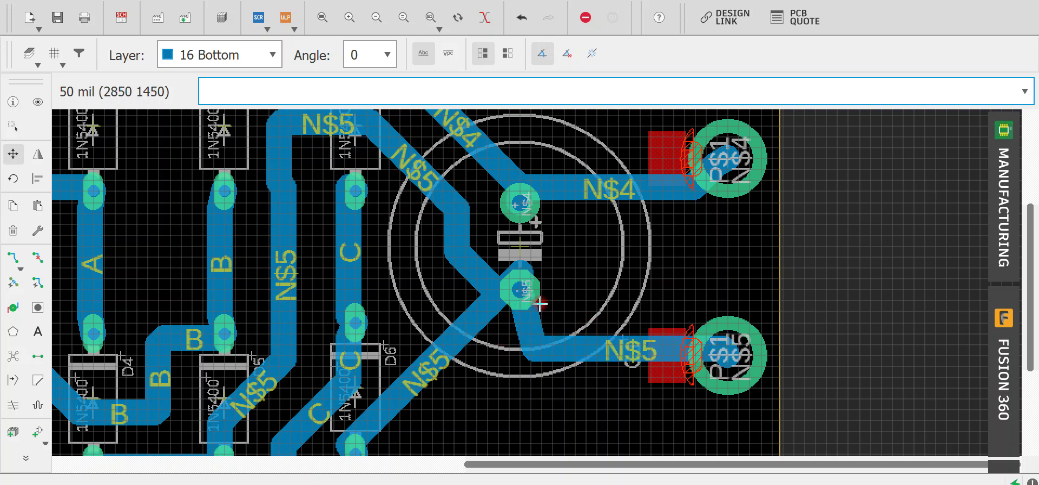
Step: Reshape the N$5 track coming from D3 so it drops vertically and enters capacitor C1's lower pad horizontally
click(506, 287)
click(484, 295)
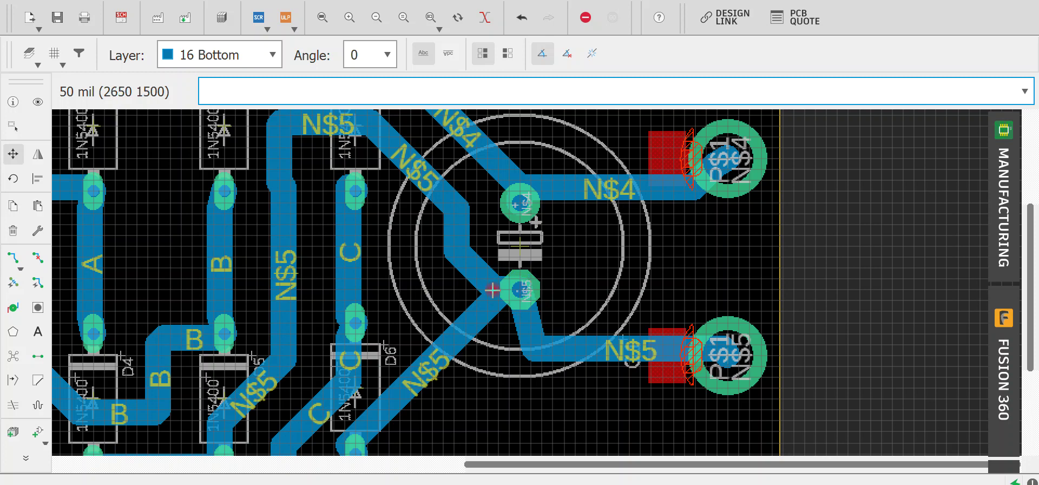
click(456, 252)
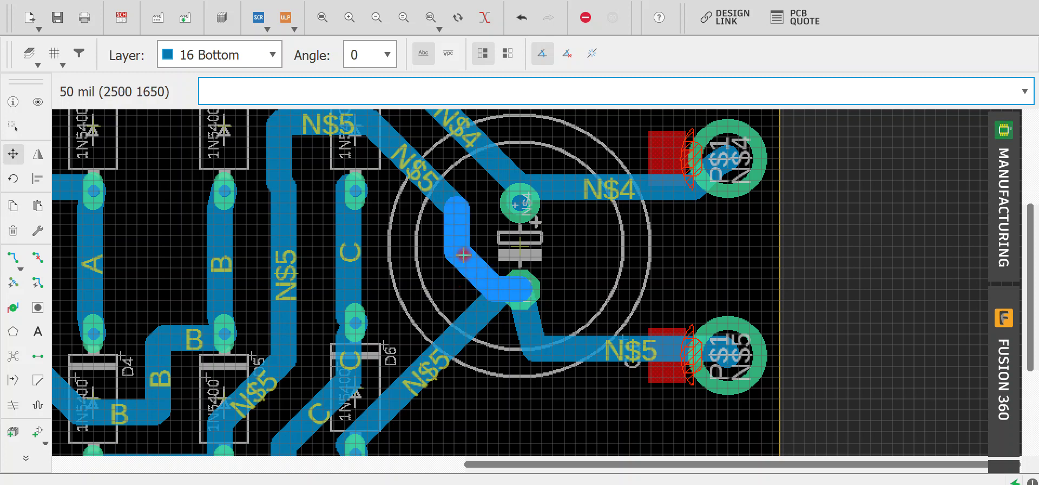
click(457, 297)
Step: Move the upper end of D6's diagonal N$5 track below capacitor C1 and route it vertically to C1's lower pad
click(493, 315)
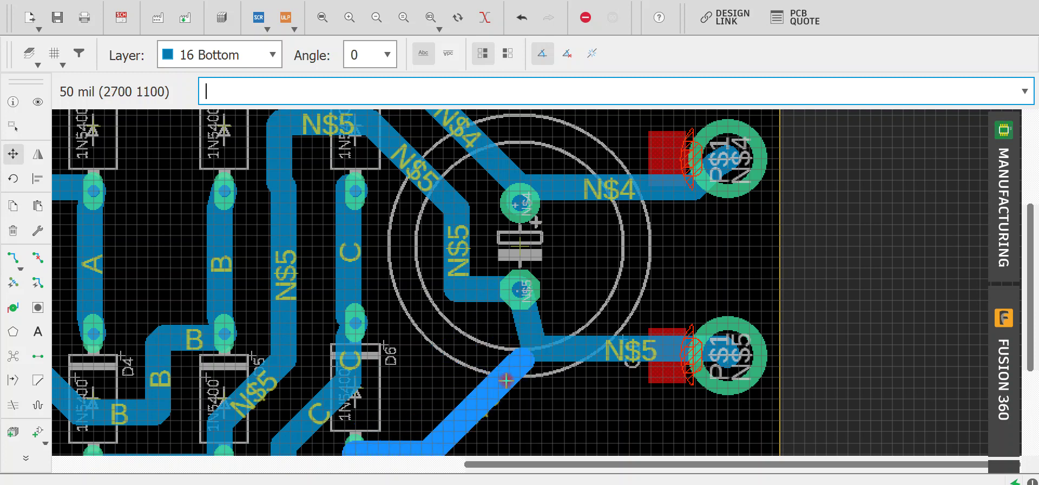
click(510, 383)
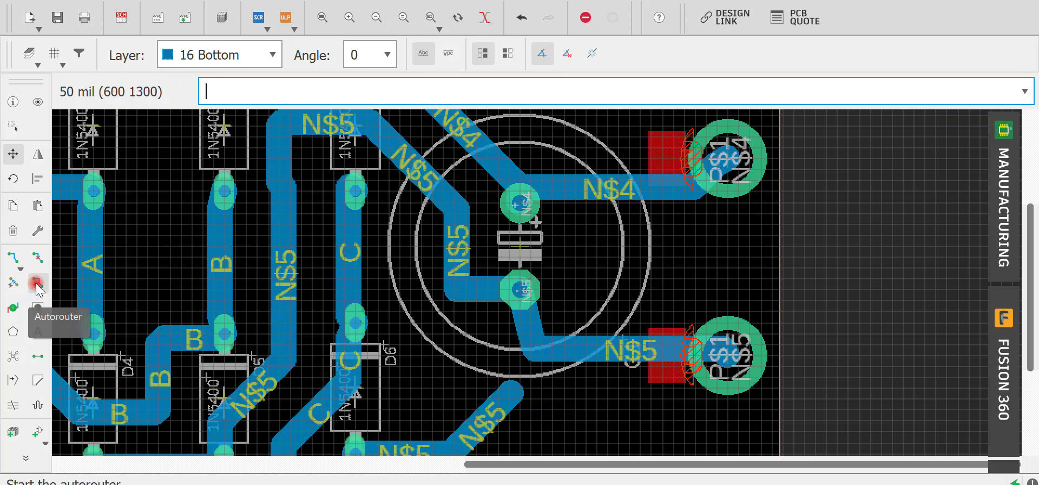
click(19, 265)
click(524, 393)
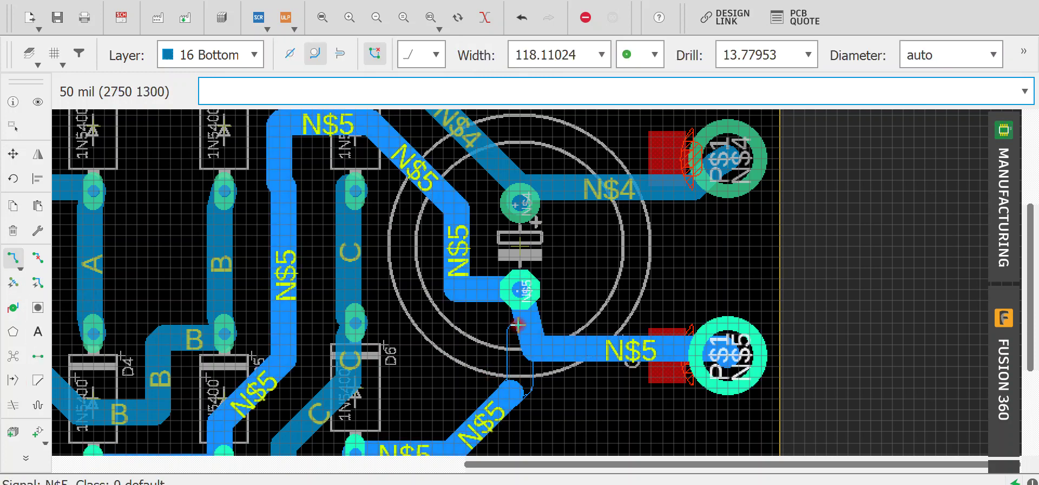
click(518, 296)
Step: Rip up the slanted N$5 segment below capacitor C1 and route the horizontal N$5 output track straight into the vertical one
scroll(557, 355, down, 4)
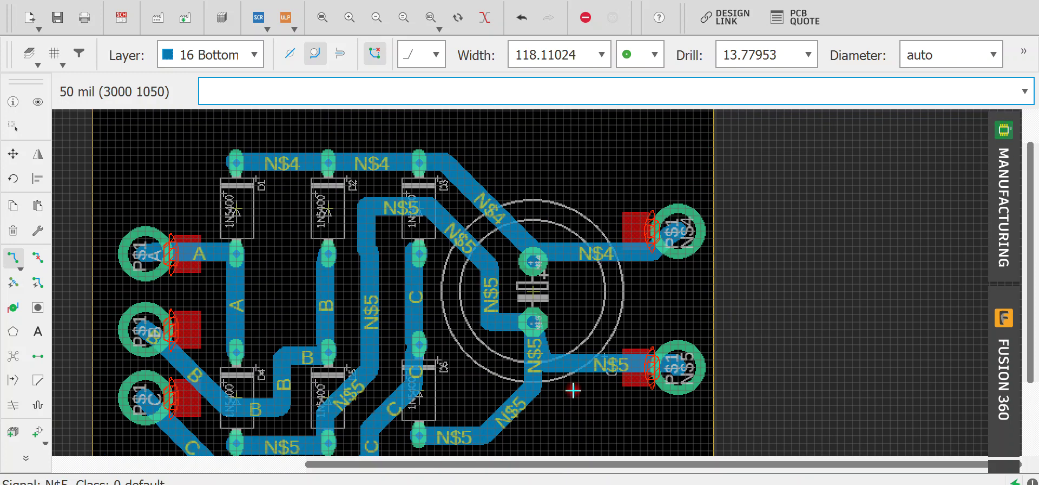
click(570, 374)
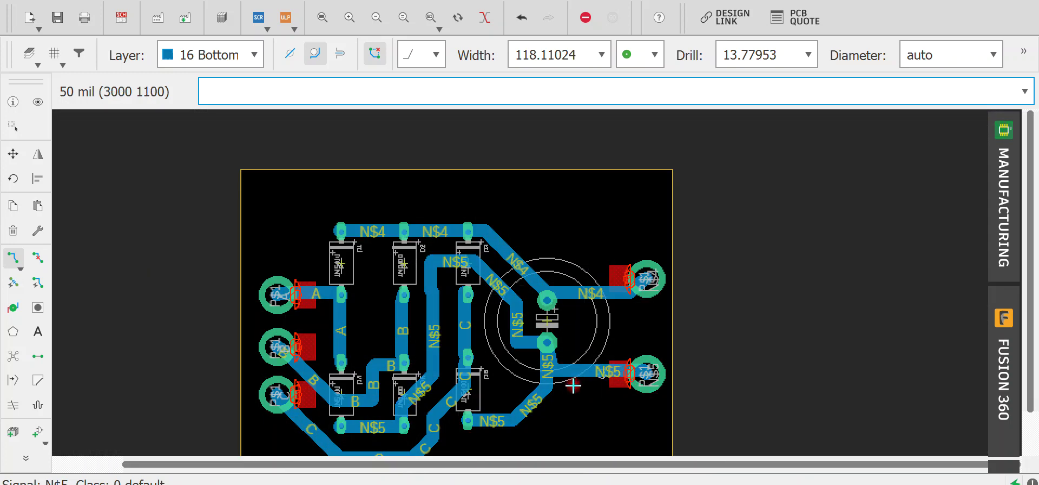
click(38, 257)
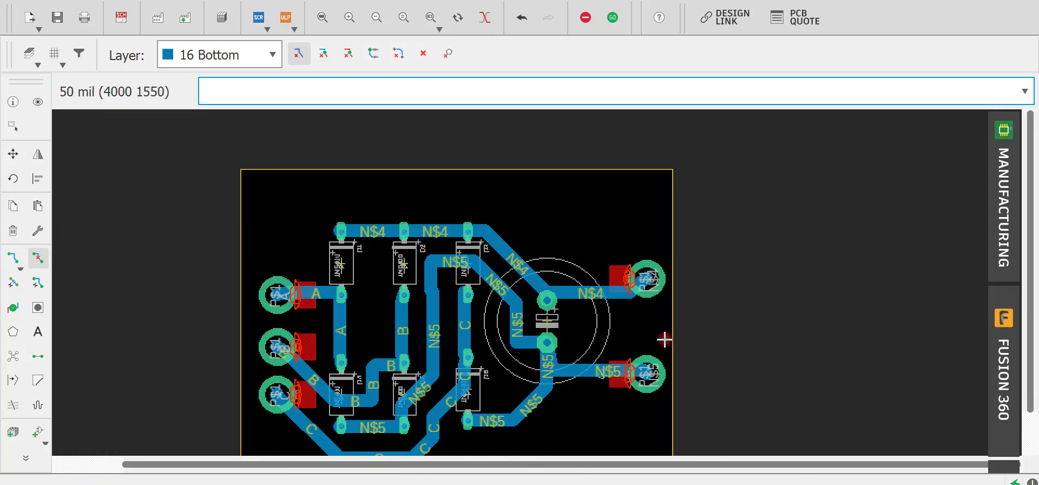
scroll(540, 364, up, 4)
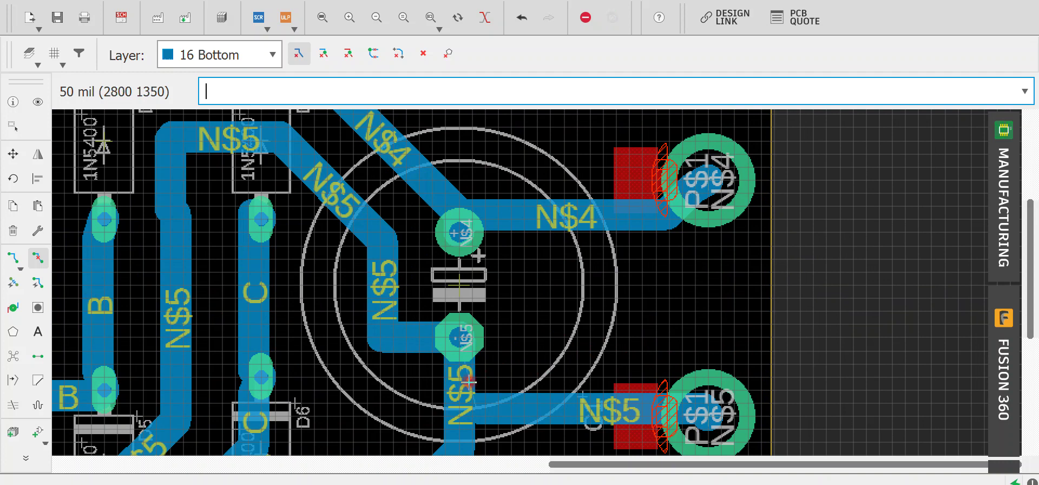
click(13, 257)
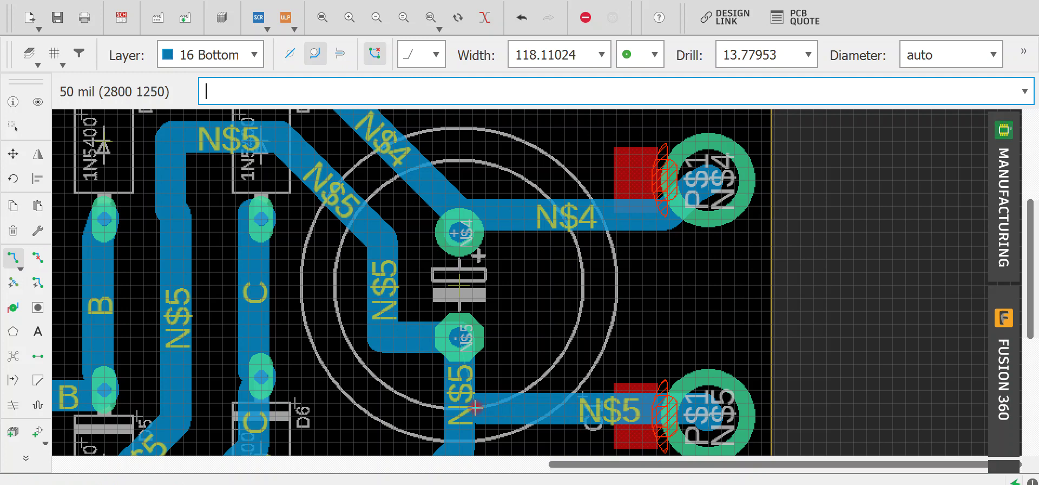
click(463, 381)
key(Escape)
key(Escape)
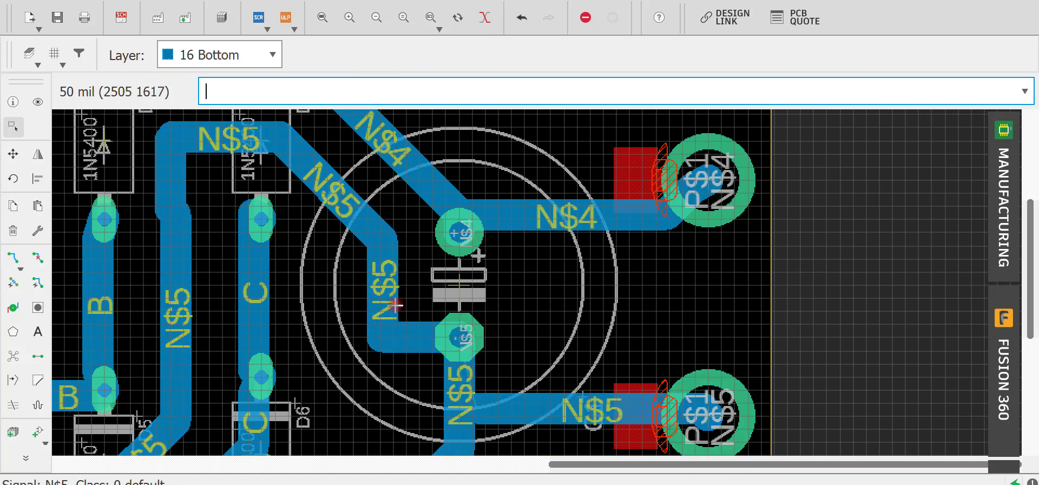
Step: Move the N$4 bend and horizontal output track upward so N$4 drops vertically into capacitor C1's upper pad
scroll(418, 293, down, 2)
scroll(418, 292, down, 3)
middle_drag(449, 322, 608, 285)
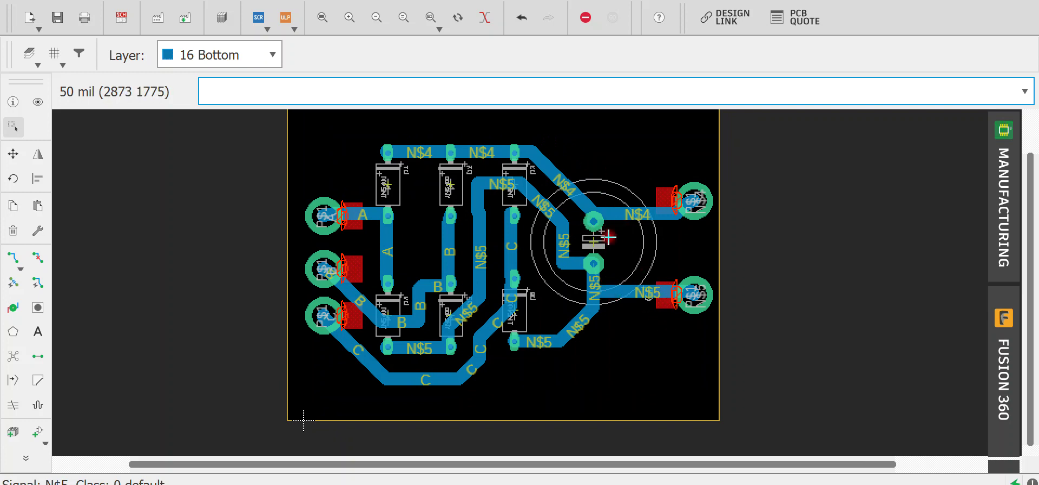
scroll(597, 247, up, 3)
middle_drag(675, 190, 574, 278)
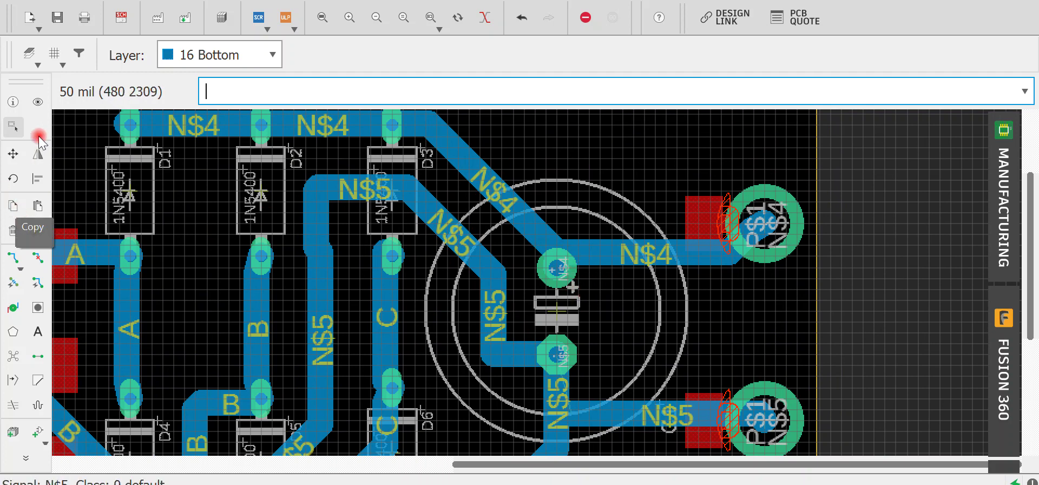
click(13, 154)
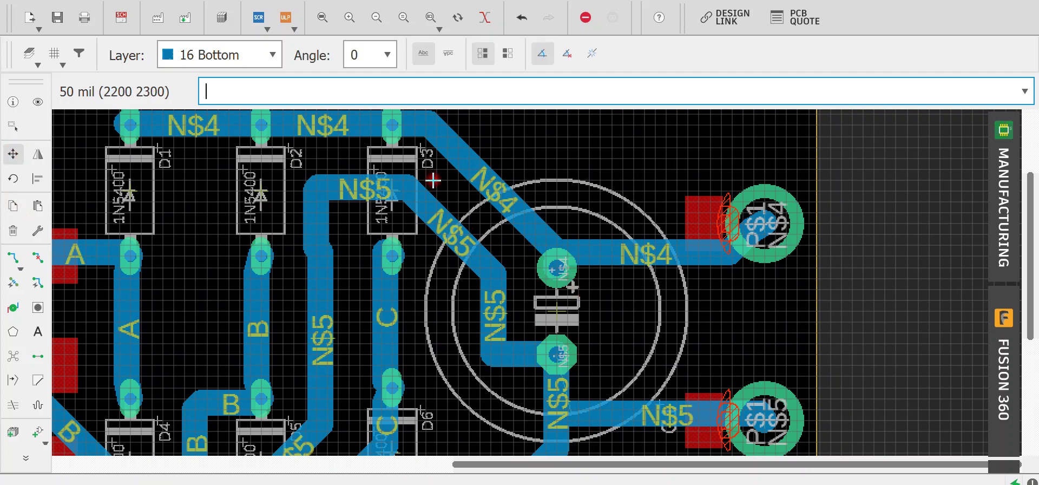
click(556, 225)
click(532, 201)
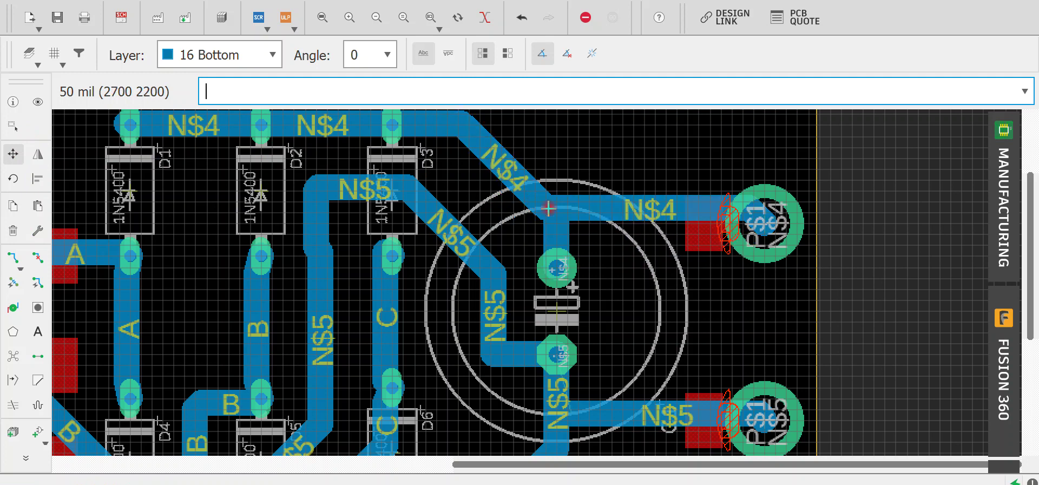
Step: Move the C input pad slightly down and the A input pad slightly up to space the three input pads apart
scroll(622, 273, down, 3)
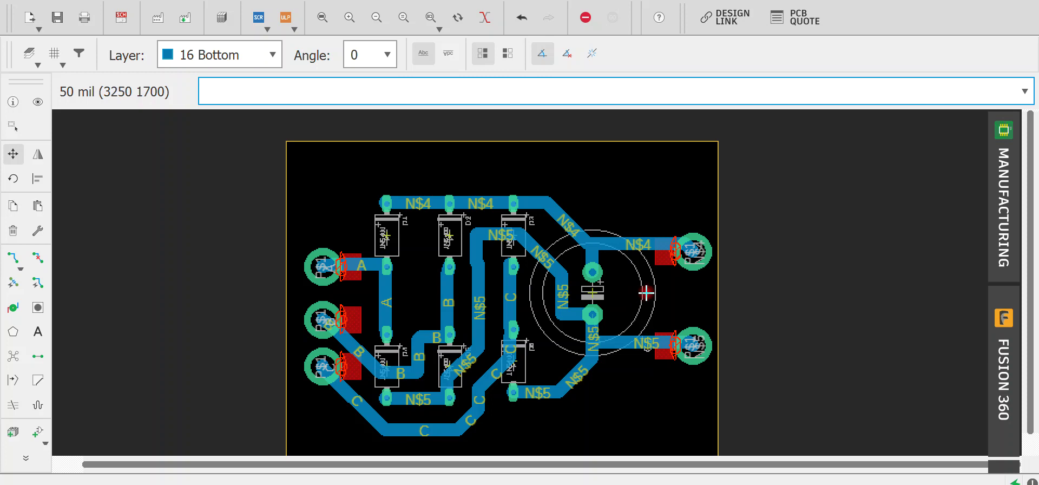
scroll(433, 297, up, 1)
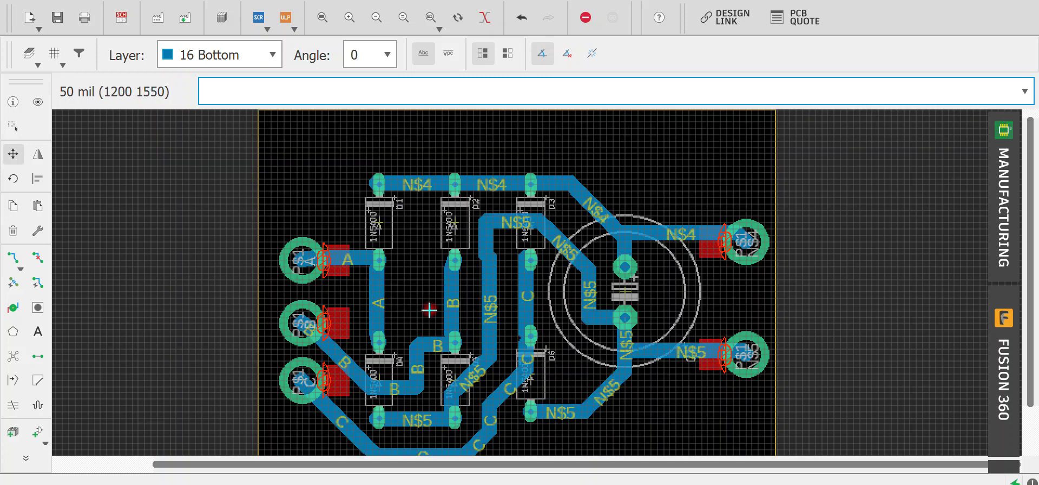
middle_drag(434, 316, 466, 225)
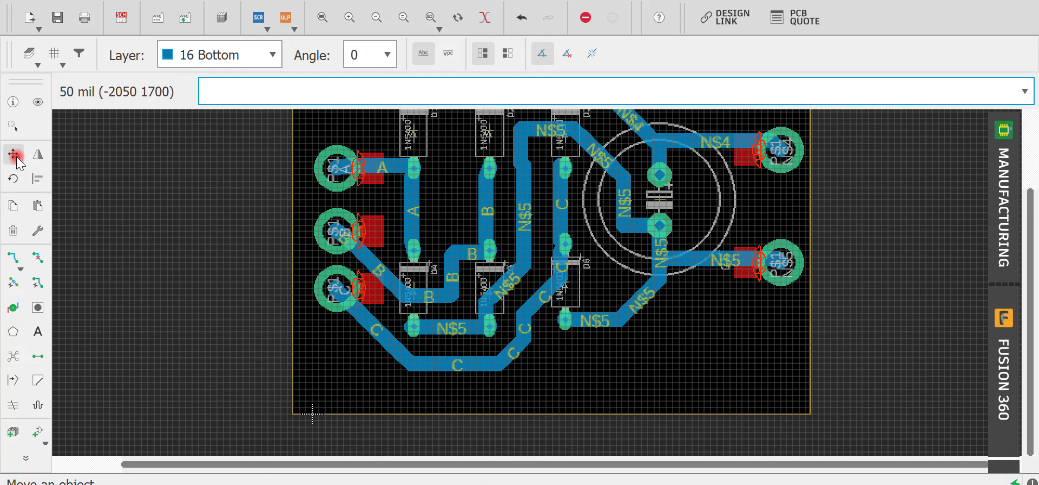
click(330, 292)
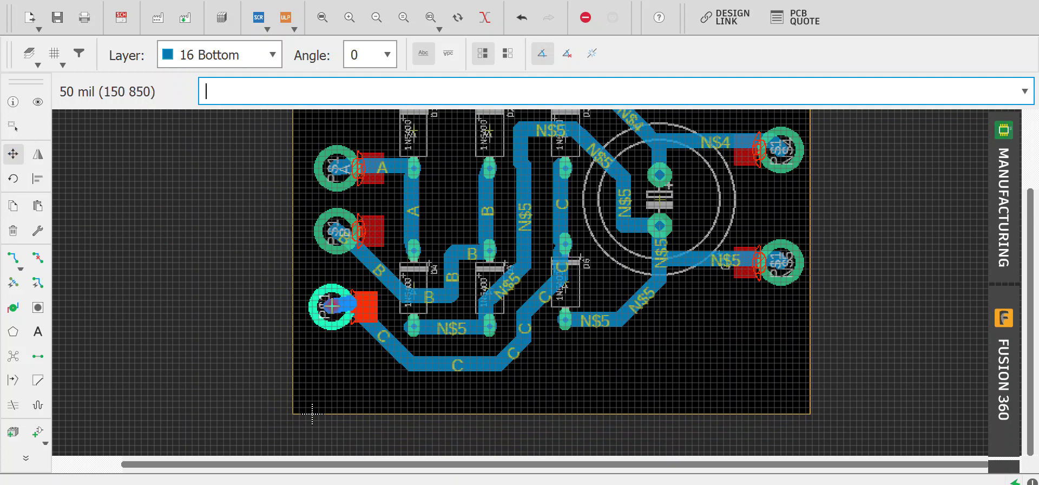
click(336, 307)
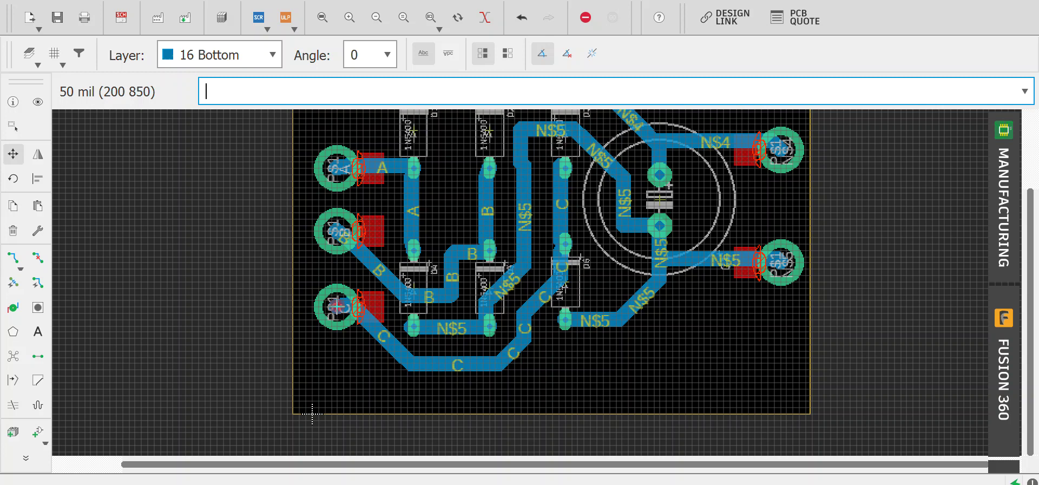
click(339, 165)
click(339, 153)
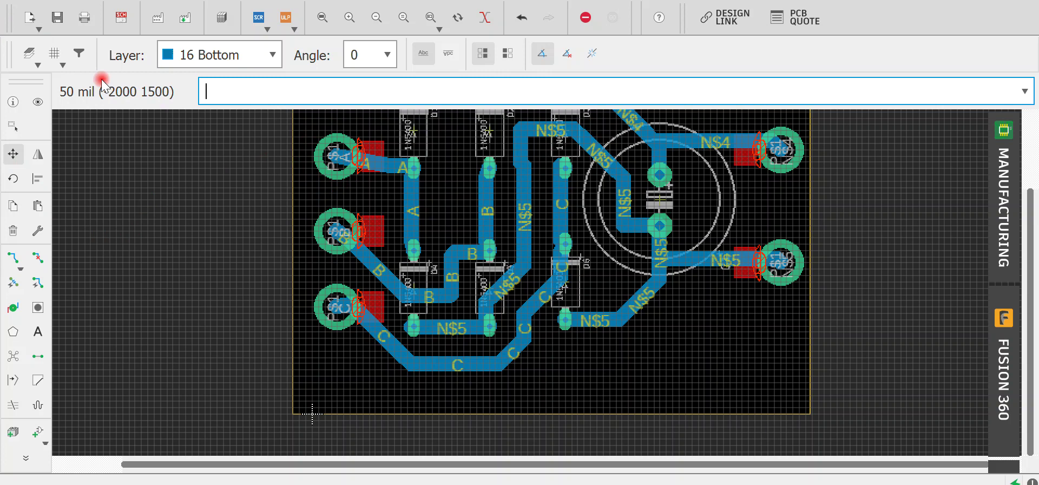
Step: Hide all layers and display only the Bottom, Pads and Vias layers
click(30, 54)
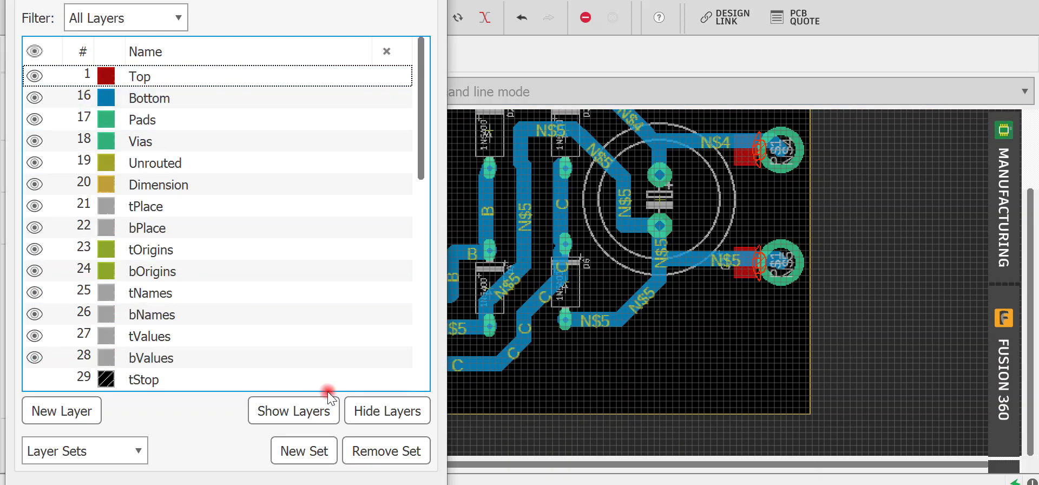
click(400, 414)
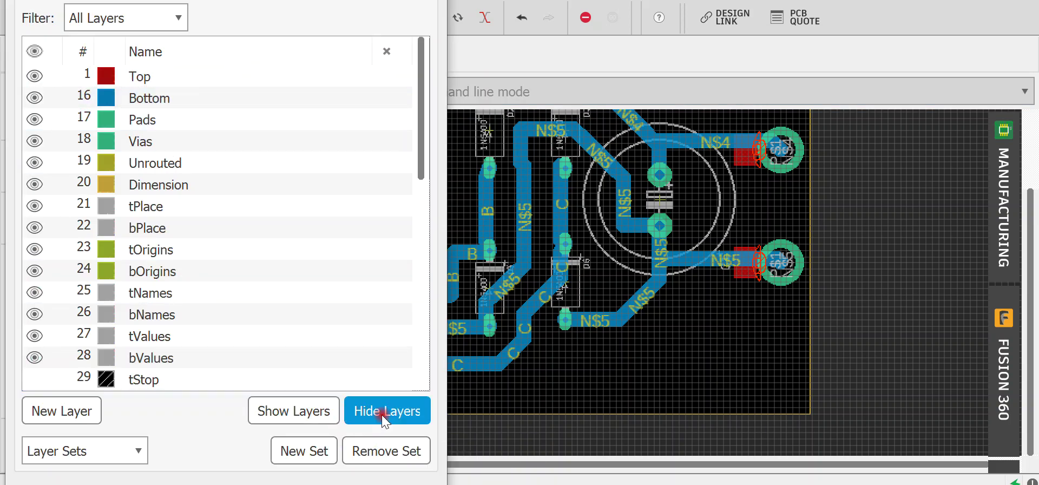
click(34, 97)
click(34, 117)
click(36, 140)
click(324, 455)
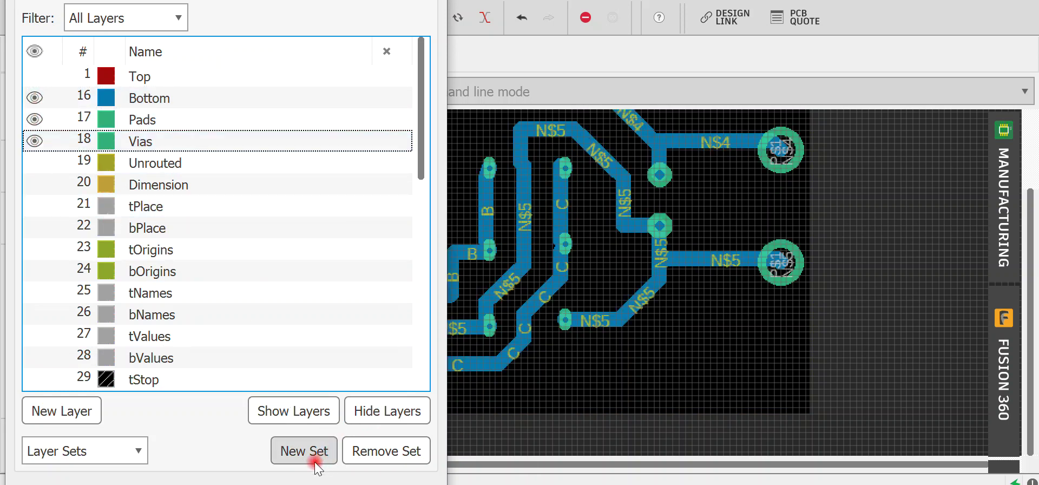
key(Return)
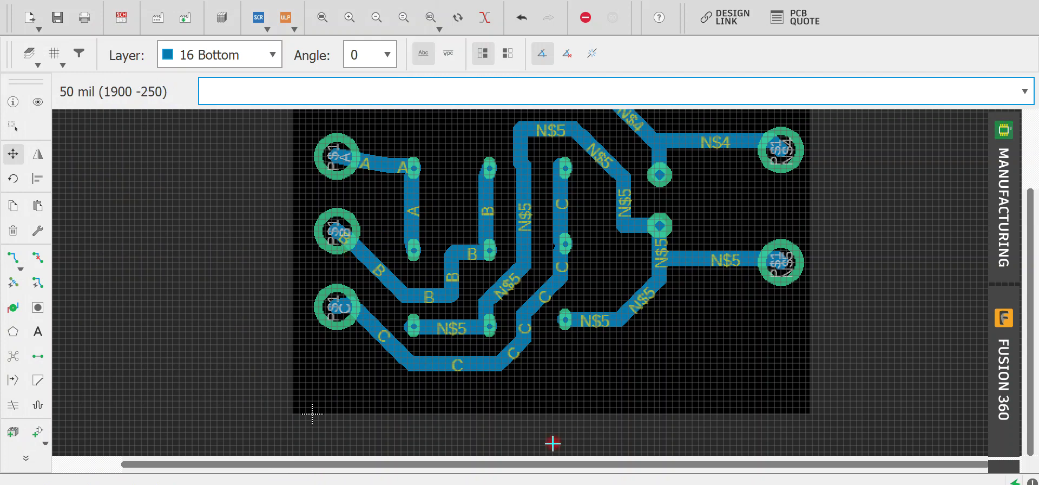
scroll(247, 278, down, 1)
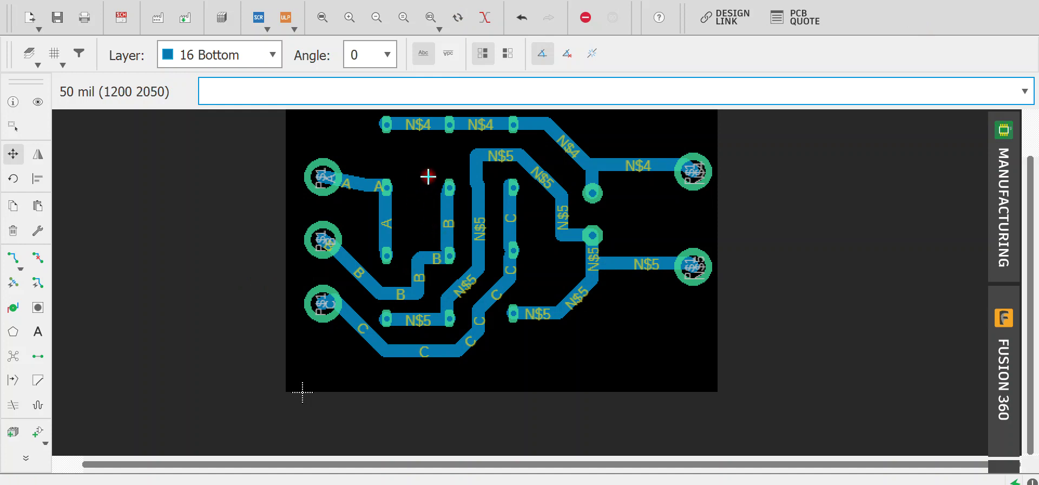
scroll(425, 179, down, 1)
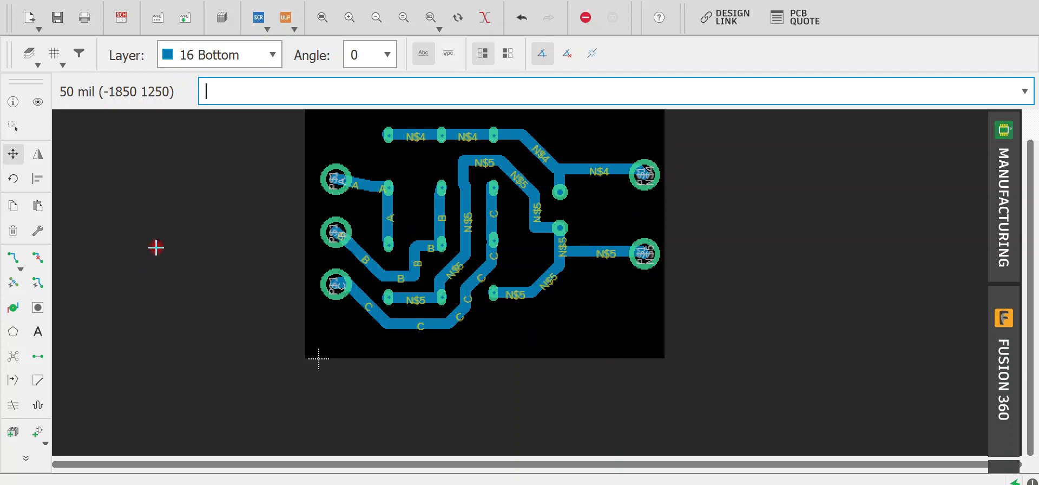
middle_drag(156, 243, 160, 290)
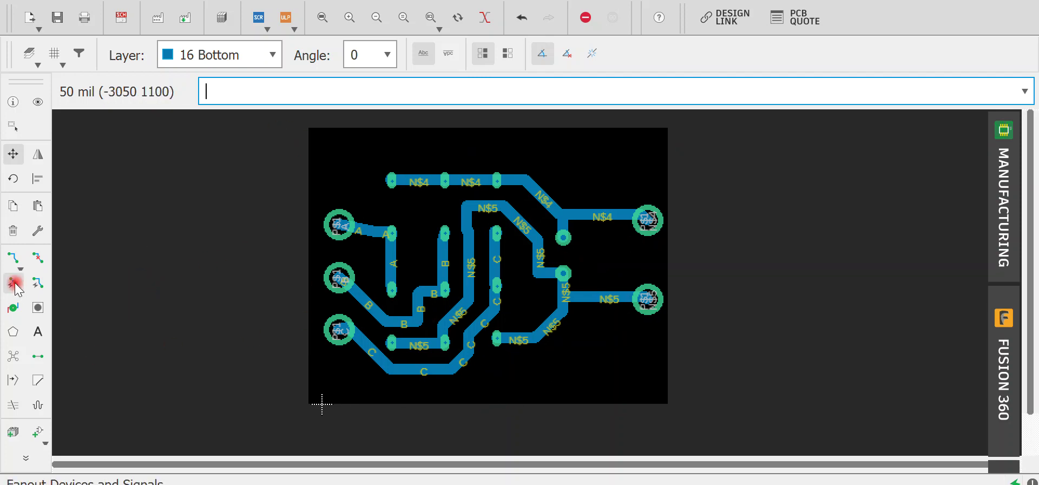
click(13, 258)
key(Escape)
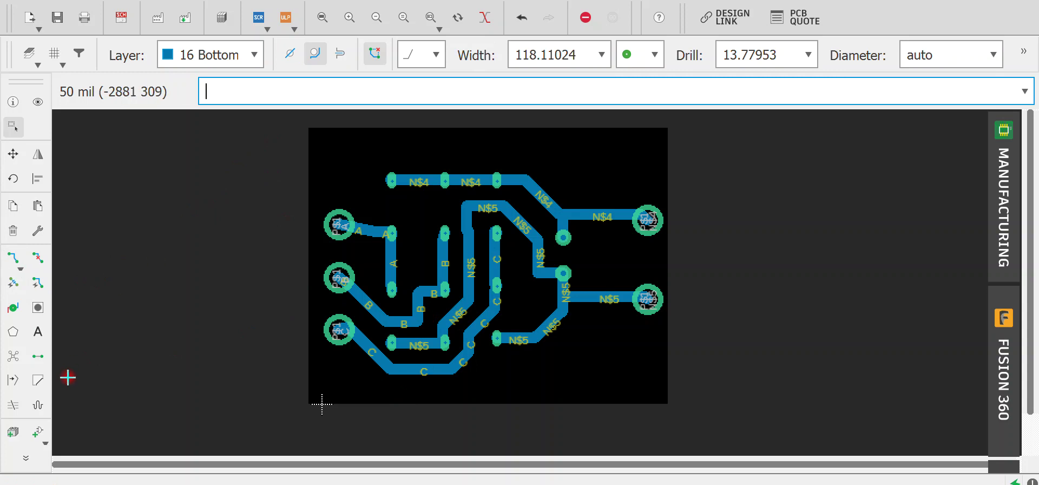
text(wire)
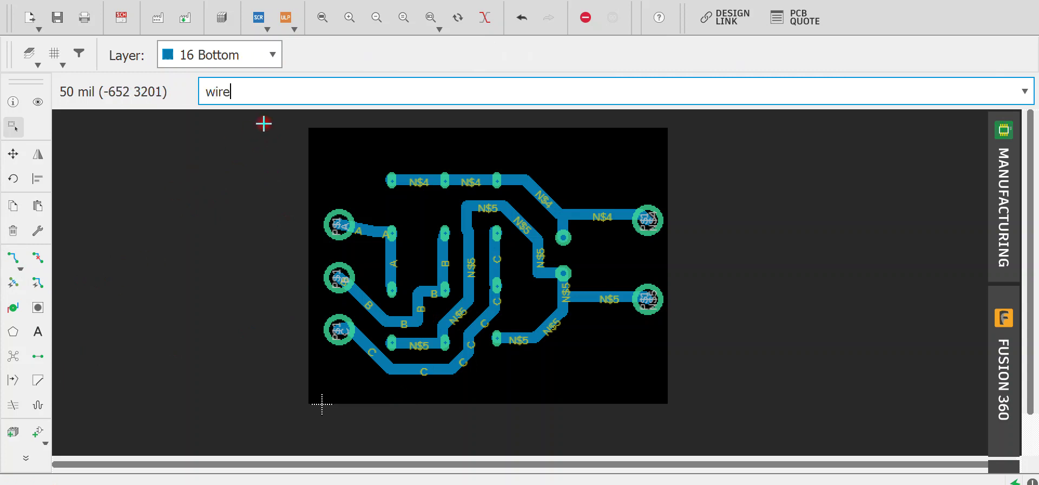
key(Return)
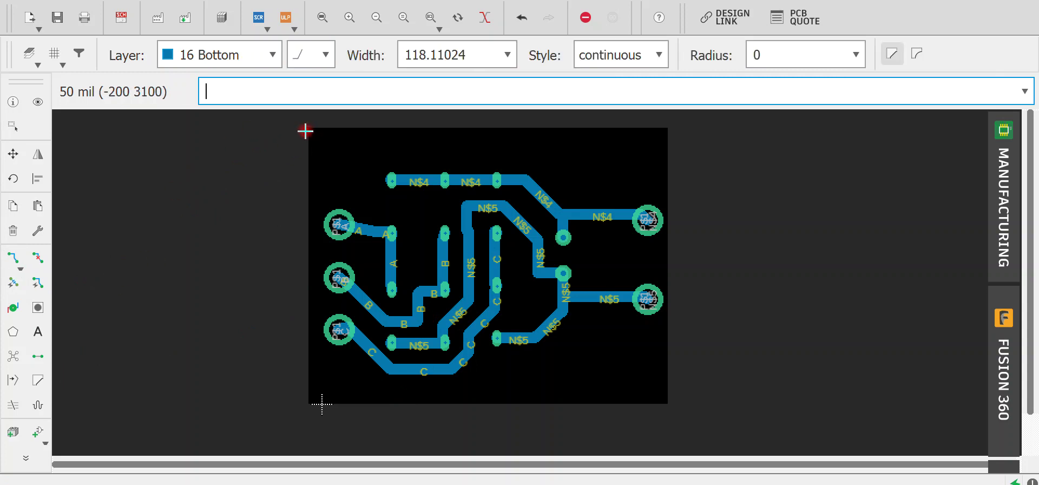
click(13, 153)
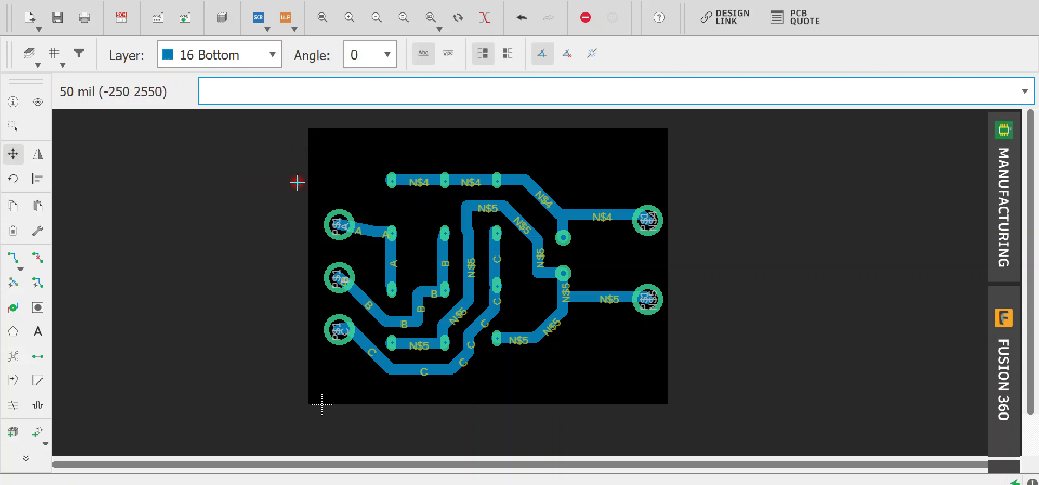
key(Escape)
Step: Draw a closed rectangular frame around the board edge with the wire command on layer 16 Bottom, using a 118.11024 mil width
text(wire)
key(Return)
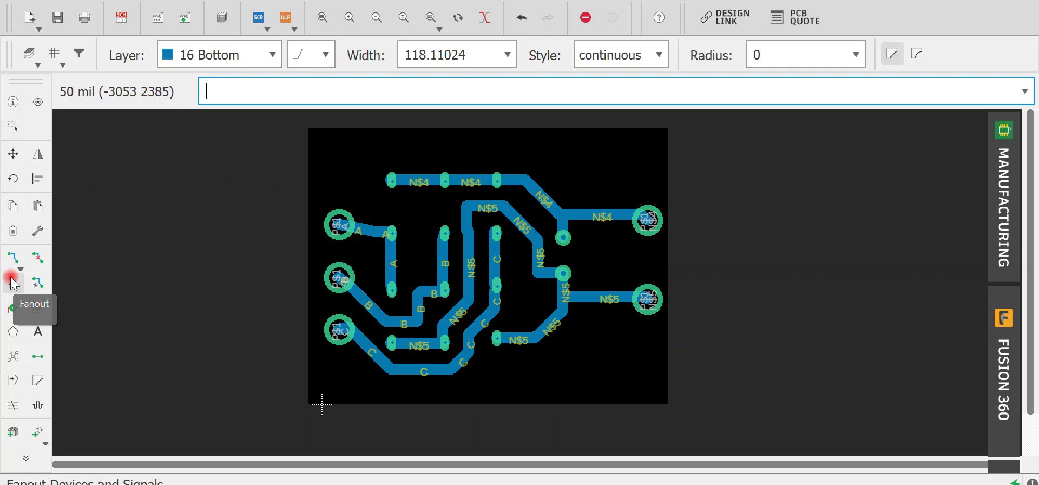
scroll(320, 195, up, 1)
scroll(306, 201, down, 1)
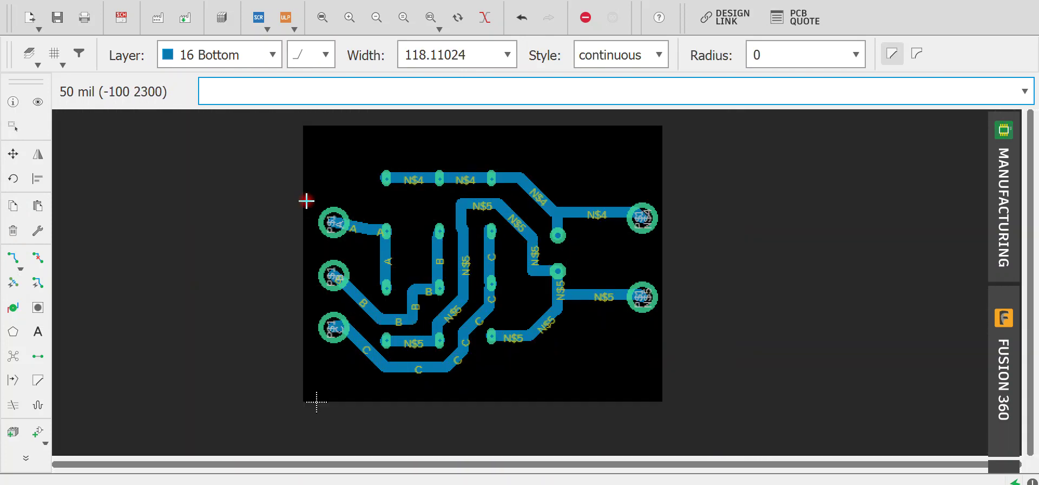
click(301, 125)
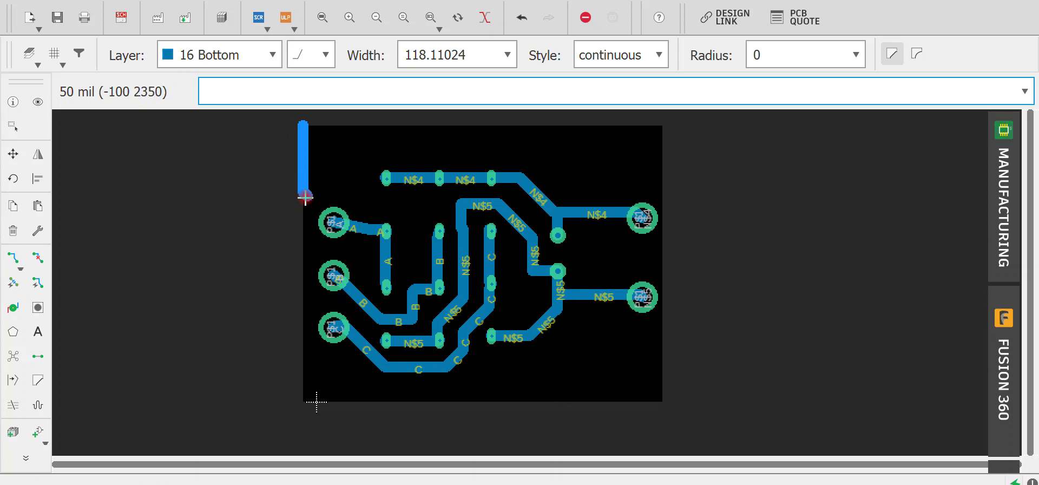
click(303, 400)
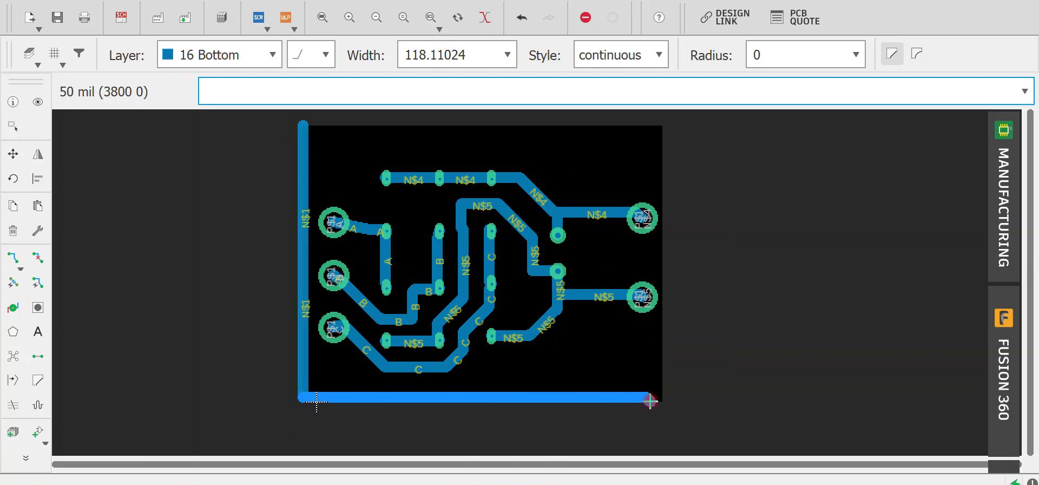
click(670, 398)
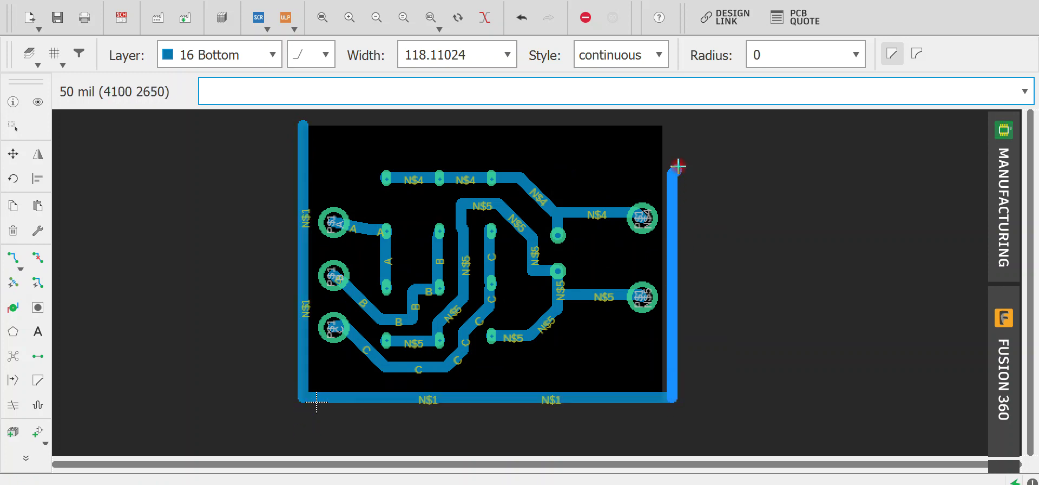
click(671, 125)
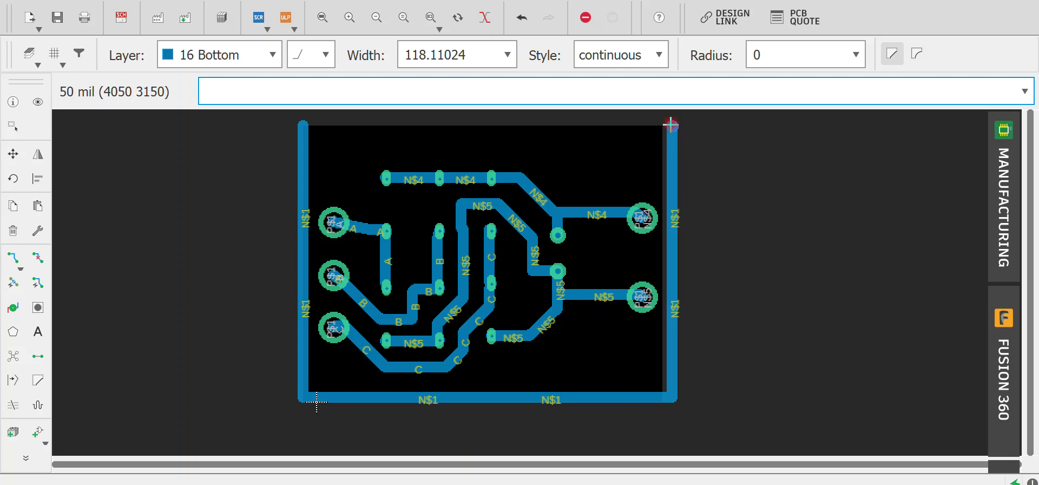
click(305, 125)
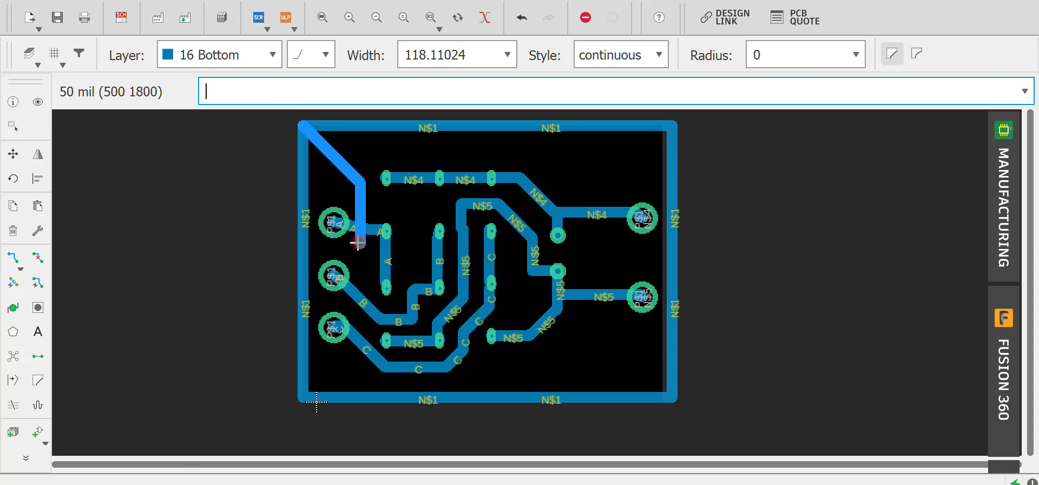
key(Escape)
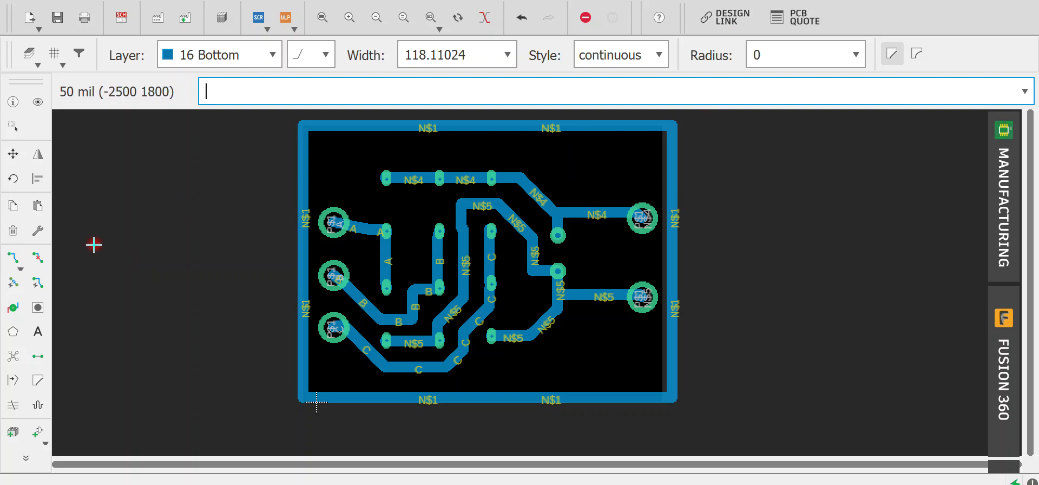
Step: Draw a closed polygon over the rectangular frame on layer 16 Bottom with a blank signal name, and run Ratsnest to fill it with copper
click(13, 332)
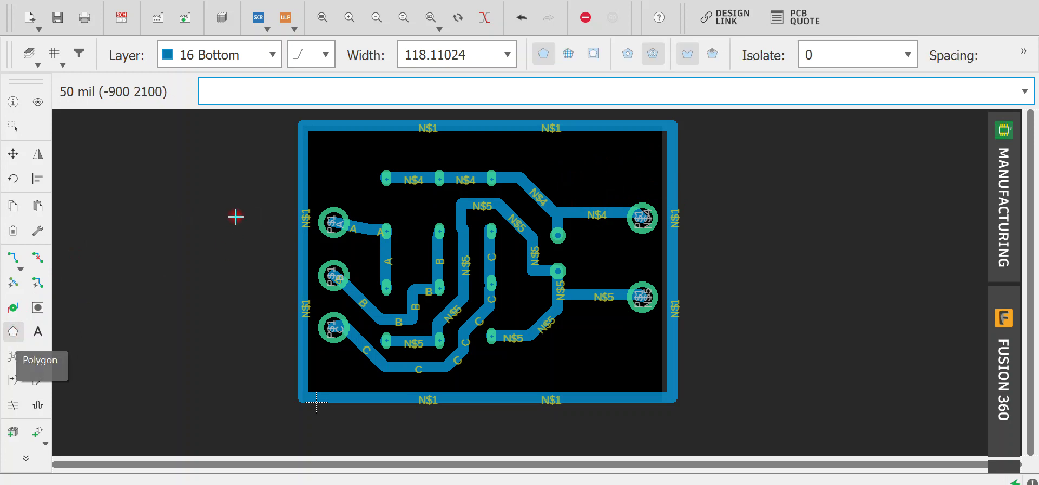
click(300, 129)
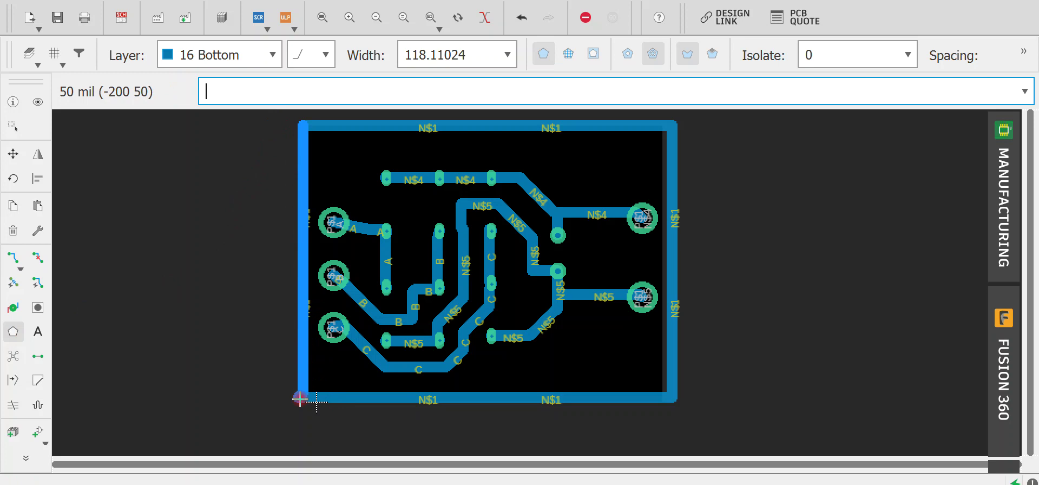
click(306, 398)
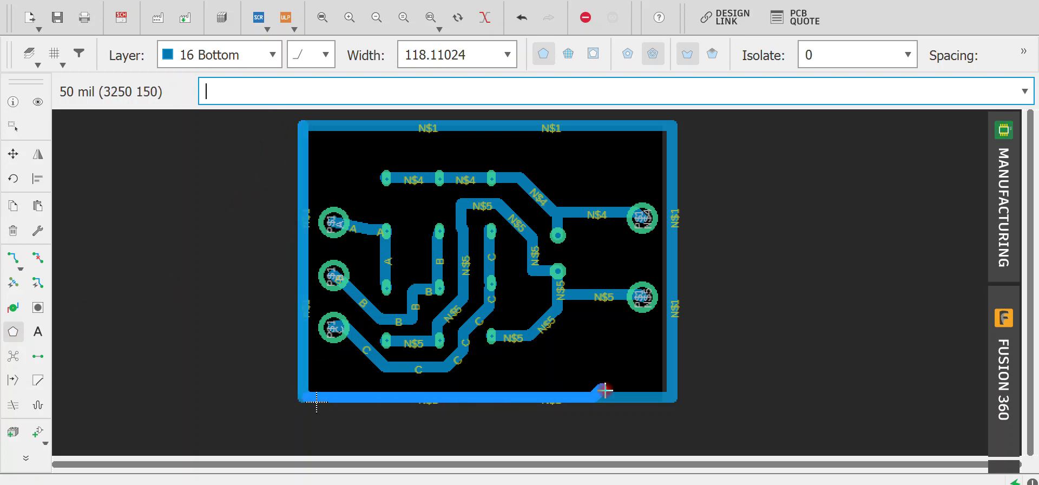
click(673, 397)
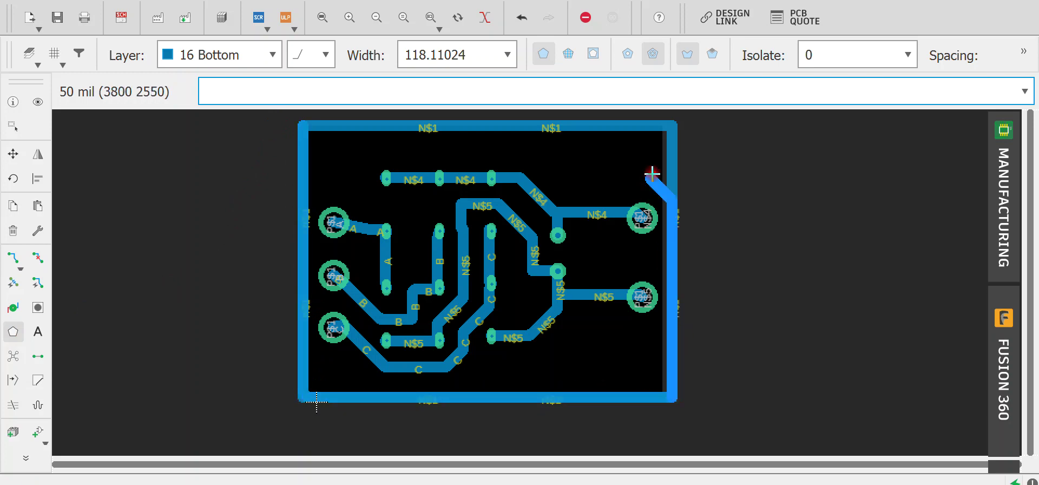
click(671, 125)
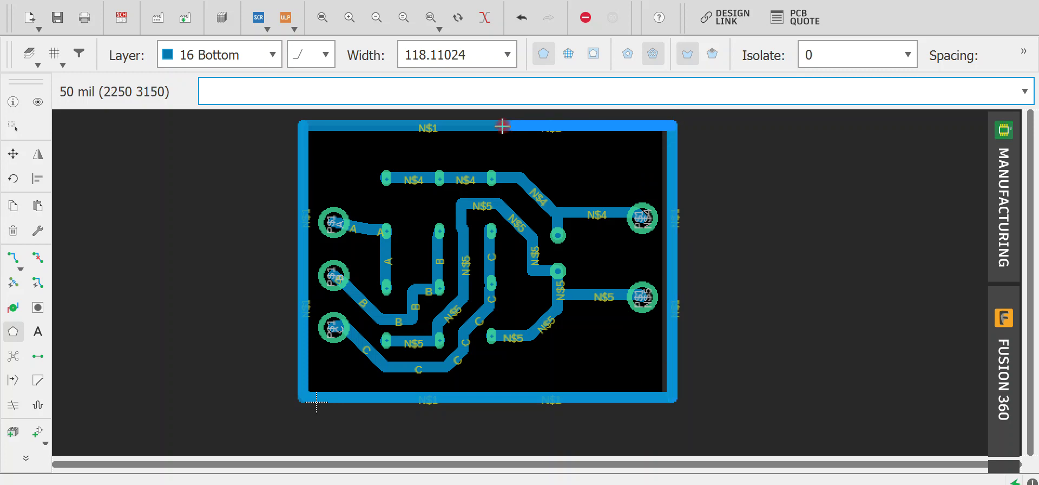
click(300, 128)
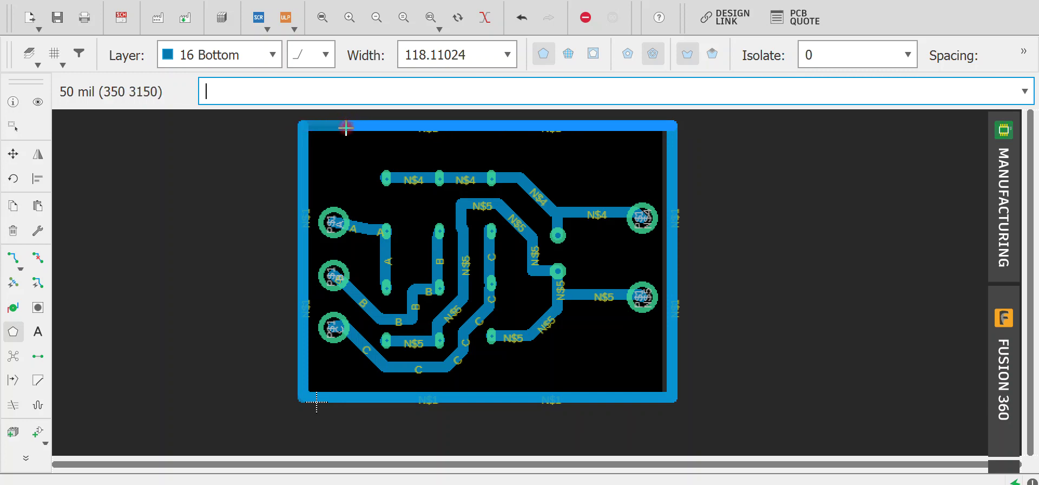
click(344, 127)
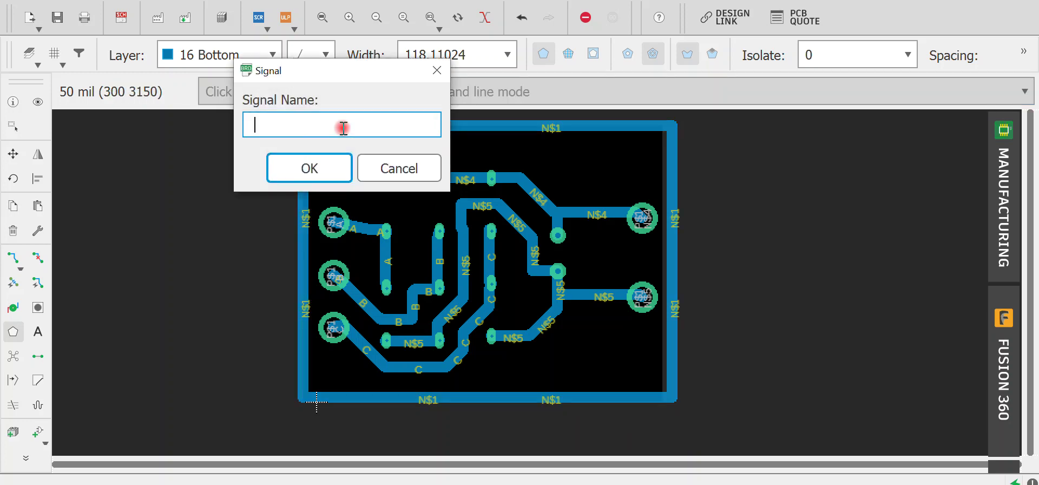
click(313, 170)
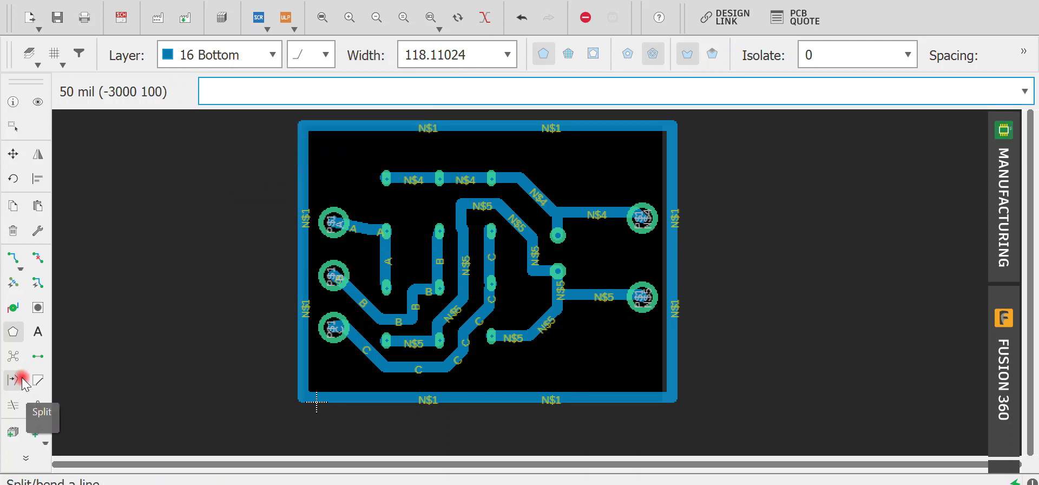
click(9, 358)
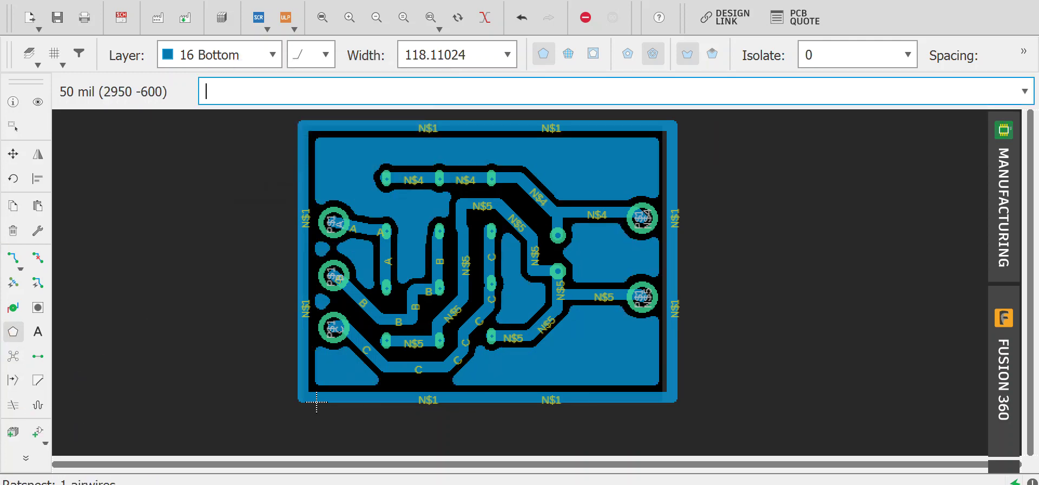
scroll(441, 232, up, 8)
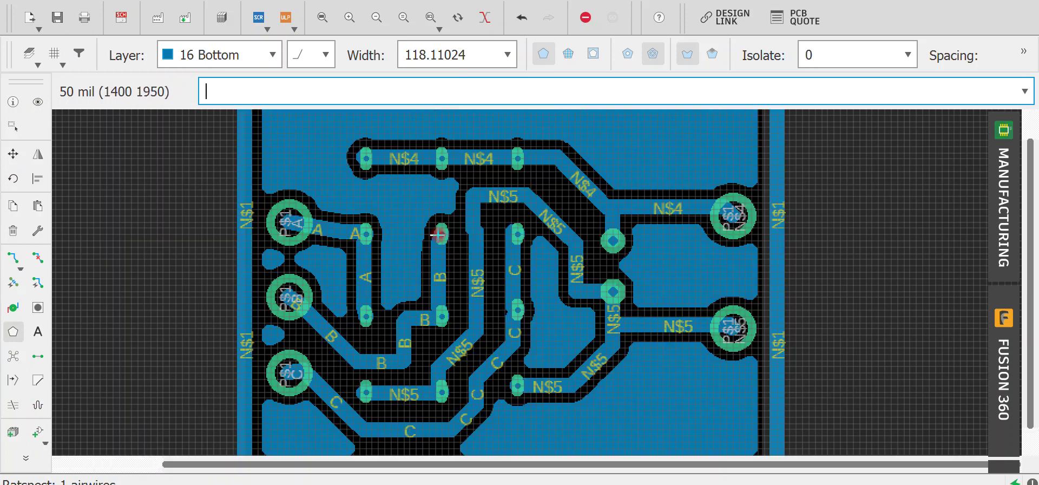
Step: Set the minimum wire-to-wire clearance to 3mm in the design rules and refill the copper pour with Ratsnest
scroll(403, 319, down, 7)
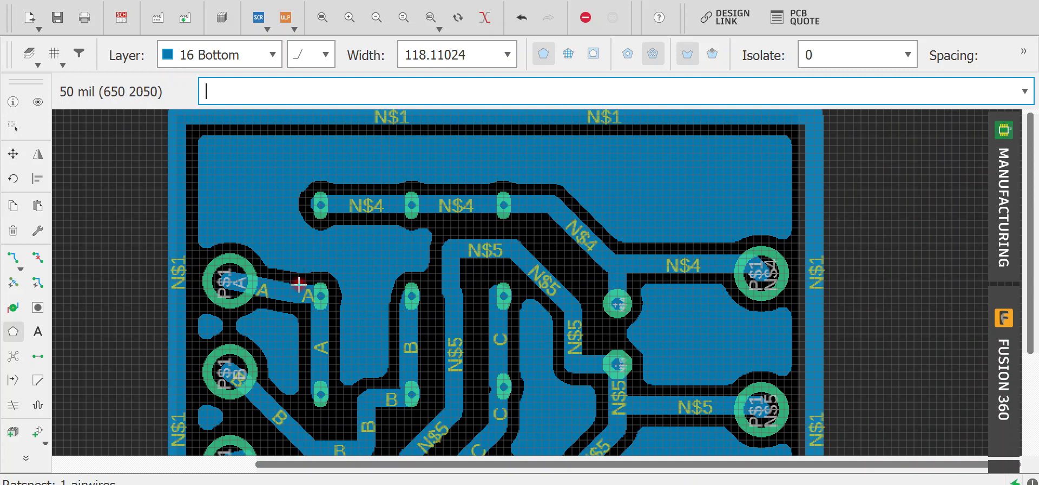
scroll(480, 232, down, 4)
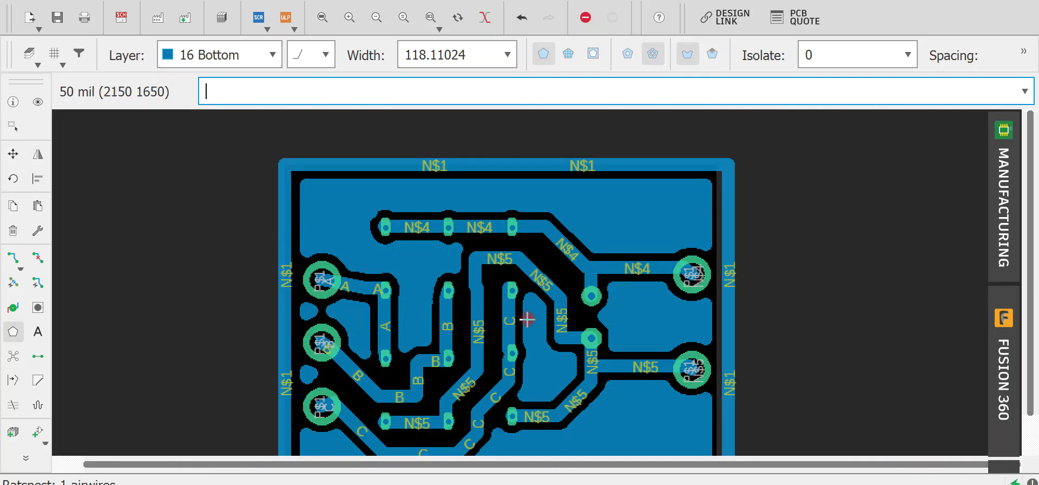
scroll(298, 315, down, 2)
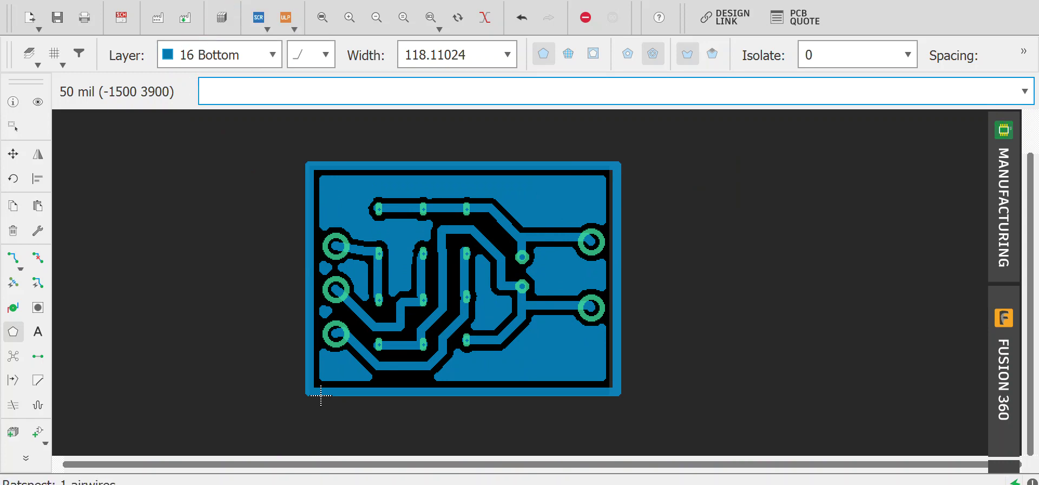
key(ctrl+z)
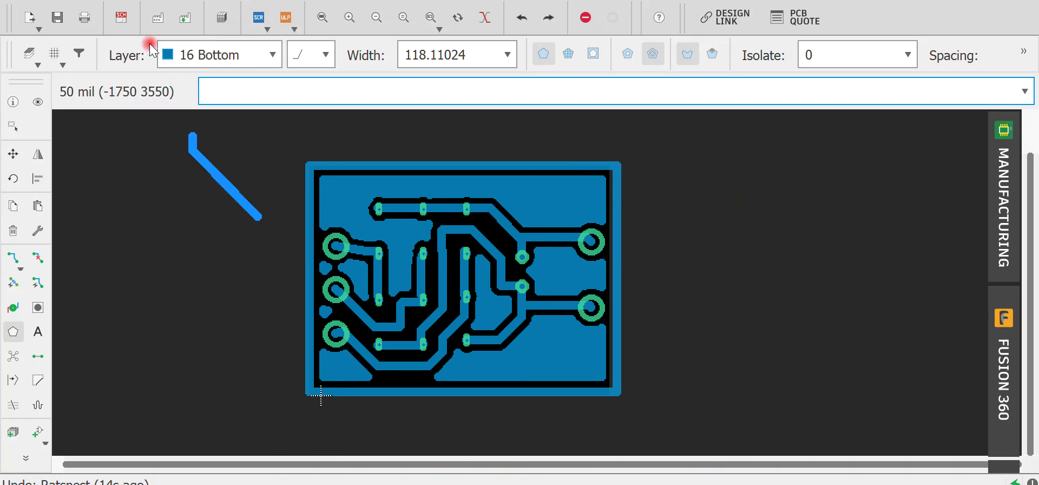
click(174, 1)
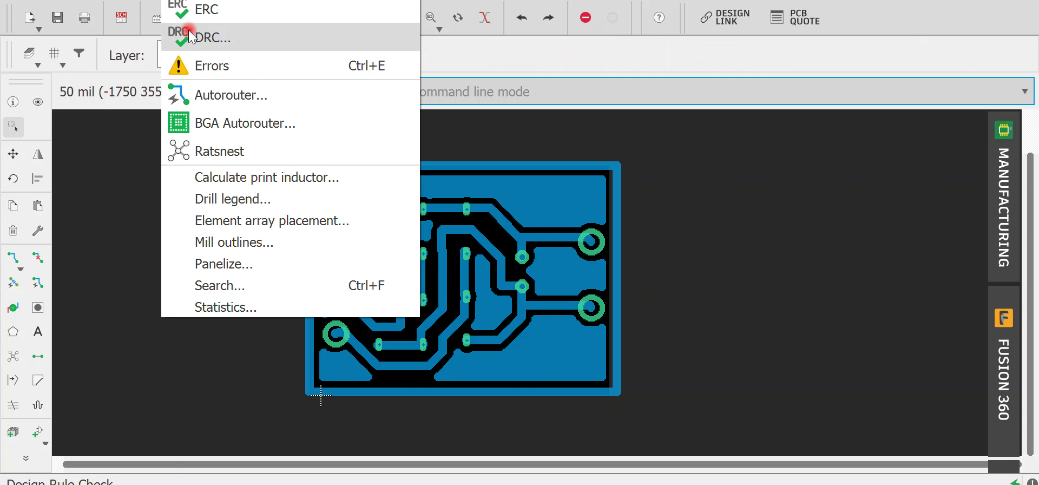
click(188, 33)
click(155, 4)
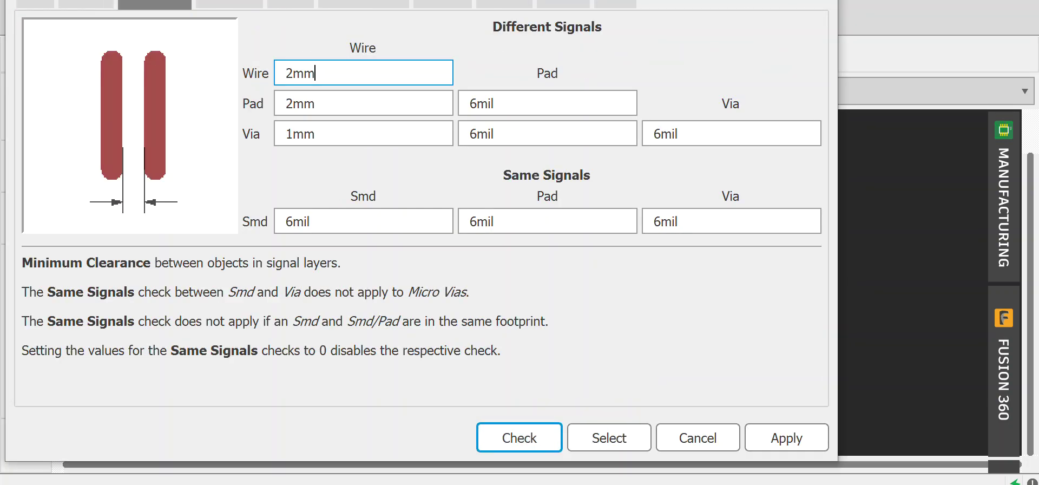
double_click(342, 76)
text(3mm)
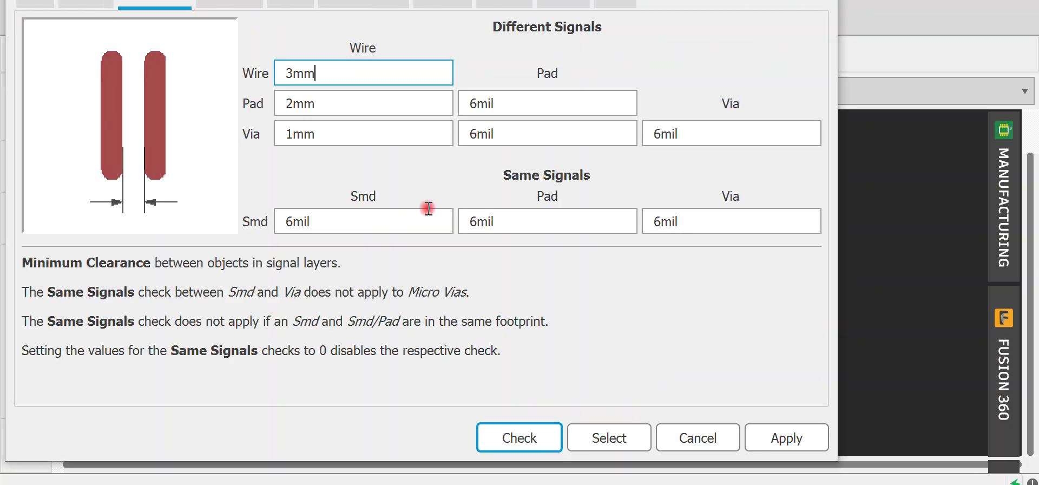
click(795, 447)
click(673, 448)
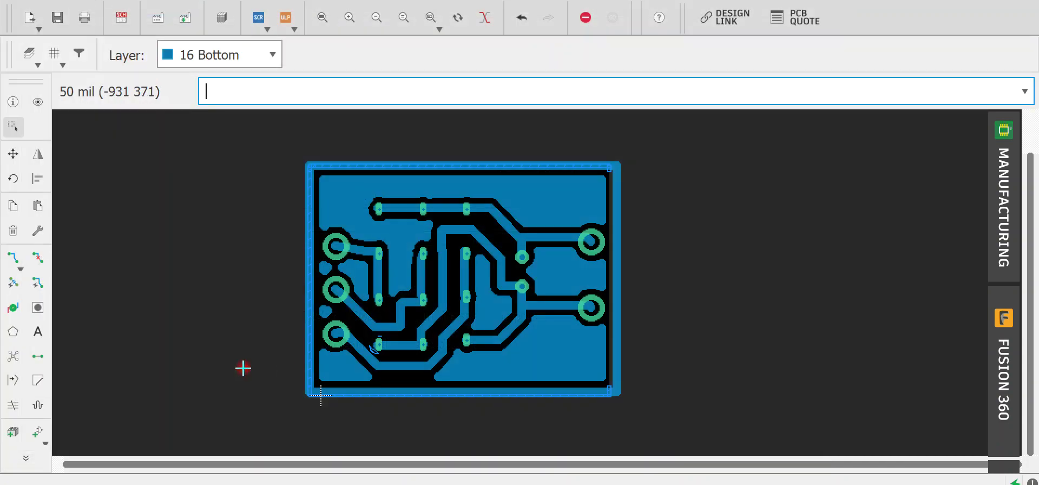
click(42, 359)
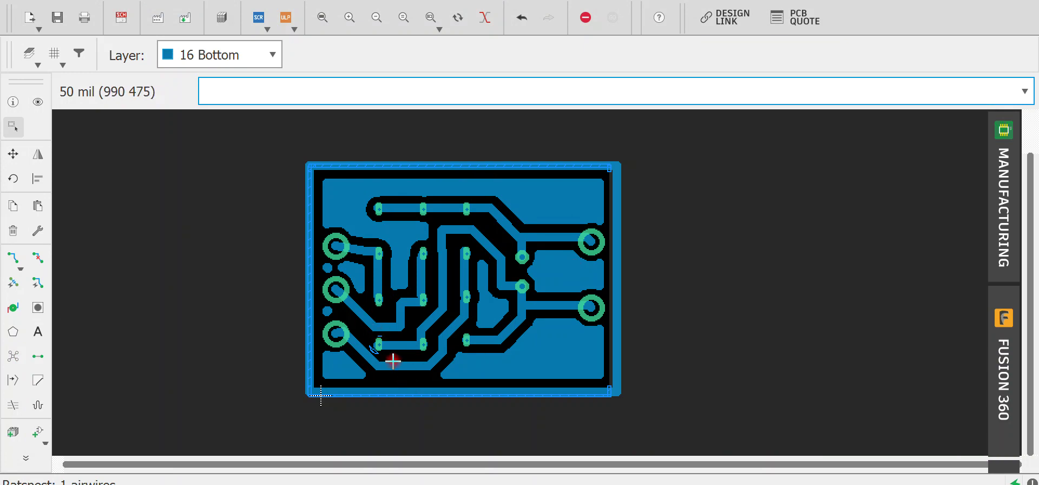
Step: Set the wire-to-wire clearance to 4mm, run the design rule check and recompute the copper pour with Ratsnest
text(dr)
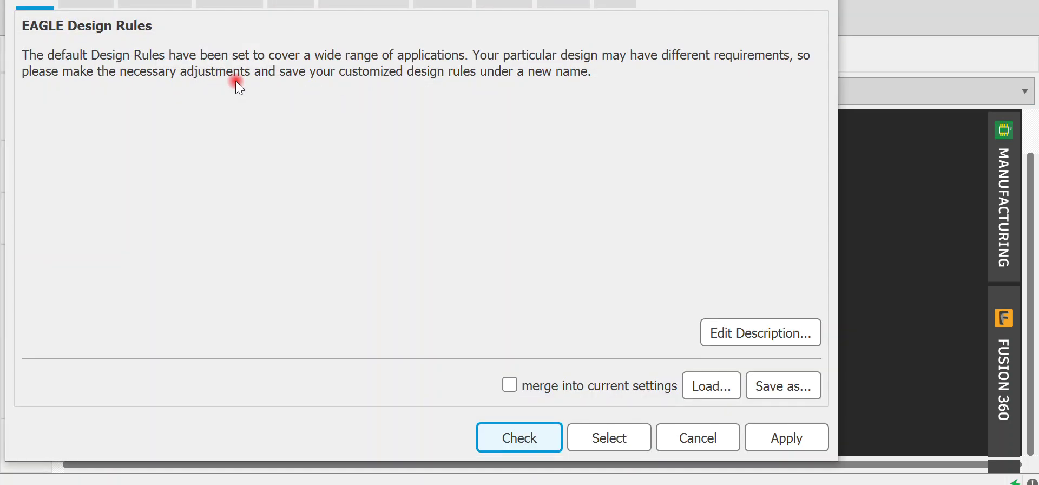
click(162, 6)
drag(341, 76, 281, 80)
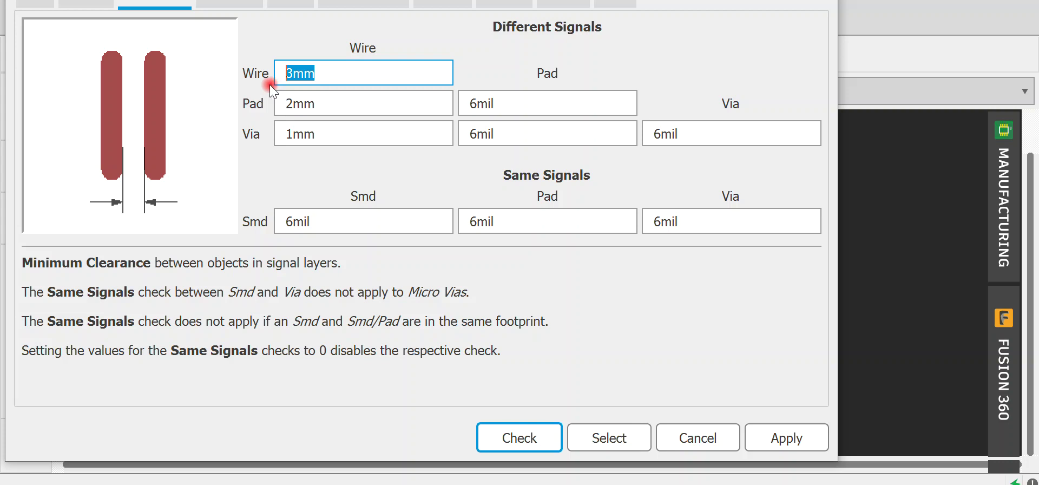
text(4mm)
key(Return)
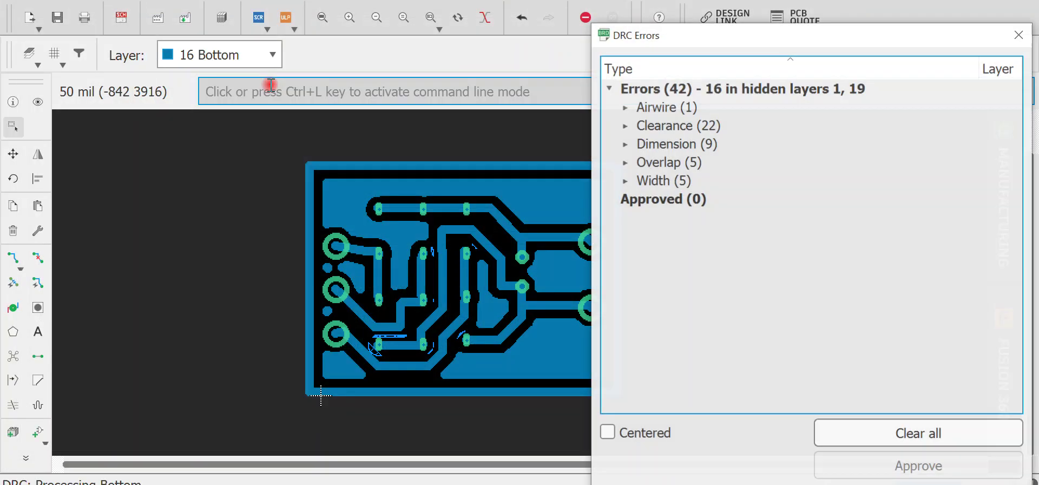
click(1028, 19)
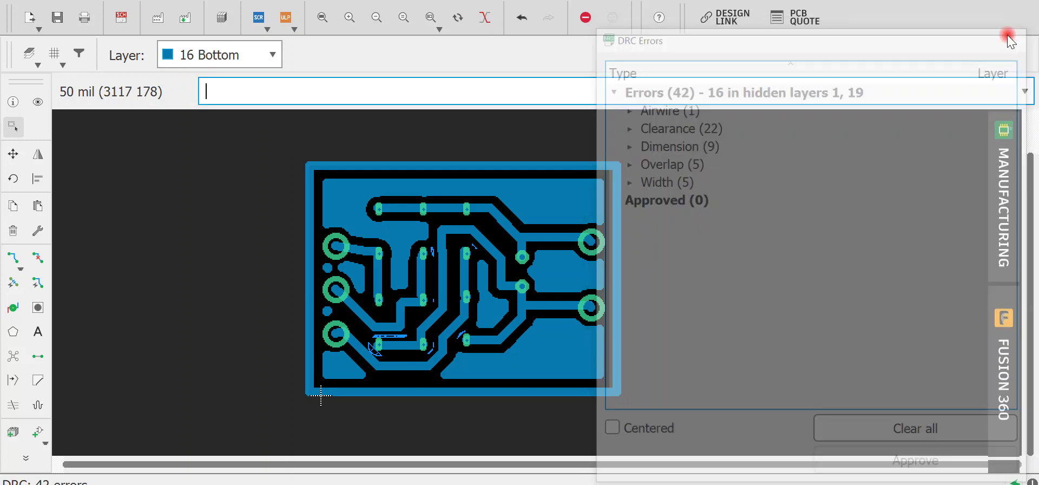
click(13, 356)
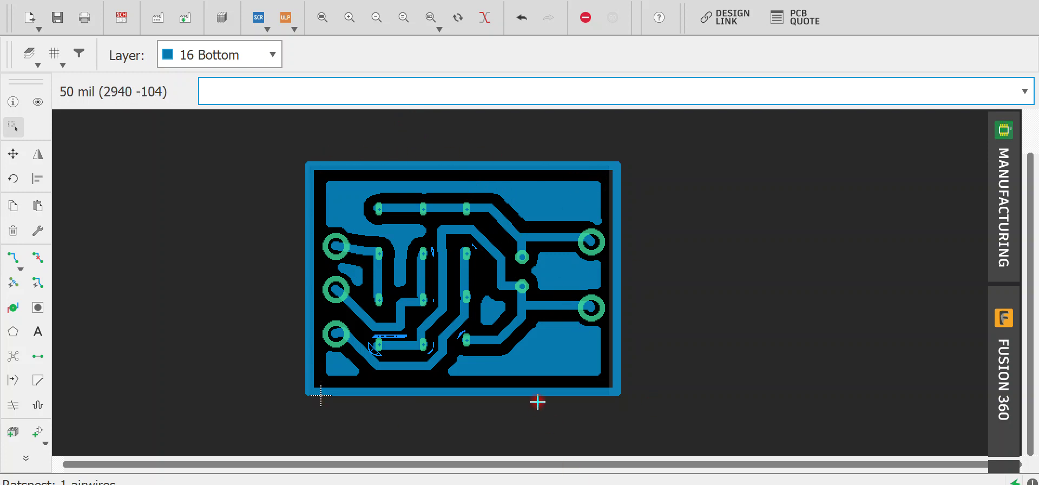
Step: Run the design rule check again and clear all listed errors to remove their markers from the board
scroll(566, 390, up, 5)
scroll(432, 393, down, 4)
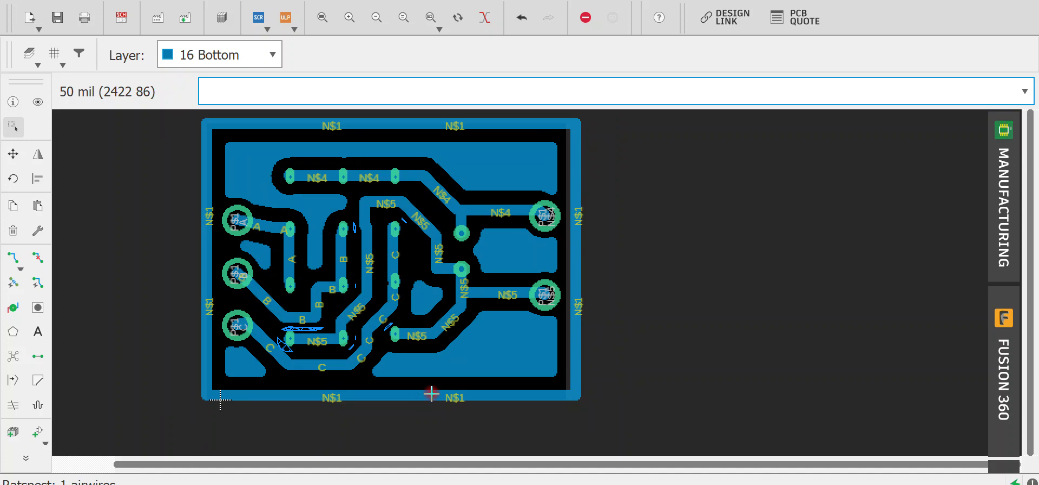
scroll(464, 190, up, 2)
scroll(472, 194, down, 2)
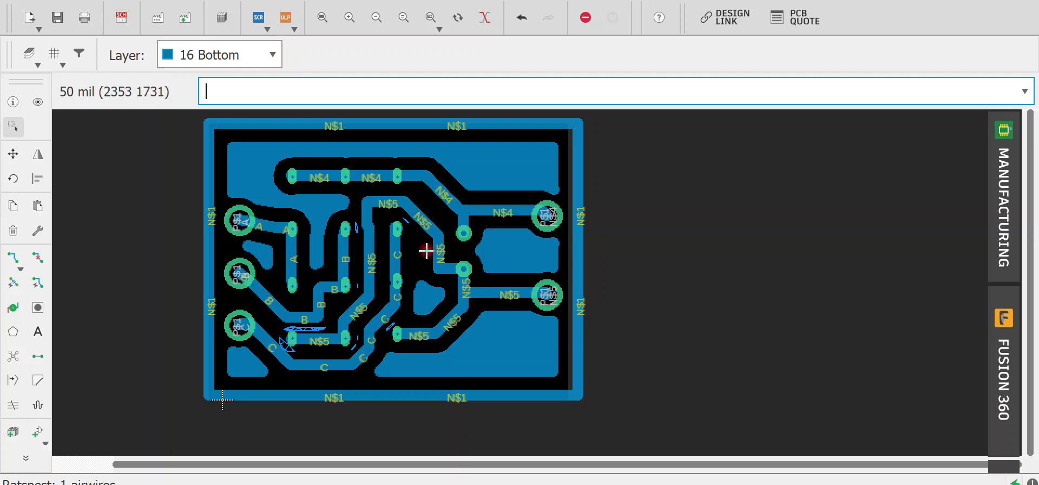
scroll(416, 257, up, 2)
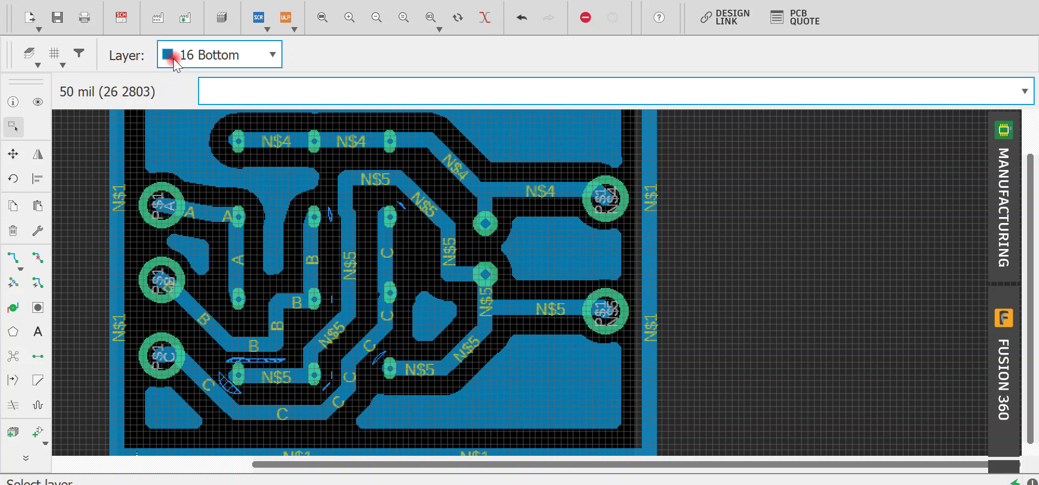
key(alt+t)
click(211, 31)
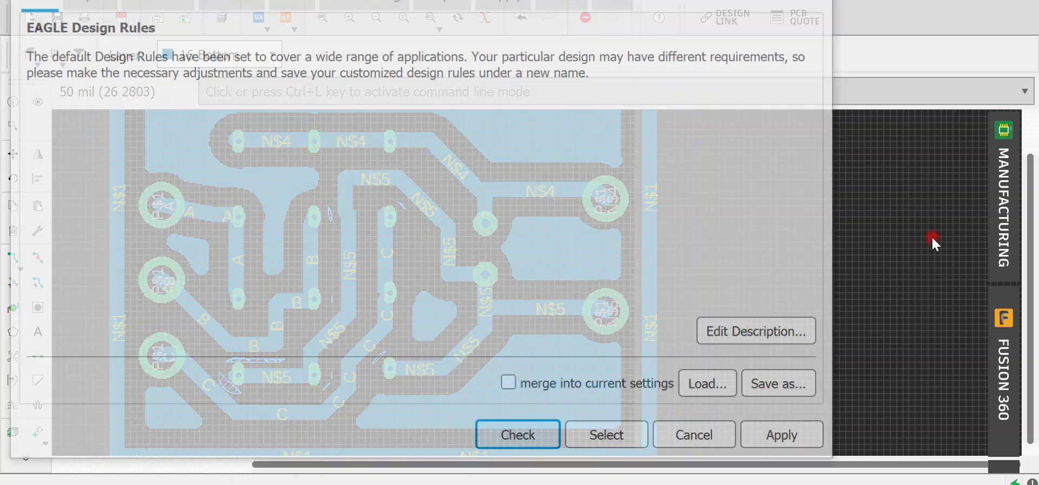
click(782, 384)
click(520, 441)
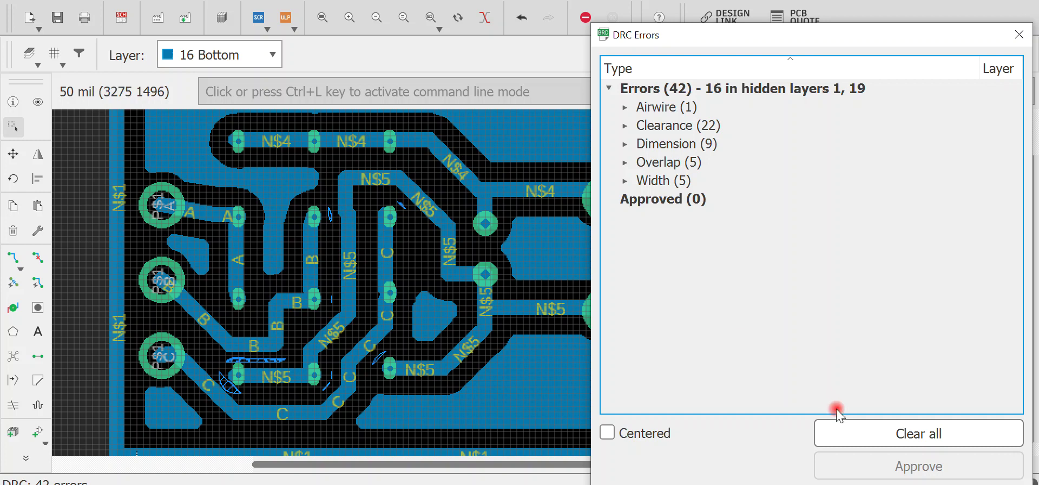
click(849, 428)
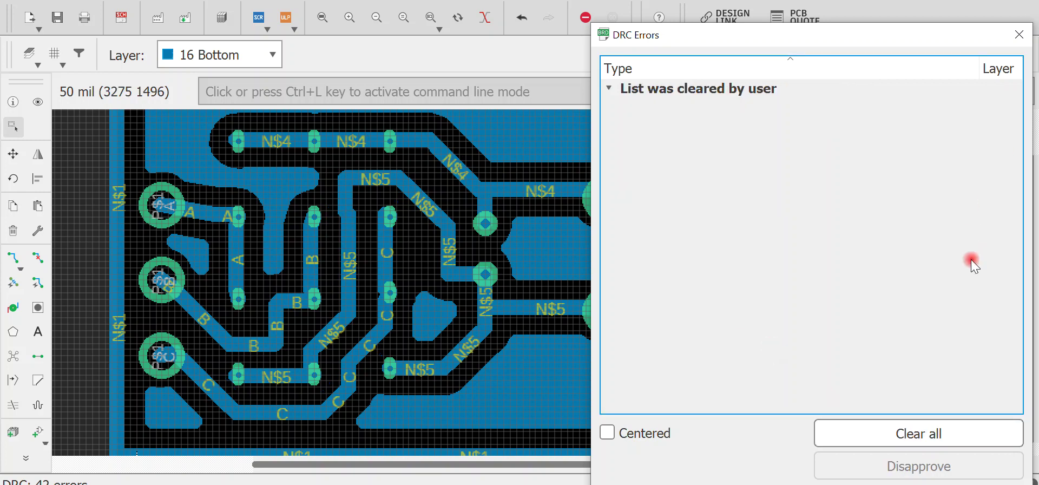
click(1028, 25)
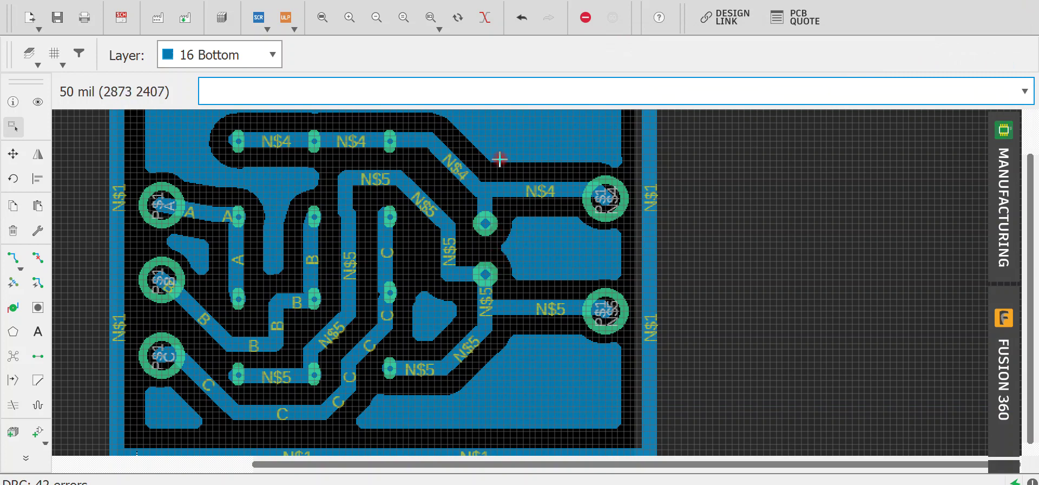
scroll(491, 202, down, 1)
click(13, 1)
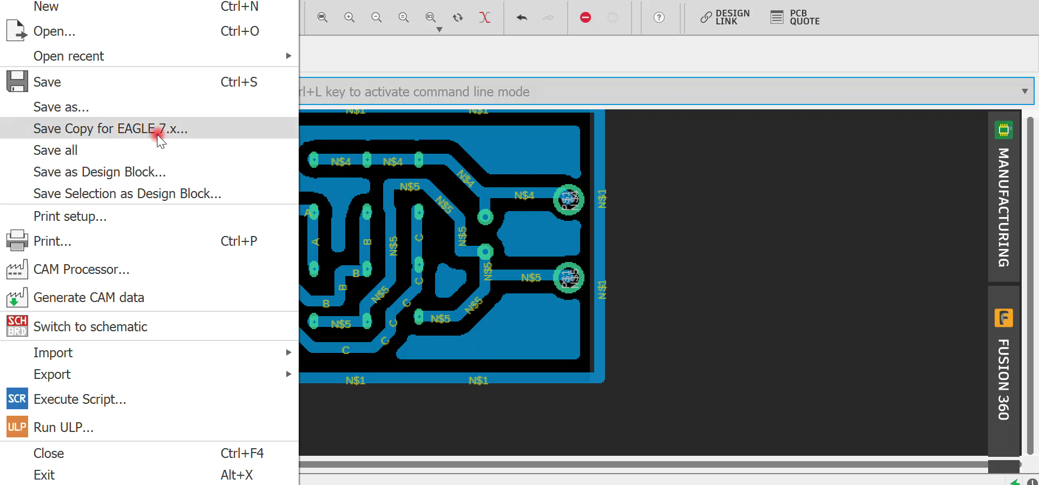
click(70, 81)
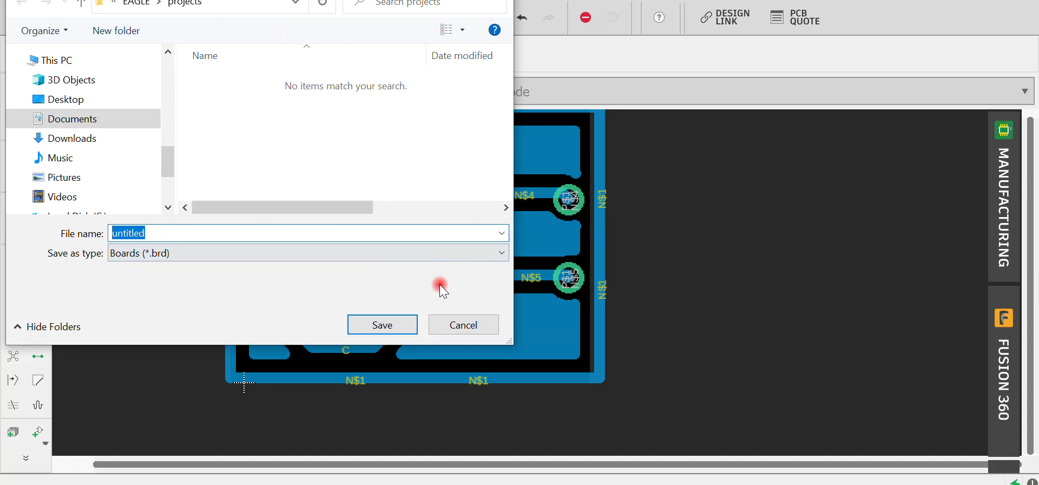
click(464, 323)
click(57, 10)
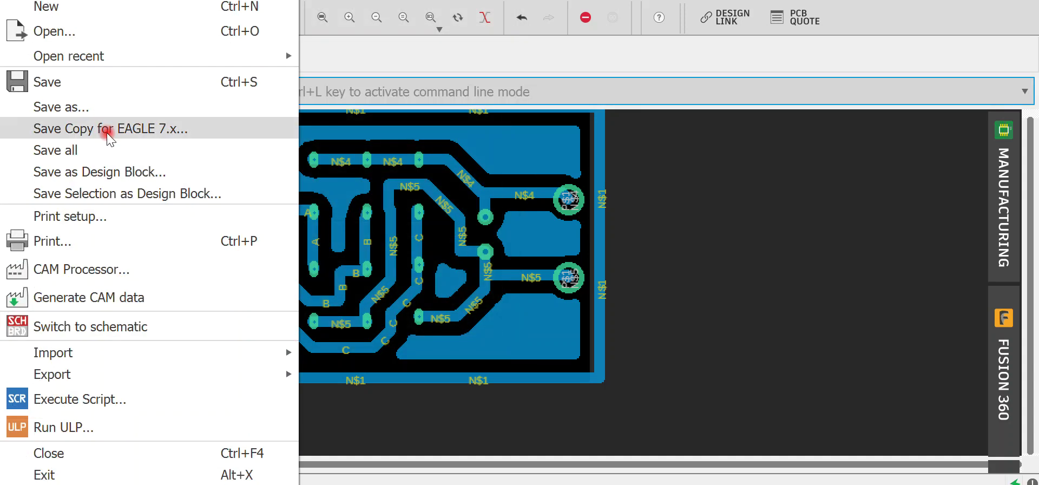
click(305, 203)
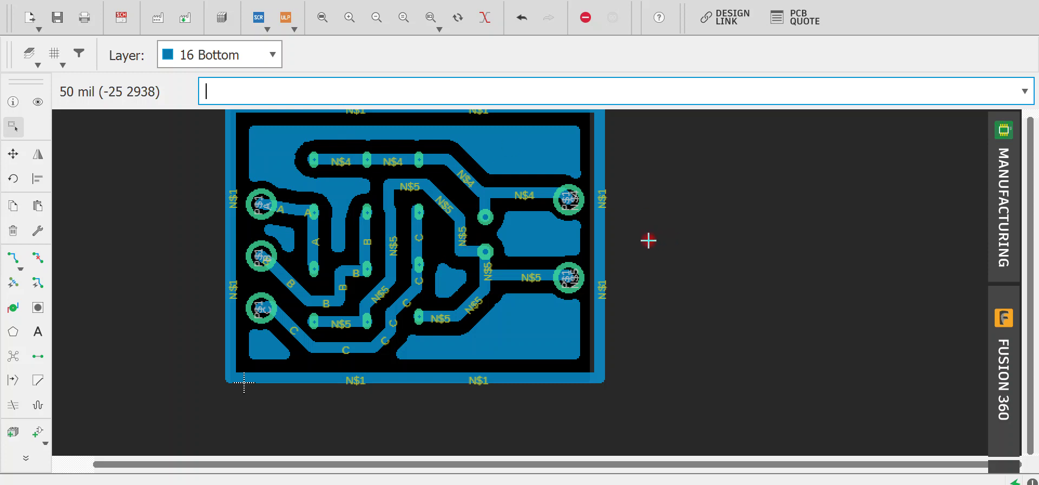
Step: Open the board's print setup, enable the Black option and set the alignment to Top center
key(ctrl+p)
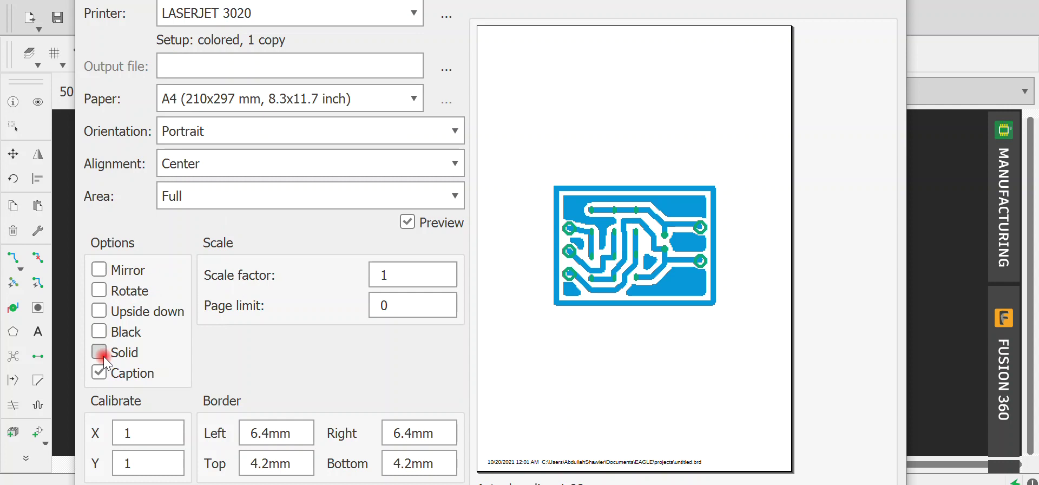
click(98, 335)
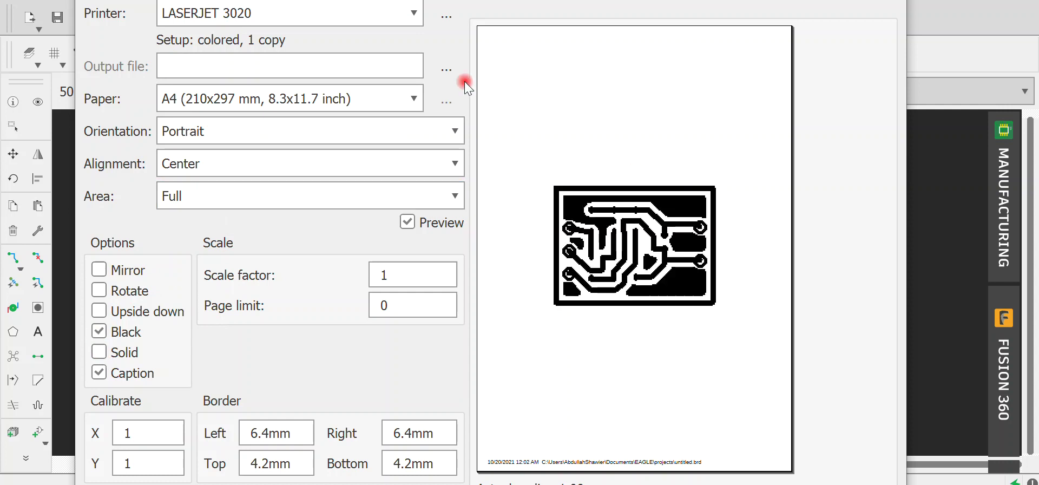
click(312, 138)
click(270, 147)
click(245, 161)
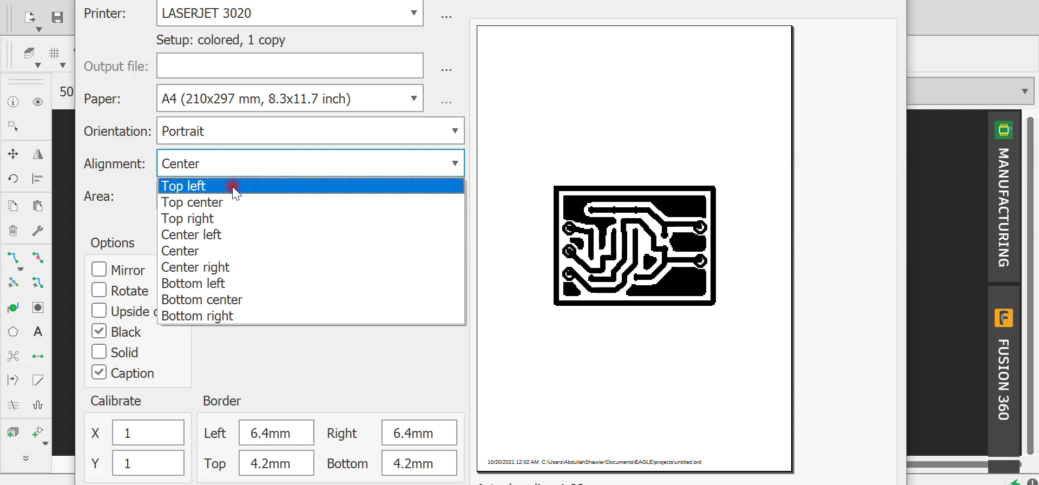
click(235, 201)
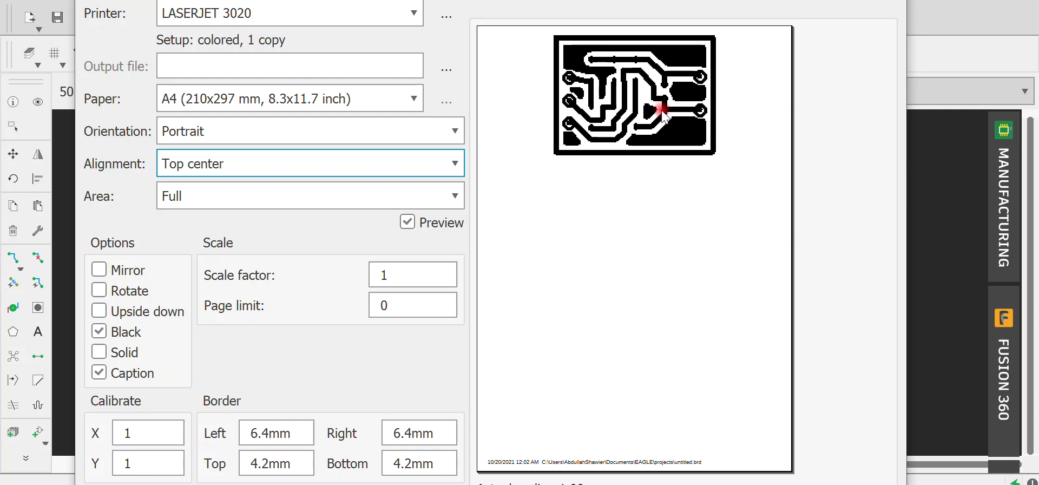
Step: Set the print paper size to A4 (210x297 mm)
click(184, 98)
click(171, 99)
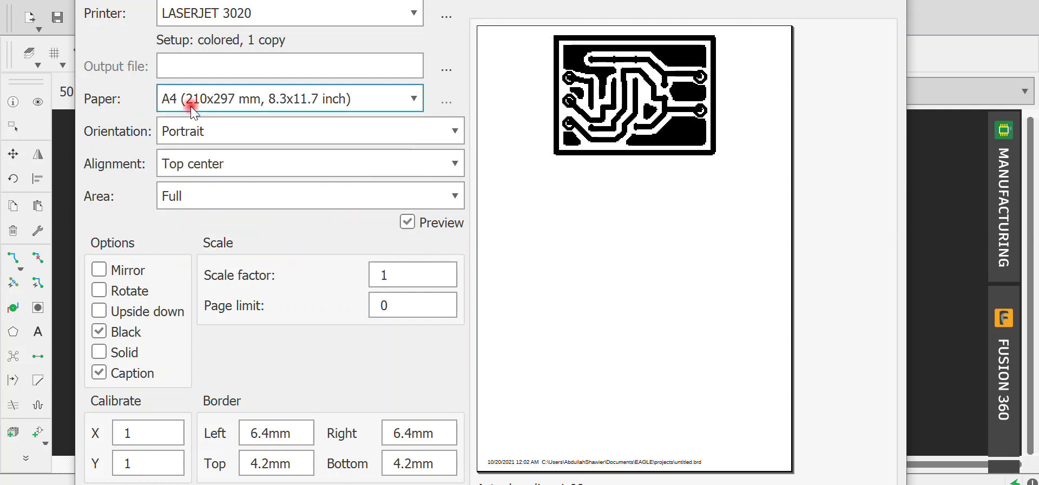
click(179, 102)
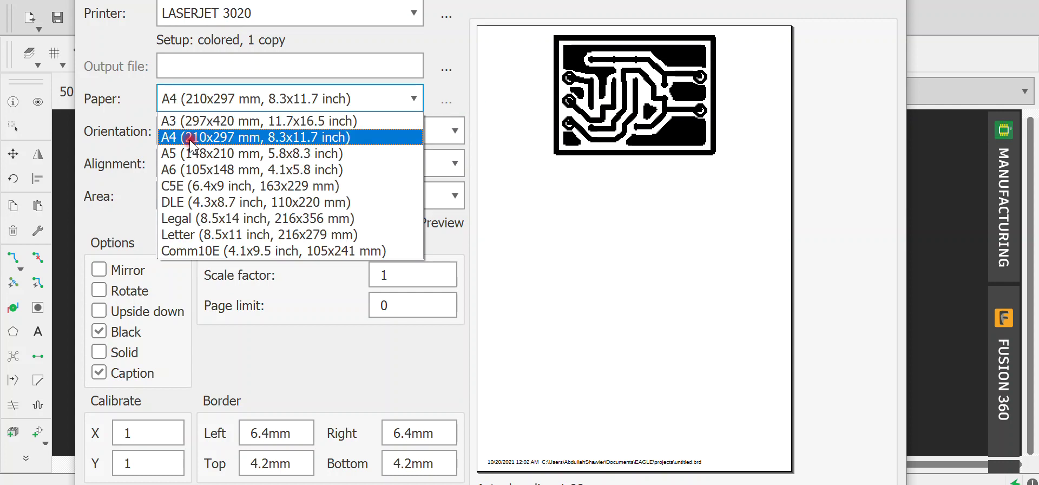
click(190, 139)
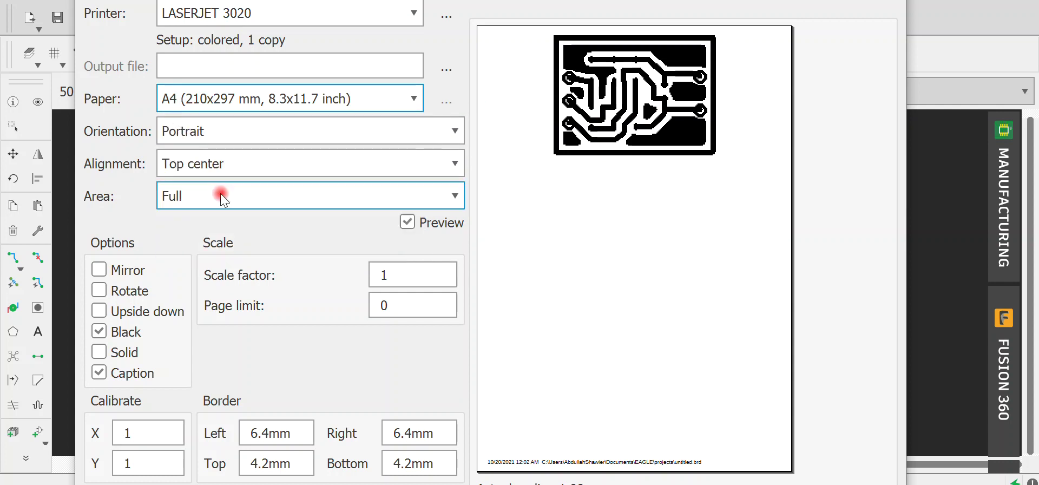
Step: Check the print scale factor and switch the paper size to A3 (297x420 mm)
double_click(400, 275)
scroll(487, 243, down, 1)
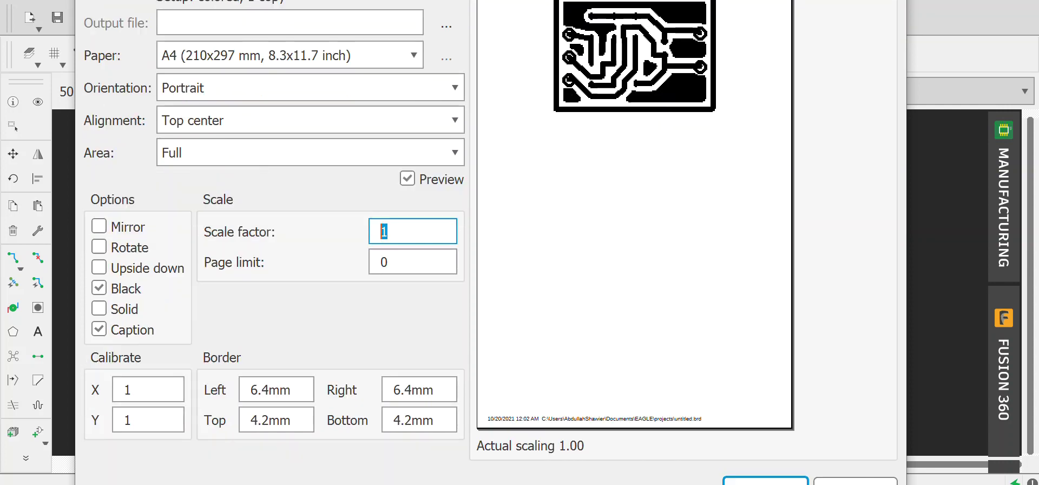
scroll(843, 480, up, 1)
scroll(487, 243, right, 1)
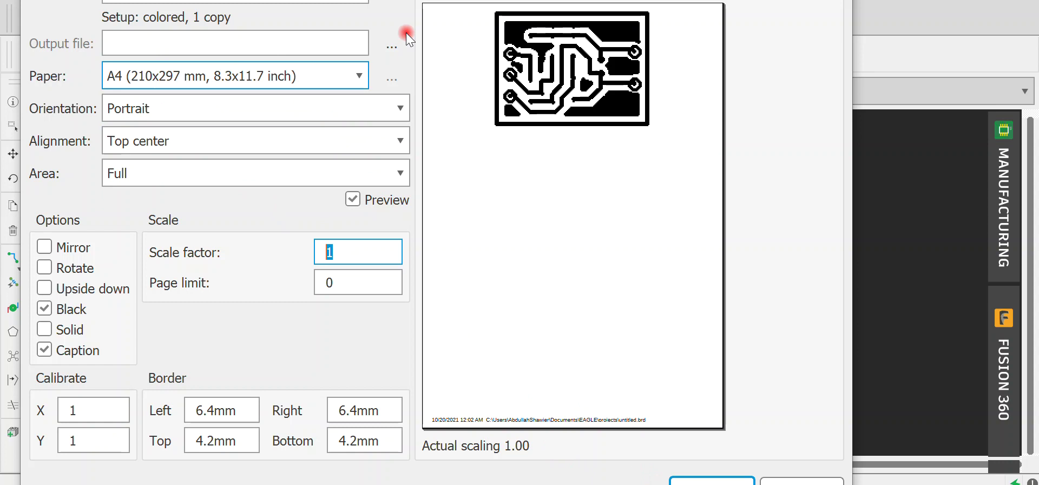
scroll(352, 68, up, 1)
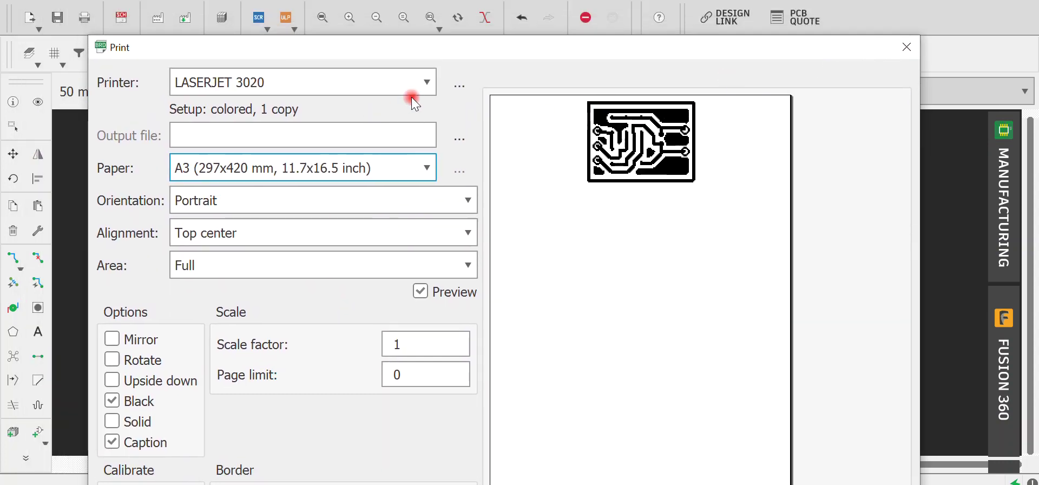
Step: Print the board with the Adobe PDF printer and save the file on the Desktop as "3phas rectifier"
click(424, 81)
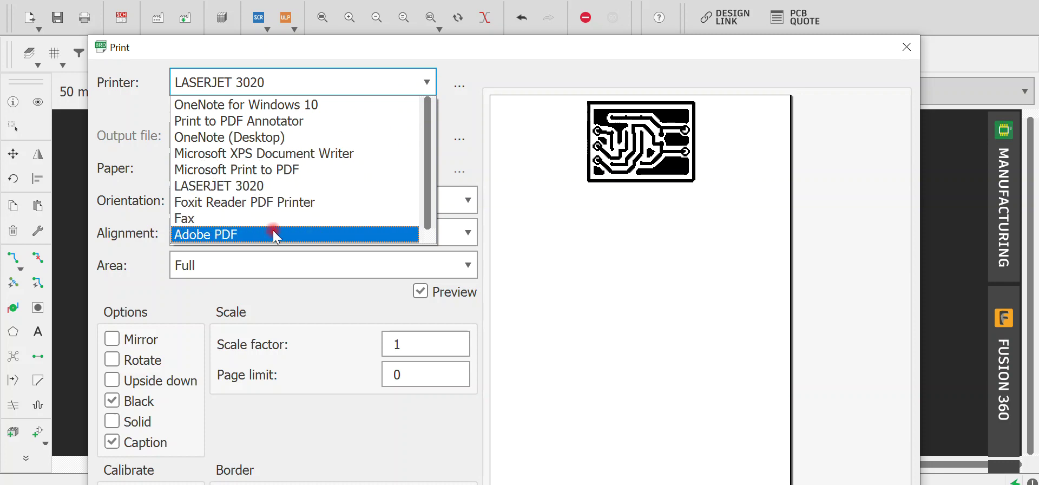
click(255, 235)
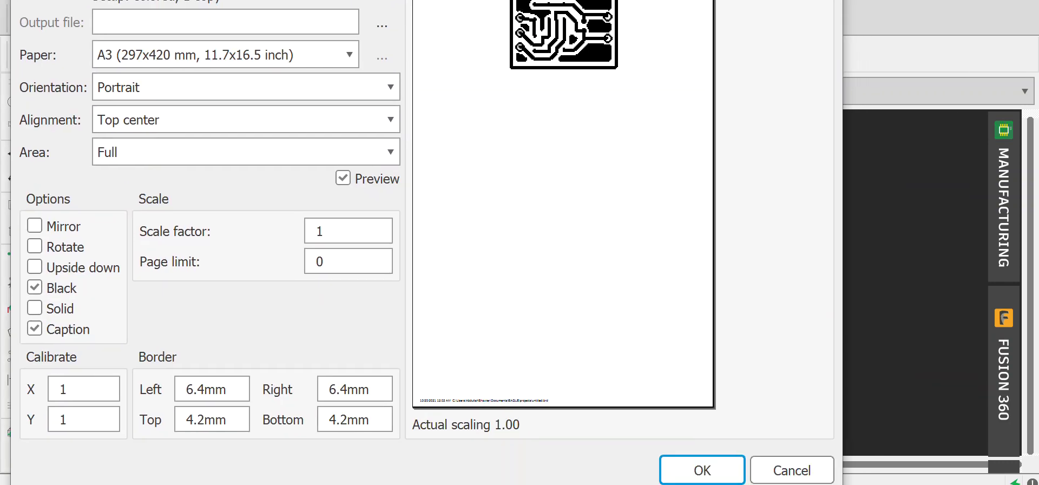
click(672, 479)
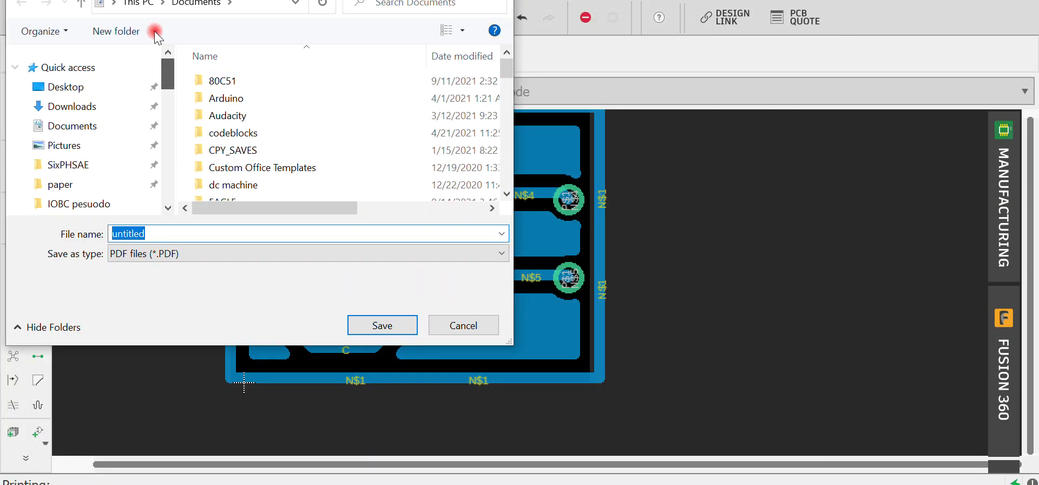
click(54, 100)
double_click(159, 236)
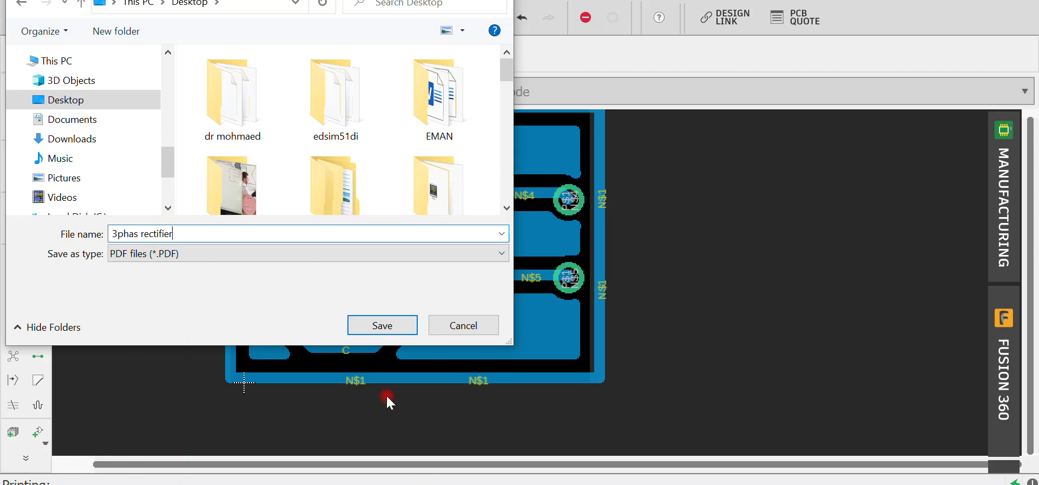
click(382, 325)
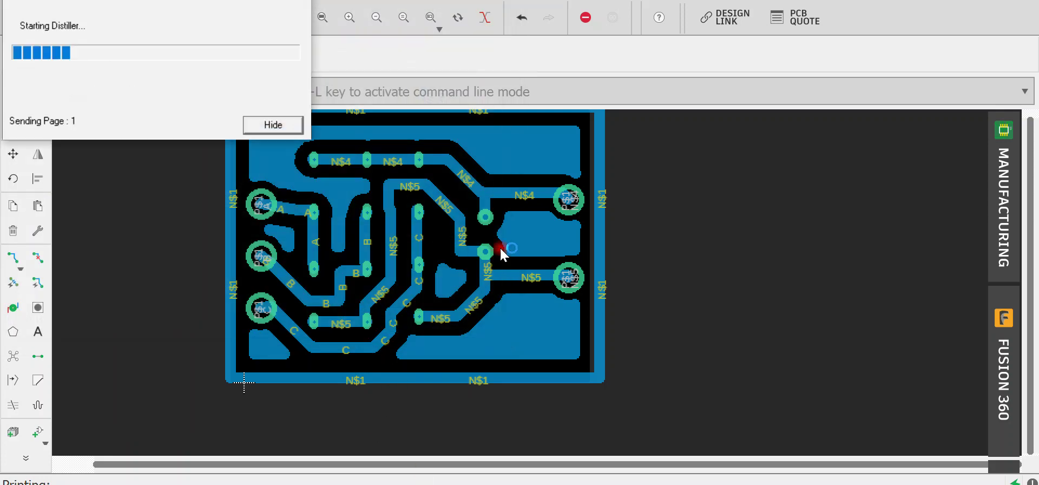
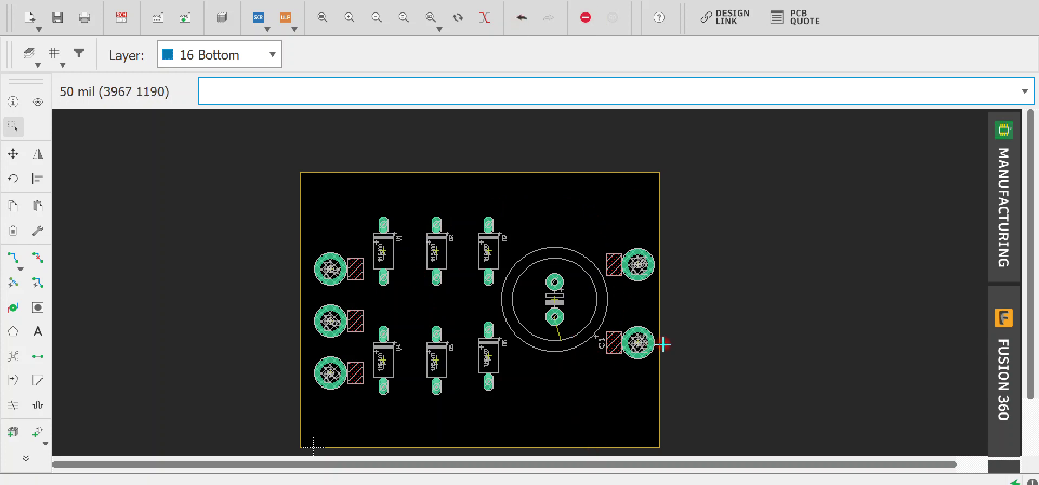
middle_drag(693, 352, 676, 336)
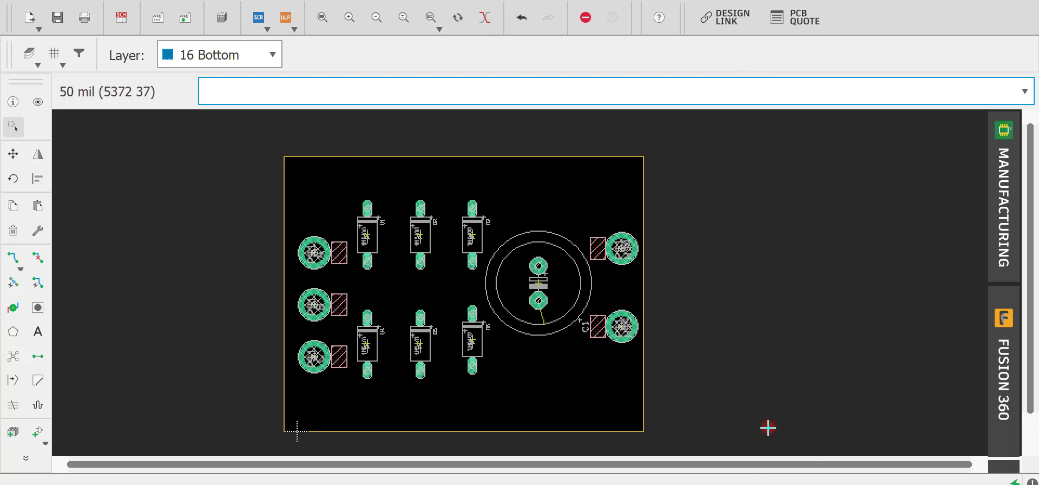
mouse_move(651, 484)
click(647, 458)
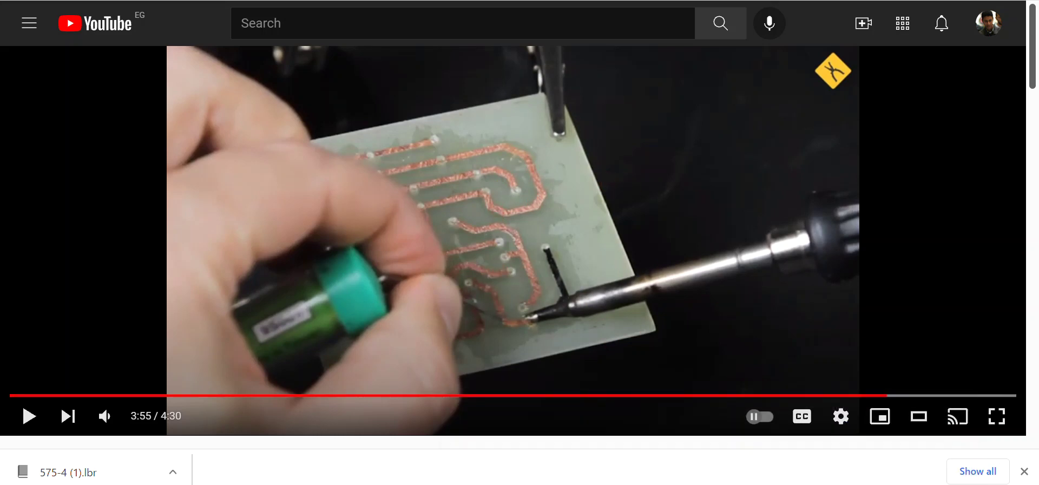
mouse_move(763, 476)
click(852, 443)
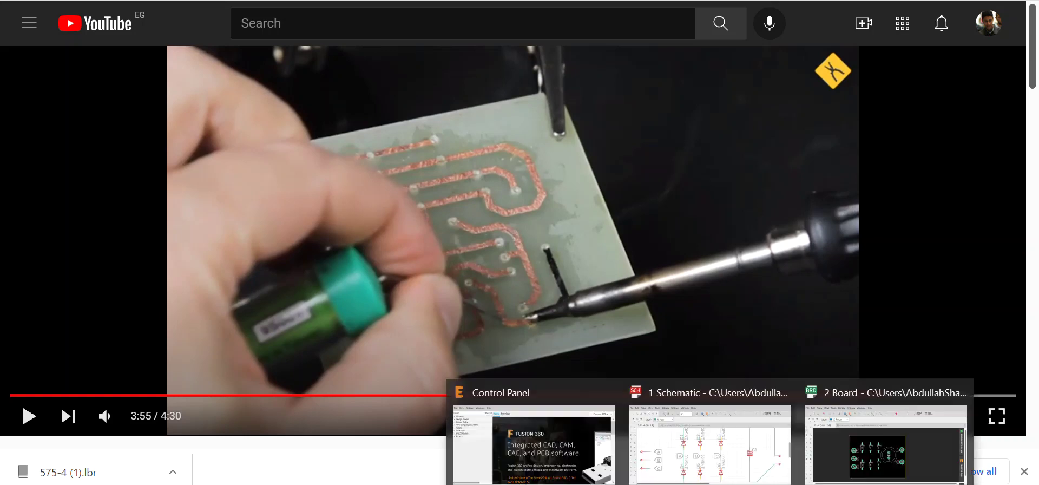
click(861, 427)
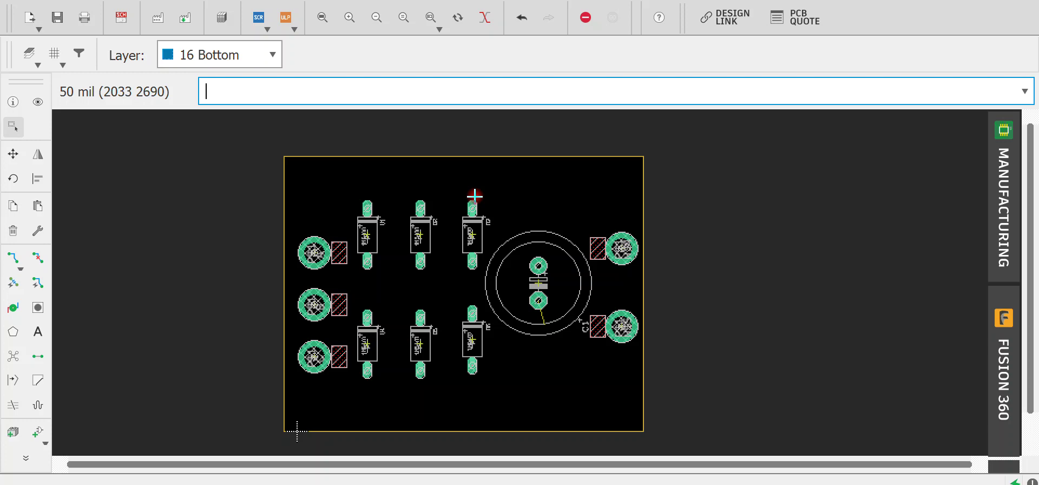
middle_drag(547, 360, 527, 323)
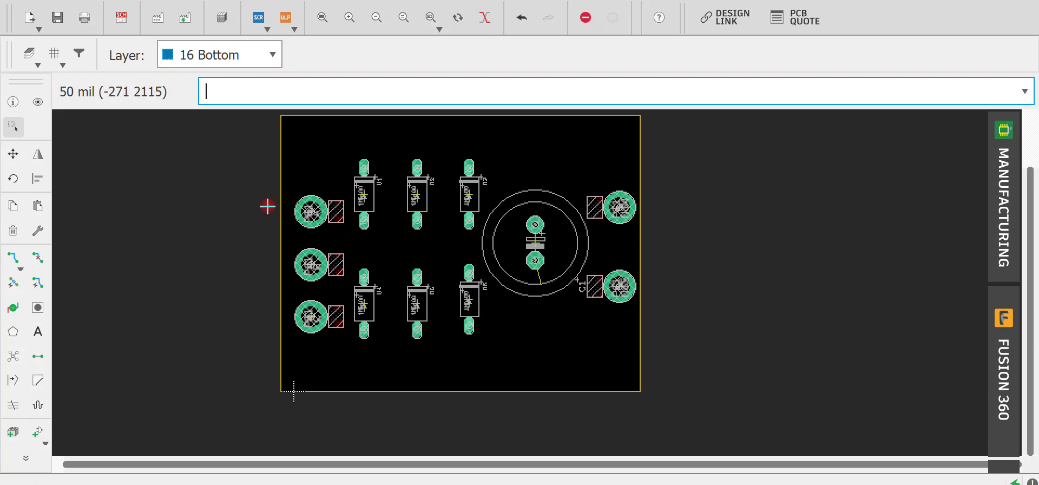
Step: Make 1 Top the active layer and prepare a text label reading "A" for the board
click(38, 336)
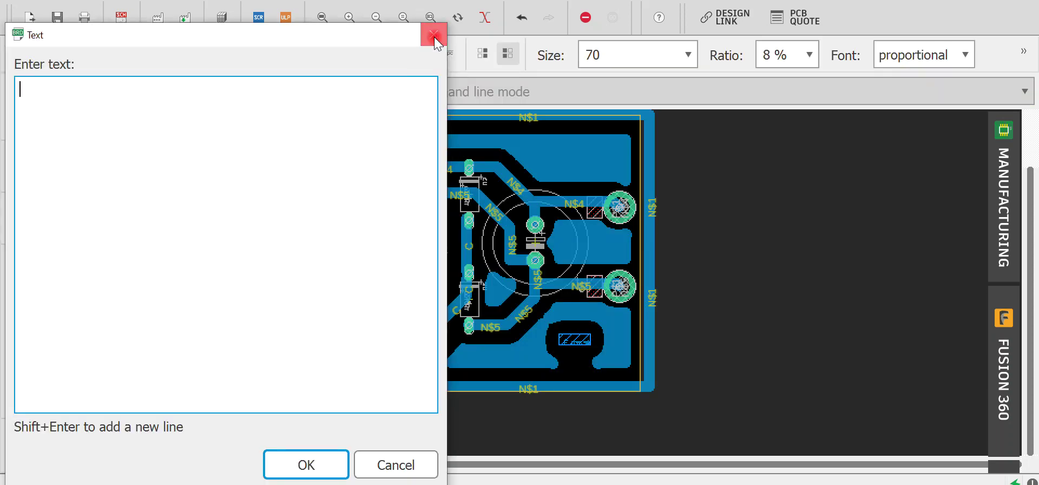
click(434, 37)
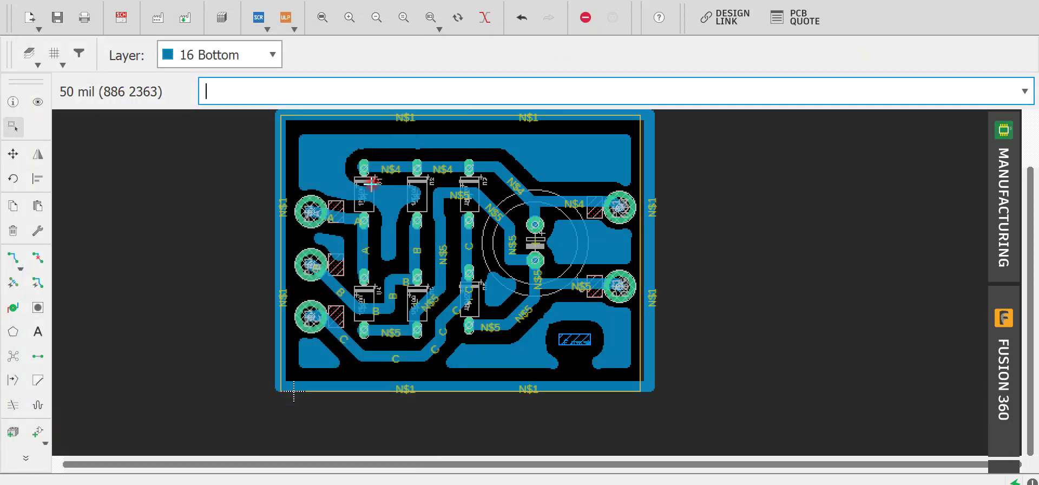
click(183, 60)
click(203, 76)
scroll(304, 182, up, 1)
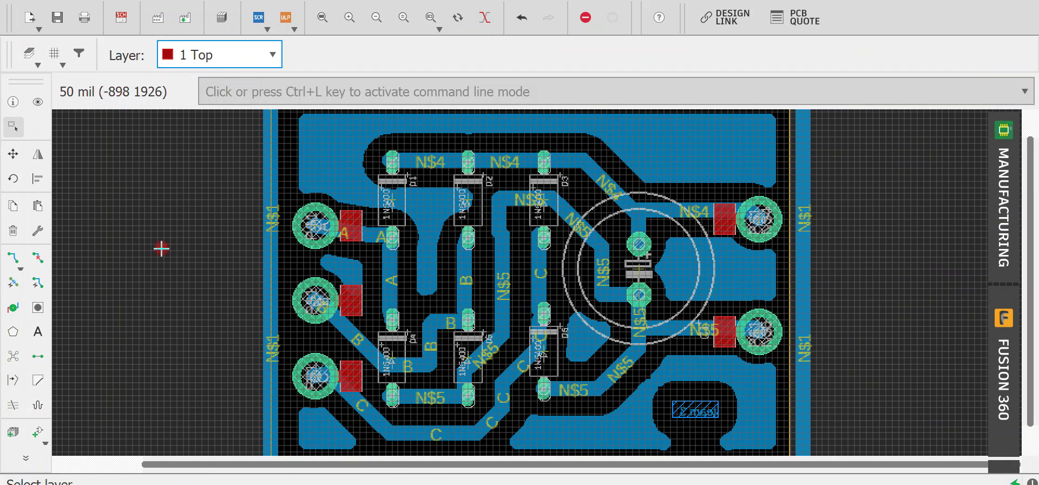
click(38, 331)
text(a)
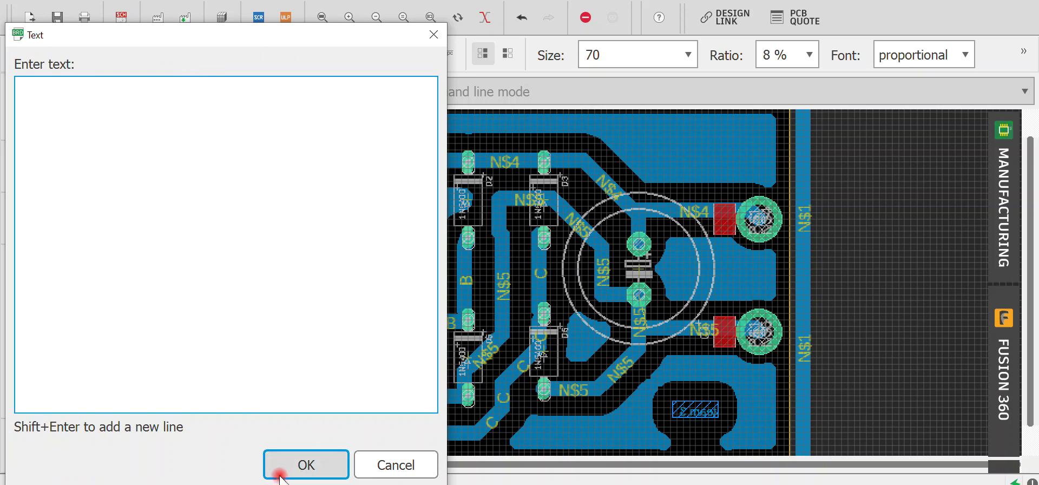
click(302, 466)
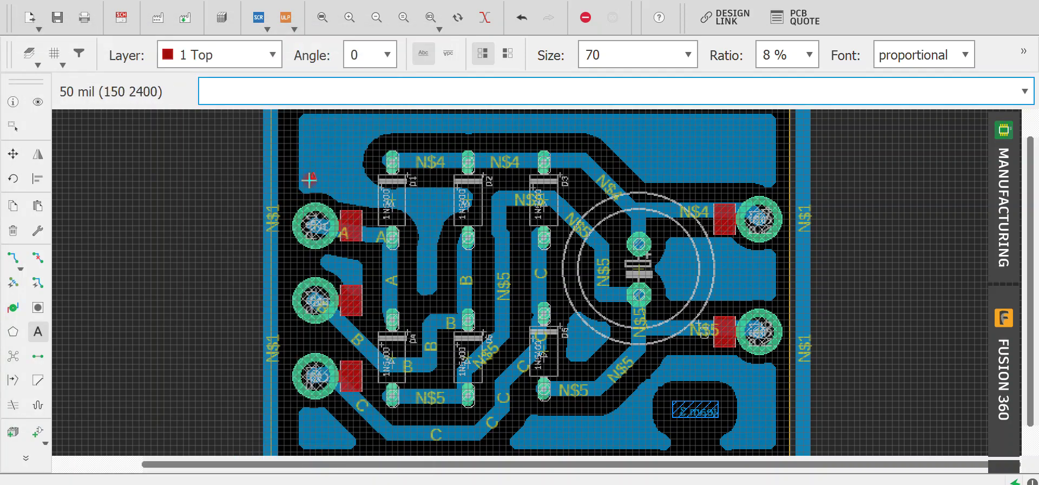
Step: Set the label's text size to 150 and place the "A" just above the uppermost input pad
click(688, 54)
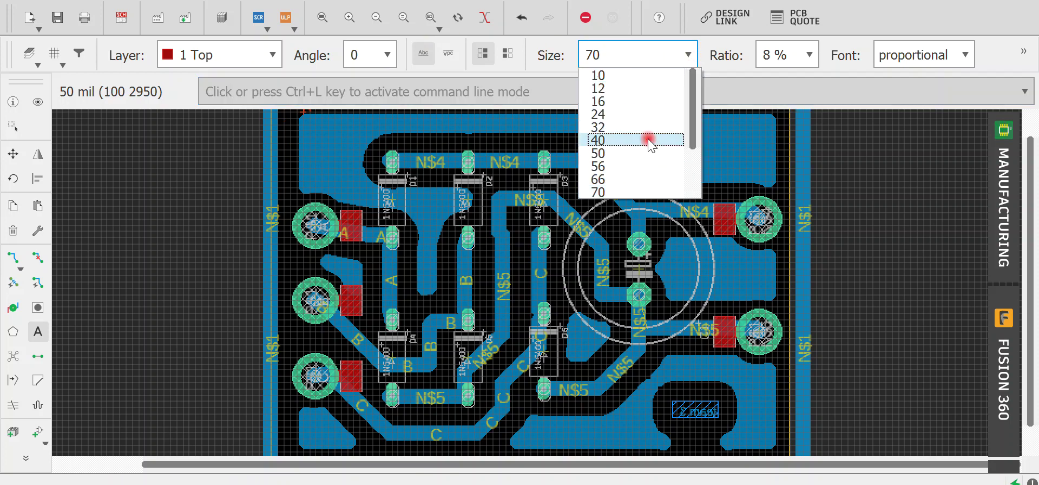
click(671, 192)
click(690, 55)
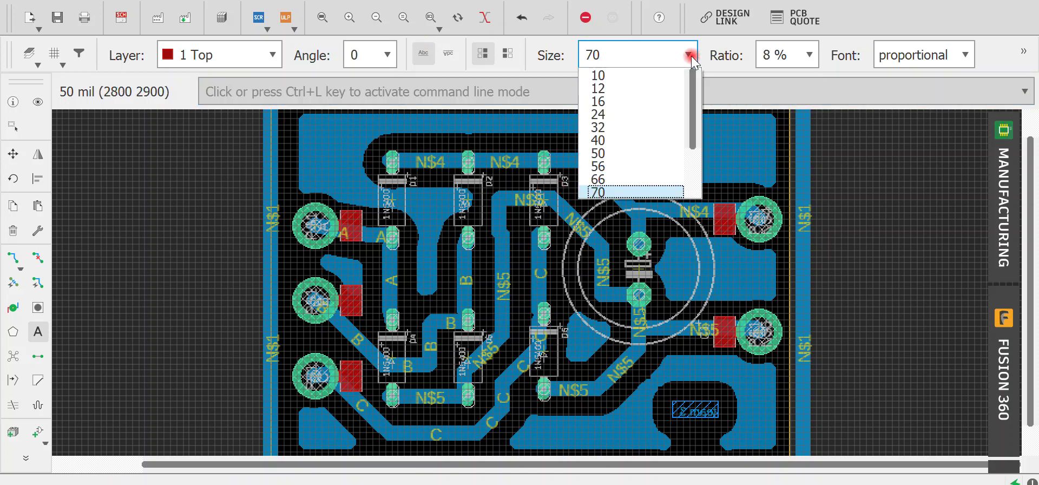
scroll(617, 152, down, 2)
click(610, 168)
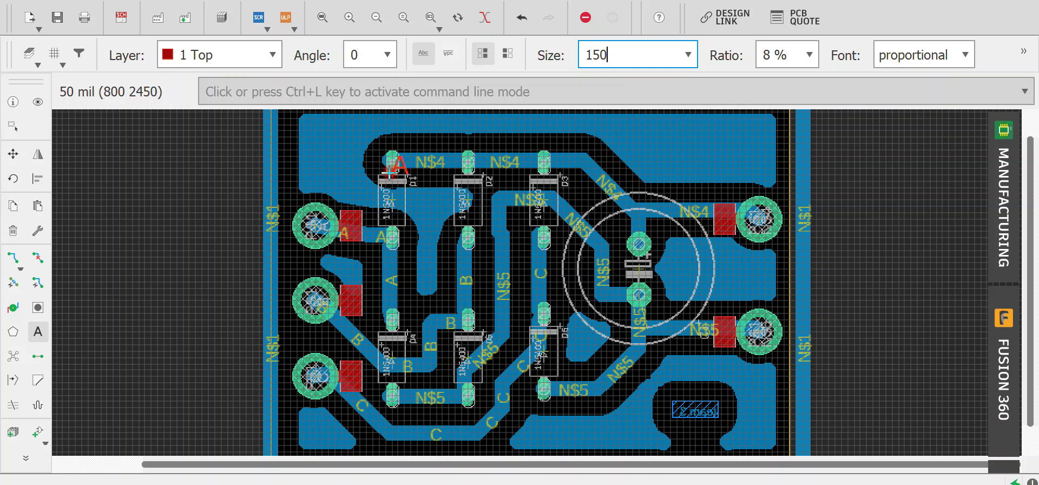
click(311, 189)
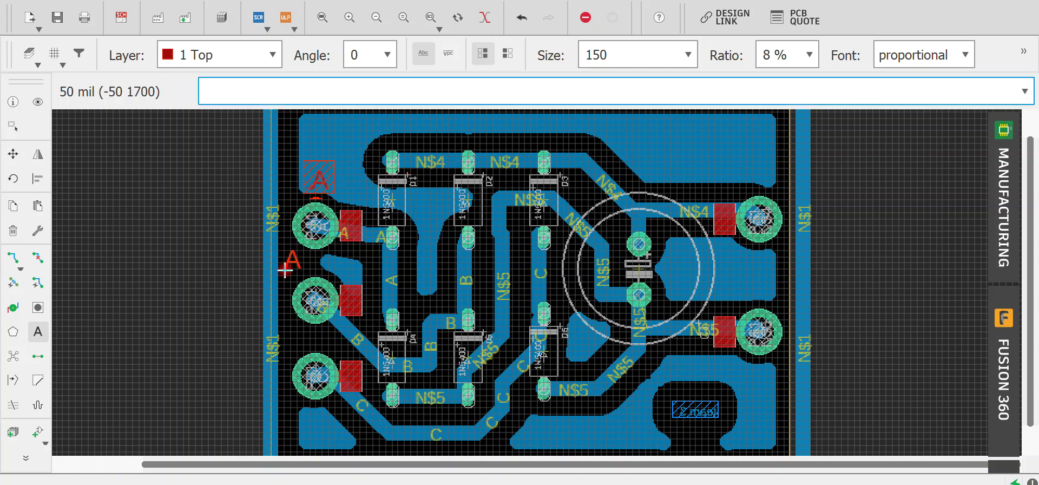
Step: Add the text labels "b" and "c" on the top layer, just above the middle and lowest input pads
key(Escape)
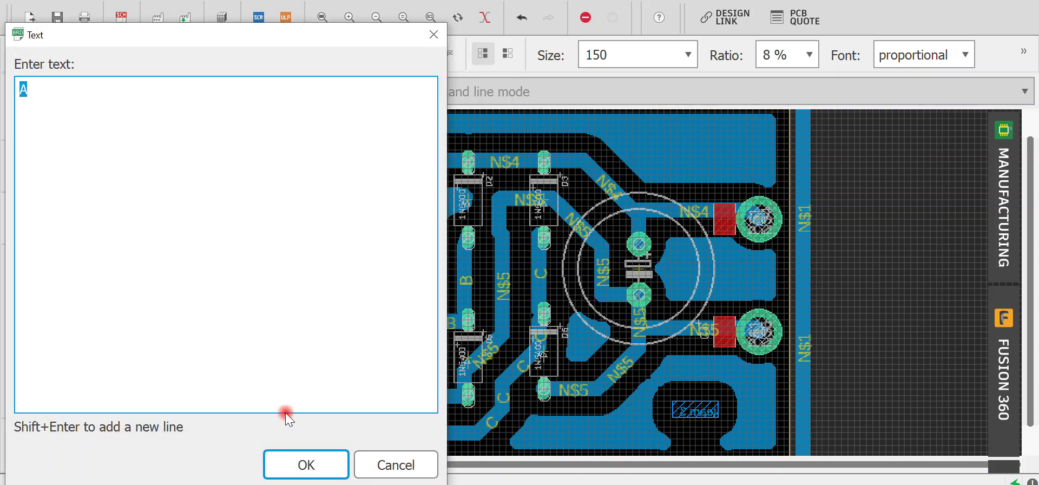
text(b)
key(Return)
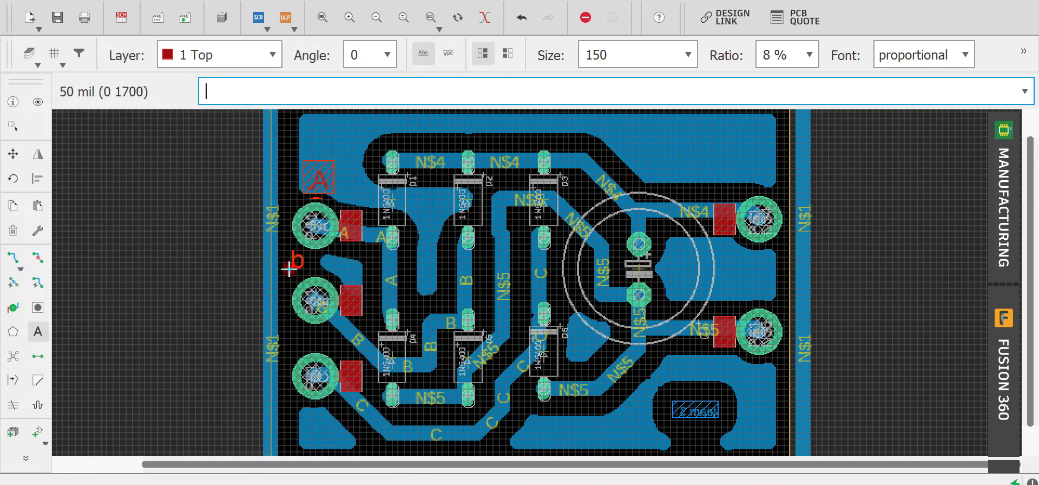
click(288, 274)
key(Escape)
text(c)
key(Return)
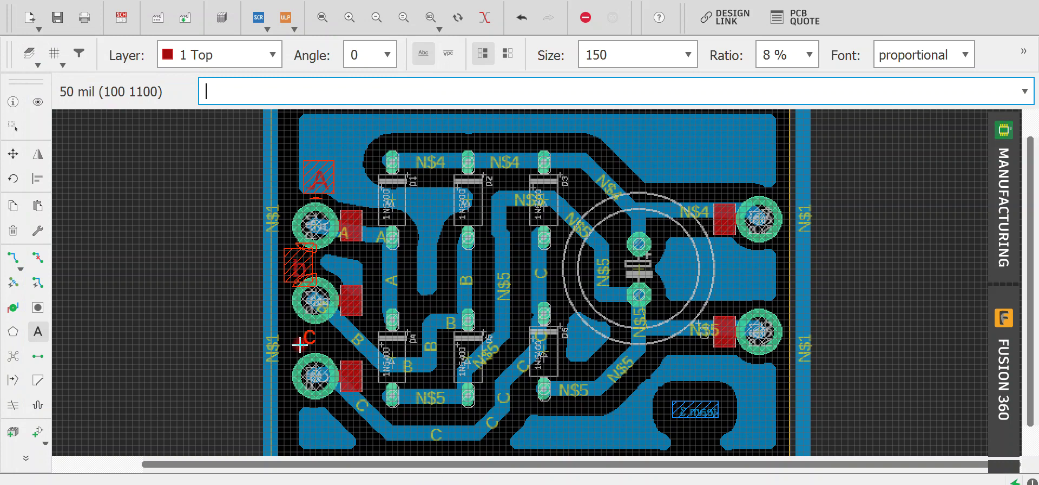
click(291, 348)
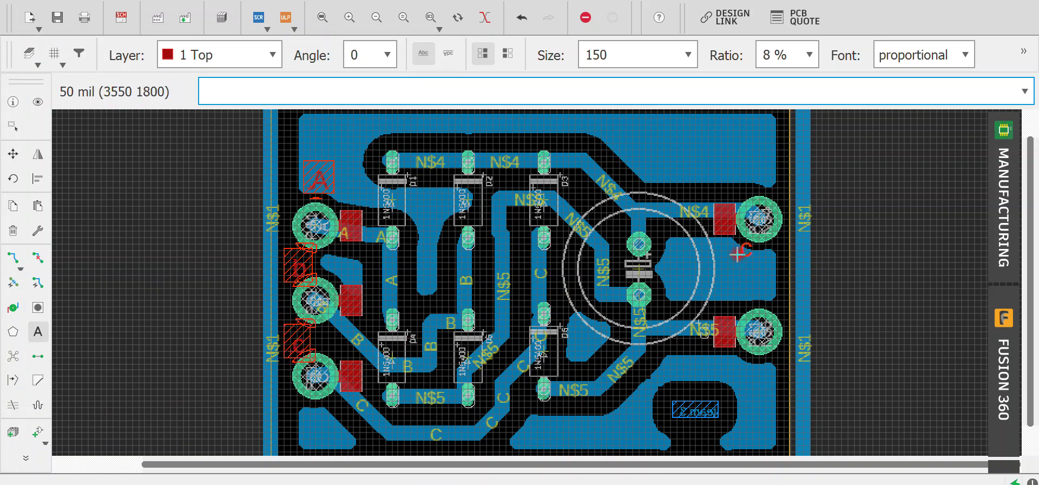
Step: Place a "team" text label on the top layer in the copper area above the capacitor and output pads
key(Escape)
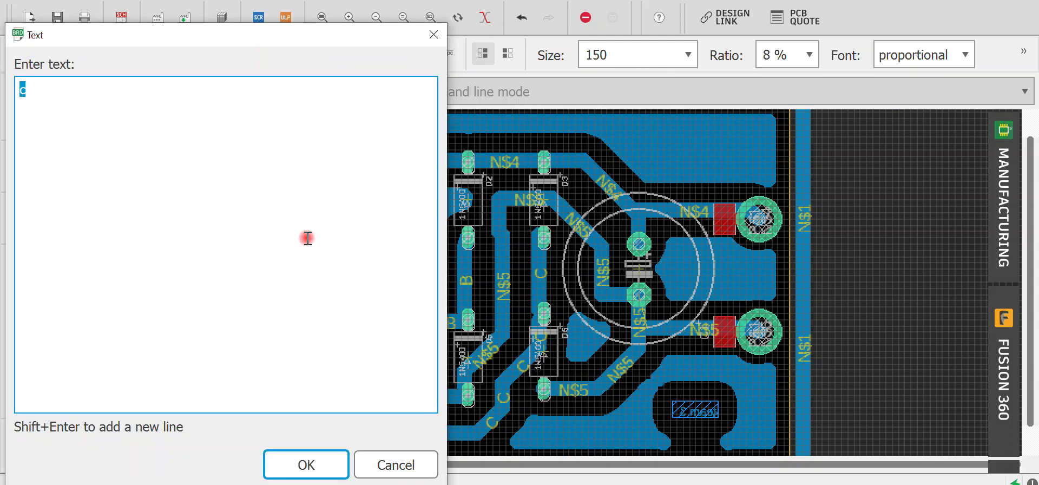
text(team)
key(Return)
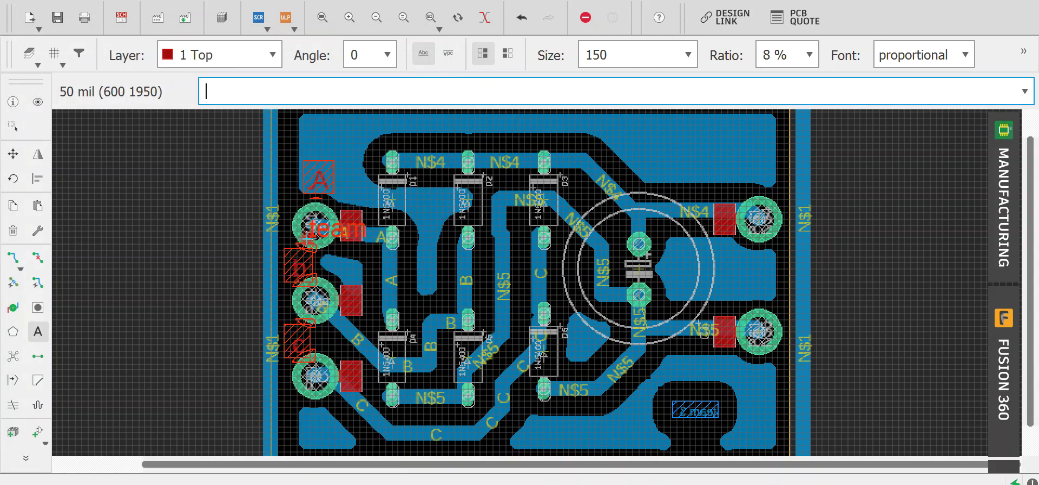
click(661, 164)
Step: Add a "-ve" text label on the top layer just below the lower output pad
key(Escape)
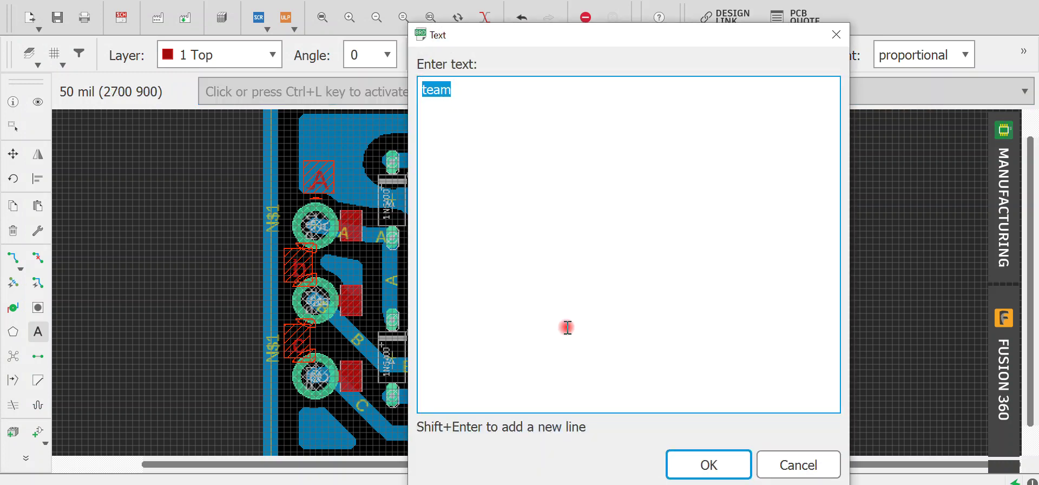
key(BackSpace)
key(Escape)
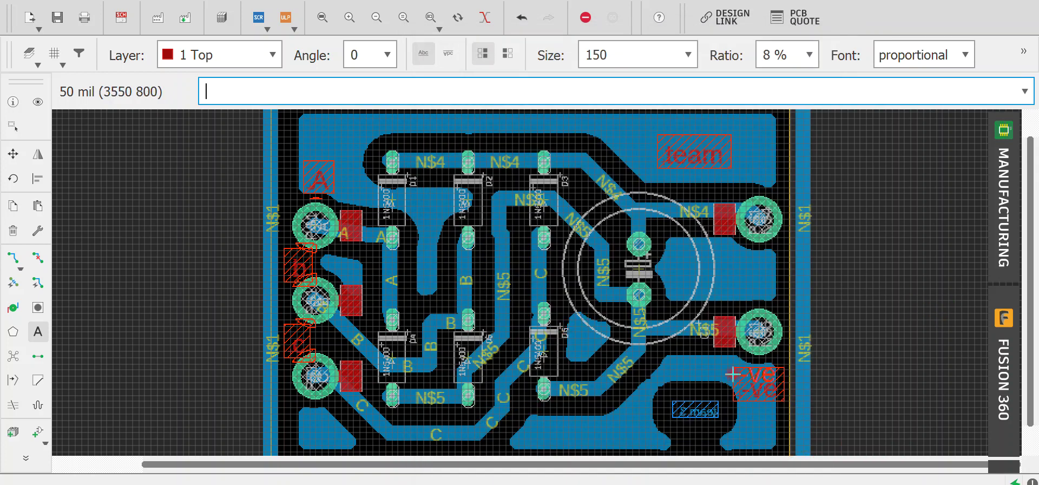
Step: Add a "+ve" text label above the upper output pad, undoing the first placement and positioning it slightly higher
click(641, 332)
text(+ve)
key(Return)
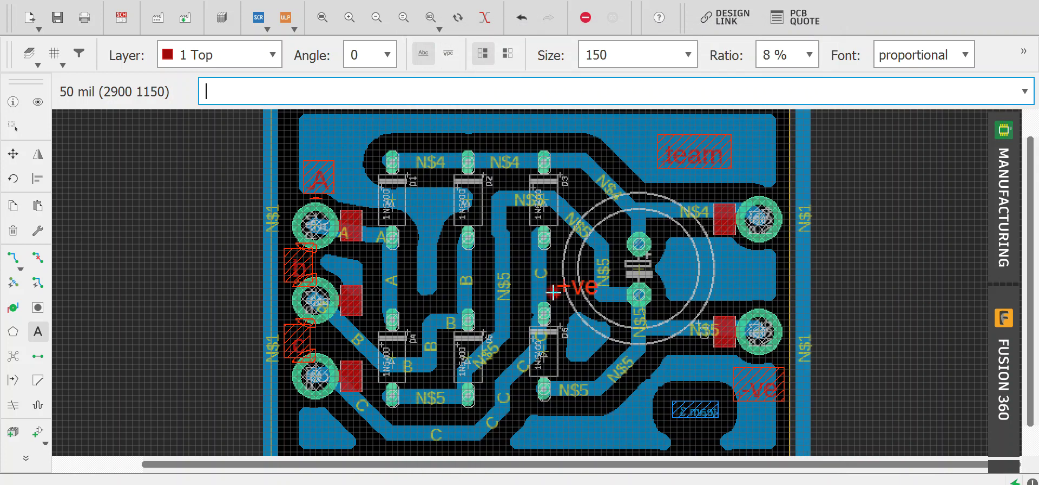
click(747, 187)
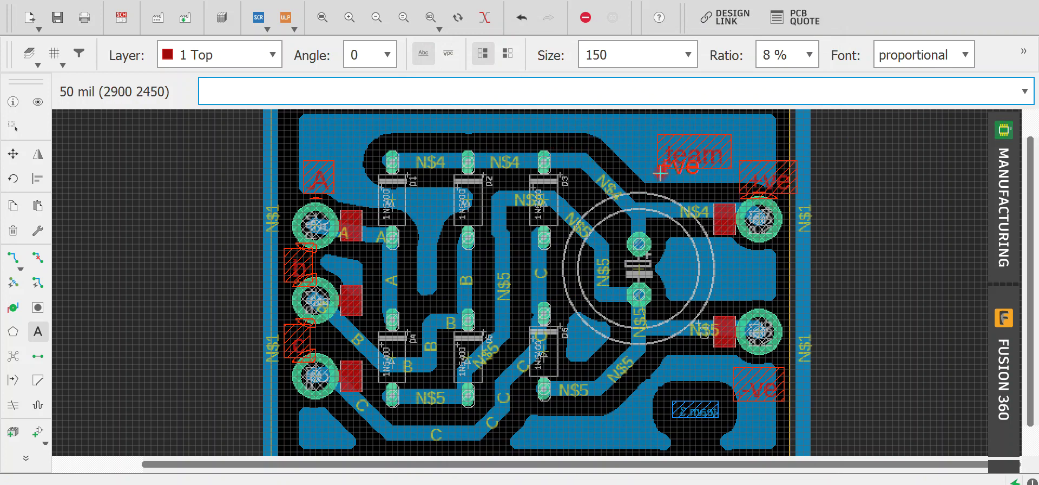
key(ctrl+z)
click(745, 178)
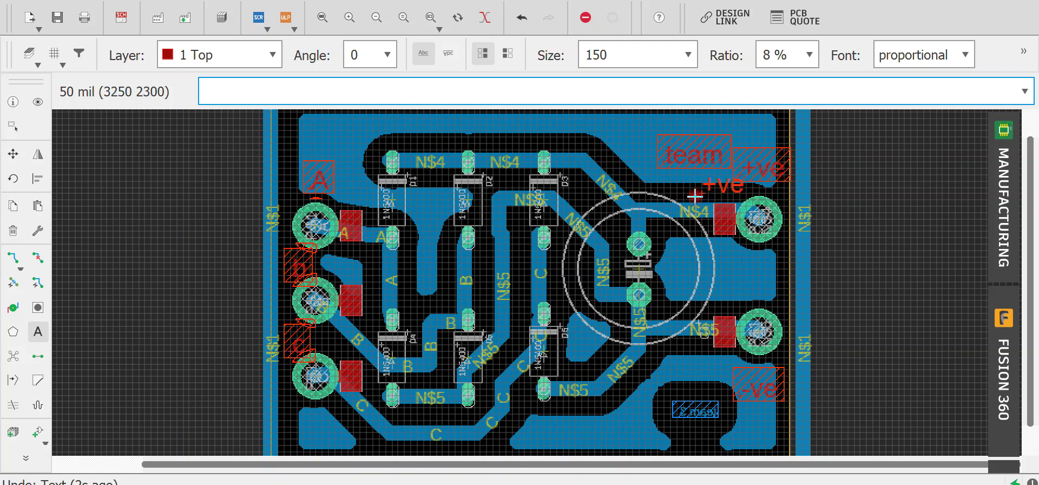
Step: Run the design rule check with the drc command and clear the whole error list from the labelled board
text(d)
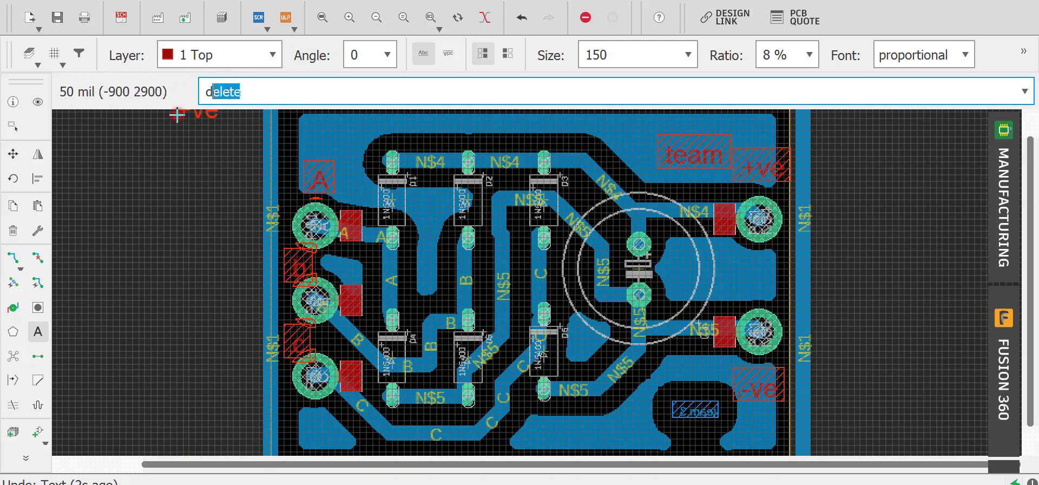
text(rc)
key(Return)
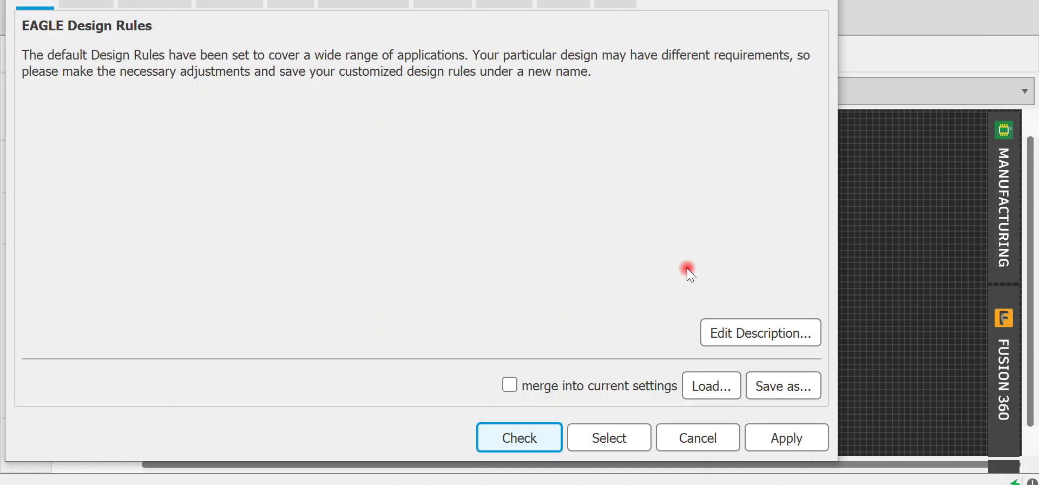
click(551, 436)
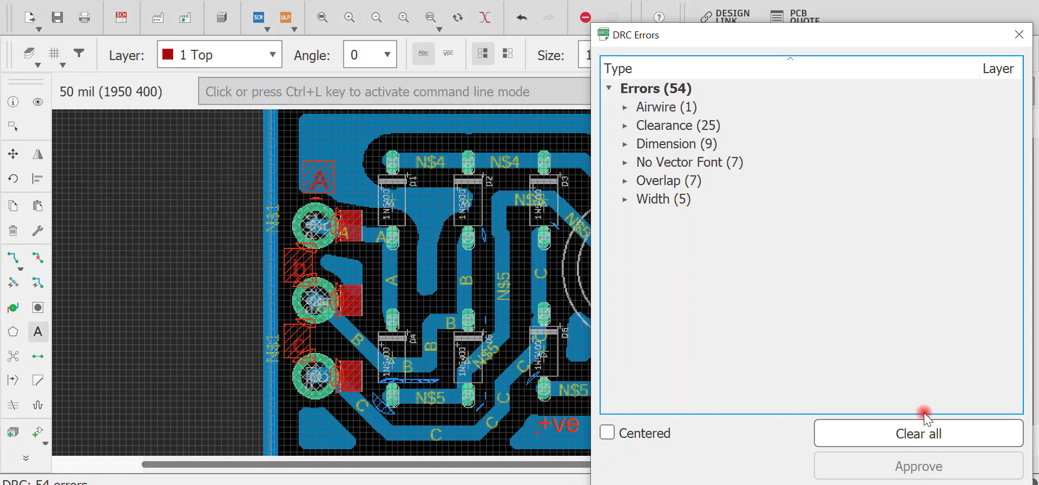
click(919, 435)
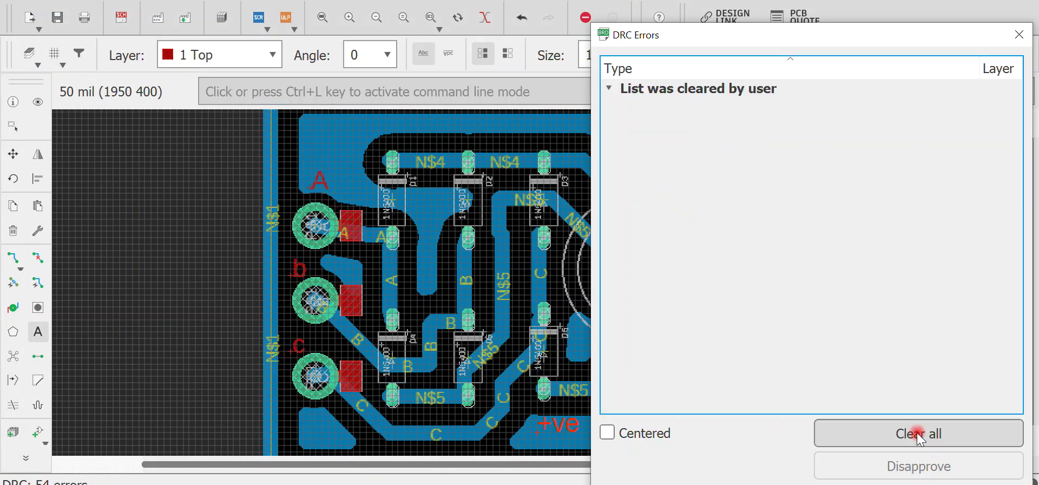
Step: Close the DRC error list and hide the Bottom, Pads and Vias layers in the layer settings
click(1020, 36)
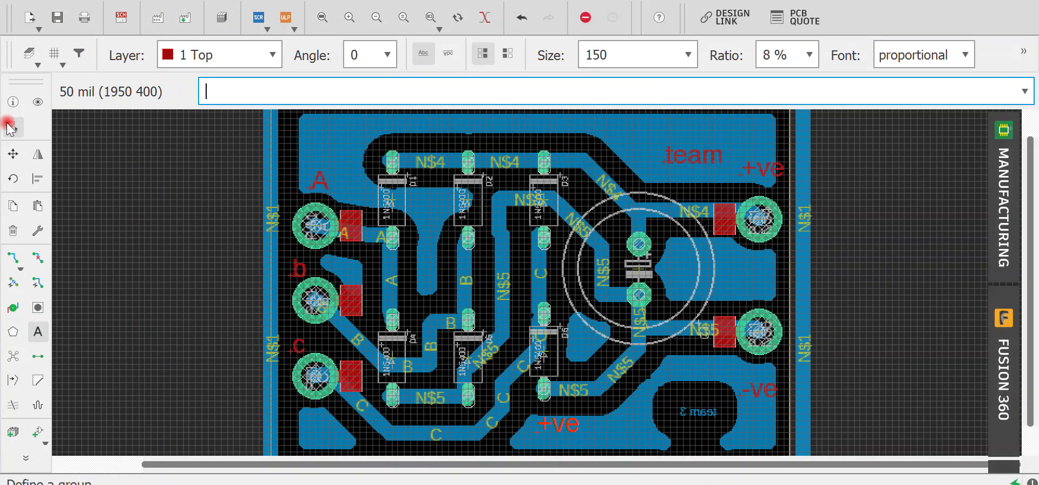
click(29, 56)
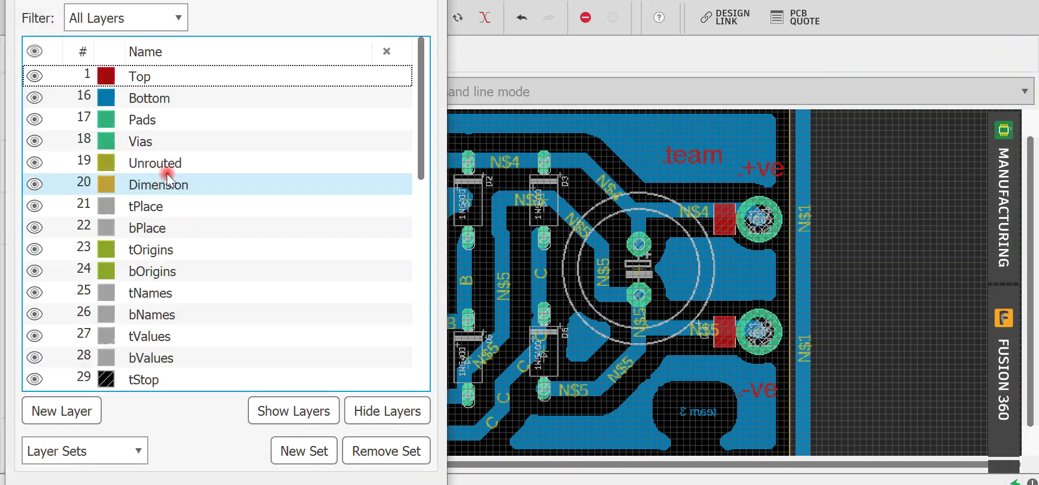
click(369, 459)
click(34, 98)
click(34, 120)
click(35, 141)
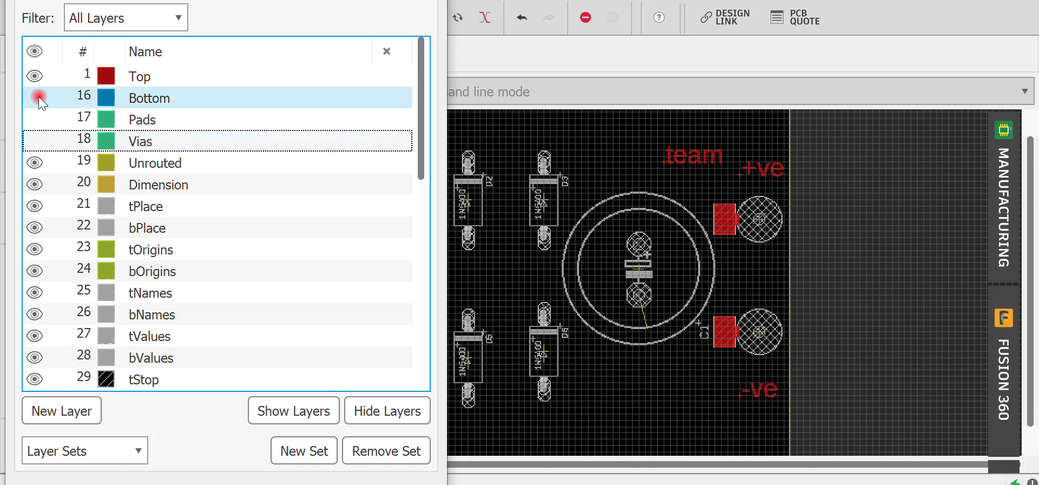
Step: Hide and reshow all layers, then apply the layer settings with Bottom, Pads and Vias hidden and leave the text command
click(381, 401)
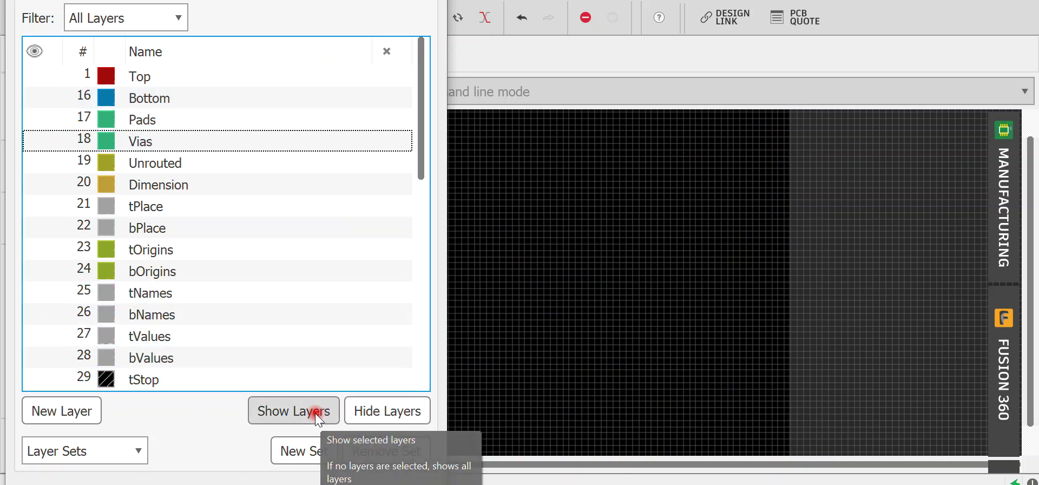
click(282, 401)
click(48, 103)
click(46, 120)
click(46, 142)
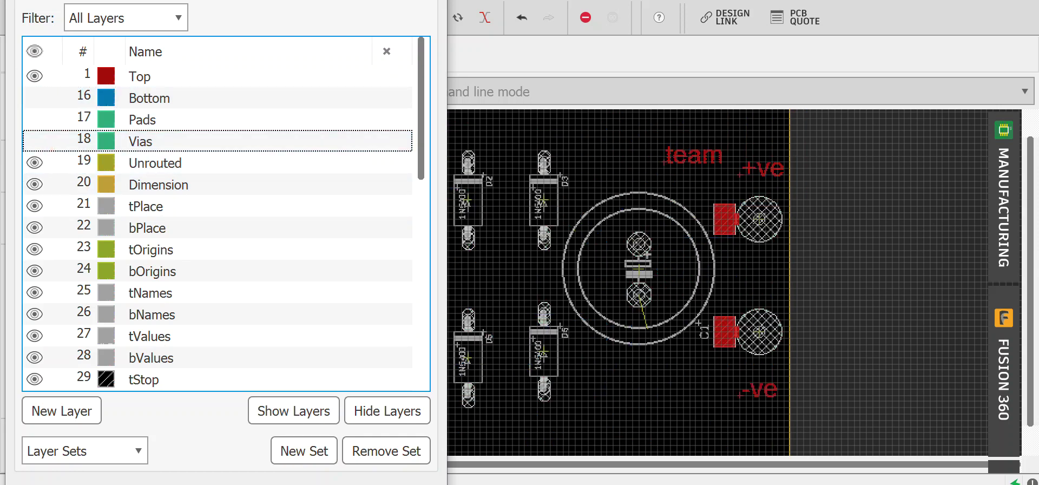
key(Return)
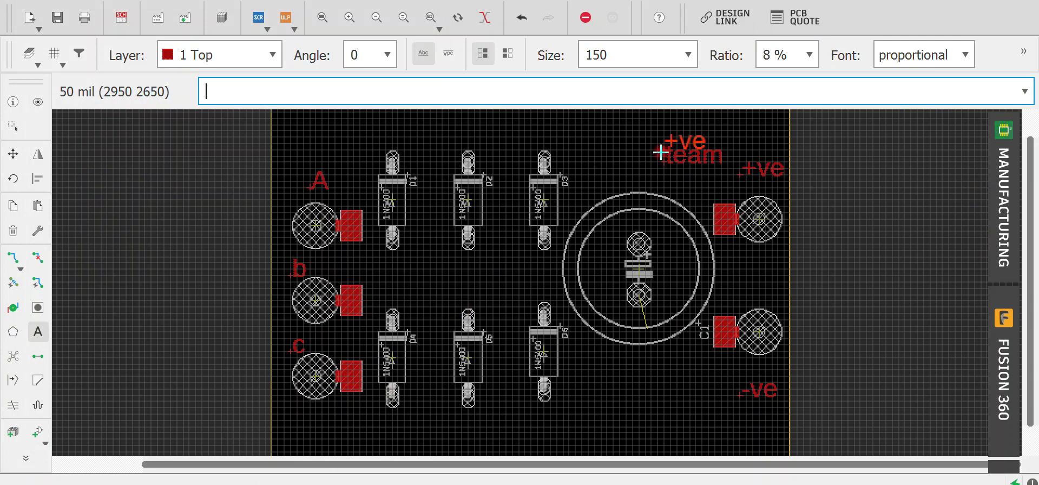
key(Escape)
key(Escape)
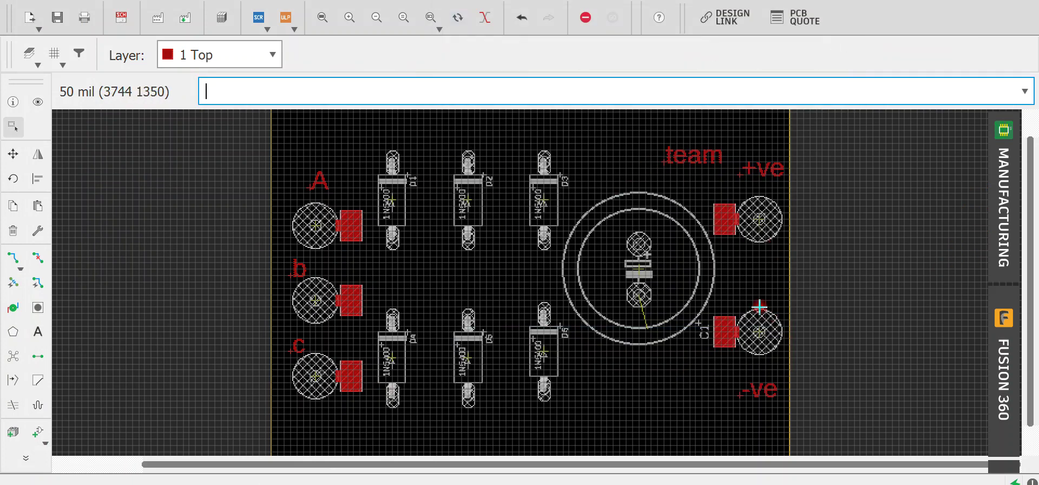
scroll(657, 148, down, 2)
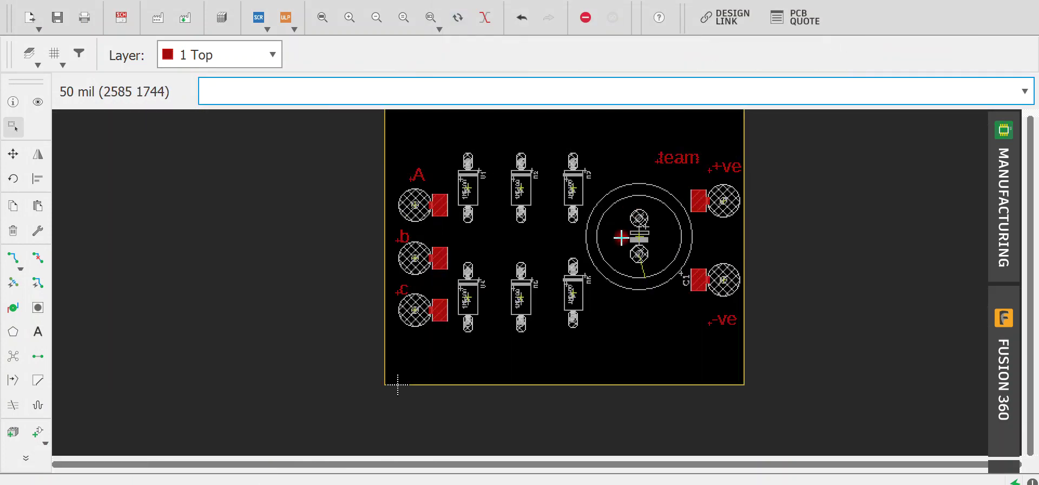
middle_drag(596, 298, 570, 341)
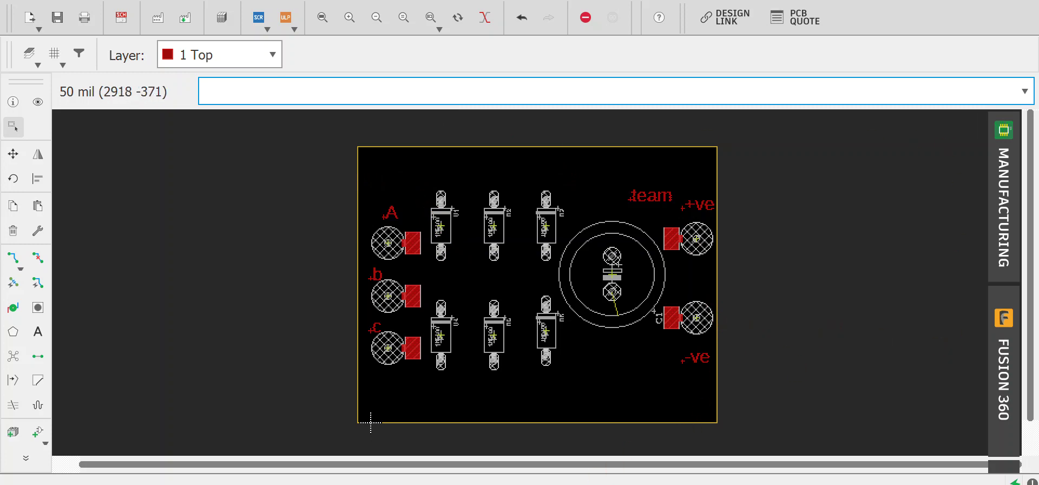
Step: Switch to the rectifier schematic and open the library browser for adding a part
mouse_move(709, 482)
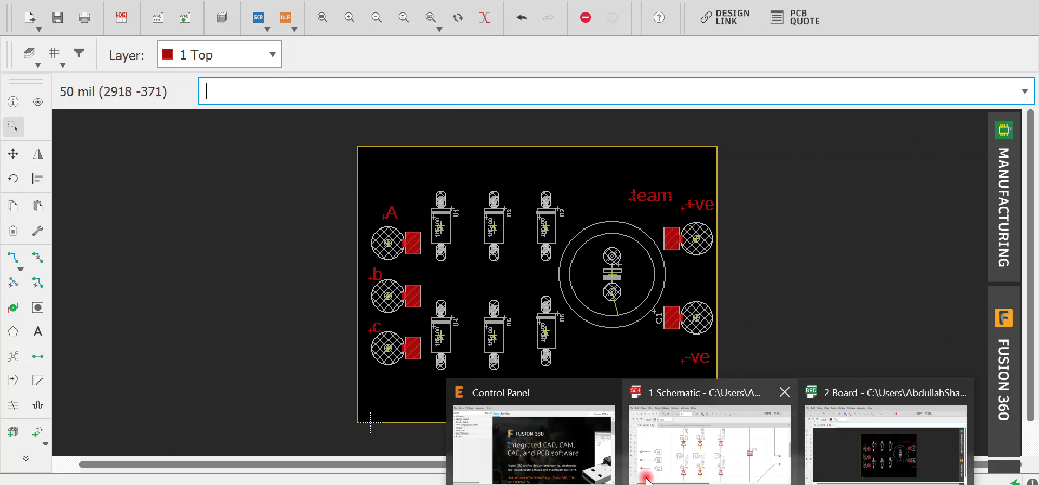
click(688, 459)
click(541, 458)
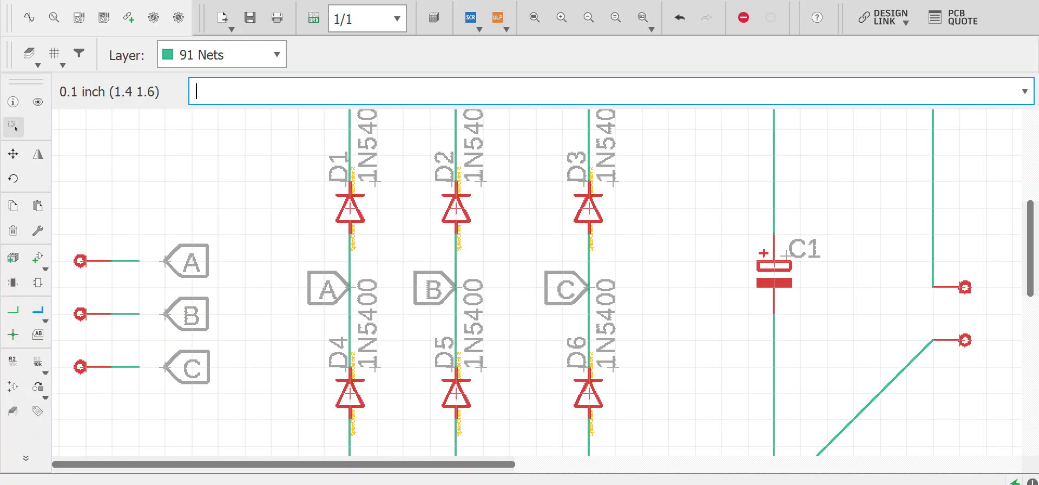
scroll(643, 297, down, 3)
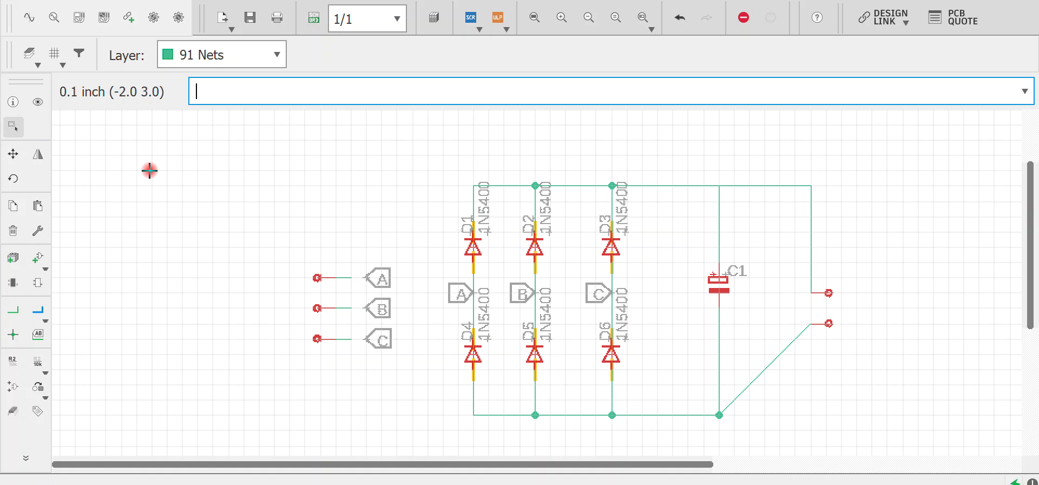
click(37, 259)
scroll(125, 244, up, 5)
click(146, 398)
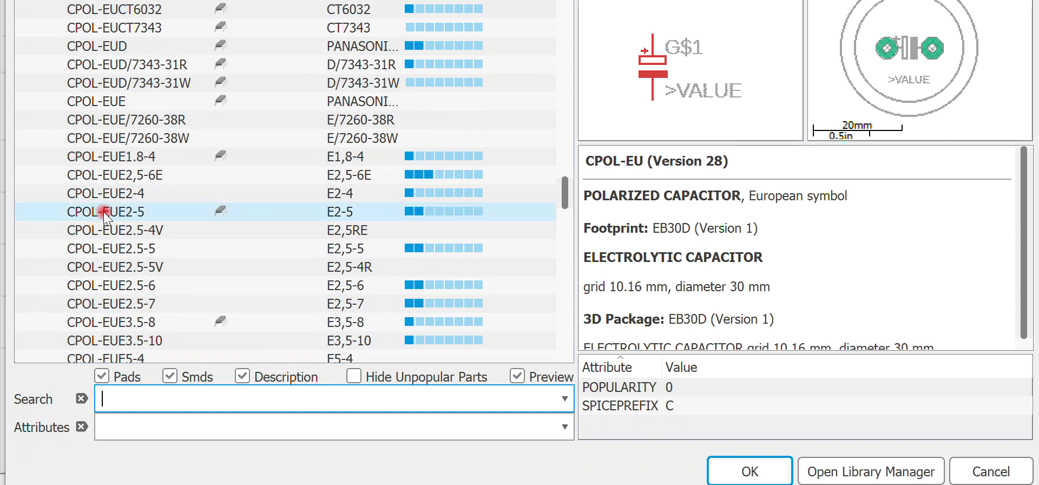
Step: Collapse the CPOL-EU device set and the rcl library in the parts list
scroll(102, 207, up, 20)
scroll(32, 238, down, 12)
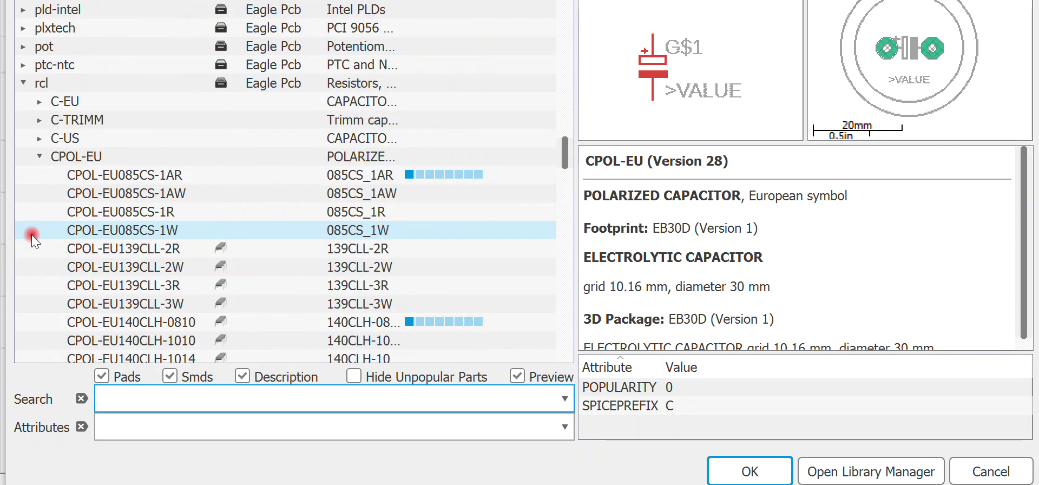
click(40, 154)
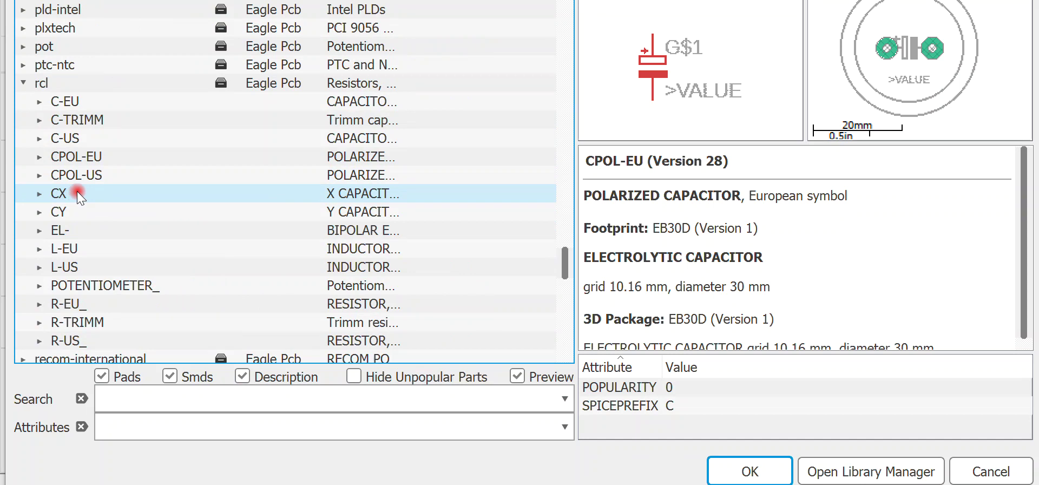
click(23, 84)
click(112, 136)
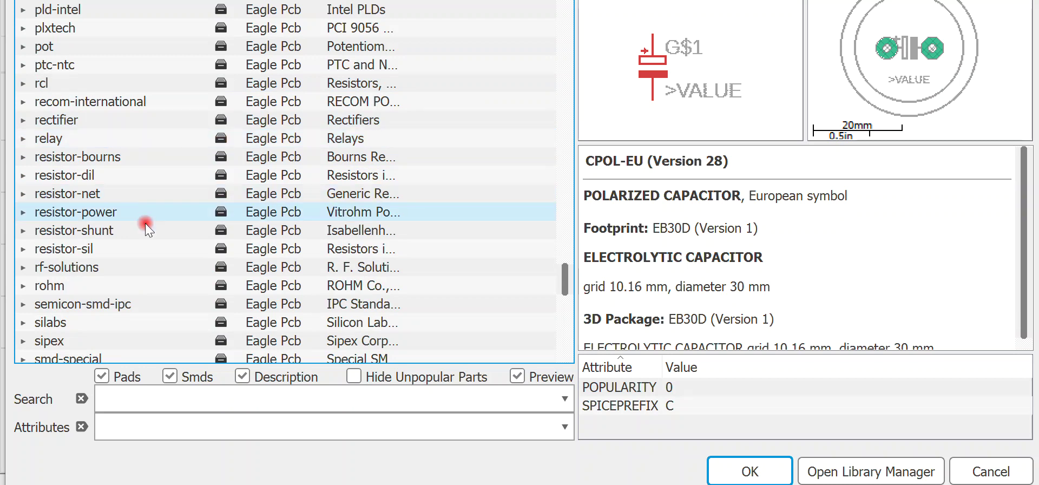
Step: Browse the available part libraries, checking the descriptions of pinhead and micro-siemens
scroll(107, 303, down, 5)
scroll(103, 270, down, 5)
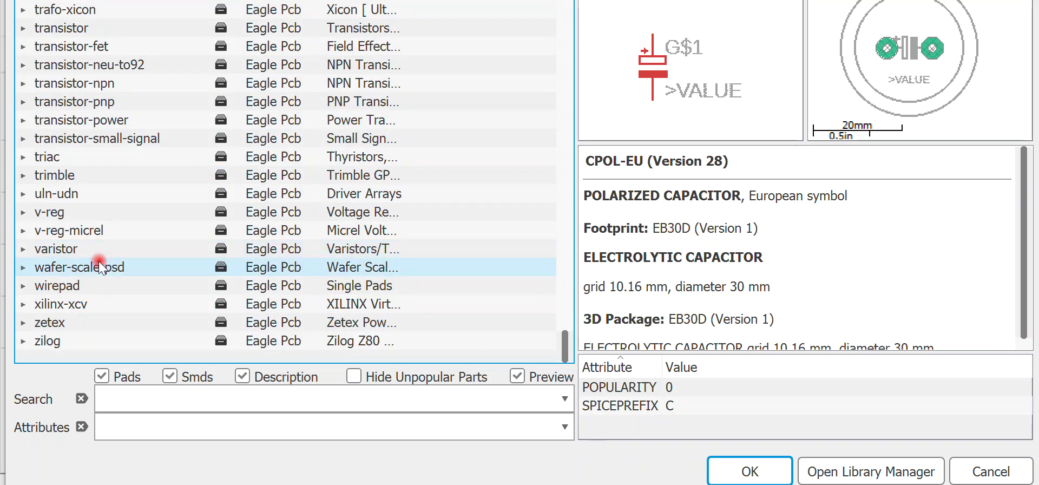
scroll(102, 254, up, 15)
click(86, 192)
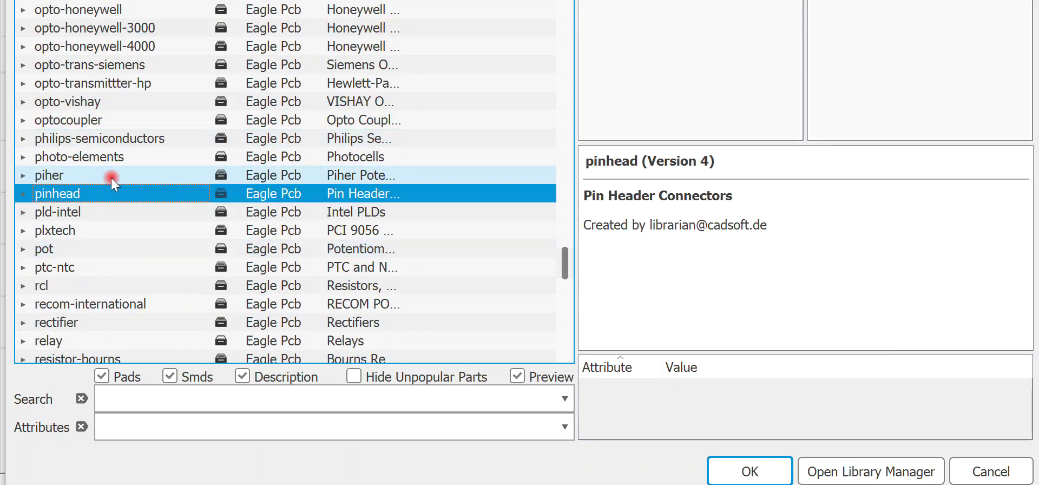
click(81, 86)
scroll(86, 103, up, 5)
click(147, 401)
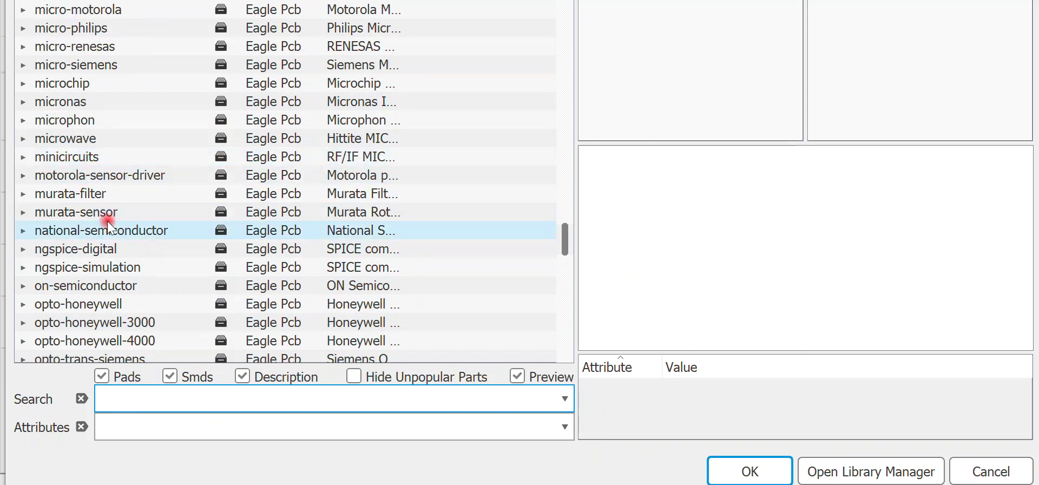
click(75, 64)
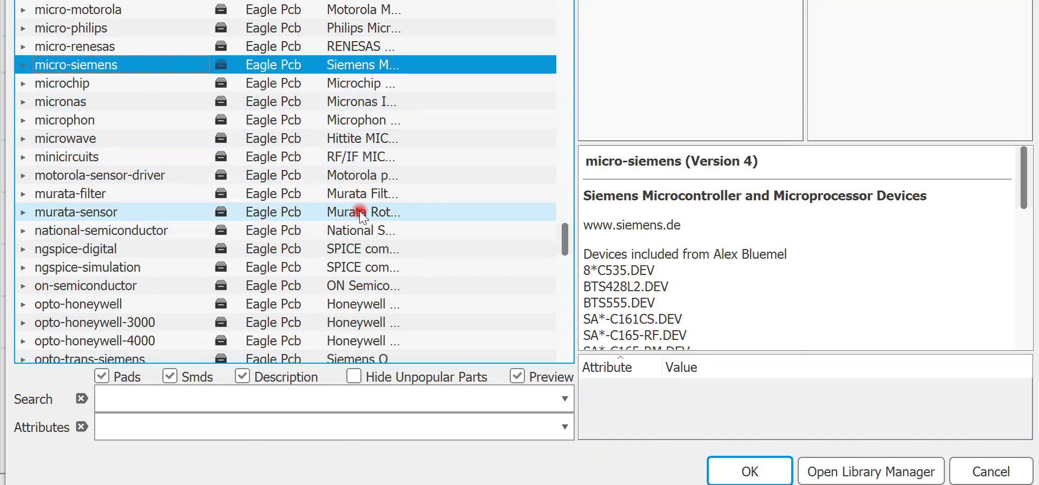
Step: Expand the opto-trans-siemens library and preview the symbol and footprint of the SFH204 quad photo diode
key(o)
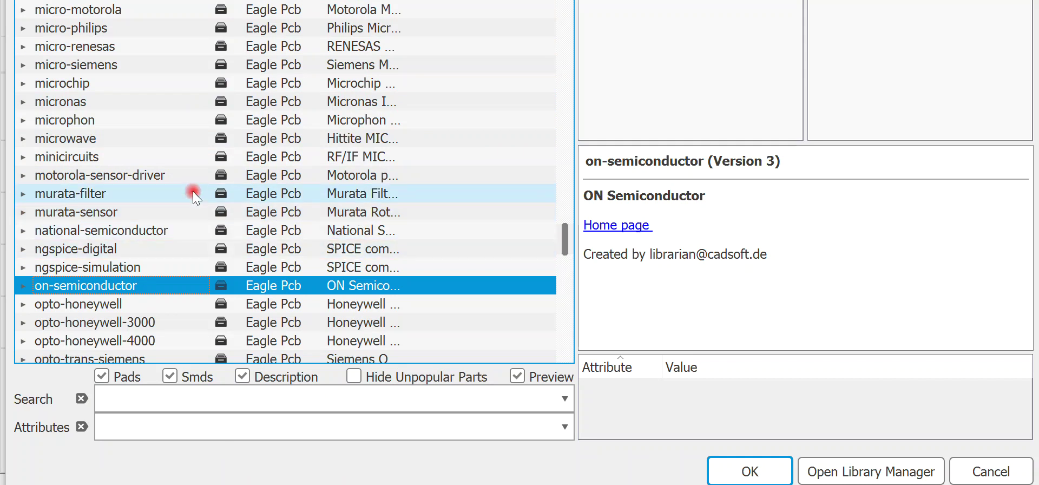
scroll(191, 221, down, 3)
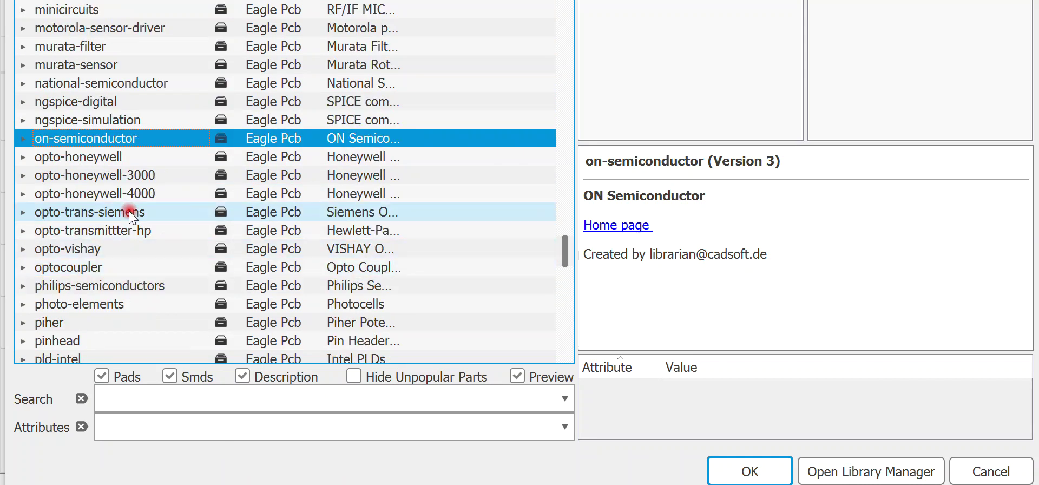
key(Down)
key(Down)
key(Down)
key(Down)
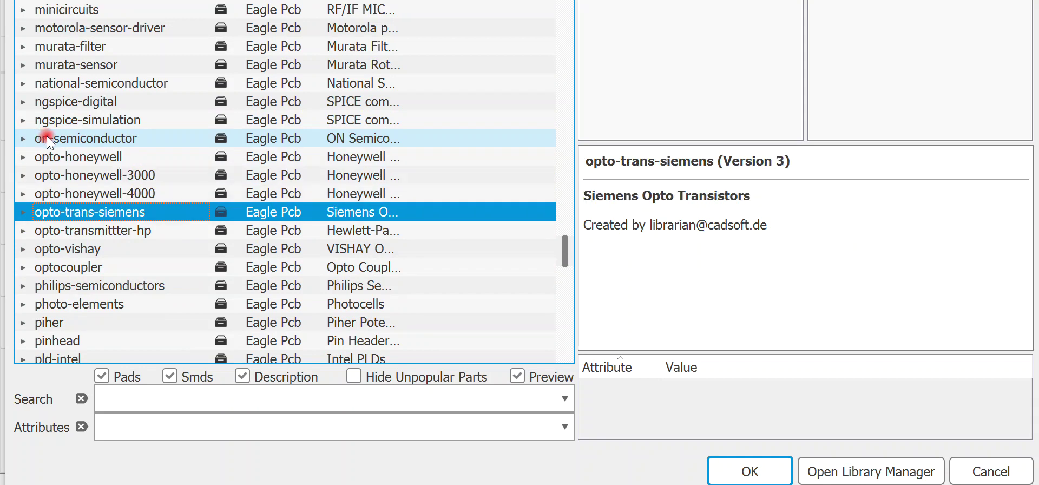
click(23, 212)
drag(116, 140, 126, 269)
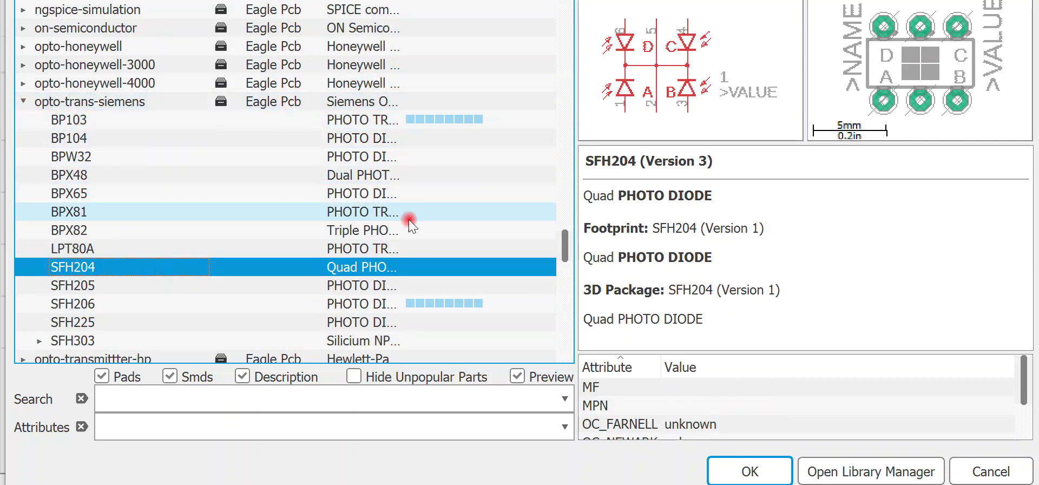